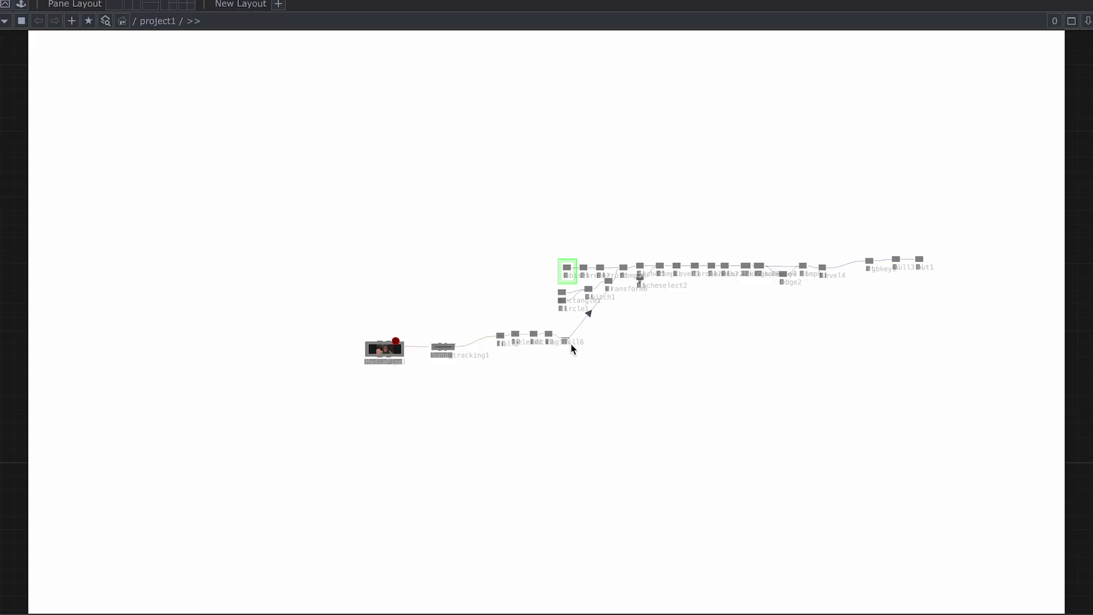
Step: Pan and zoom along the finished hand-tracking network to review its node chain
scroll(486, 299, "up", 5)
left_click_drag(488, 300, 535, 260)
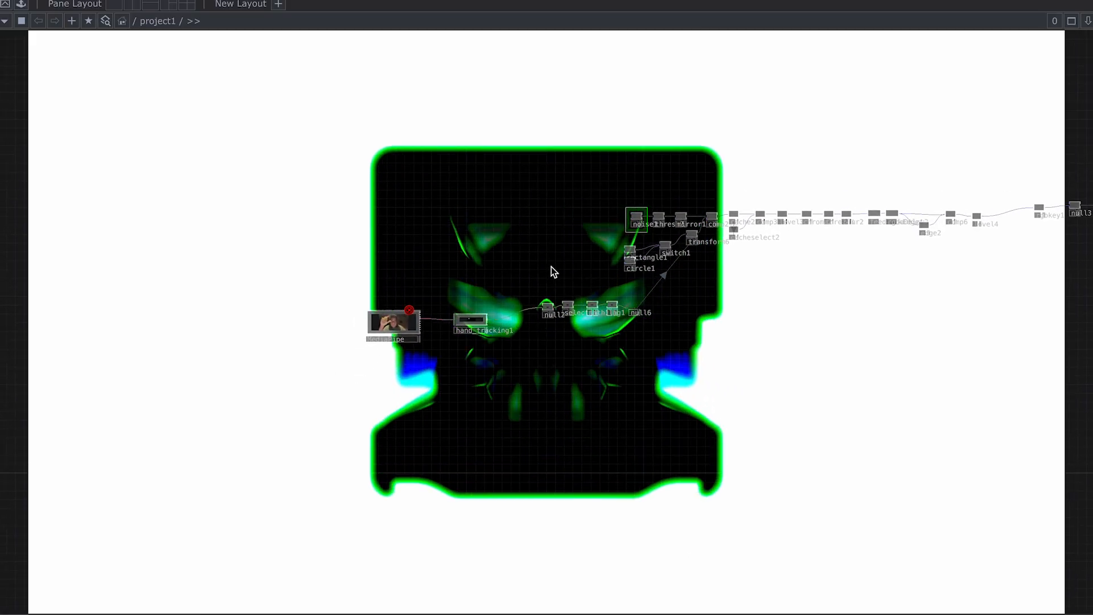
scroll(501, 279, "up", 4)
left_click_drag(544, 267, 345, 287)
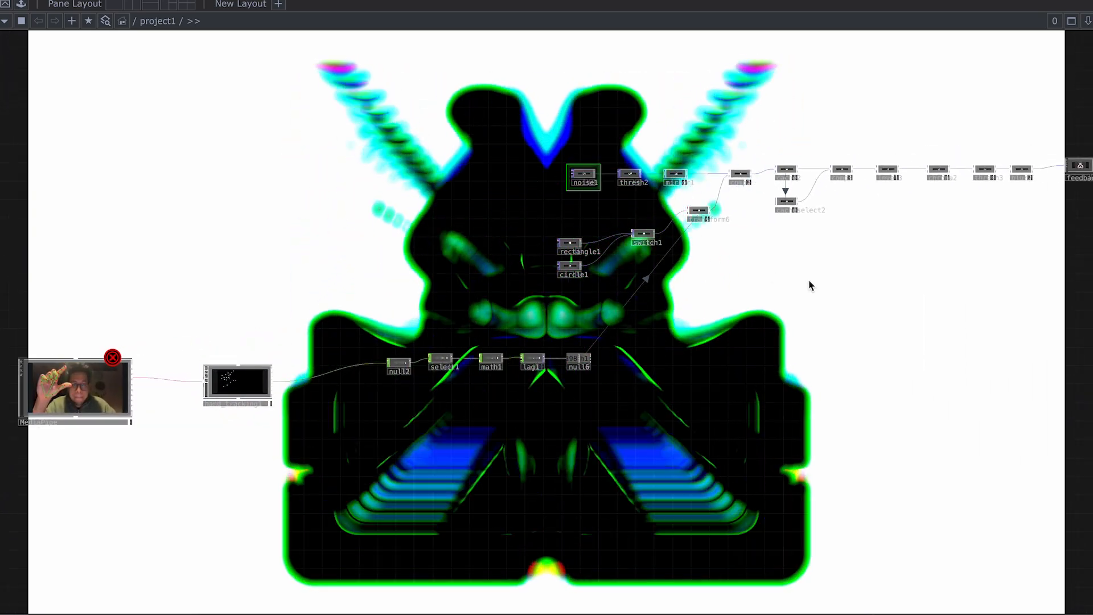
left_click_drag(788, 238, 711, 264)
left_click_drag(830, 265, 576, 289)
scroll(577, 288, "up", 1)
left_click_drag(876, 273, 688, 283)
scroll(688, 283, "up", 5)
left_click_drag(788, 283, 560, 292)
left_click_drag(838, 281, 675, 288)
scroll(678, 293, "down", 2)
left_click_drag(859, 281, 724, 282)
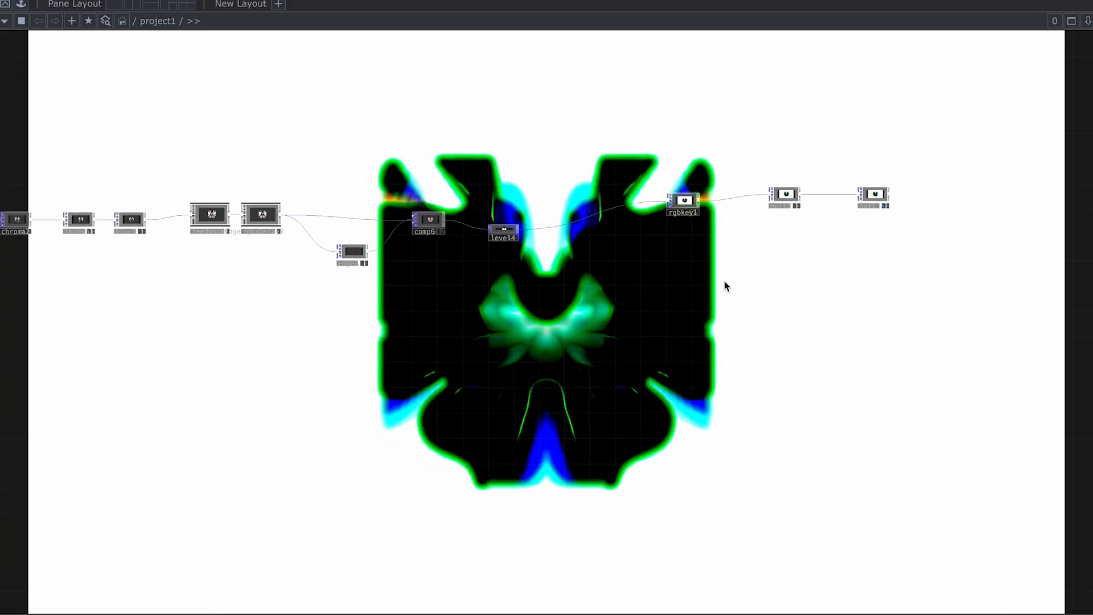
scroll(726, 286, "down", 4)
left_click_drag(656, 312, 936, 301)
left_click_drag(450, 322, 601, 317)
scroll(494, 318, "up", 2)
scroll(600, 317, "down", 5)
Step: Frame the whole network, then box-select every node and delete them
left_click_drag(724, 351, 680, 330)
scroll(679, 331, "down", 2)
right_click_drag(965, 176, 202, 406)
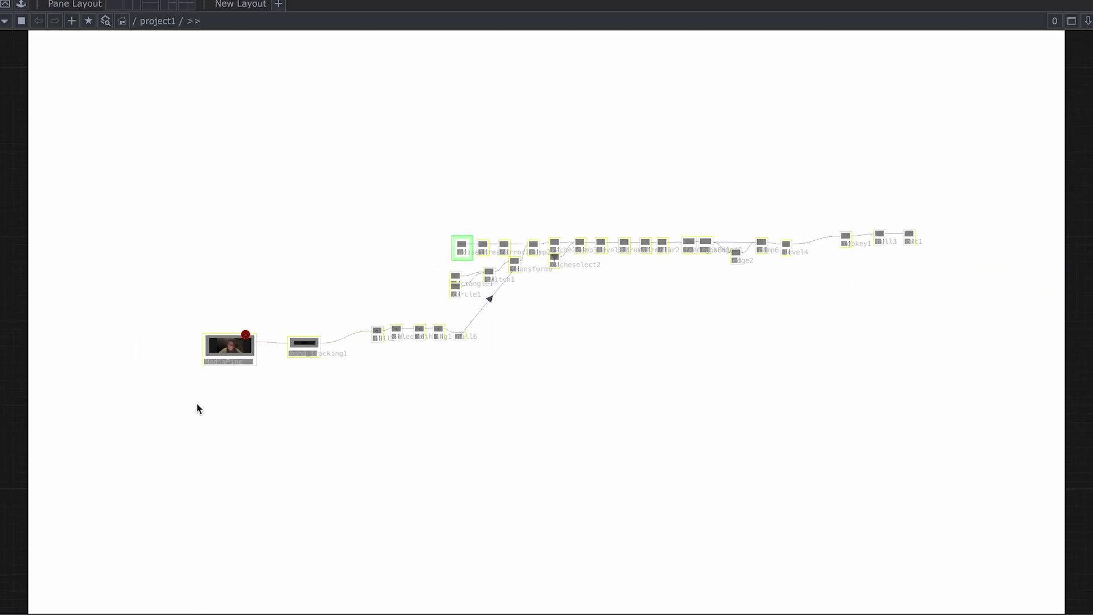
key("Delete")
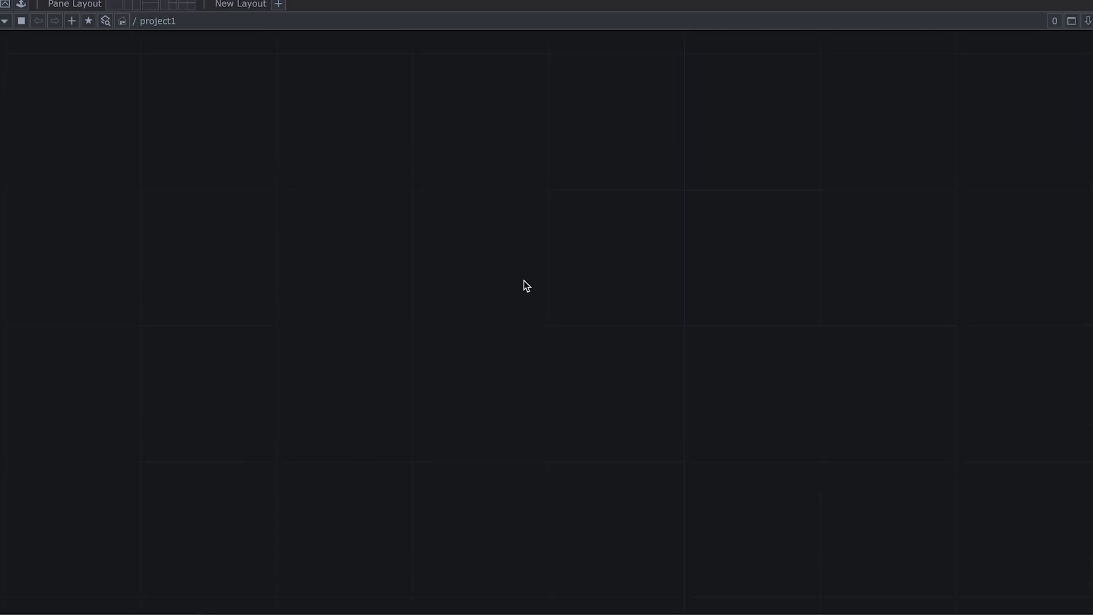
Step: Add a Noise TOP (noise1) to the empty project1 network
key("Tab")
type("nois")
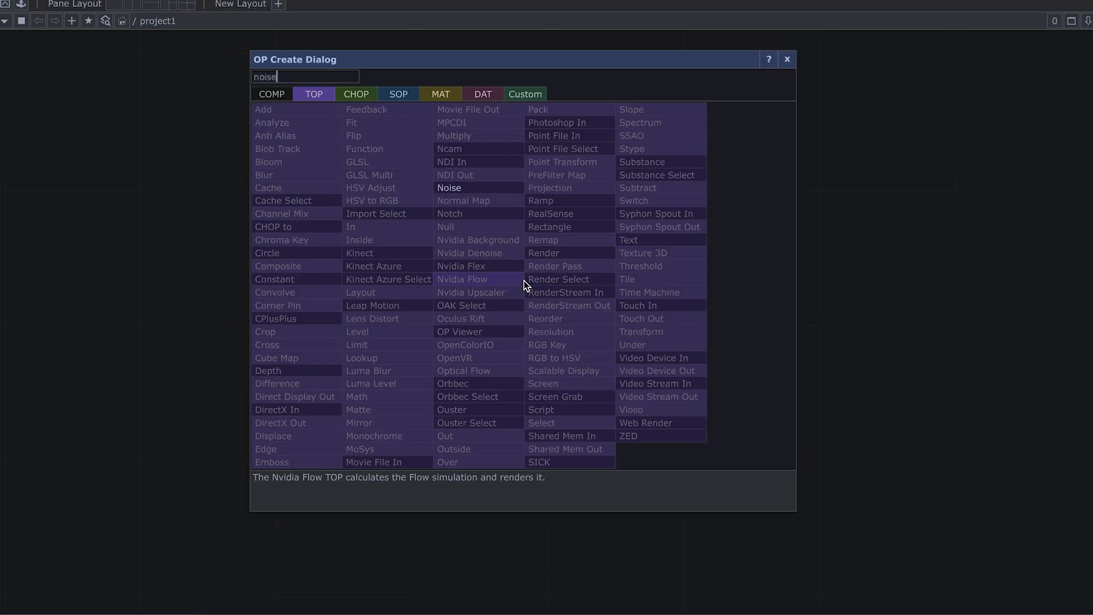
left_click(466, 193)
left_click(693, 245)
scroll(693, 245, "up", 3)
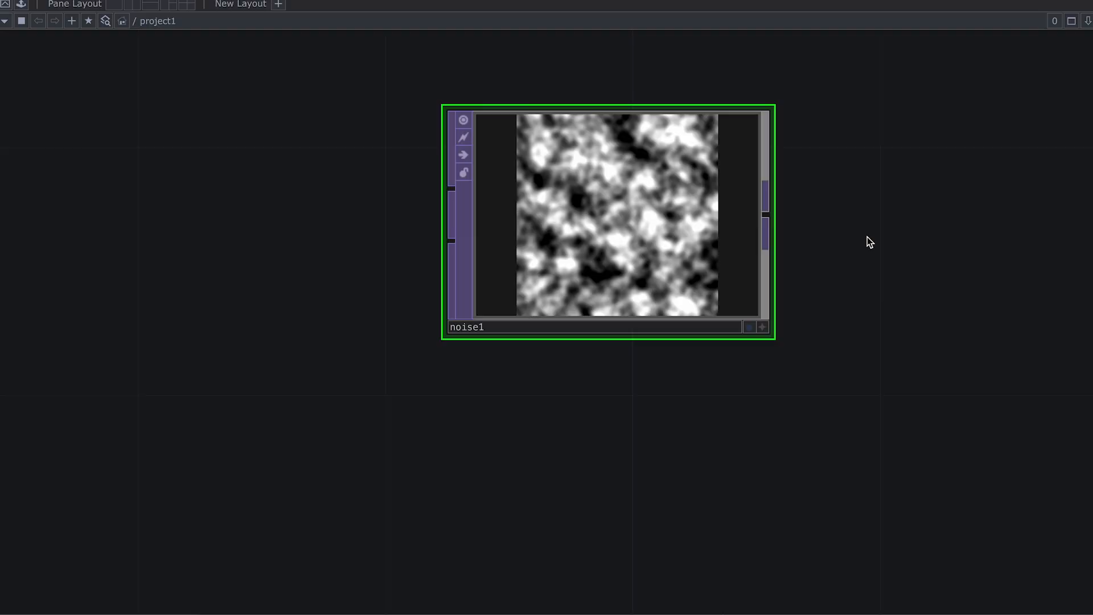
Step: Set noise1's output resolution to Parent Panel Size and pixel format to 32-bit float (RGBA)
key("p")
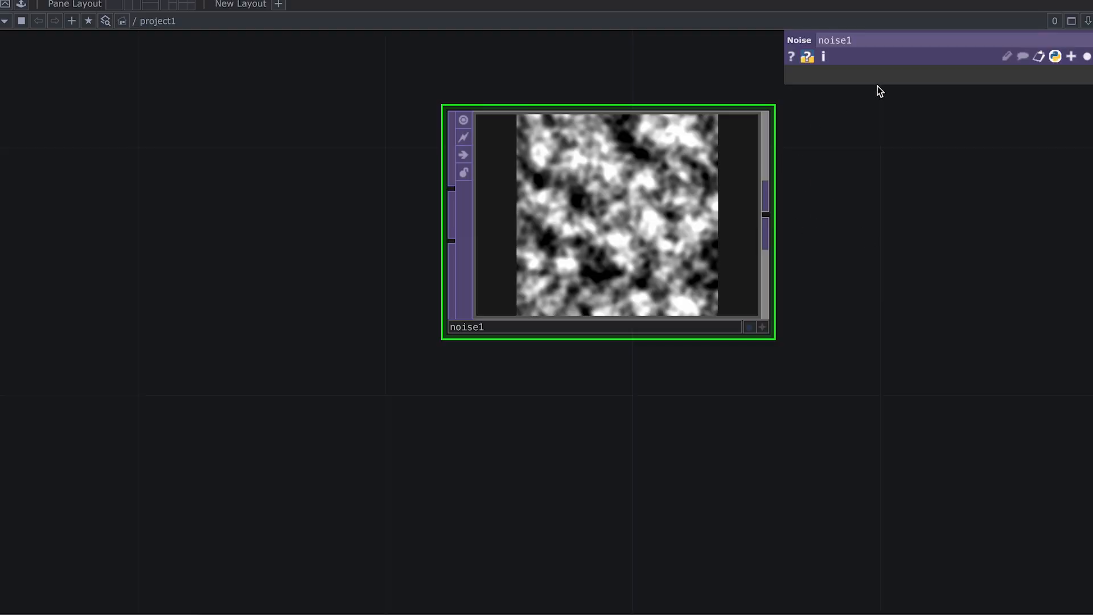
left_click(951, 80)
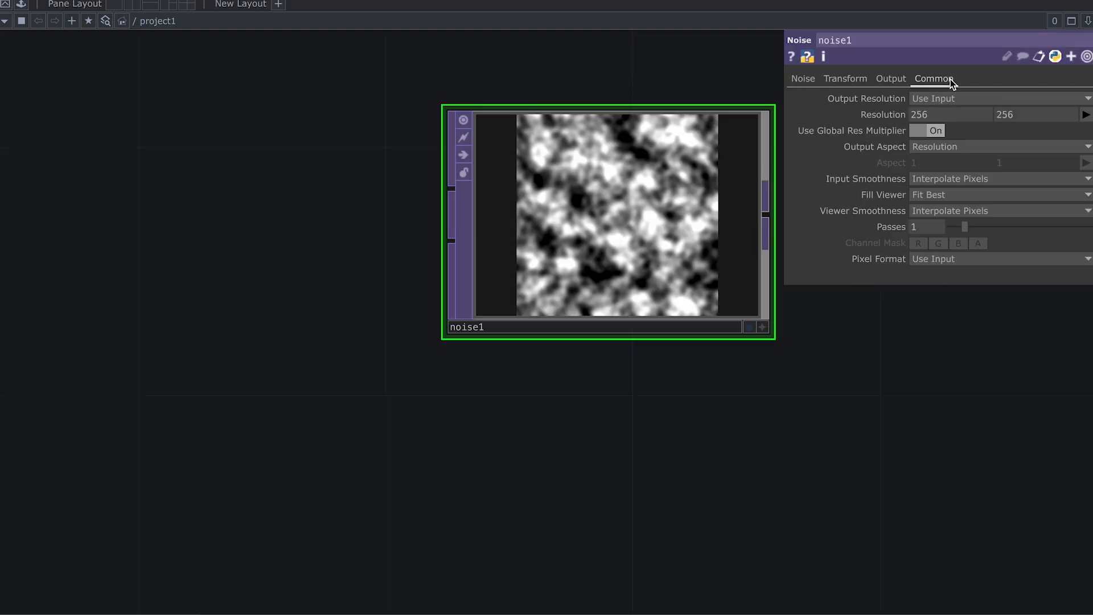
left_click(961, 98)
left_click(954, 258)
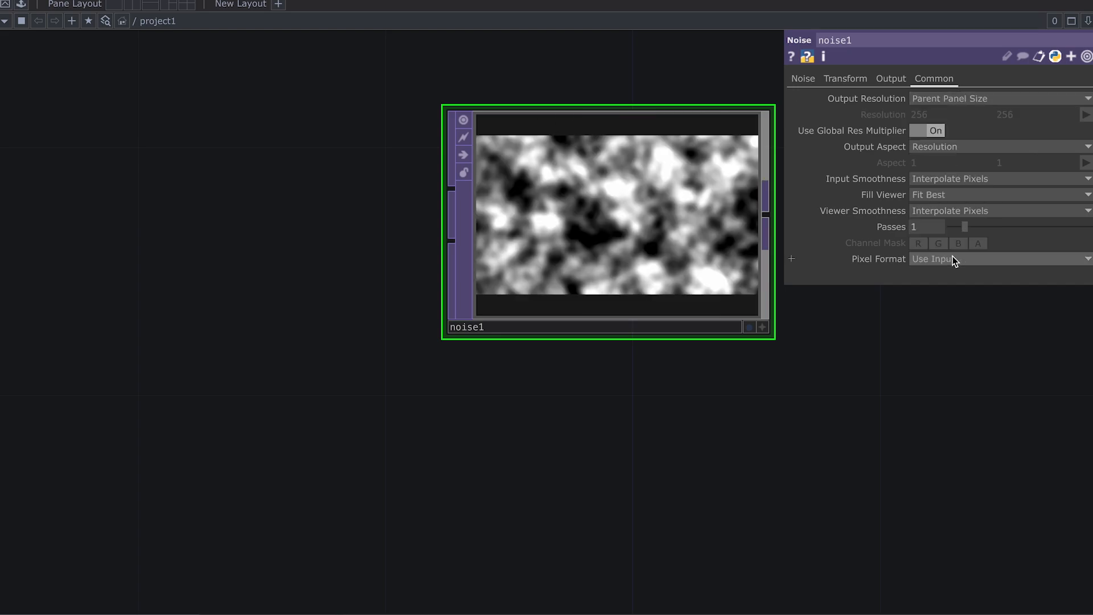
left_click(954, 258)
left_click(986, 337)
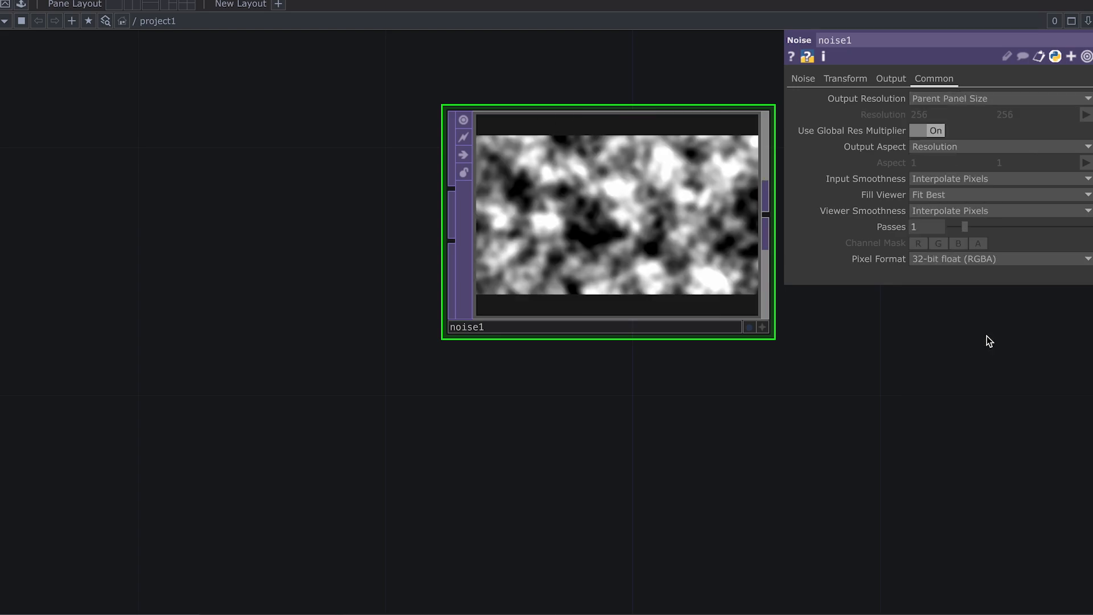
Step: Lower noise1's Harmonic Spread from 2 to 1.7
left_click(812, 78)
middle_click_drag(856, 335, 803, 325)
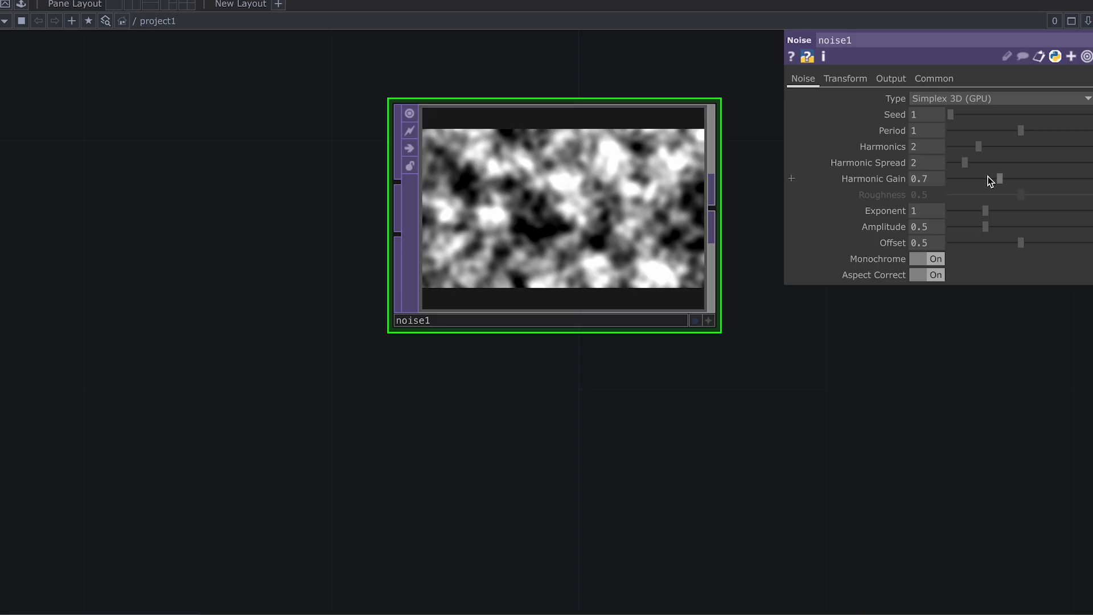
left_click_drag(969, 161, 964, 161)
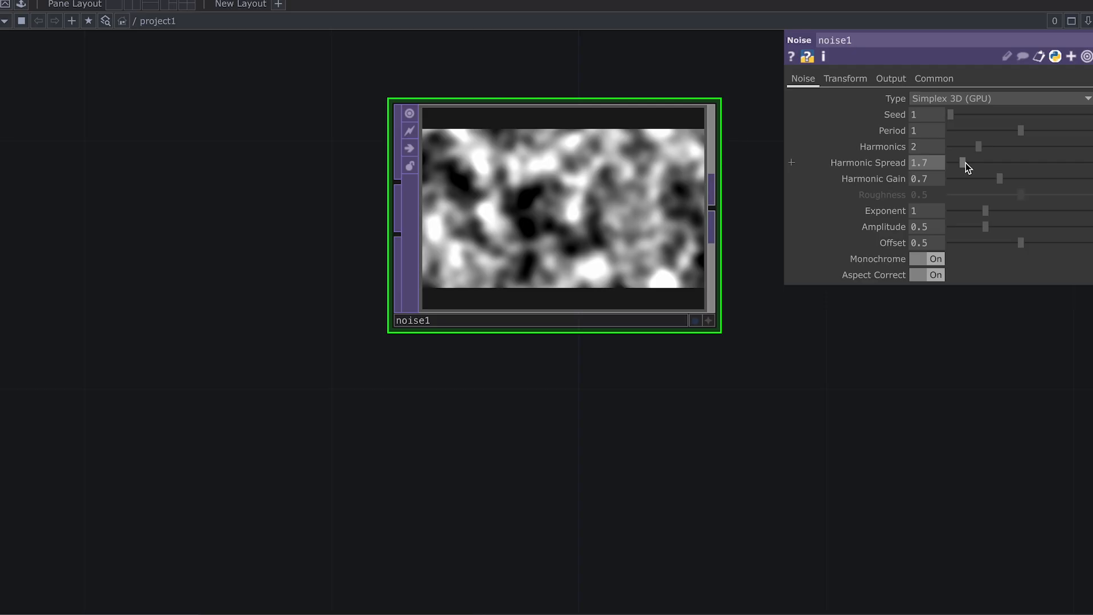
middle_click_drag(743, 423, 626, 418)
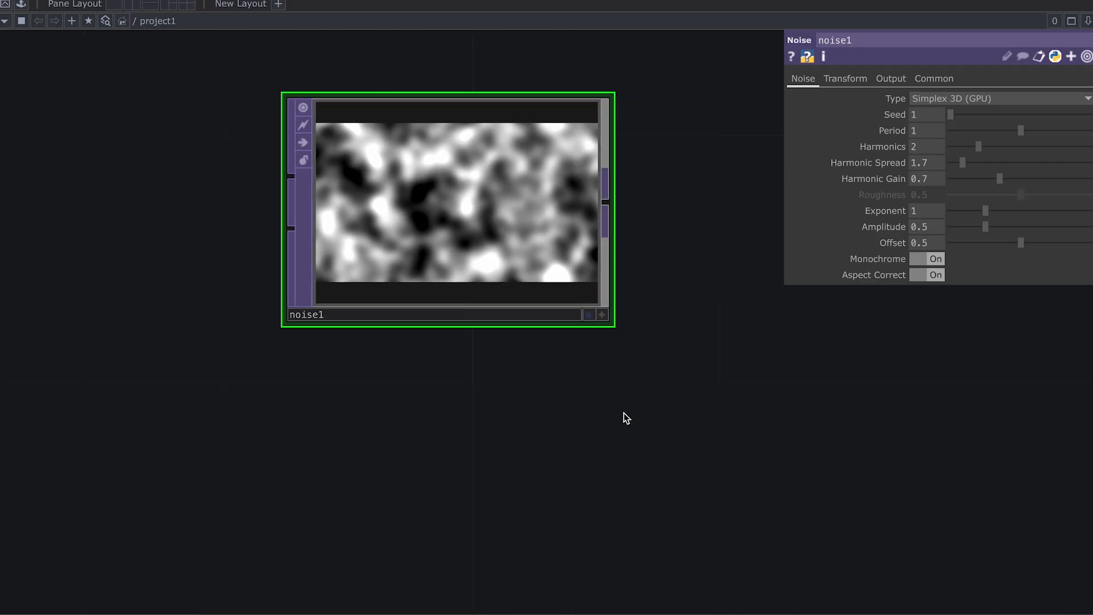
scroll(627, 418, "down", 2)
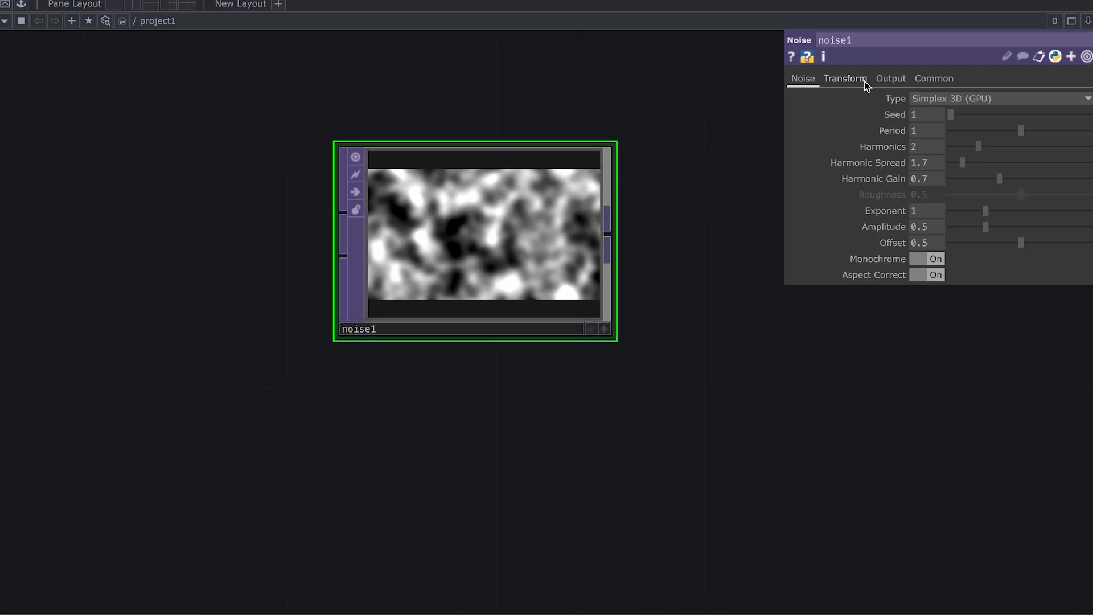
Step: Give noise1's Transform Translate z the expression absTime.seconds*.5
left_click(845, 79)
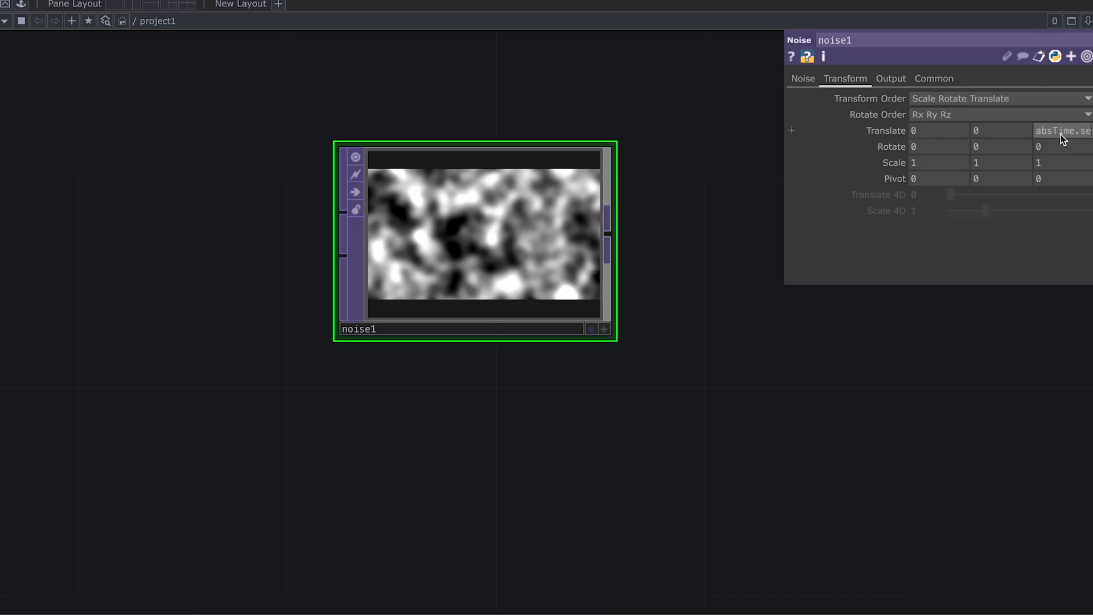
key("Return")
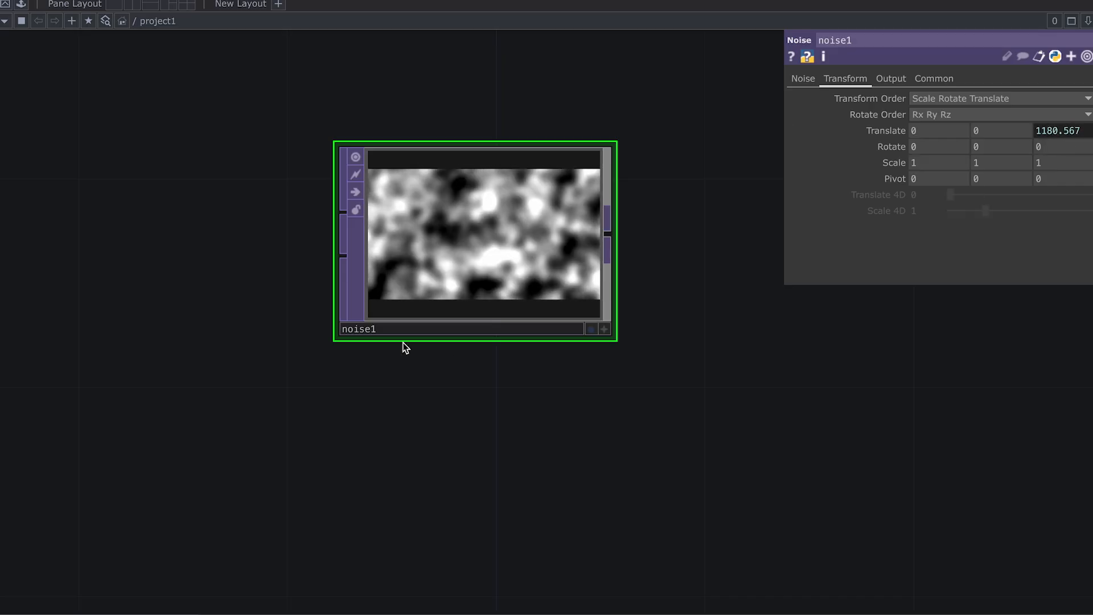
left_click(1054, 133)
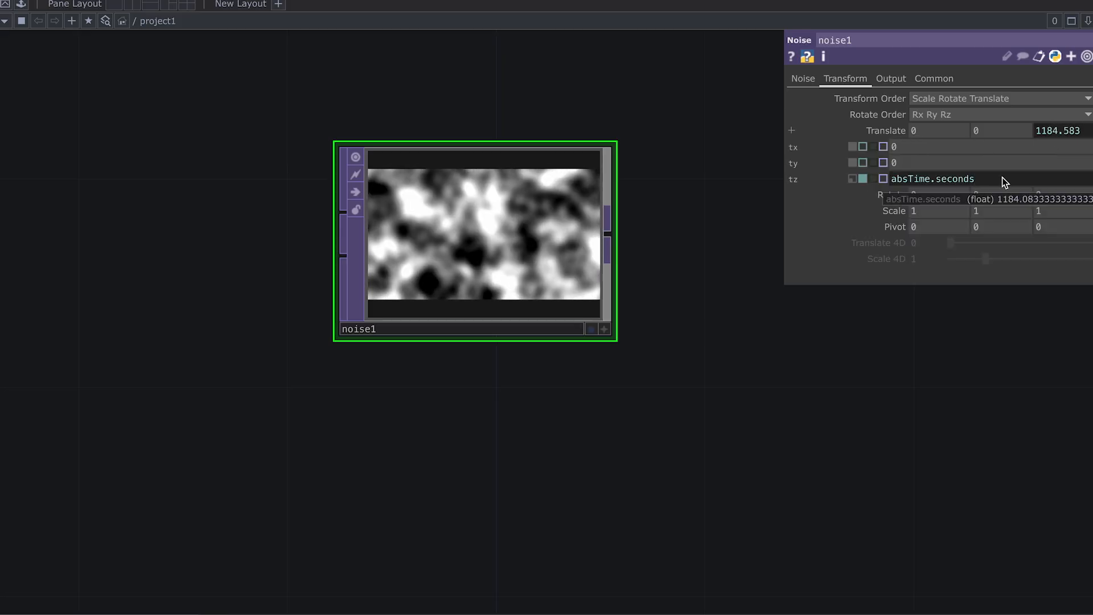
type("*.5")
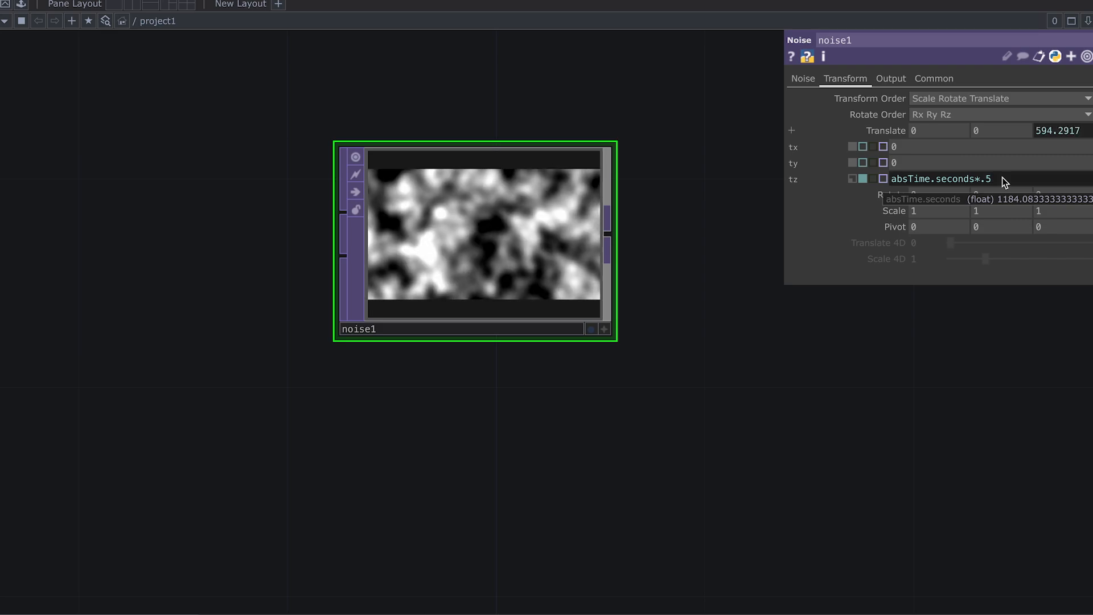
left_click(678, 340)
scroll(678, 340, "down", 2)
left_click_drag(727, 343, 538, 346)
scroll(547, 239, "down", 1)
left_click_drag(585, 230, 569, 267)
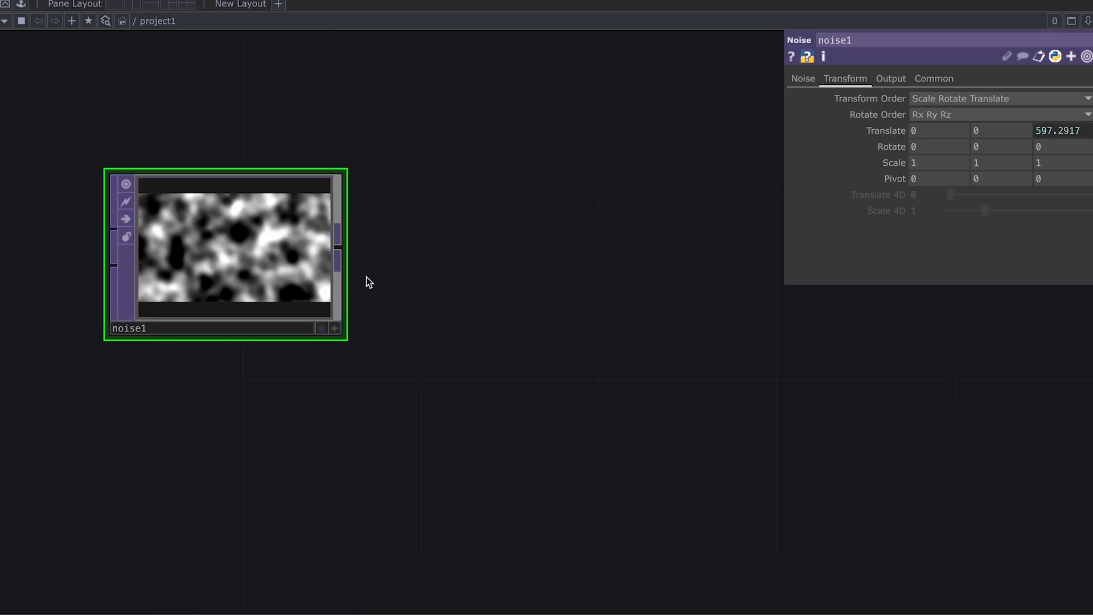
right_click(345, 248)
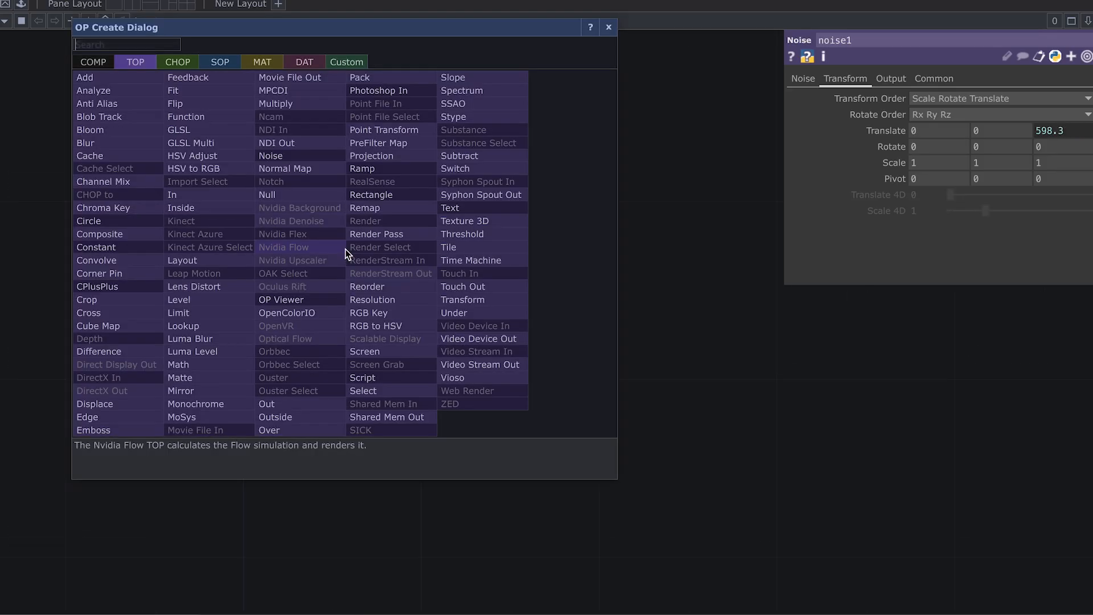
Step: Add a Threshold TOP (thresh1) wired after noise1 and position it
type("thre")
left_click(463, 235)
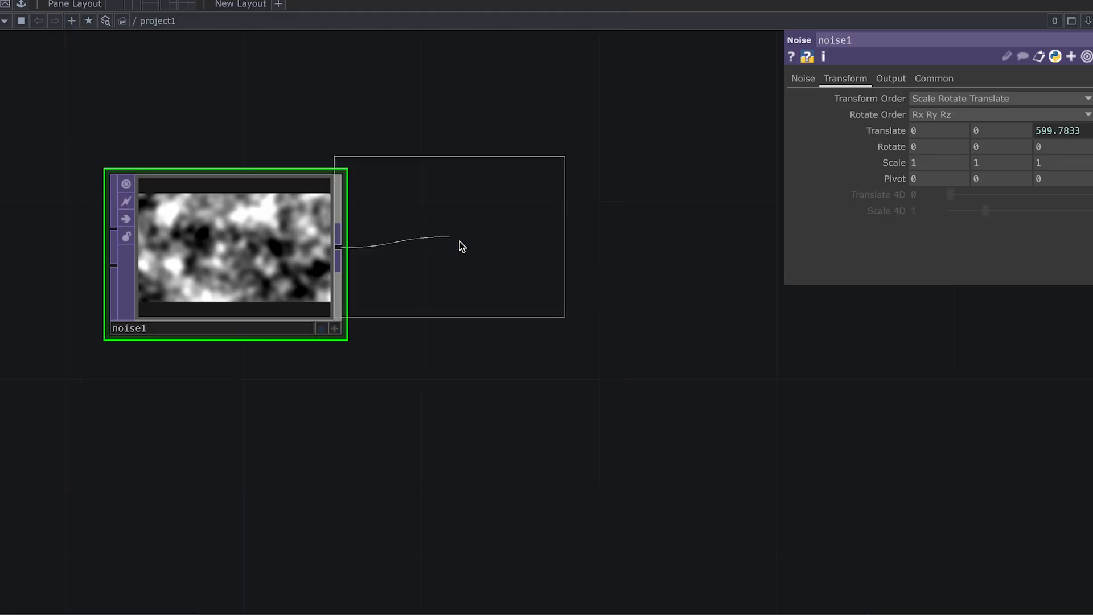
left_click(668, 256)
left_click_drag(710, 405, 464, 388)
scroll(586, 393, "down", 2)
scroll(586, 393, "down", 1)
scroll(464, 388, "down", 1)
left_click_drag(439, 303, 513, 302)
scroll(549, 354, "down", 1)
left_click_drag(557, 429, 555, 387)
left_click_drag(592, 364, 484, 352)
mouse_move(545, 258)
left_mouse_down()
mouse_move(483, 259)
mouse_move(525, 262)
left_mouse_up()
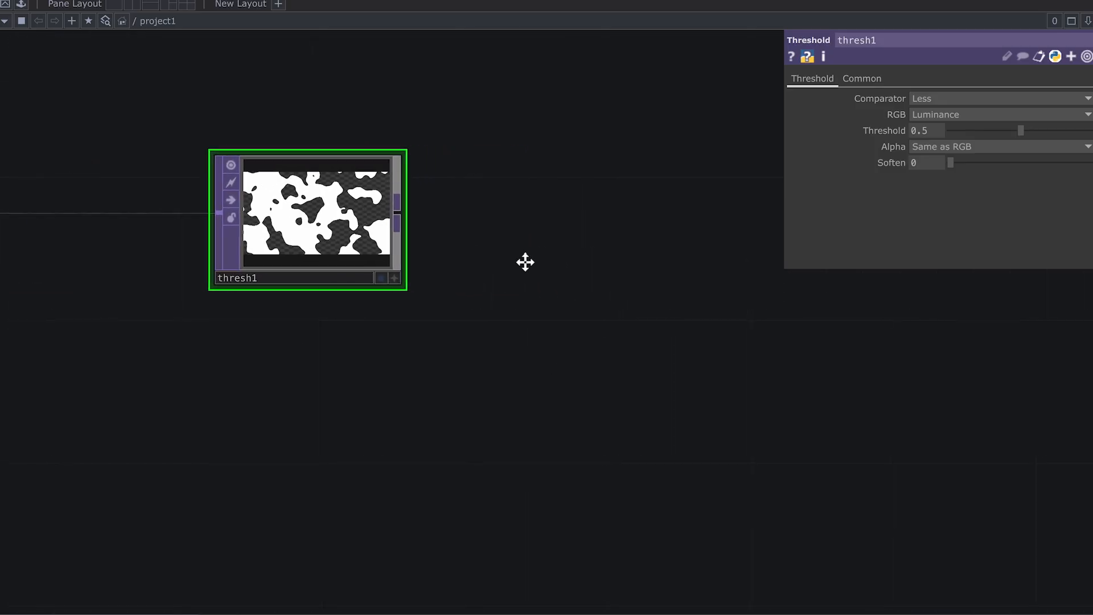
Step: Add a Mirror TOP (mirror1) wired after thresh1
right_click(398, 220)
type("ml")
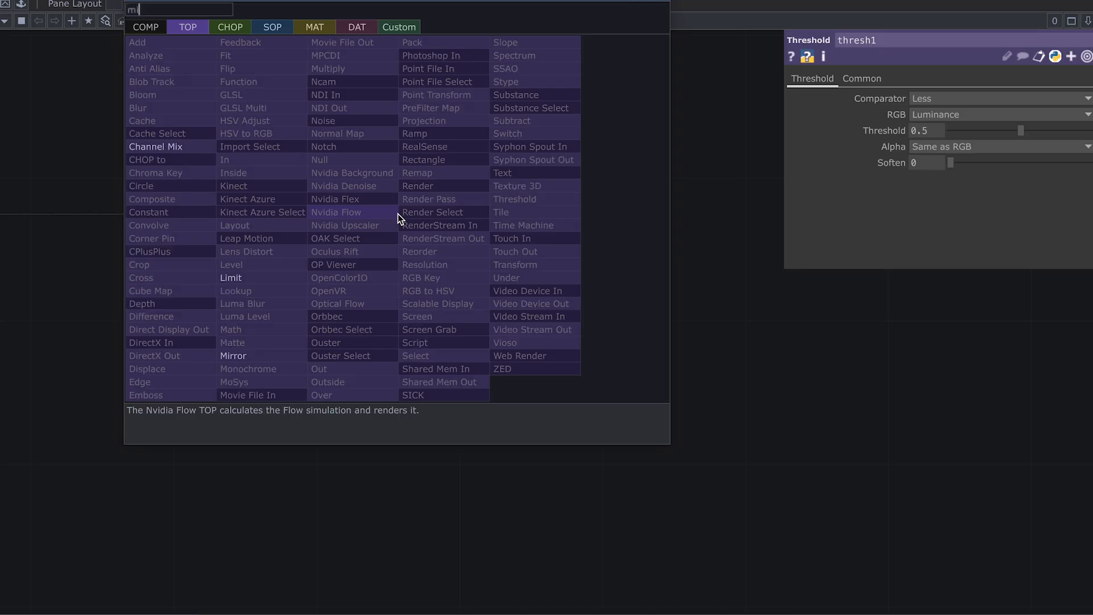
left_click(268, 369)
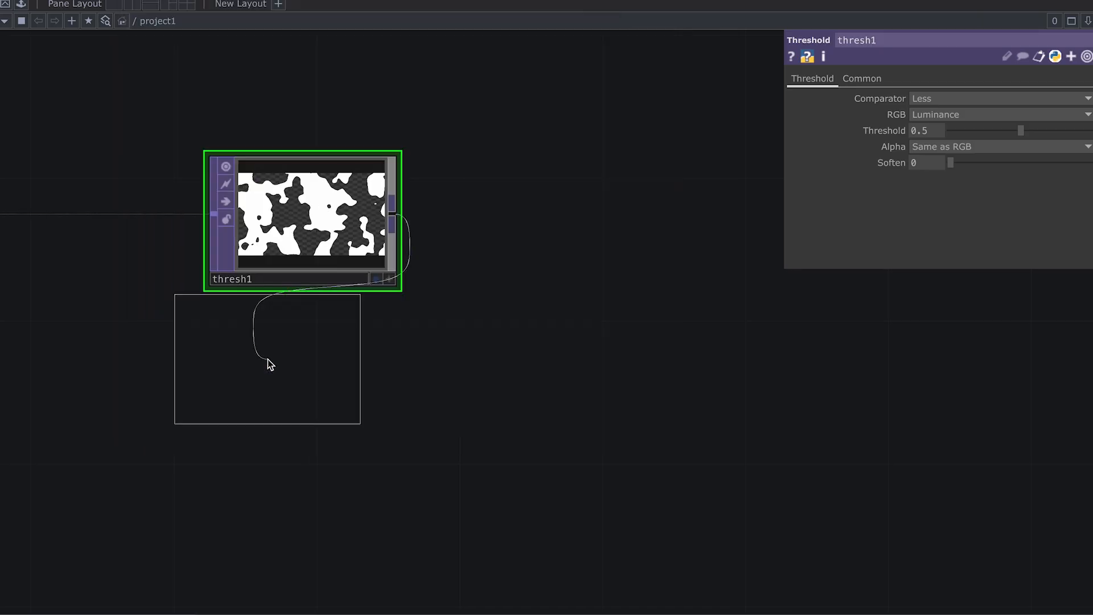
left_click(769, 223)
left_click_drag(725, 330, 468, 330)
scroll(601, 332, "down", 1)
left_click_drag(697, 333, 629, 323)
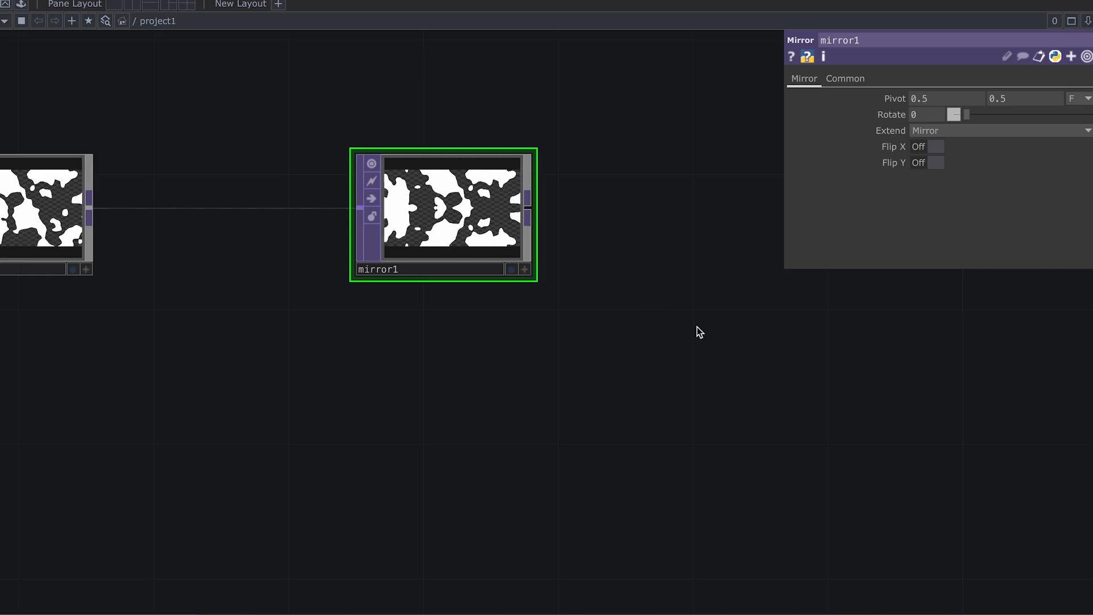
scroll(692, 328, "down", 1)
left_click_drag(601, 321, 572, 306)
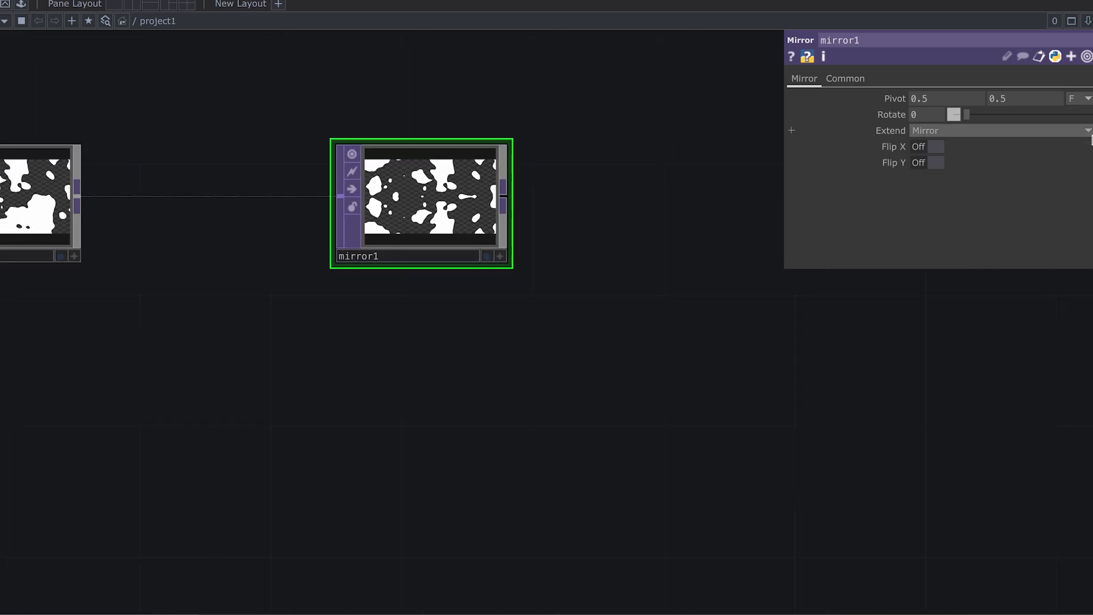
Step: Set mirror1's Rotate to 90 degrees
left_click_drag(969, 116, 1001, 115)
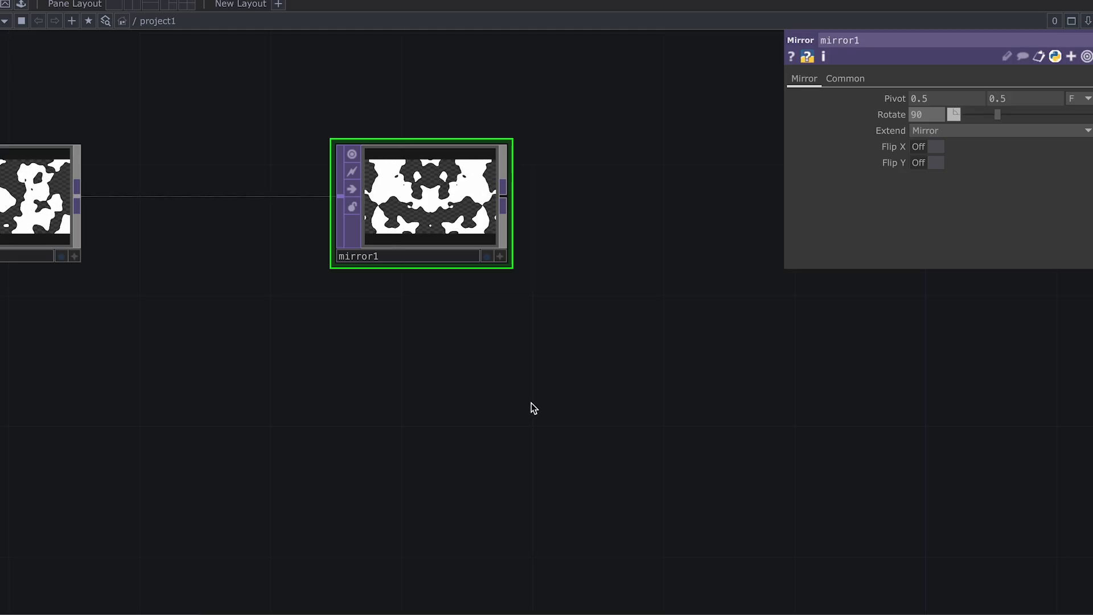
scroll(532, 403, "down", 1)
left_click_drag(531, 402, 489, 384)
scroll(489, 383, "down", 3)
left_click_drag(391, 425, 427, 371)
scroll(536, 378, "down", 2)
key("Tab")
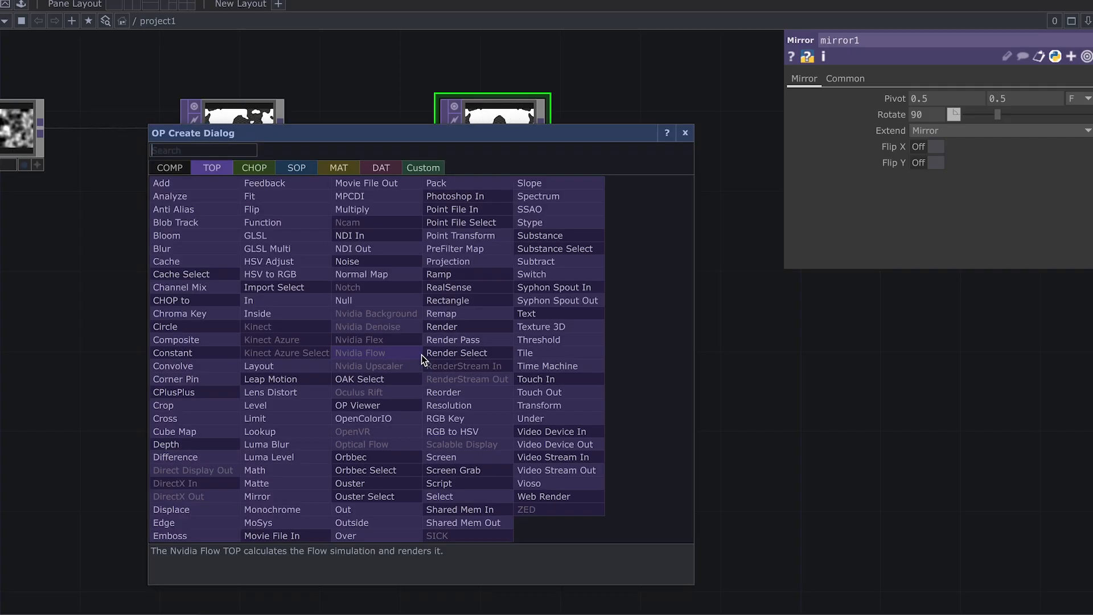
Step: Add a Rectangle TOP (rectangle1) to the network
type("rec")
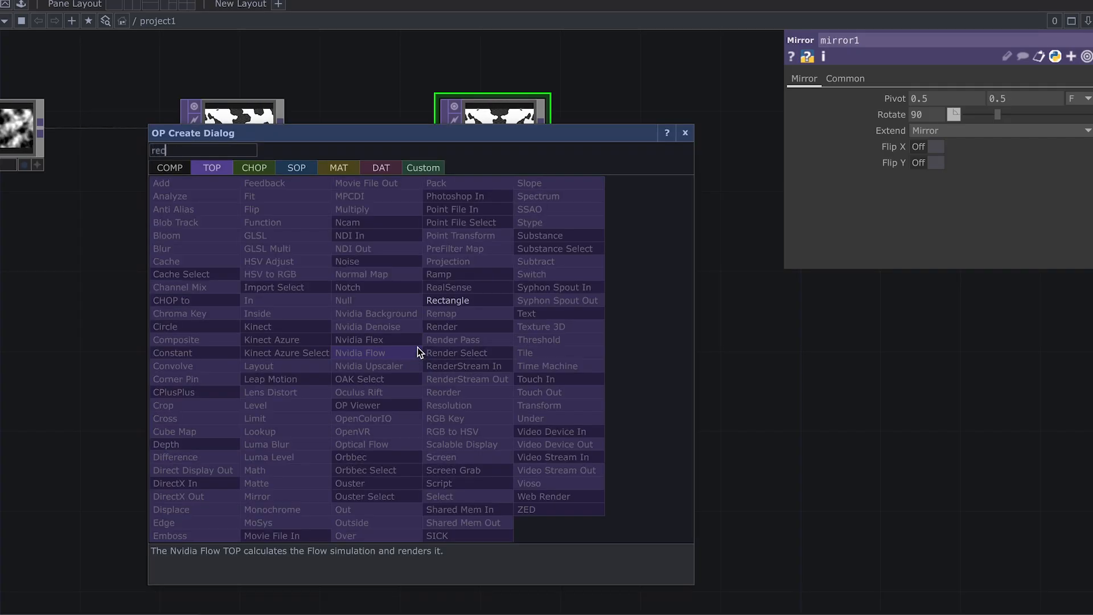
left_click(488, 299)
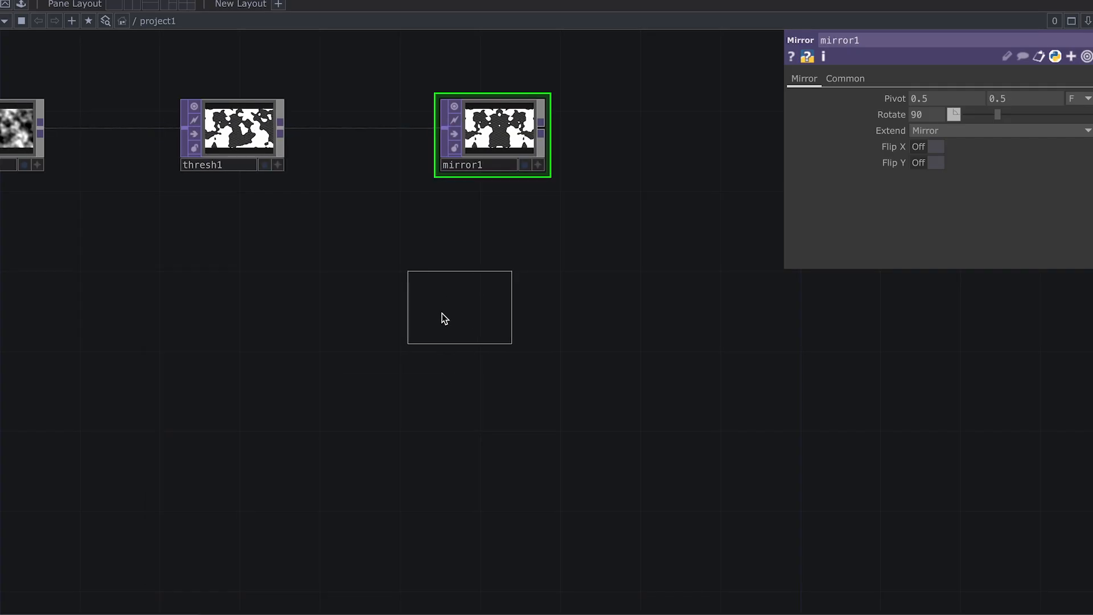
left_click(251, 332)
left_click_drag(345, 370, 478, 345)
Step: Set rectangle1's output resolution to Parent Panel Size and pixel format to 32-bit float (RGBA)
left_click(897, 78)
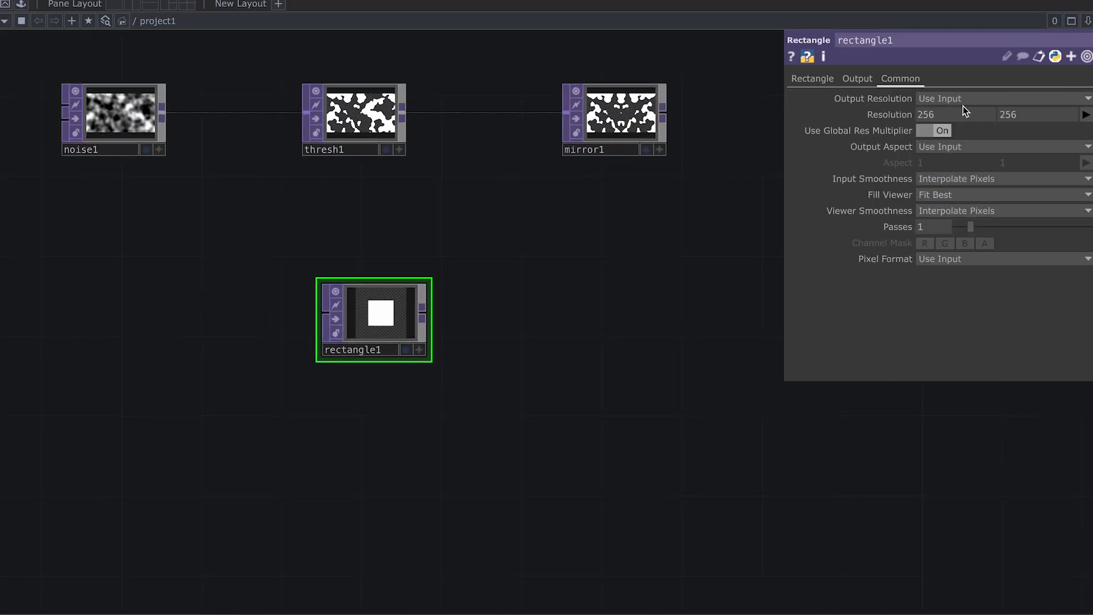
left_click(963, 101)
left_click(992, 261)
left_click(992, 262)
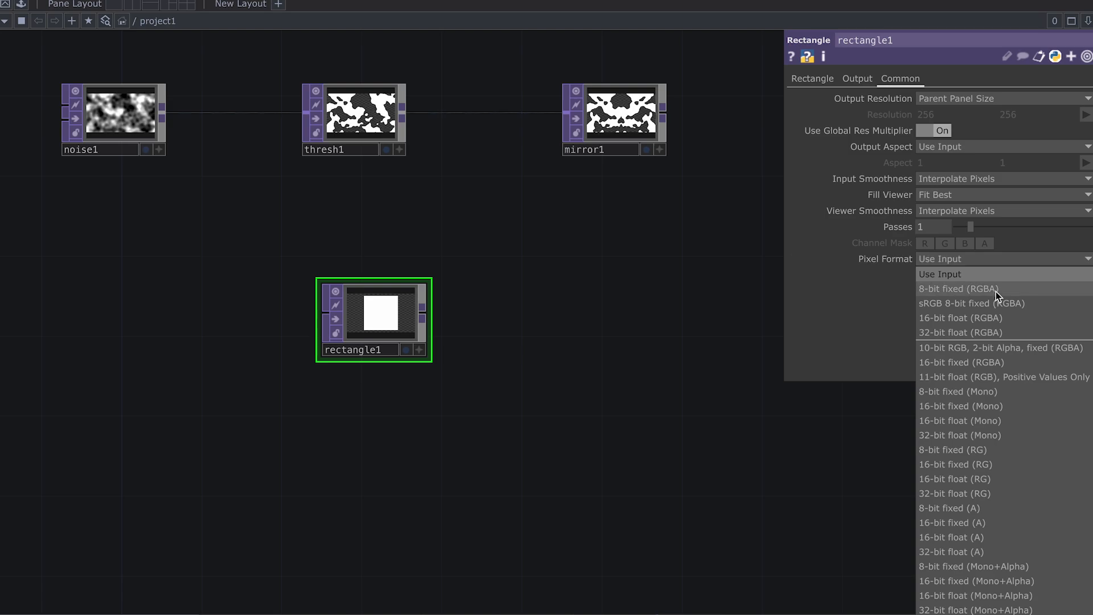
left_click(995, 333)
left_click(810, 78)
left_click_drag(644, 248, 575, 239)
Step: Append a Transform TOP (transform1) after rectangle1 with Scale 0.5
right_click(360, 302)
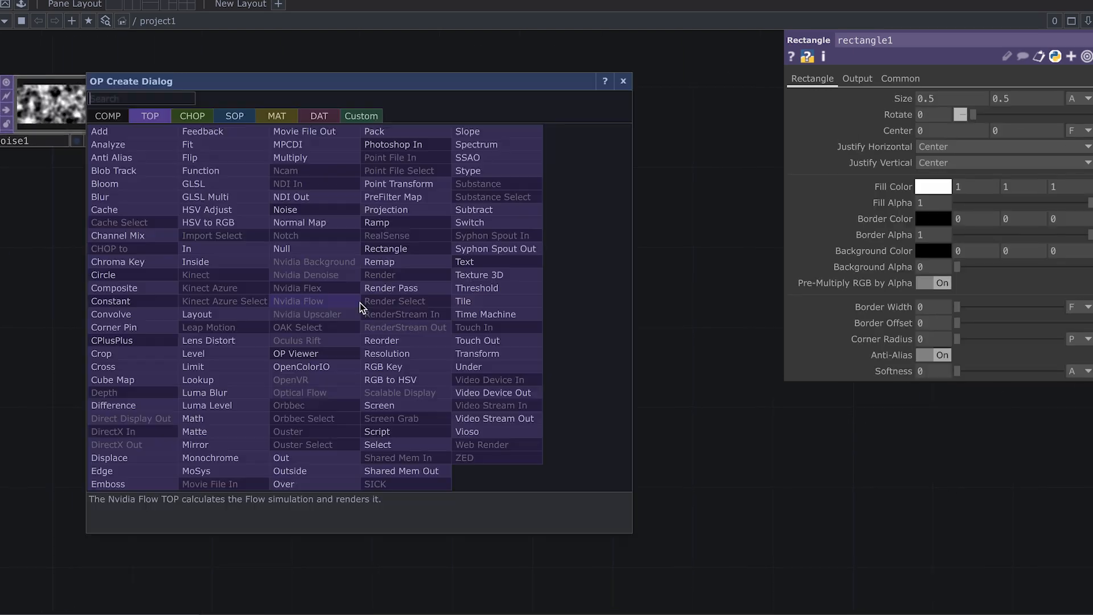
type("trans")
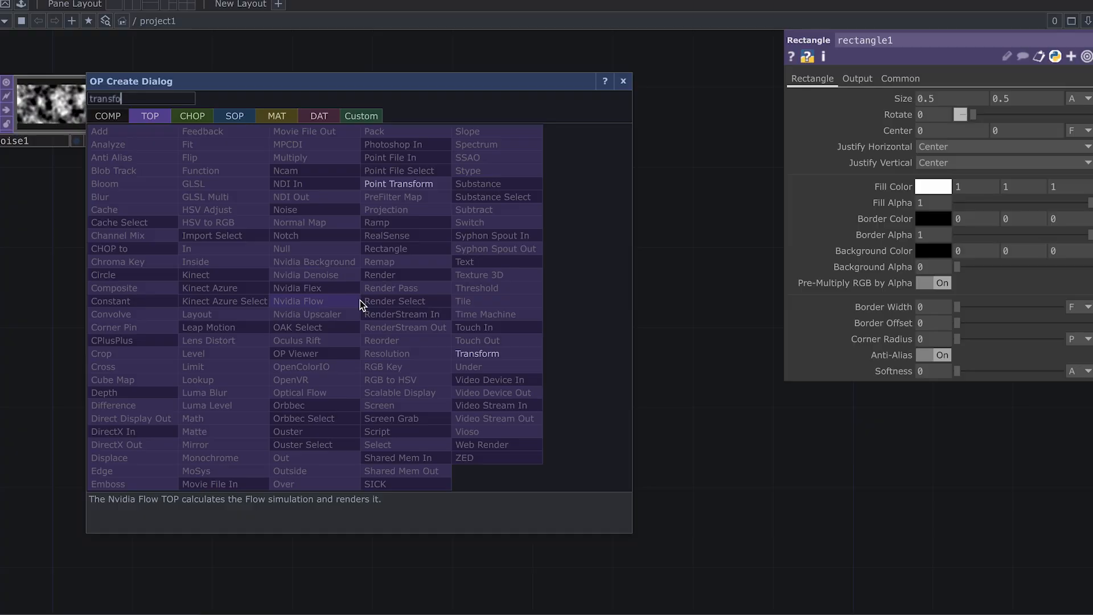
type("fo")
left_click(515, 355)
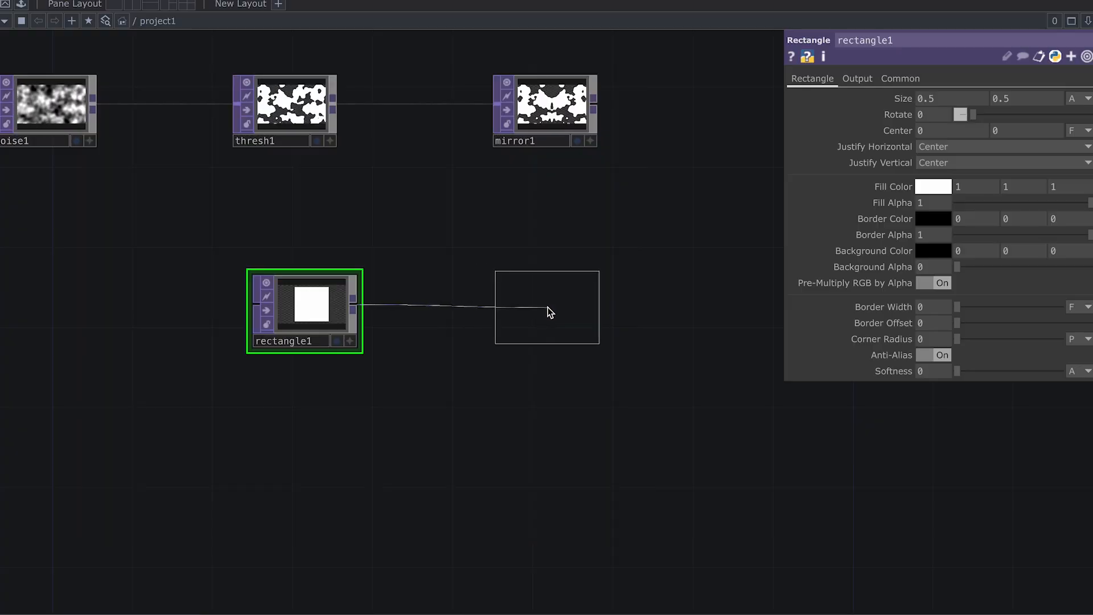
left_click(547, 299)
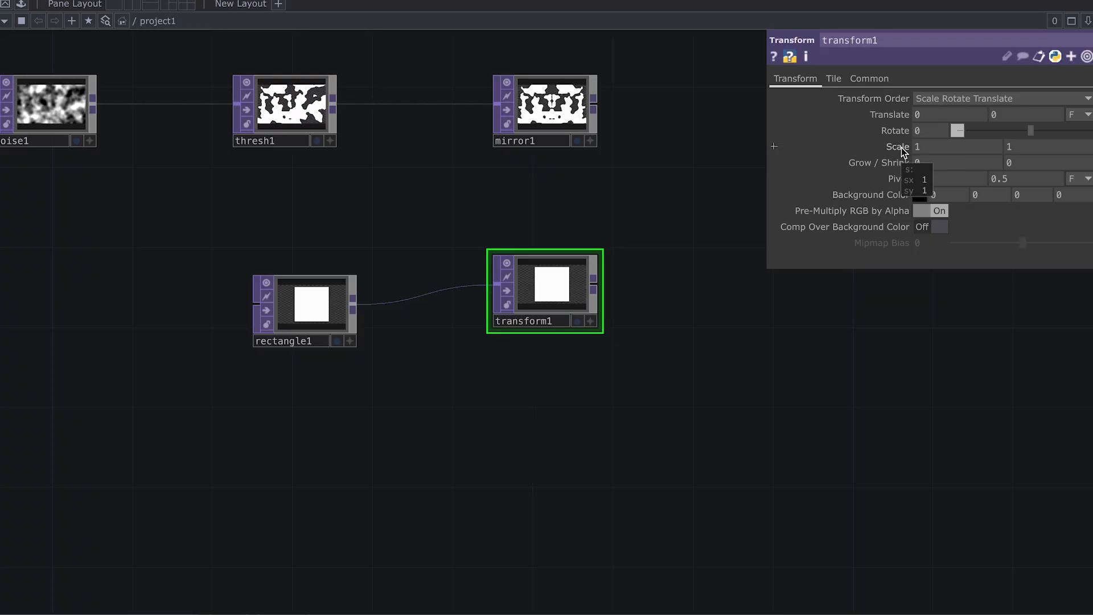
middle_click_drag(900, 148, 886, 148)
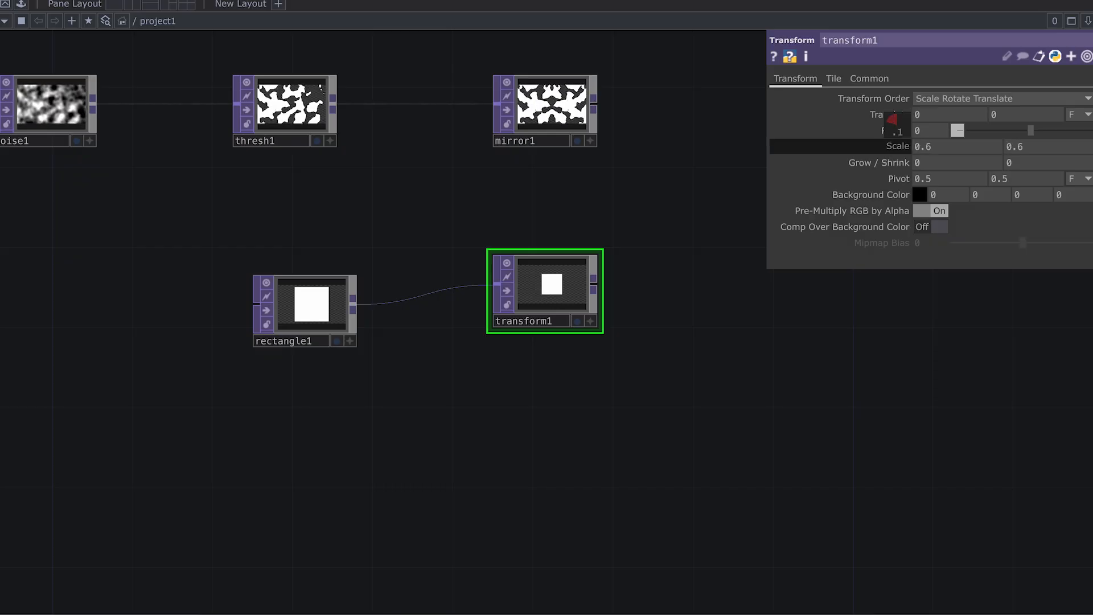
left_click_drag(740, 319, 547, 321)
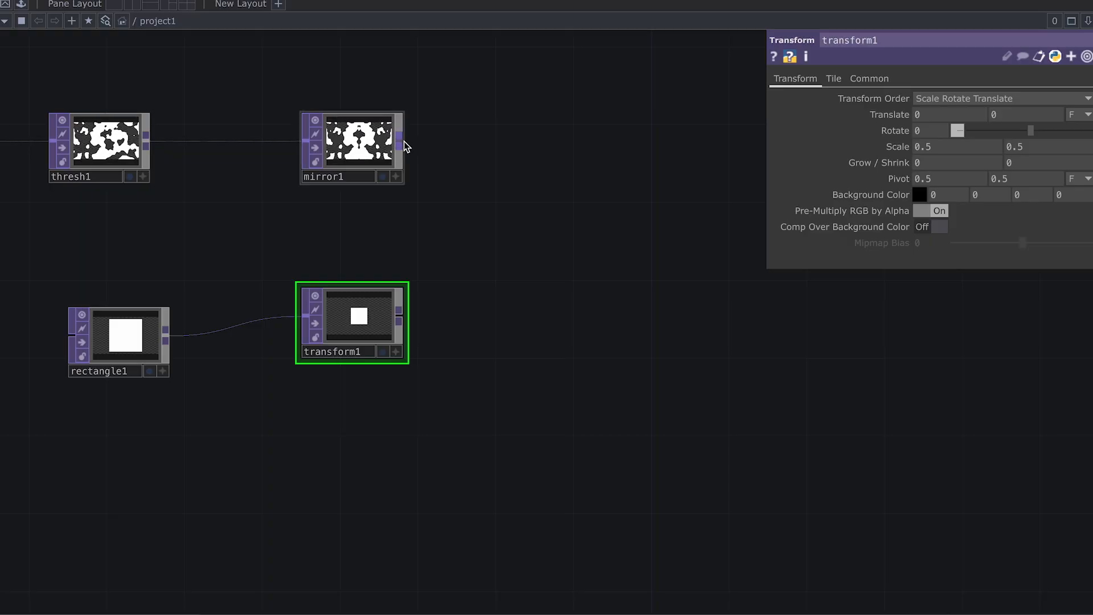
left_click(403, 142)
type("compo")
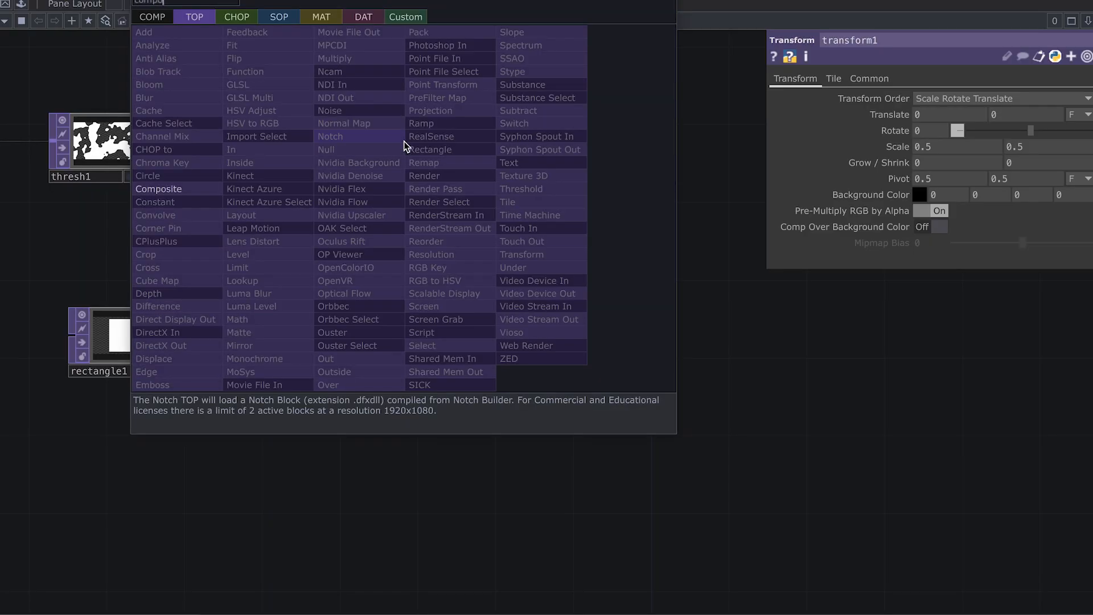
Step: Add comp1 after mirror1 and wire transform1 into its second input
left_click(211, 189)
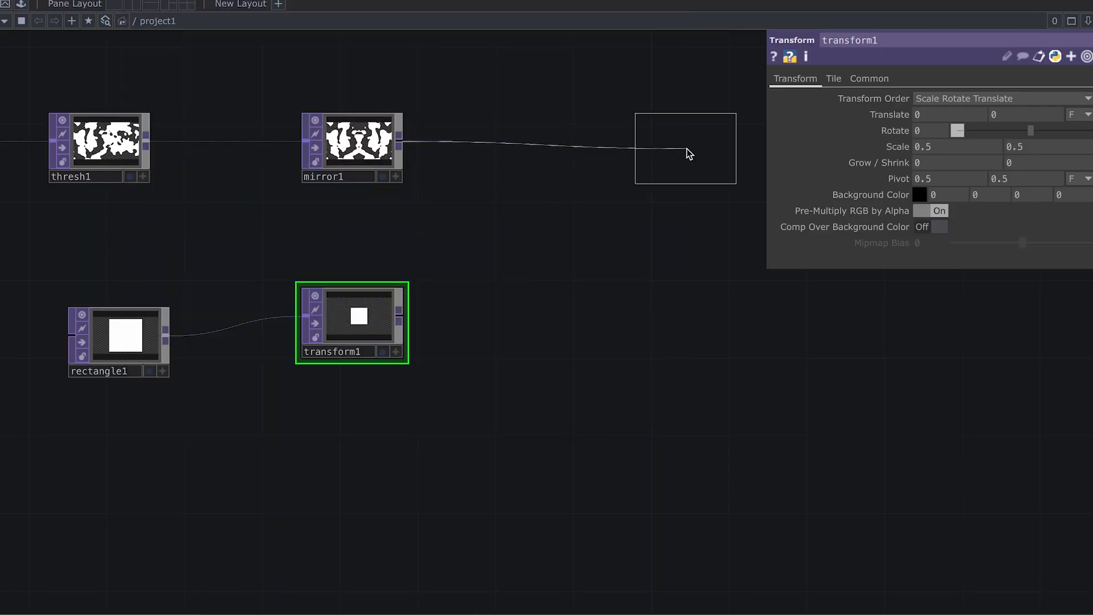
left_click(708, 153)
left_click_drag(638, 284, 507, 306)
left_click_drag(269, 337, 500, 176)
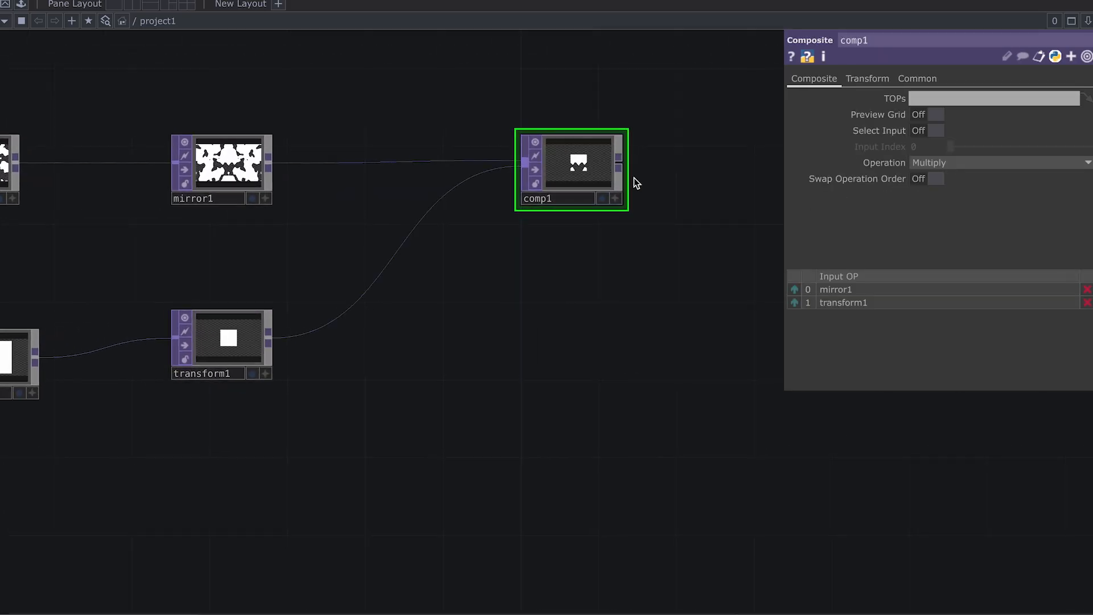
Step: Pan back to the upstream nodes and select rectangle1 for editing
scroll(603, 169, "up", 4)
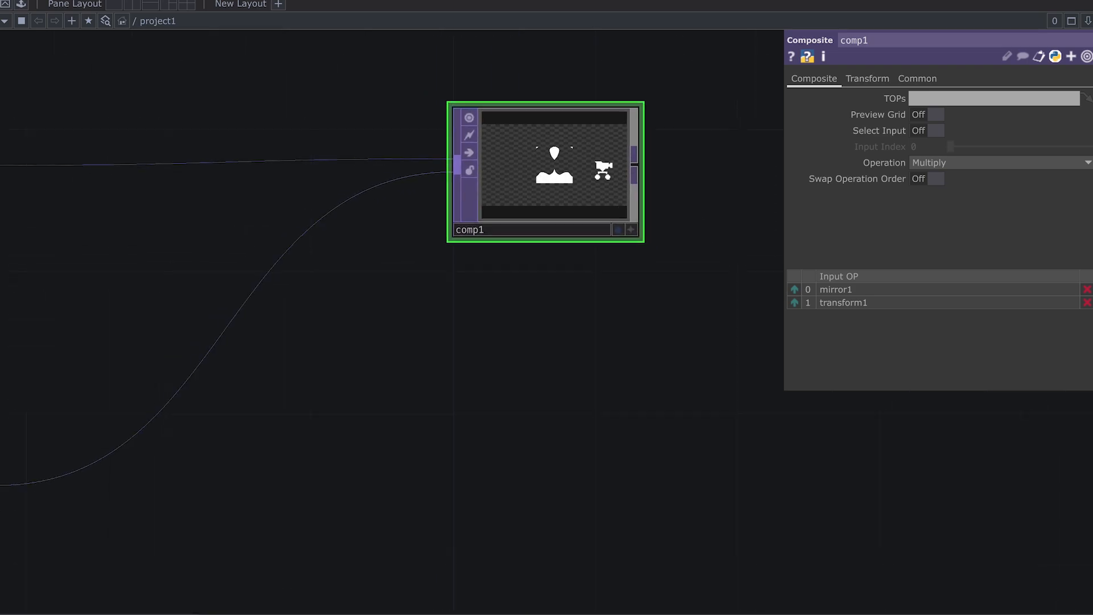
scroll(602, 170, "down", 2)
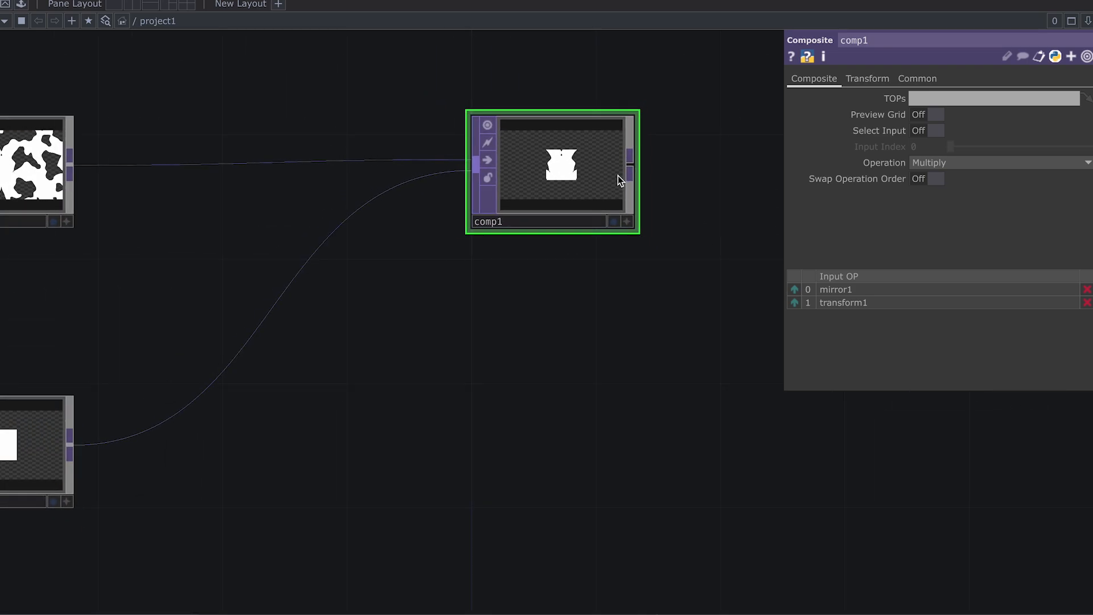
scroll(618, 175, "down", 1)
scroll(558, 164, "up", 1)
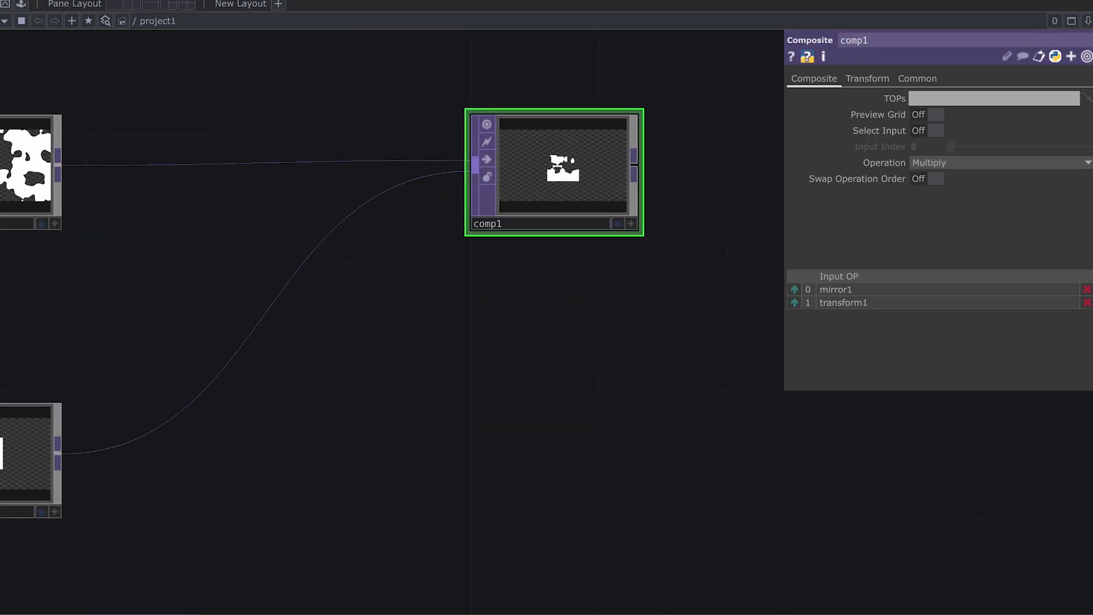
scroll(558, 165, "up", 1)
scroll(515, 174, "up", 2)
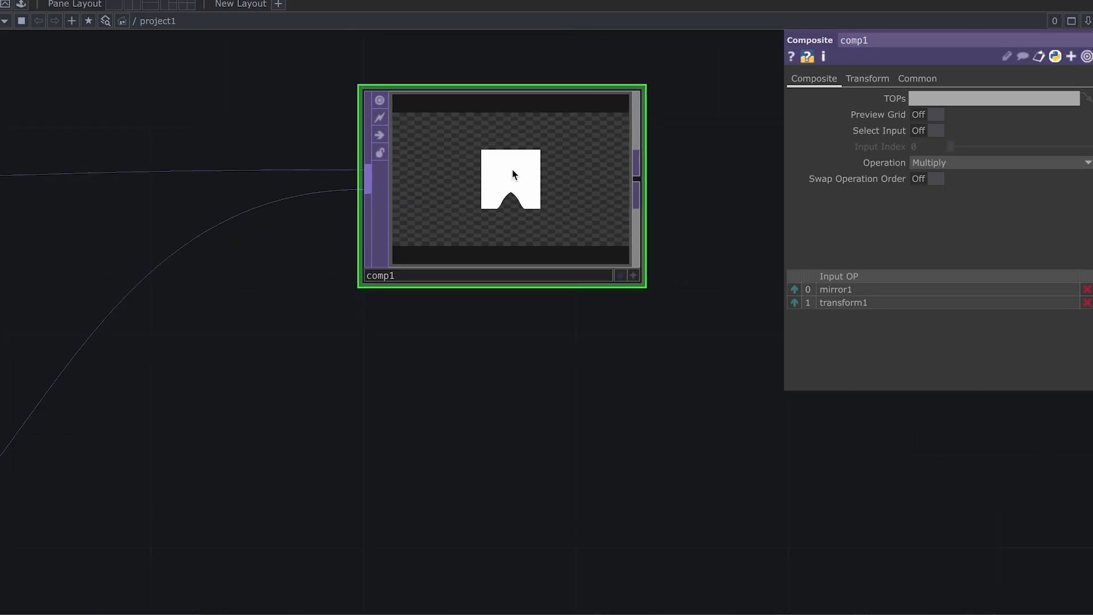
left_click_drag(378, 363, 517, 310)
scroll(517, 308, "down", 2)
scroll(516, 325, "down", 1)
left_click_drag(34, 449, 186, 404)
left_click(198, 360)
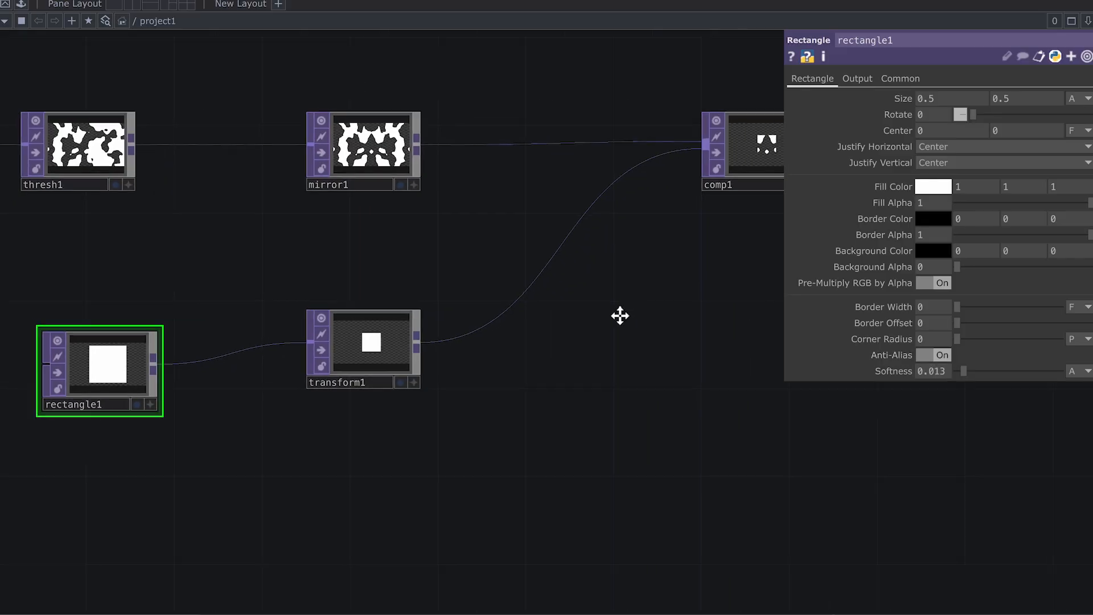
Step: Adjust rectangle1's Softness to 0.01 while previewing comp1 as the network background
scroll(698, 198, "up", 3)
scroll(698, 198, "down", 2)
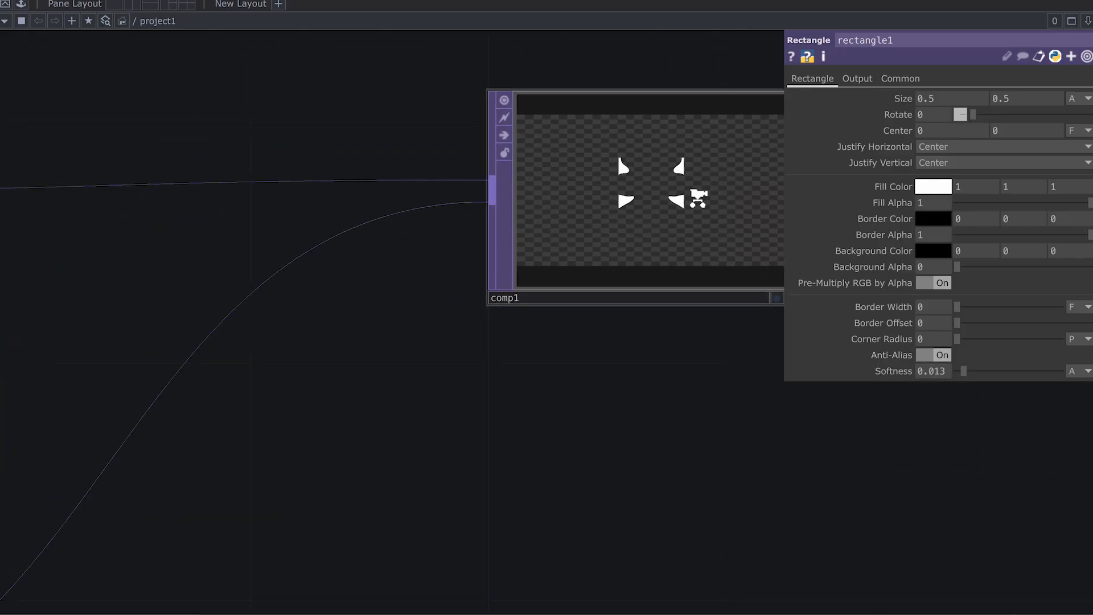
left_click(756, 290)
scroll(598, 387, "down", 1)
left_click_drag(509, 433, 782, 285)
scroll(474, 478, "down", 1)
left_click_drag(474, 479, 801, 351)
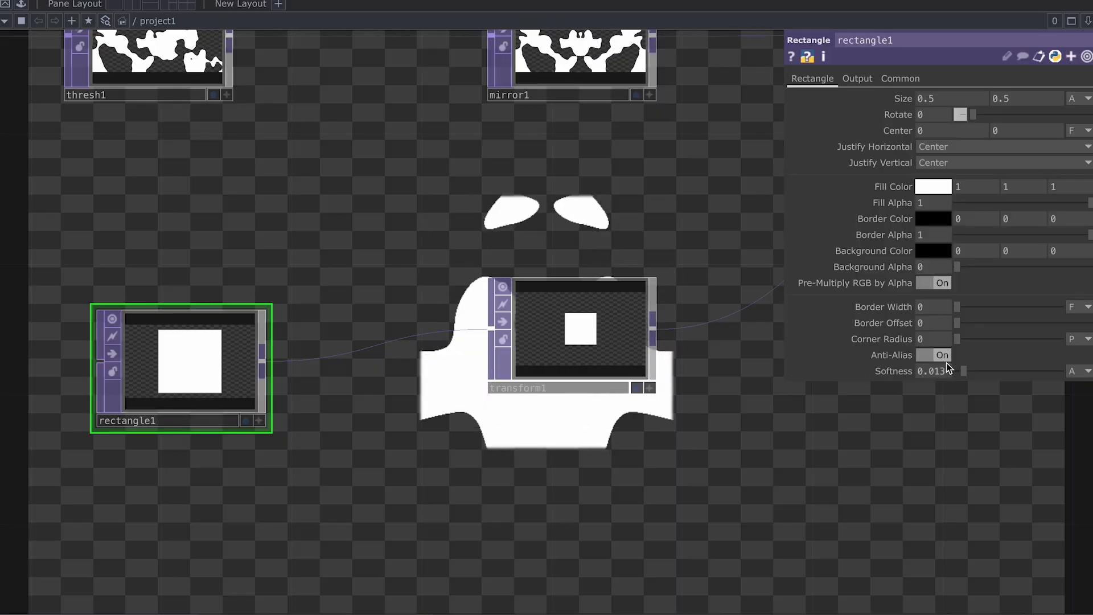
mouse_move(969, 371)
left_mouse_down()
mouse_move(985, 373)
mouse_move(966, 369)
left_mouse_up()
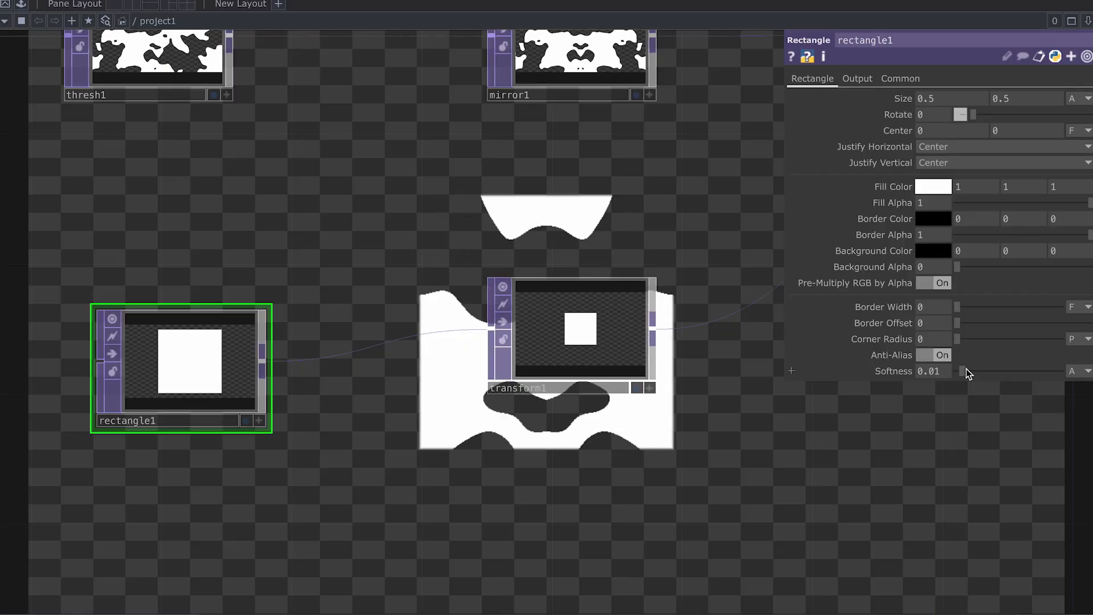
scroll(725, 408, "down", 3)
left_click_drag(684, 425, 374, 426)
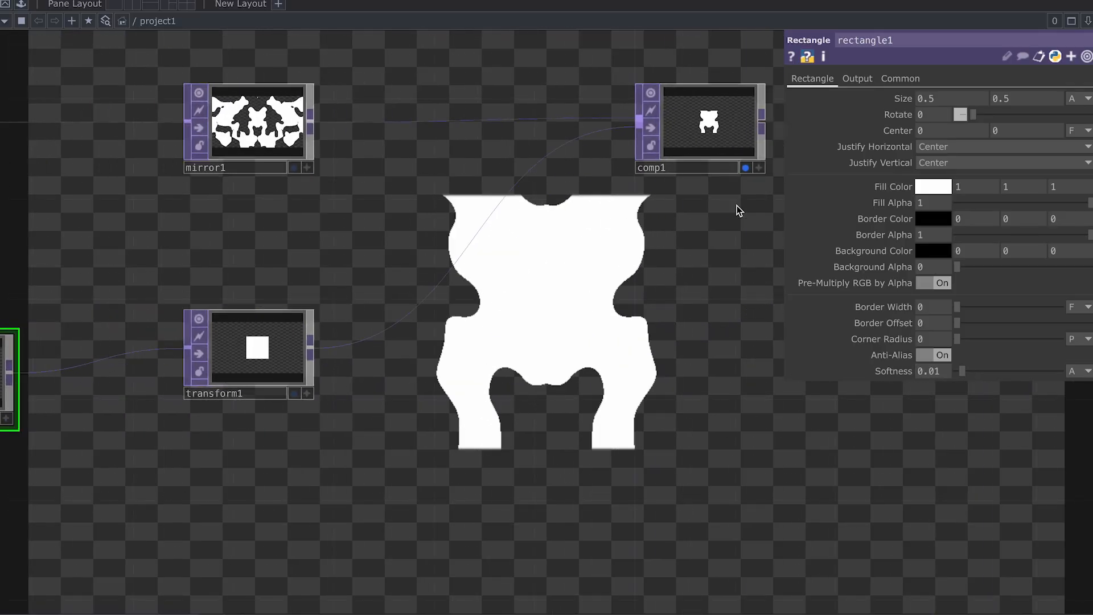
left_click(651, 184)
left_click_drag(692, 148, 537, 157)
scroll(567, 162, "up", 1)
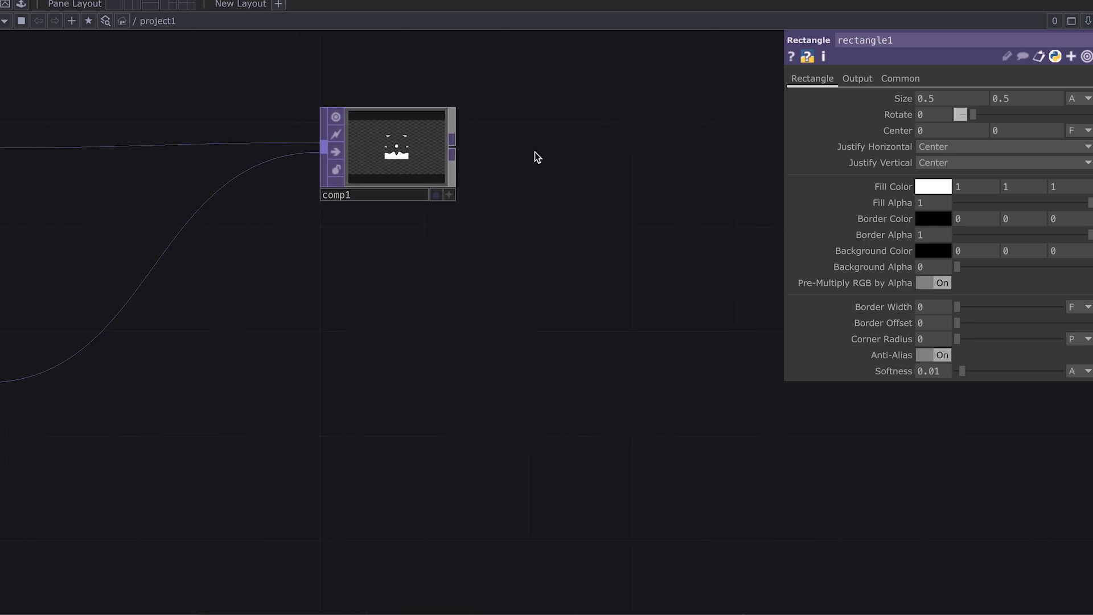
Step: Place a Cache TOP (cache1, Cache Size 32) to the right of comp1
right_click(454, 152)
type("cach")
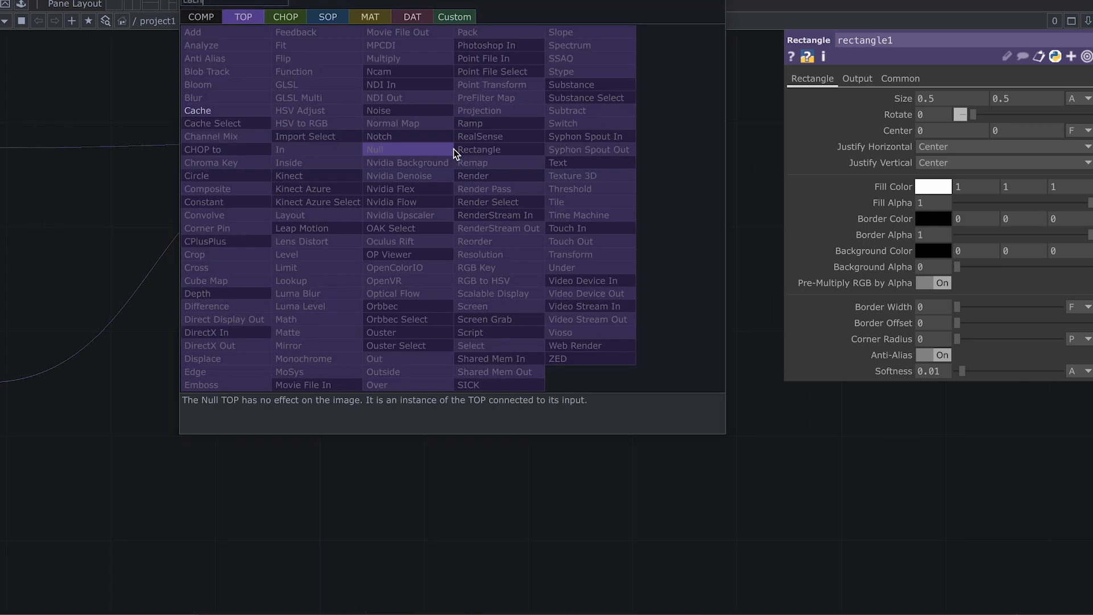
left_click(253, 112)
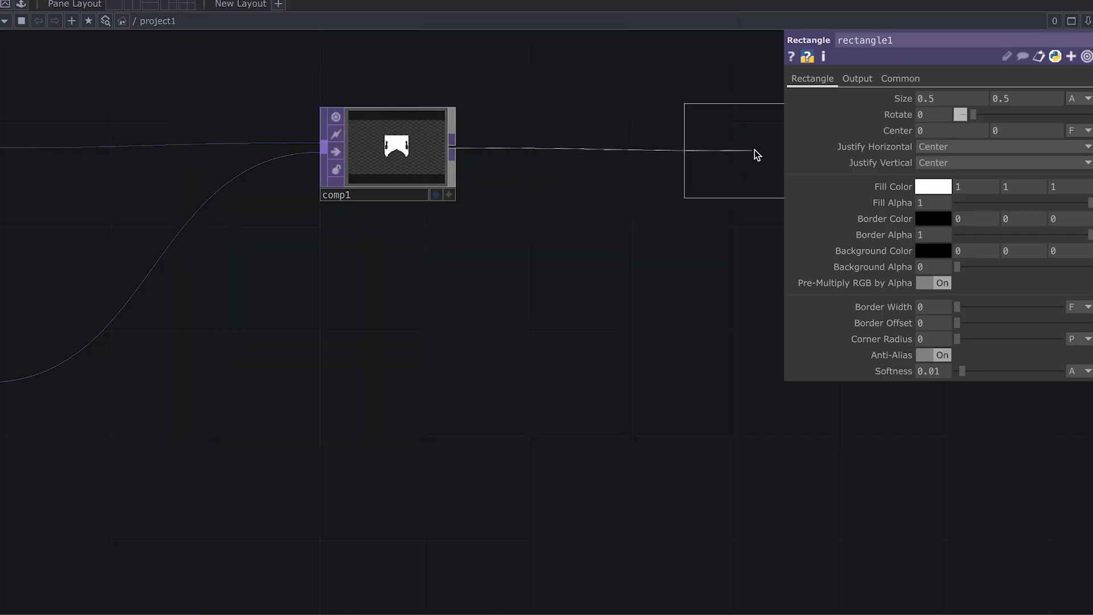
left_click(757, 149)
key("h")
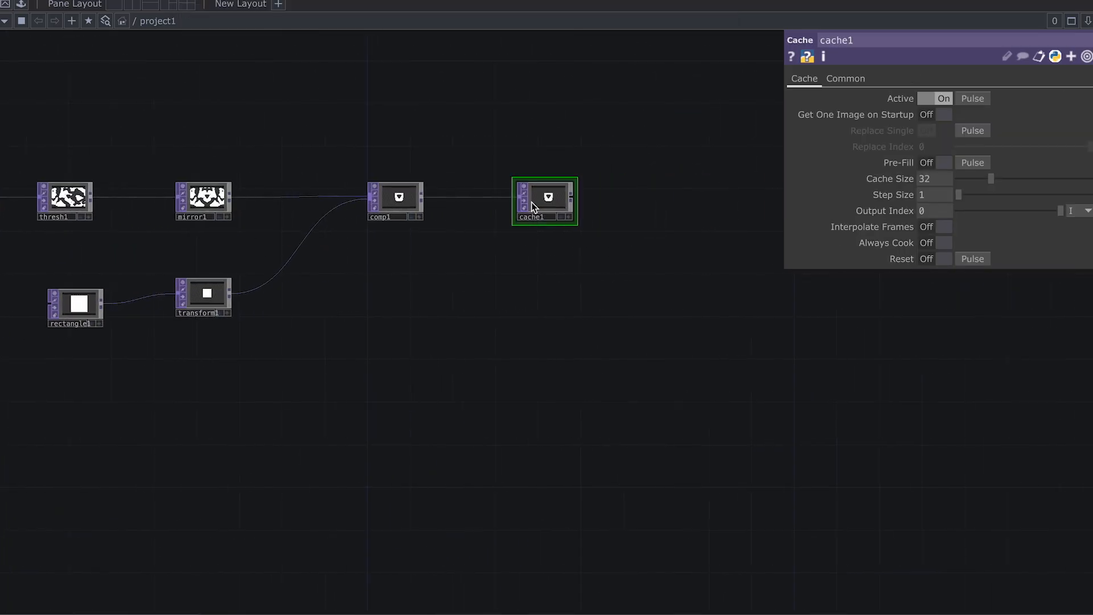
scroll(535, 235, "up", 5)
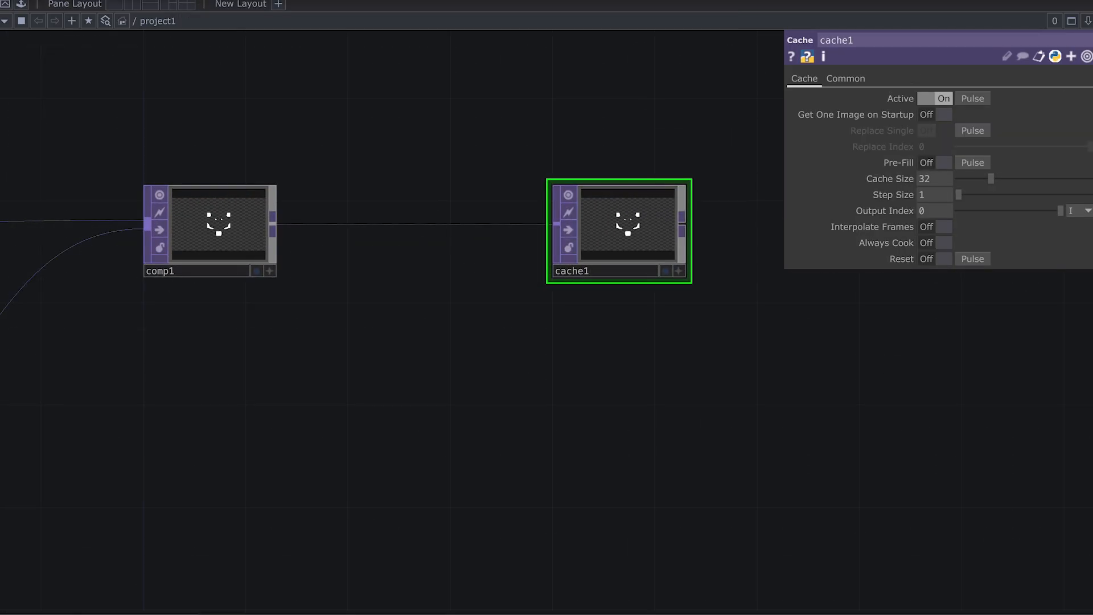
left_click_drag(709, 324, 605, 241)
scroll(721, 290, "down", 1)
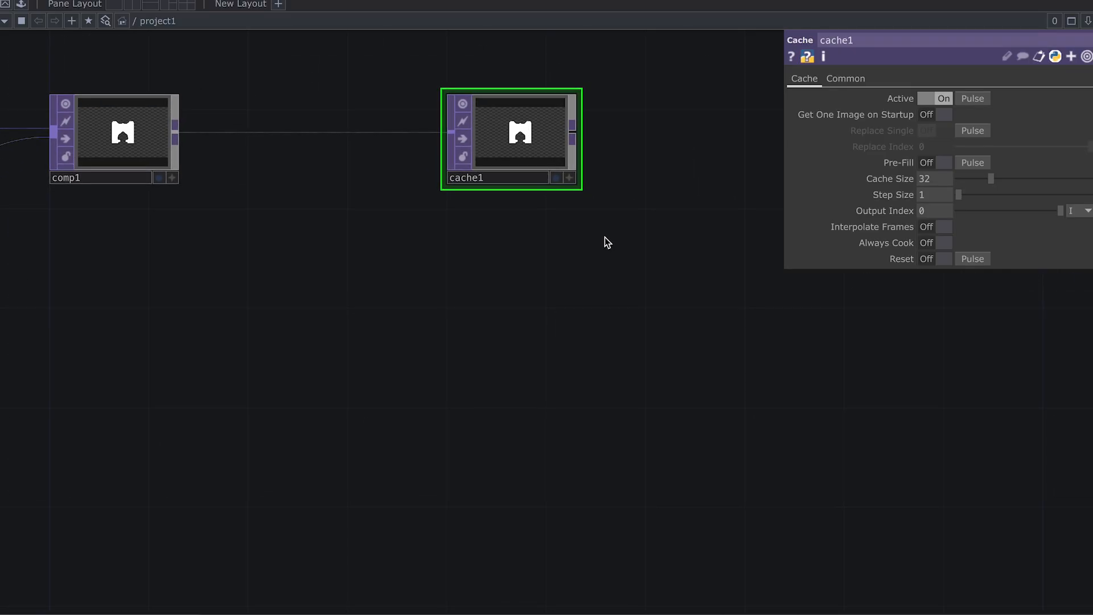
left_click_drag(640, 206, 619, 210)
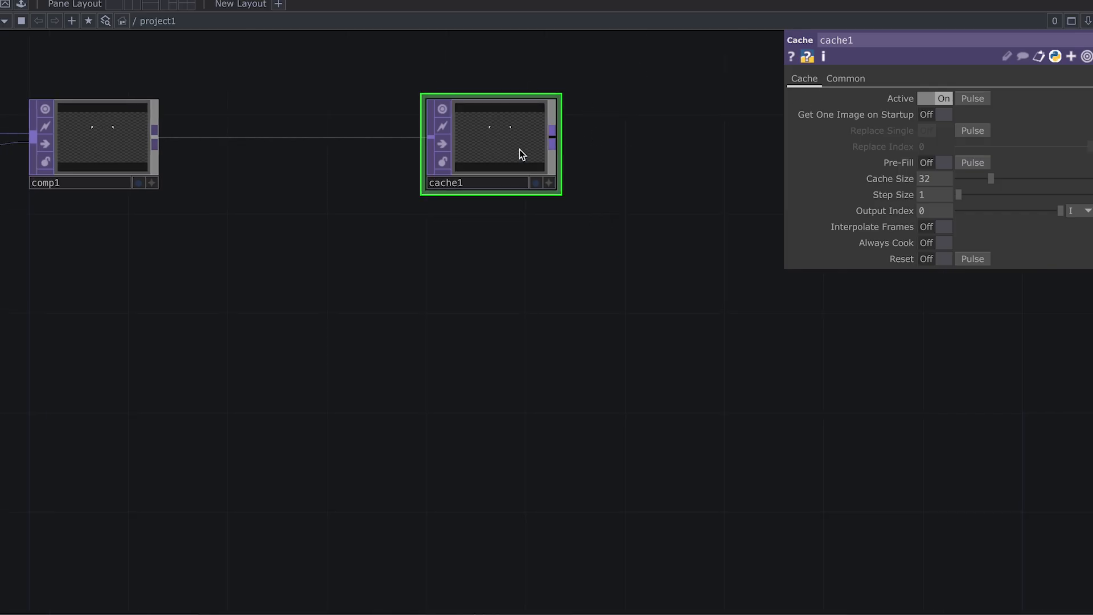
scroll(613, 203, "down", 1)
left_click_drag(662, 247, 644, 232)
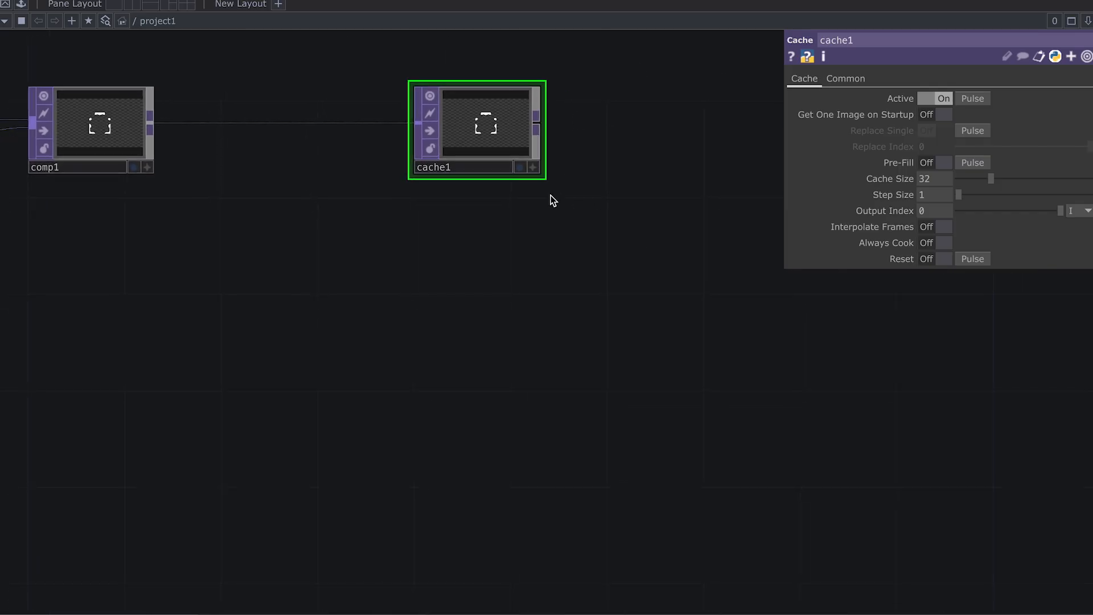
Step: Add a Cache Select TOP (cacheselect1) below cache1 and point it at cache1
key("Tab")
type("ca")
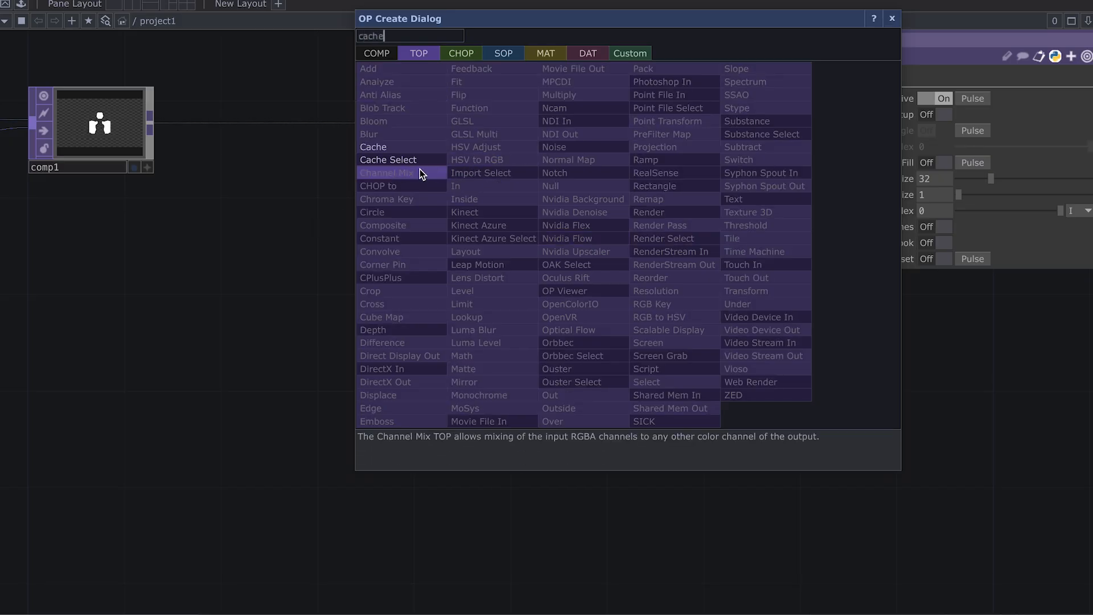
key("Return")
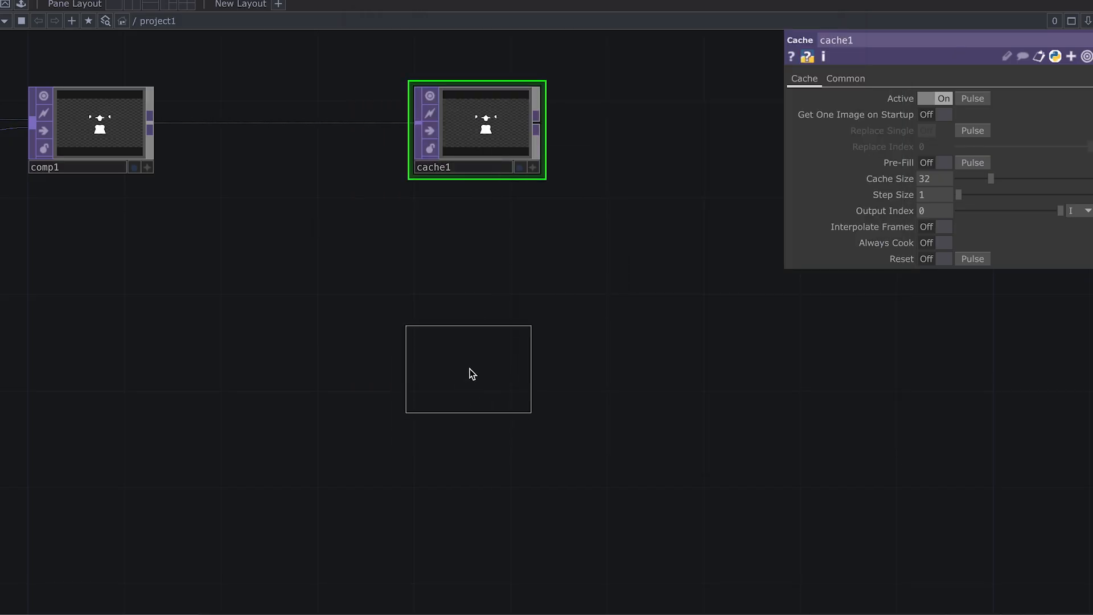
left_click(471, 371)
left_click_drag(488, 131, 510, 341)
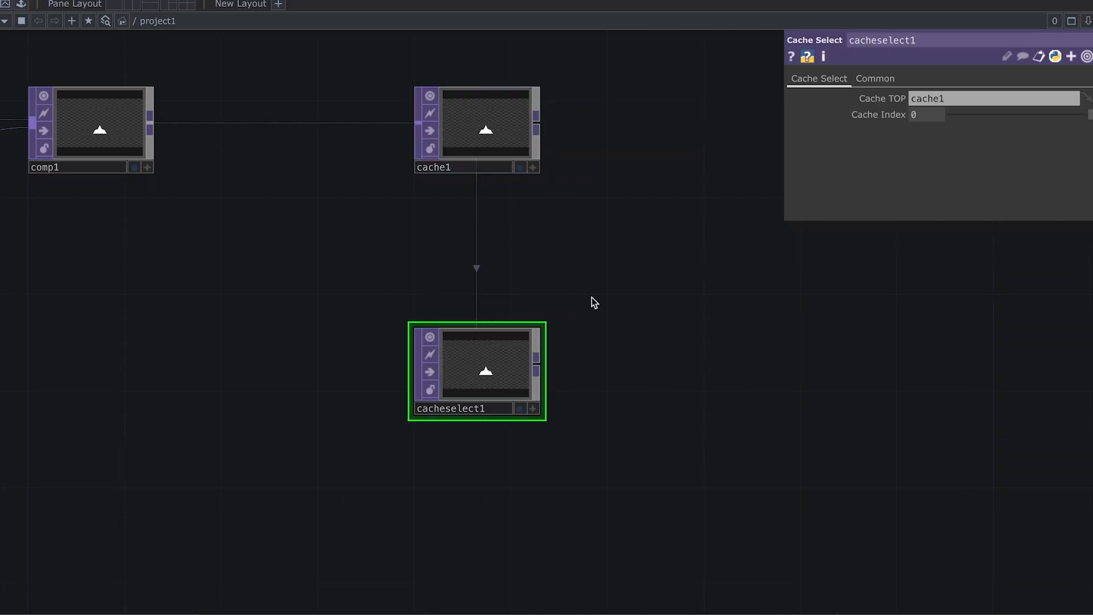
scroll(542, 284, "up", 3)
left_click_drag(629, 382, 623, 307)
scroll(624, 320, "up", 1)
Step: Set cacheselect1's Cache Index to -17 so it shows a frame 17 frames back
left_click(875, 78)
left_click(837, 79)
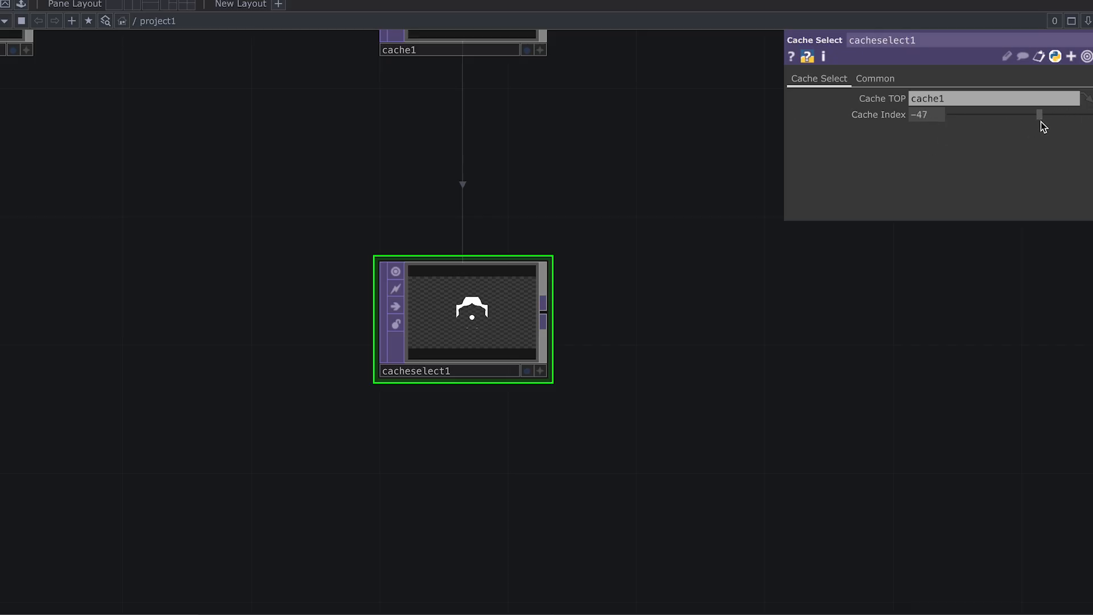
left_click_drag(1041, 121, 1053, 121)
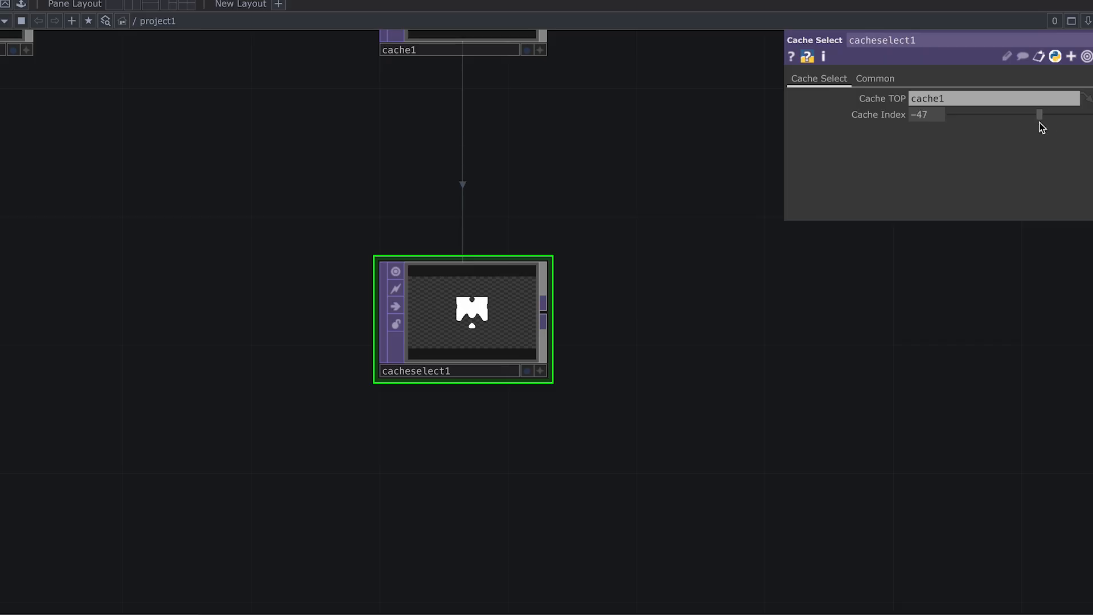
left_click_drag(1057, 118, 1070, 120)
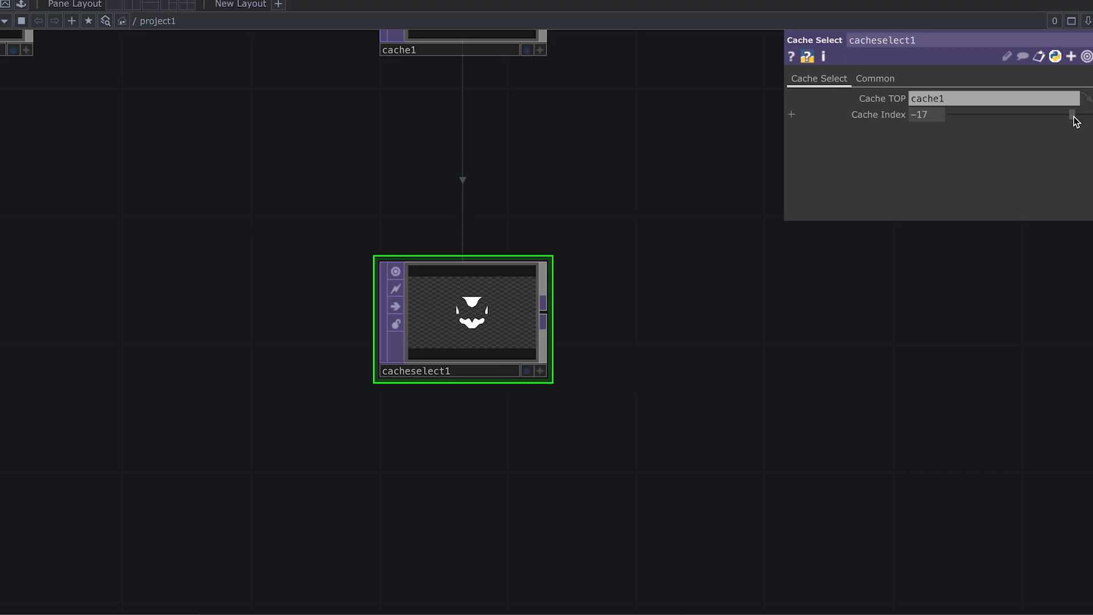
scroll(472, 312, "up", 3)
left_click_drag(565, 181, 568, 401)
scroll(566, 361, "down", 2)
left_click_drag(578, 325, 569, 303)
scroll(569, 303, "down", 2)
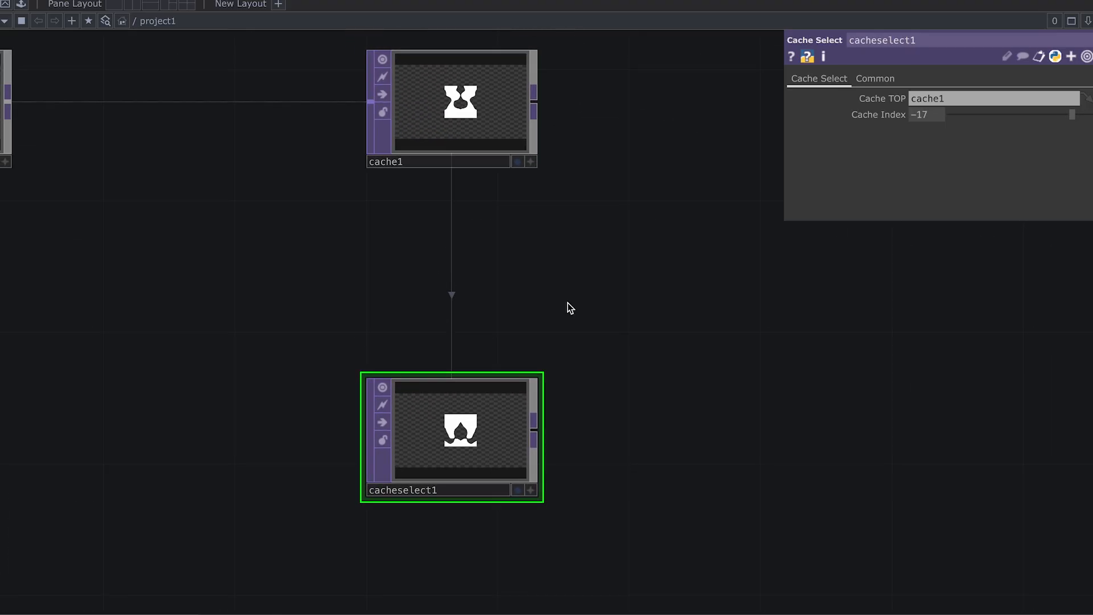
scroll(569, 303, "down", 1)
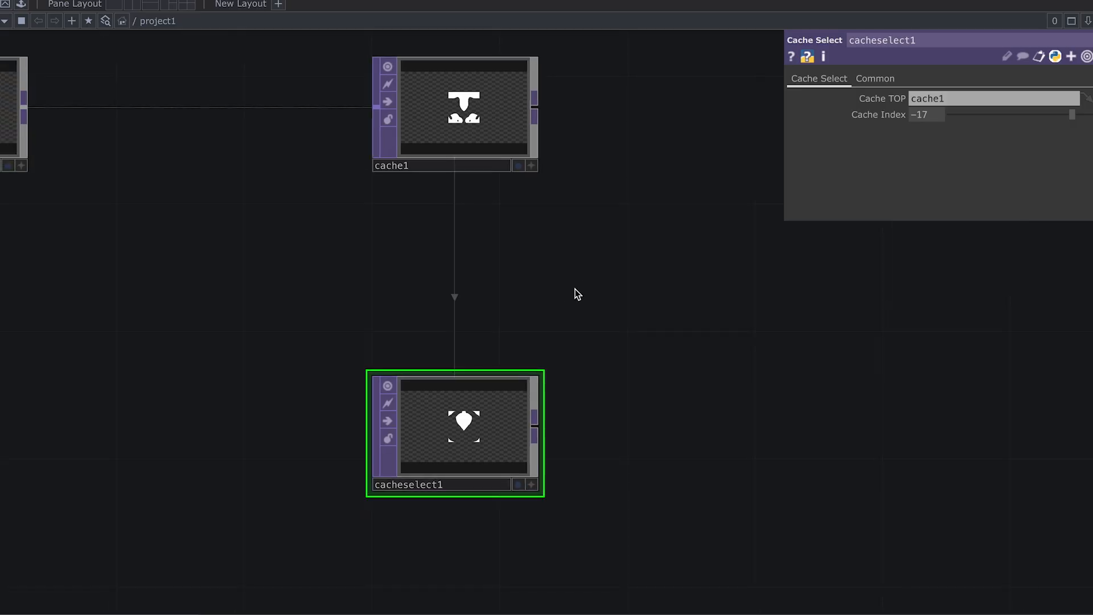
left_click_drag(569, 277, 468, 285)
scroll(468, 286, "down", 3)
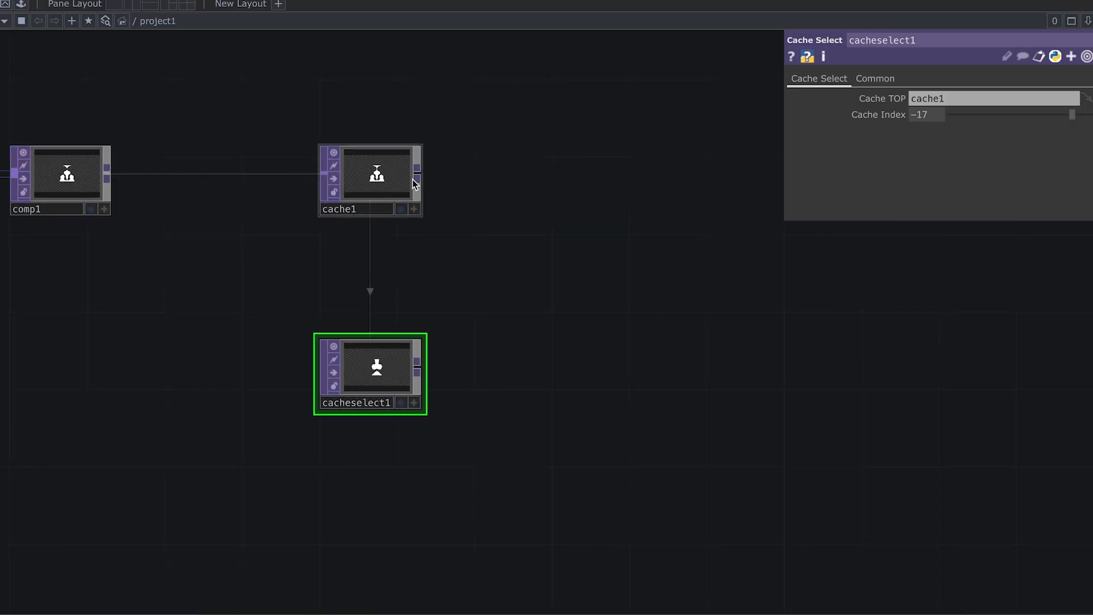
Step: Add a Composite TOP comp2 after cache1 with cacheselect1 wired in as its second input
right_click(419, 173)
type("comp")
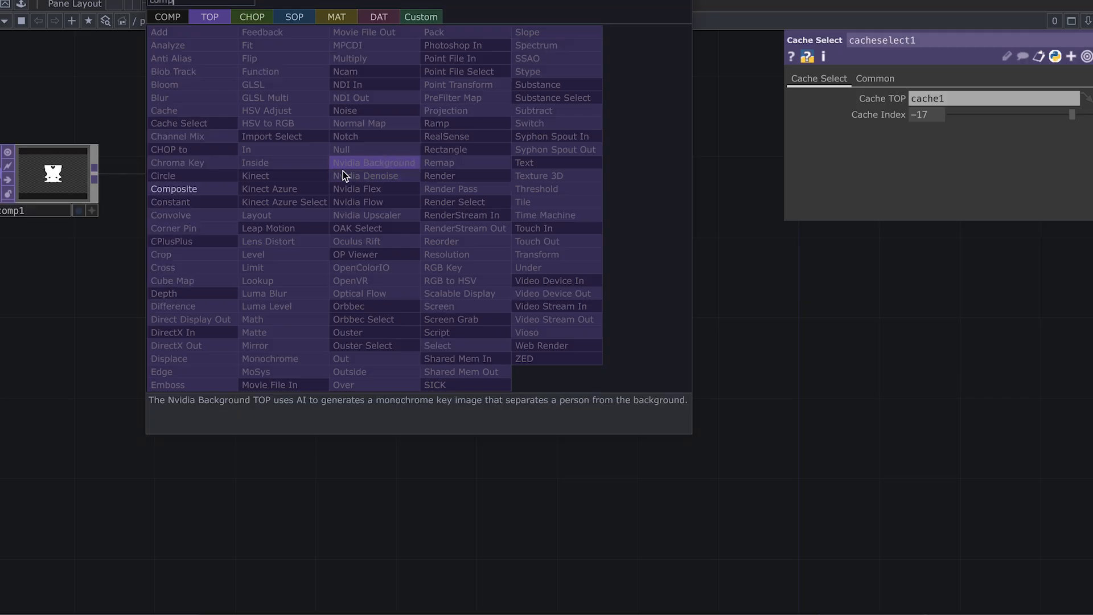
left_click(227, 189)
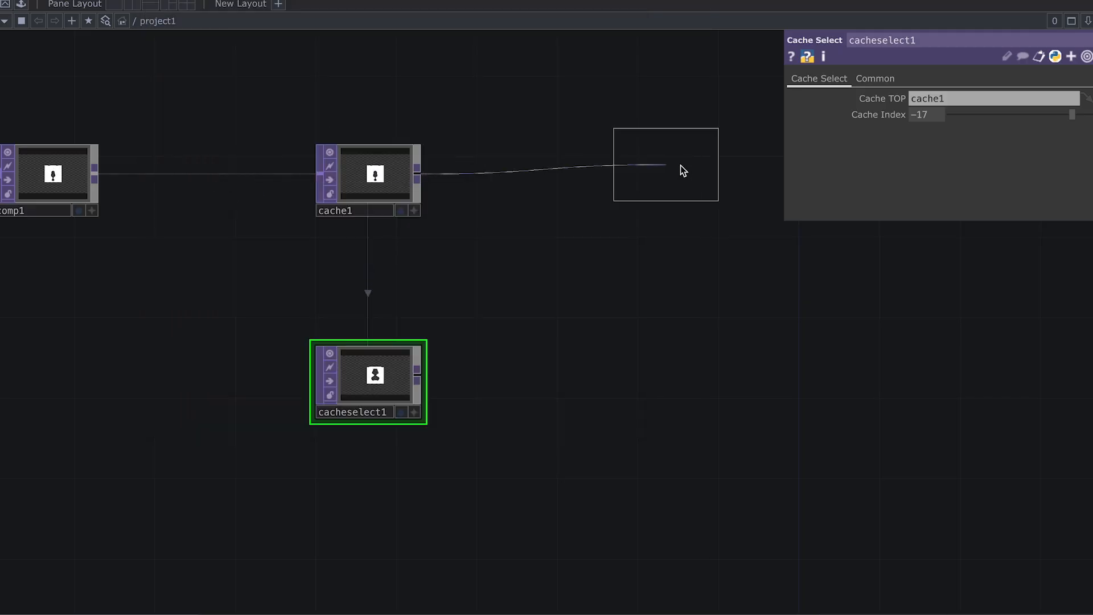
left_click(749, 182)
left_click_drag(618, 283, 458, 257)
left_click_drag(260, 353, 561, 168)
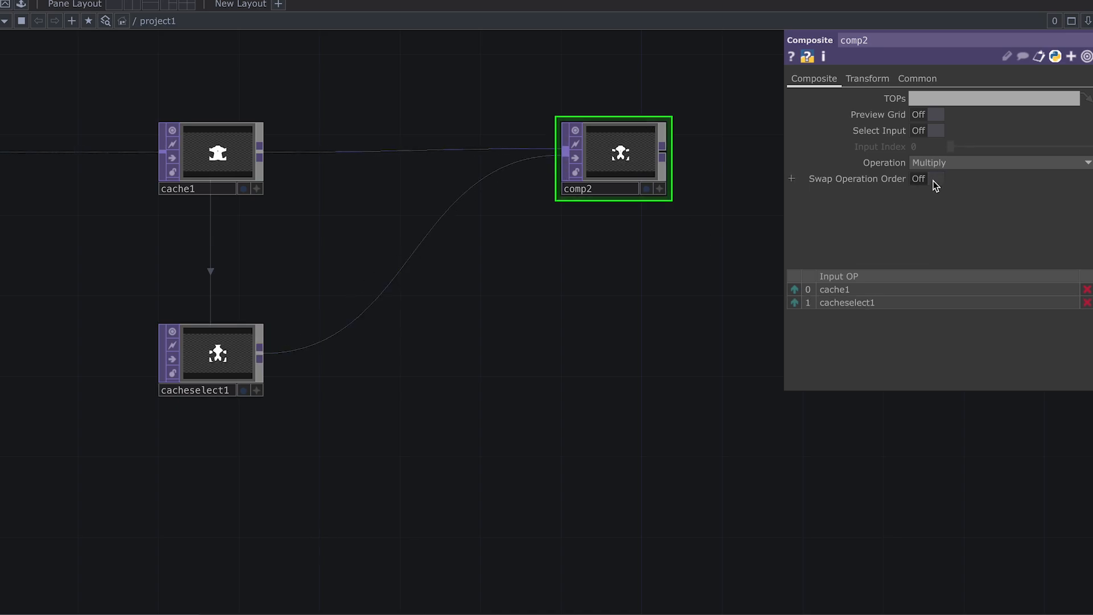
Step: Set comp2's Operation to Difference
left_click(993, 163)
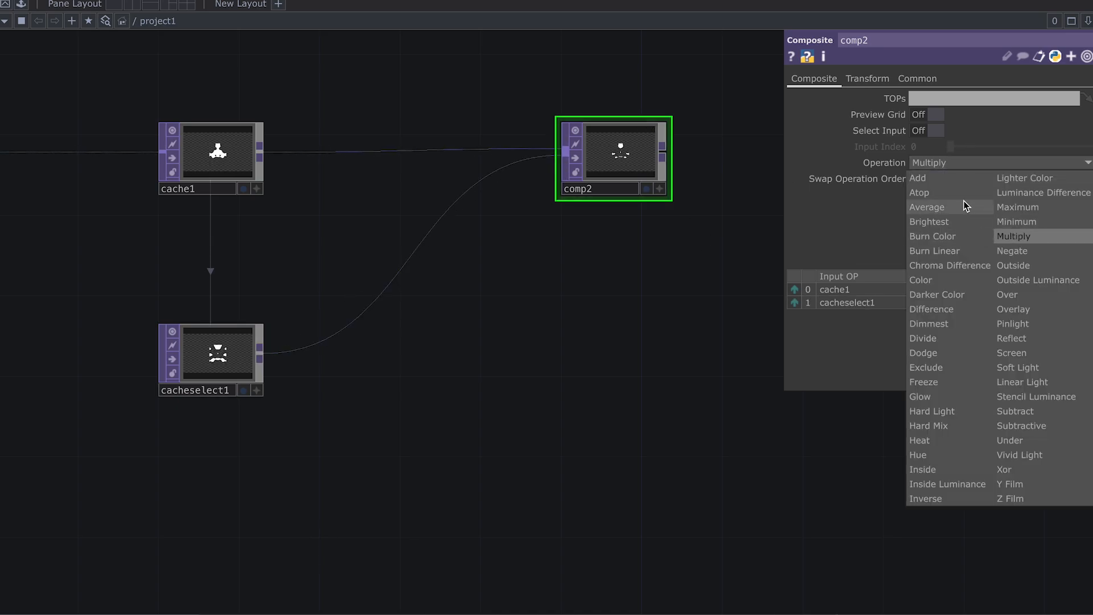
left_click(965, 311)
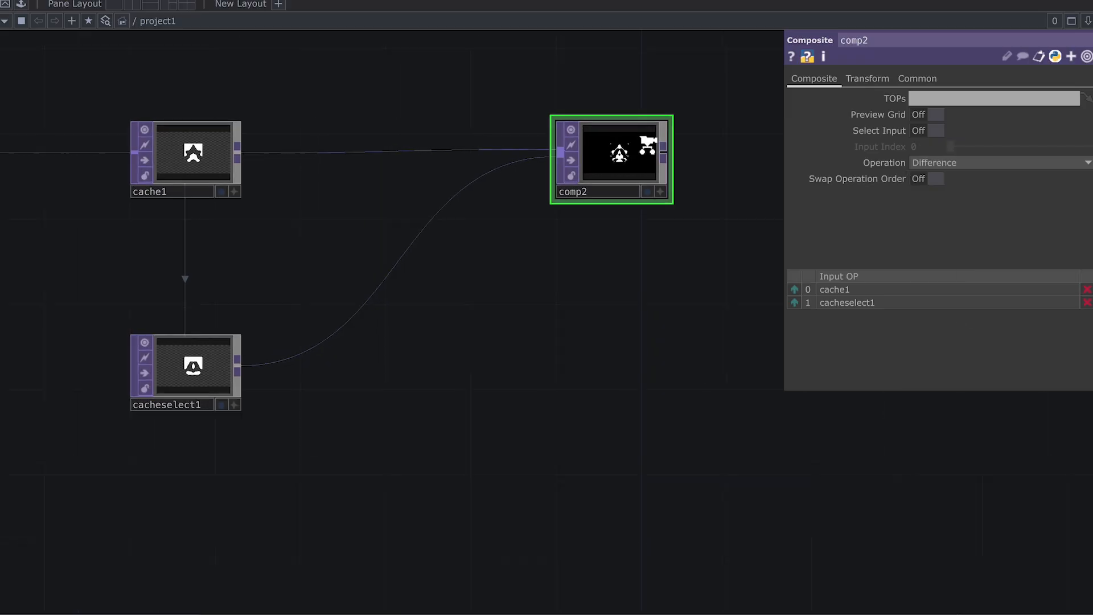
scroll(636, 162, "up", 5)
scroll(599, 190, "up", 1)
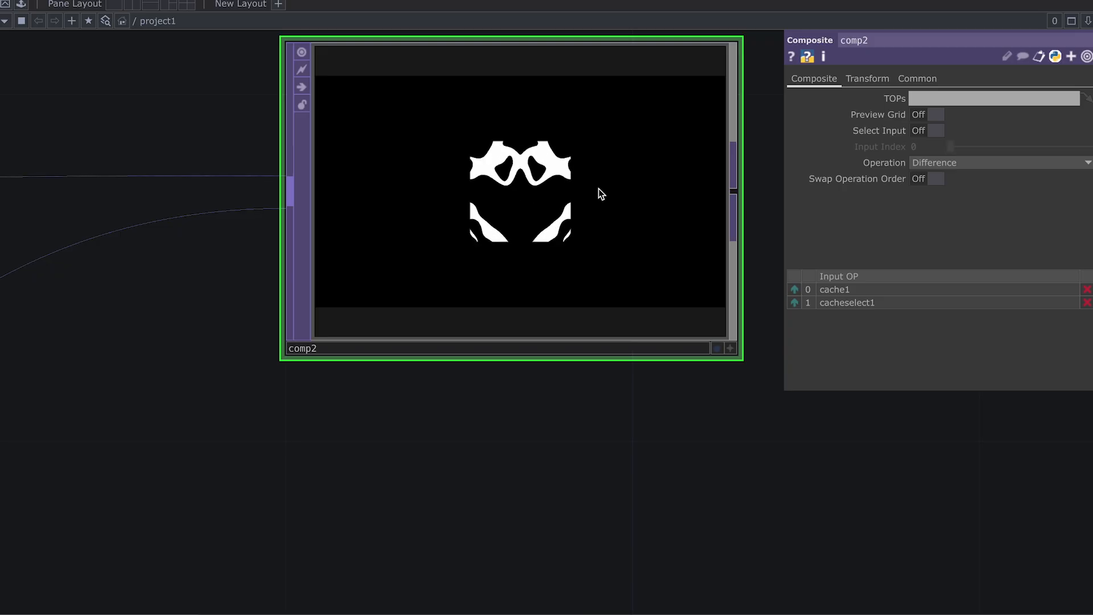
scroll(599, 189, "down", 3)
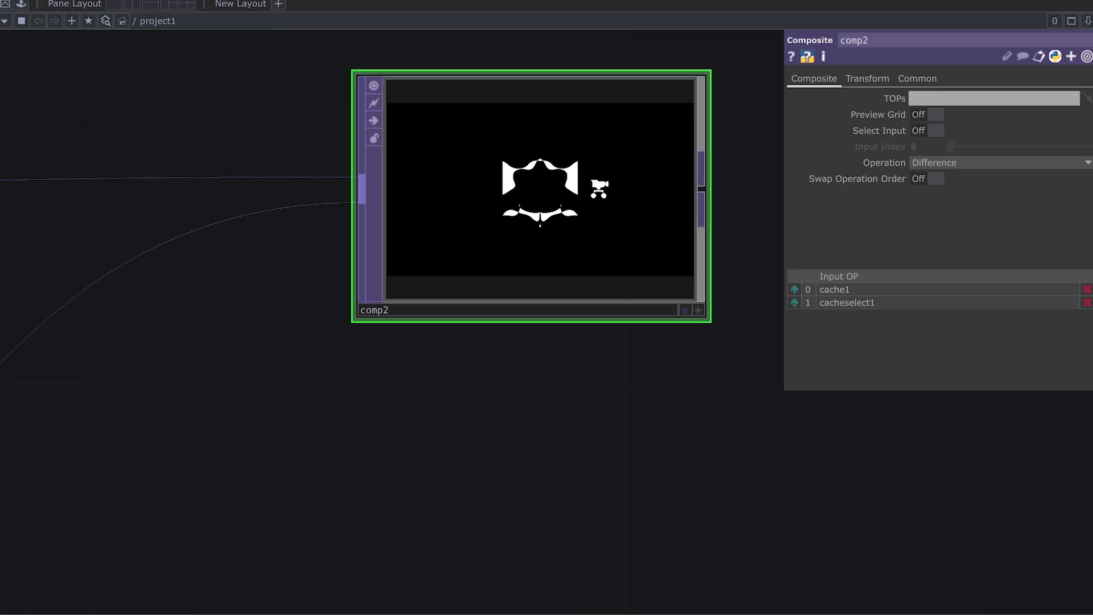
scroll(599, 189, "down", 6)
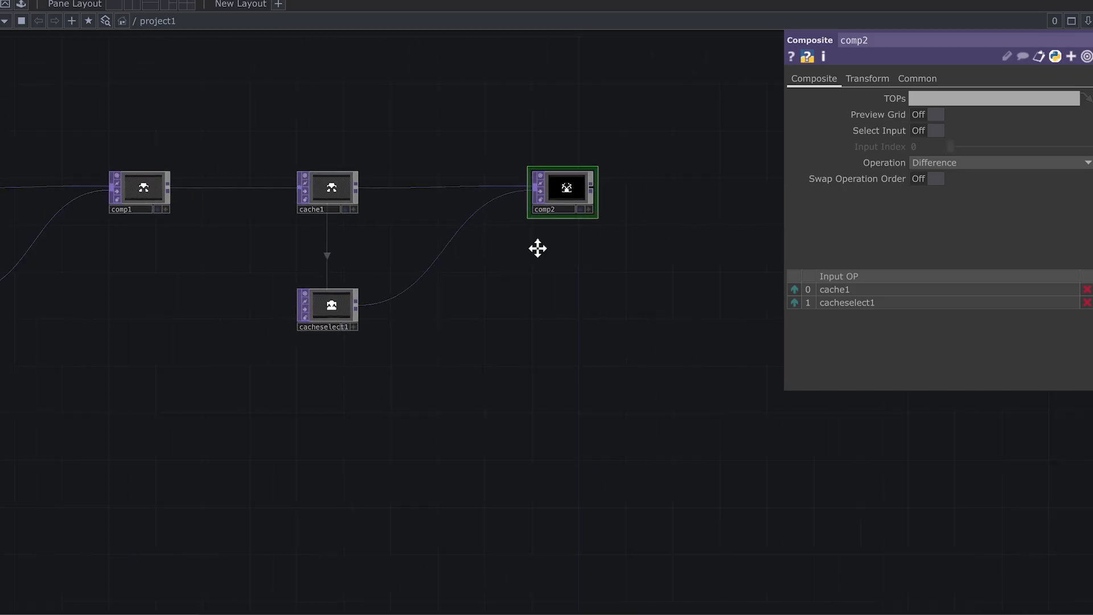
left_click_drag(537, 248, 383, 256)
scroll(494, 237, "down", 2)
left_click_drag(476, 227, 367, 208)
scroll(383, 217, "down", 1)
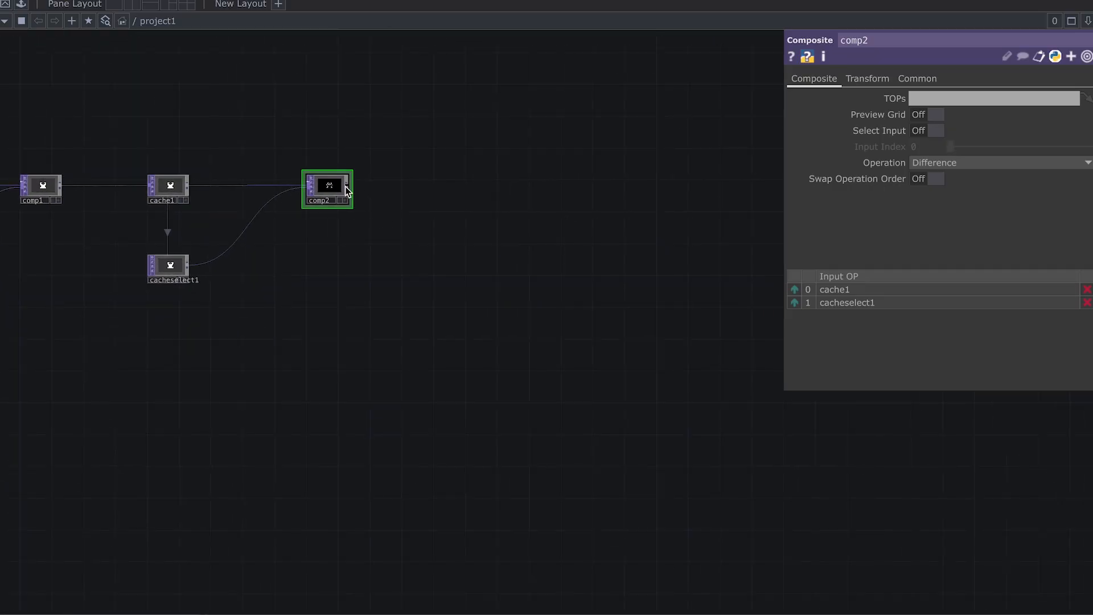
Step: Add a Null TOP null1 wired after comp2
right_click(348, 189)
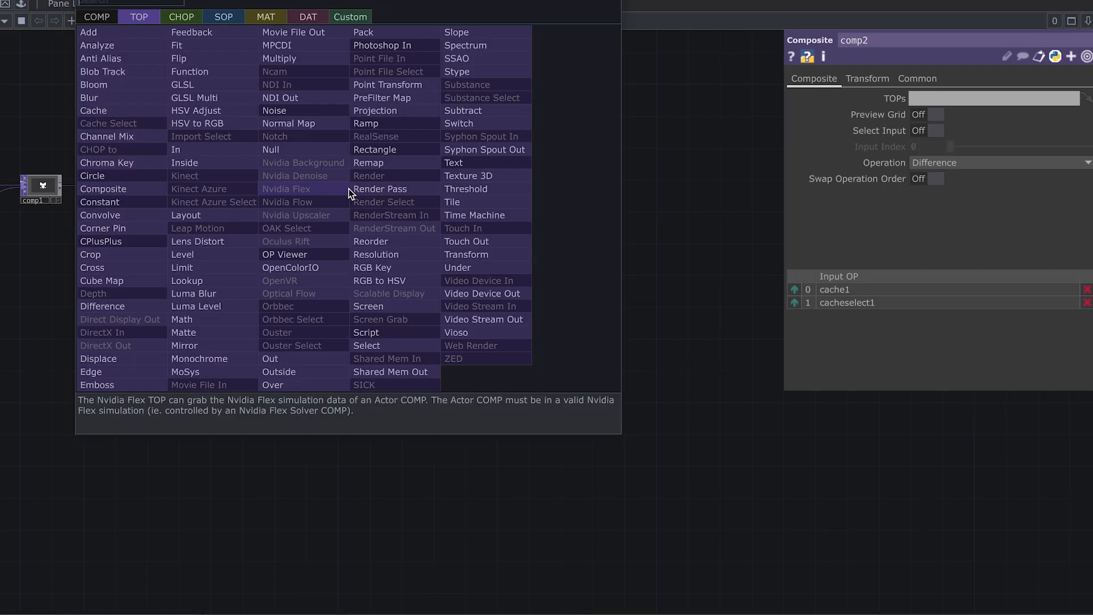
type("nu")
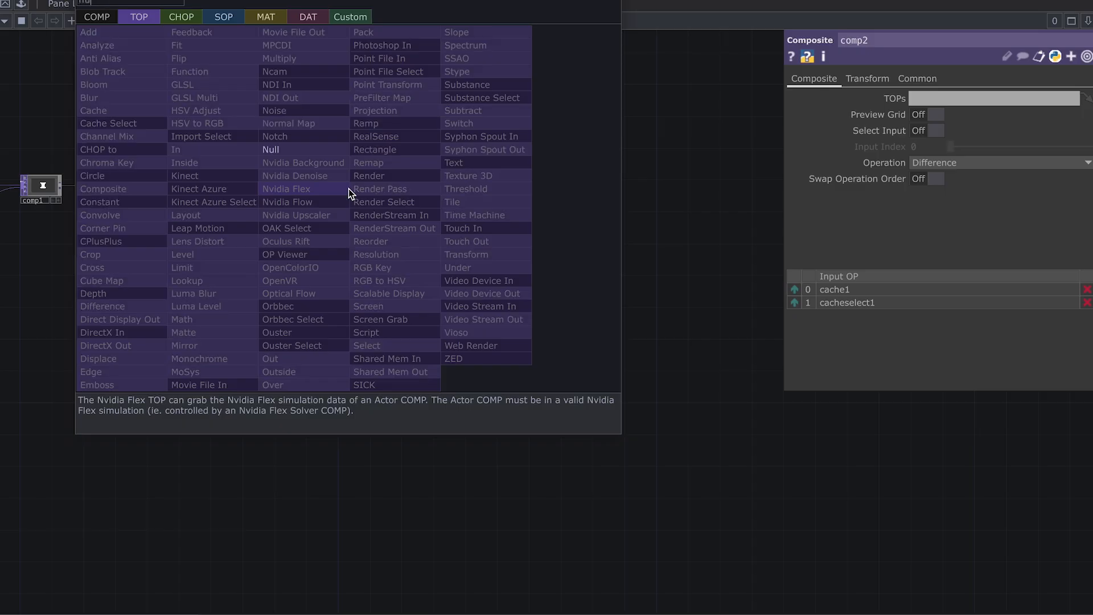
key("Return")
left_click(613, 193)
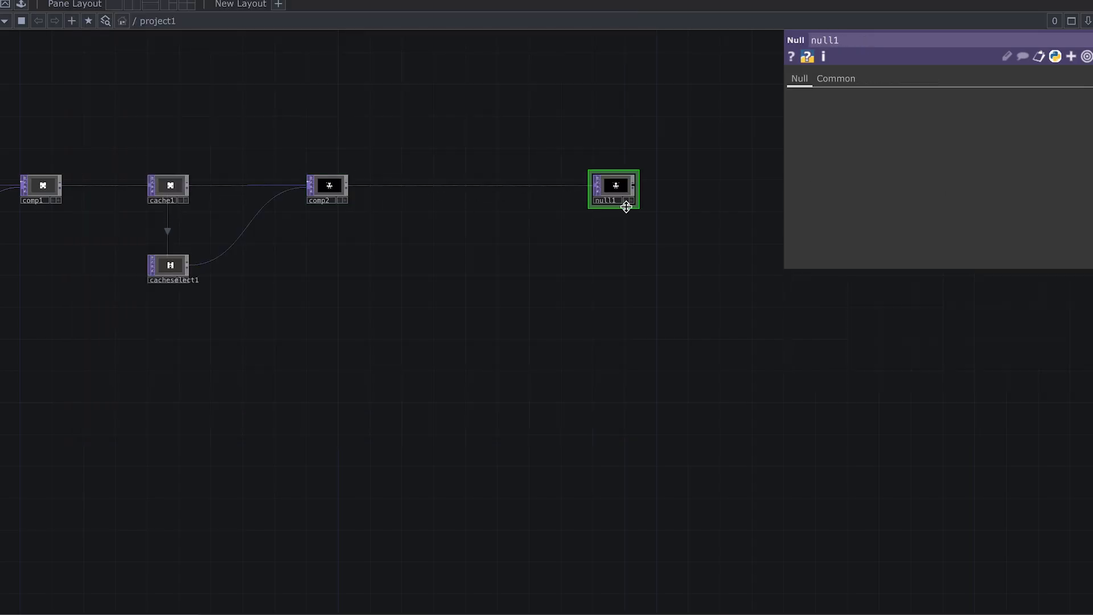
scroll(629, 219, "down", 1)
left_click_drag(638, 241, 555, 237)
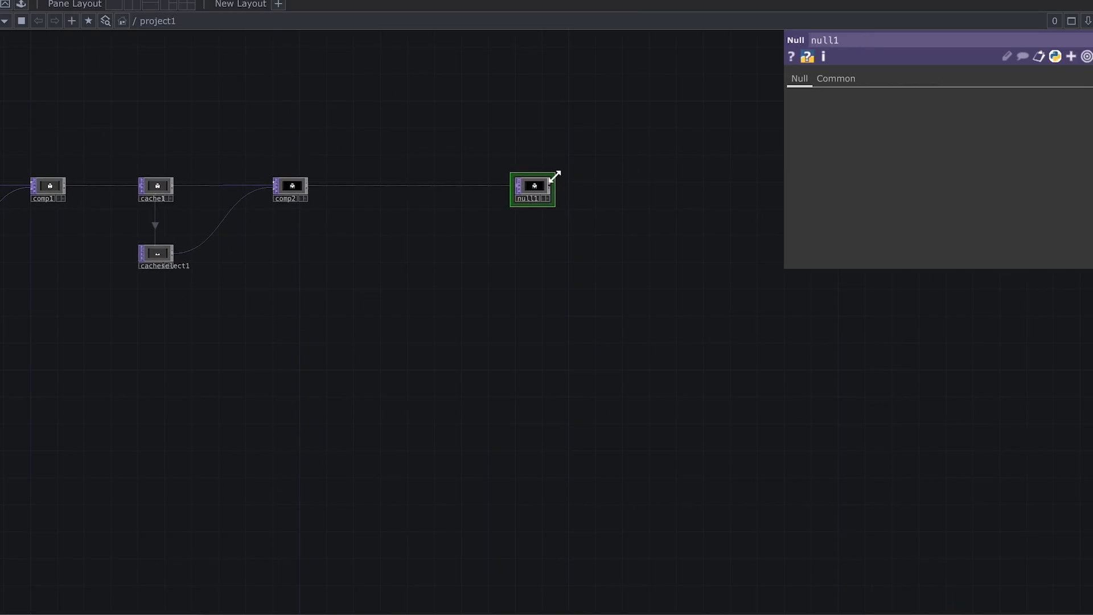
scroll(593, 261, "down", 2)
left_click_drag(525, 267, 414, 277)
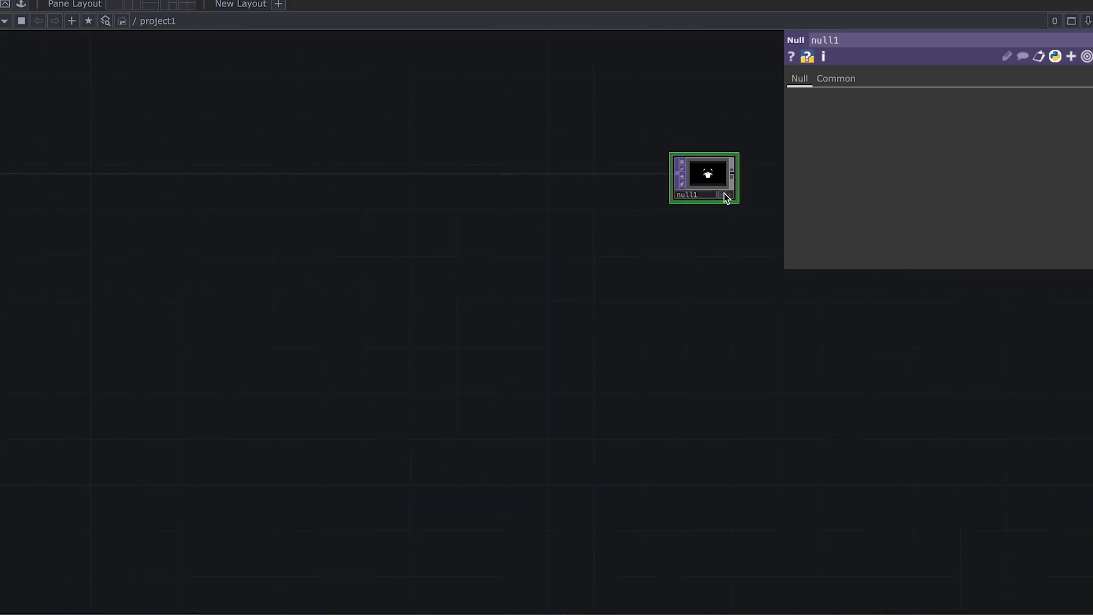
Step: Turn on null1's display flag to show its output as the network background
left_click(725, 194)
scroll(503, 282, "down", 2)
left_click_drag(242, 302, 798, 264)
scroll(687, 271, "down", 1)
left_click_drag(632, 308, 878, 302)
scroll(545, 169, "up", 2)
scroll(545, 169, "up", 1)
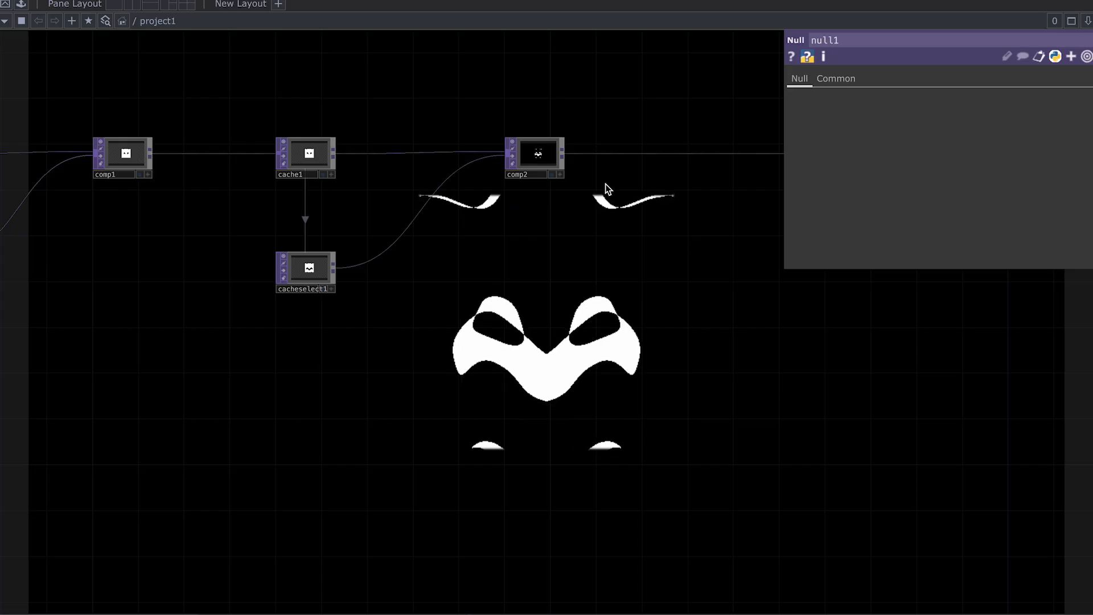
scroll(607, 187, "up", 1)
scroll(603, 181, "up", 2)
left_click_drag(669, 207, 472, 211)
scroll(520, 203, "down", 1)
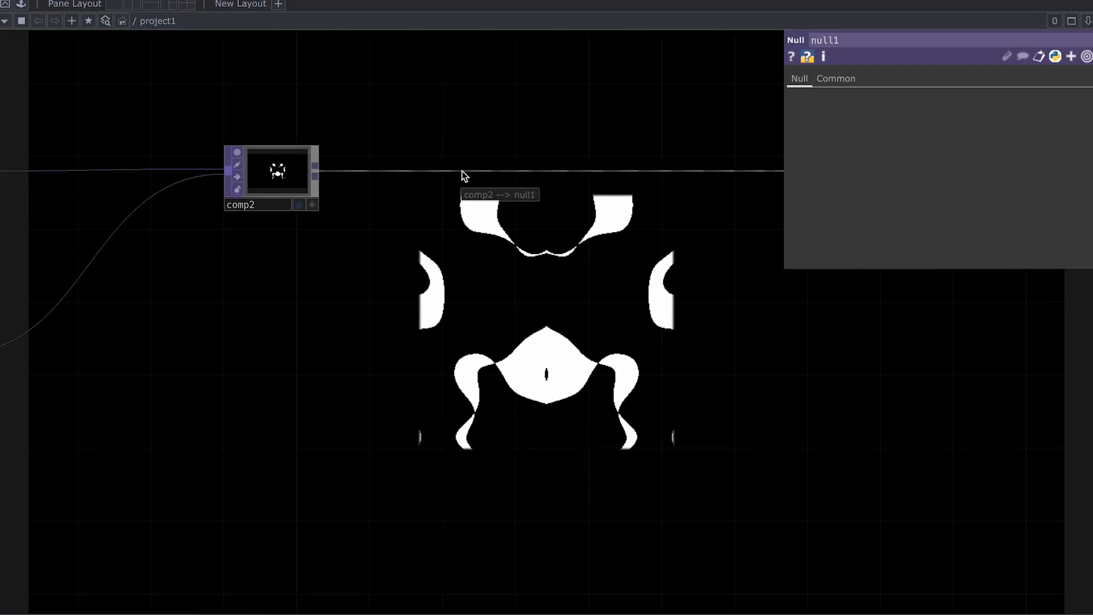
Step: Insert a Level TOP level1 on the wire between comp2 and null1
right_click(463, 170)
left_click(482, 172)
type("level")
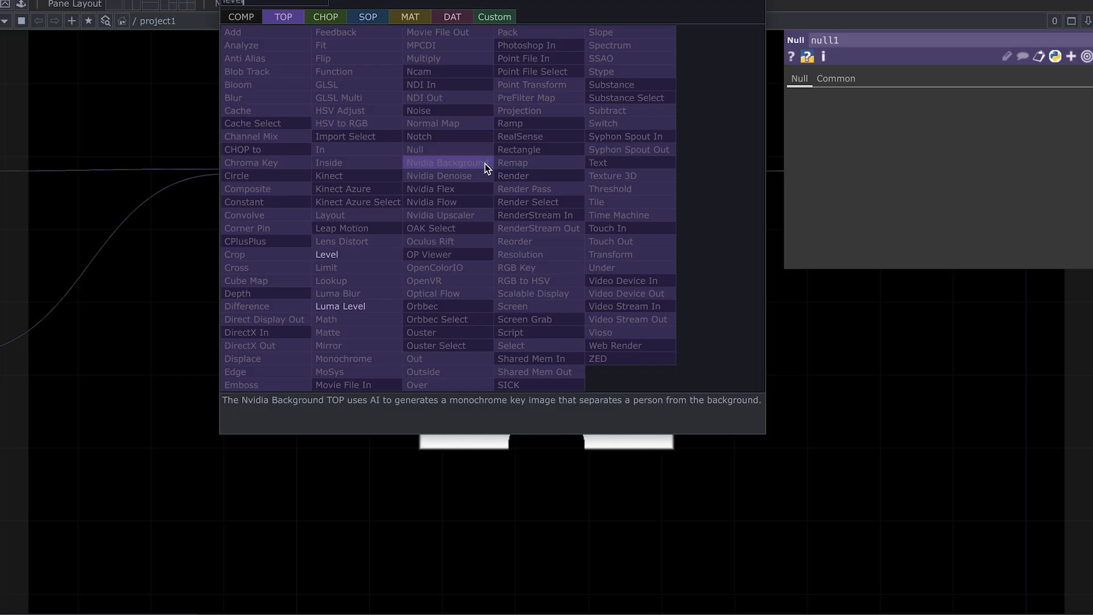
left_click(365, 255)
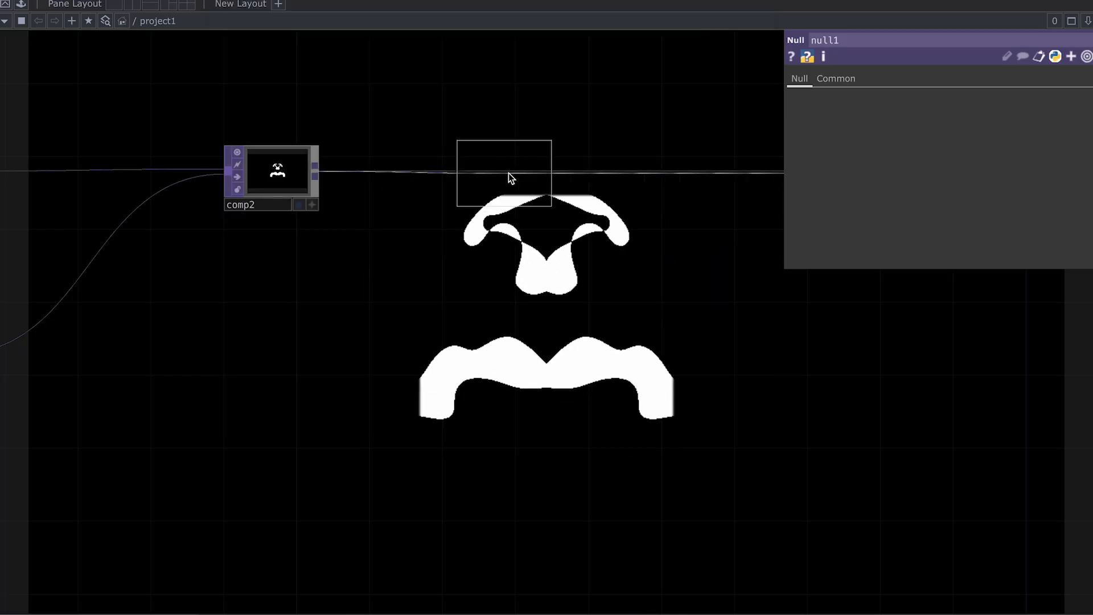
left_click(559, 181)
left_click_drag(630, 240, 515, 242)
left_click_drag(401, 176, 436, 179)
left_click_drag(630, 246, 615, 244)
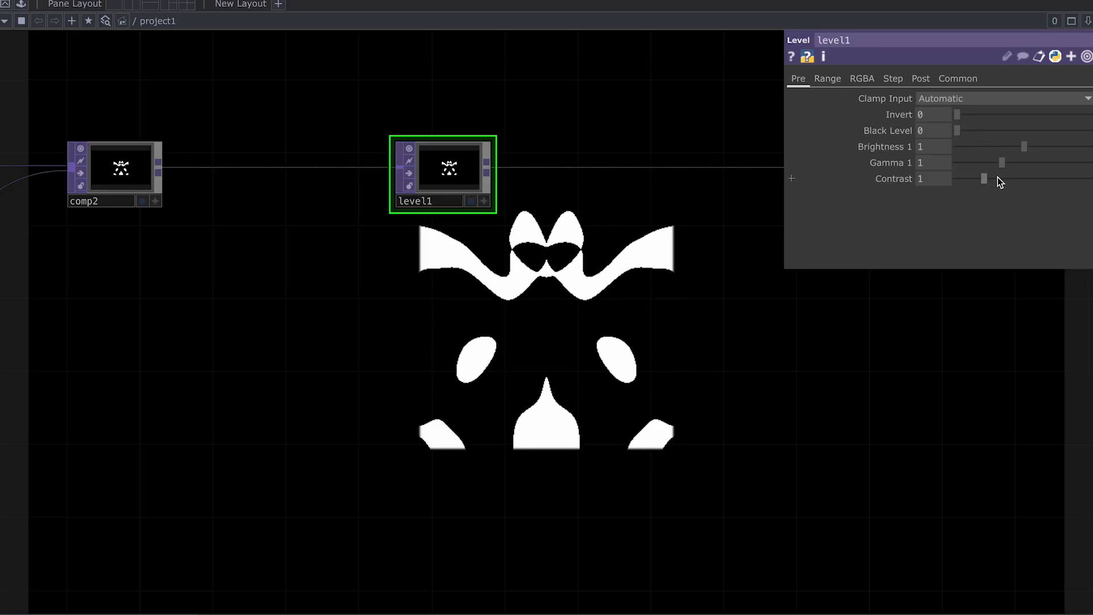
Step: Set level1 to Contrast 1.33, Brightness 2 and Black Level 0.32
left_click_drag(991, 181, 995, 181)
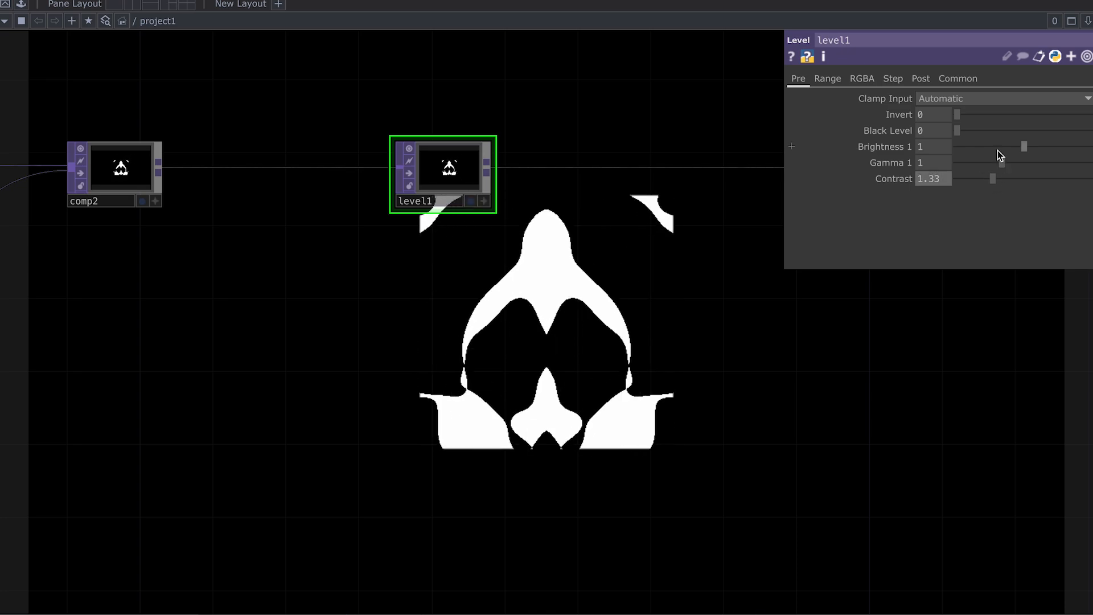
left_click_drag(1023, 148, 1087, 148)
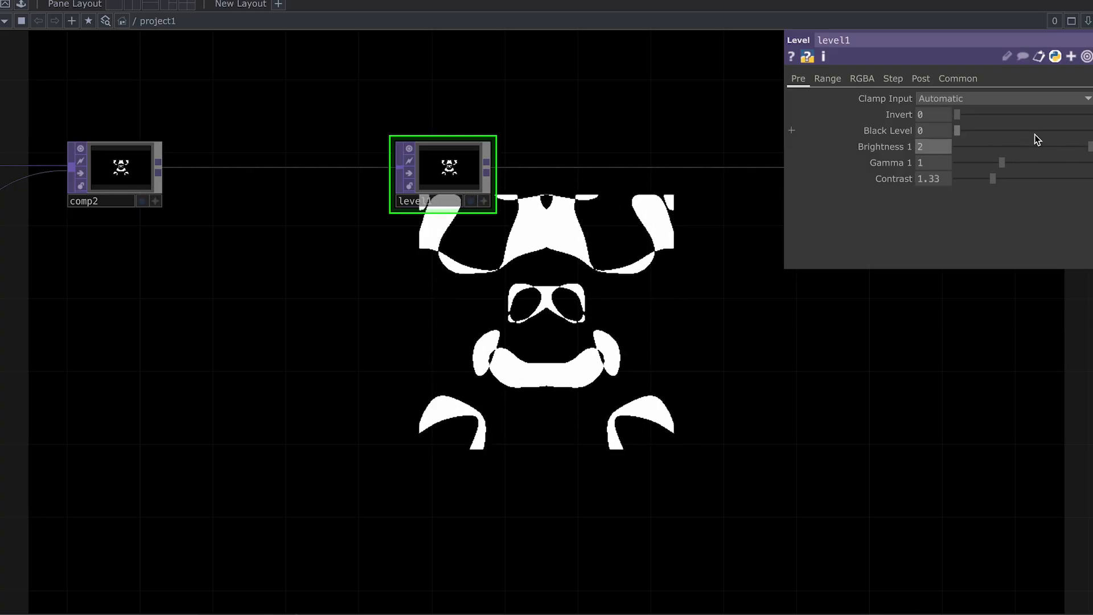
left_click_drag(954, 129, 978, 130)
scroll(546, 258, "down", 2)
left_click_drag(545, 259, 322, 228)
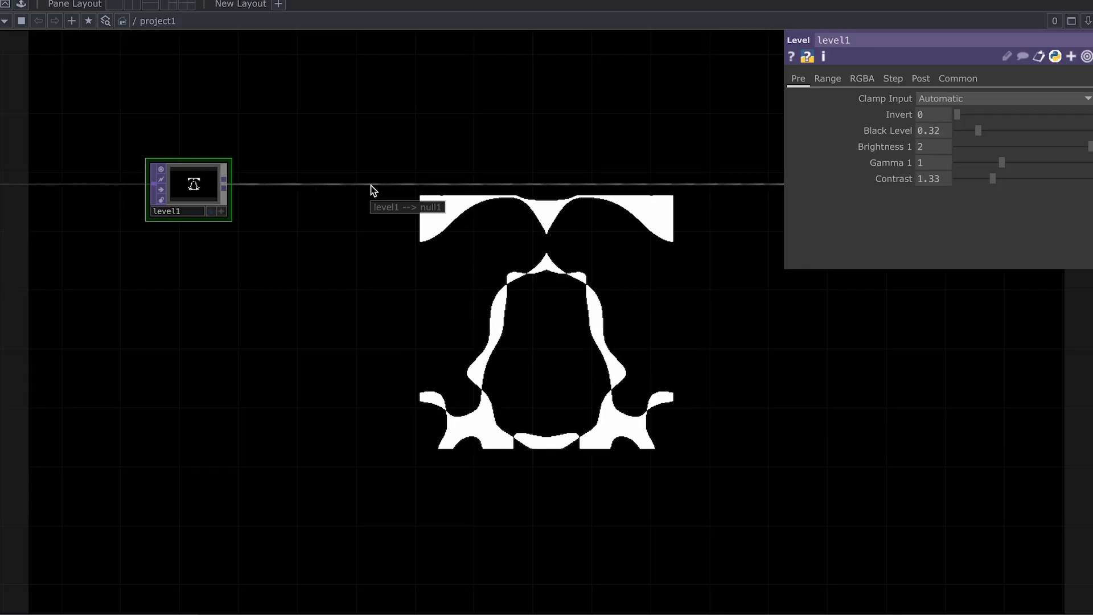
Step: Insert a Chroma Key TOP chroma1 between level1 and null1
right_click(371, 186)
left_click(429, 181)
type("c")
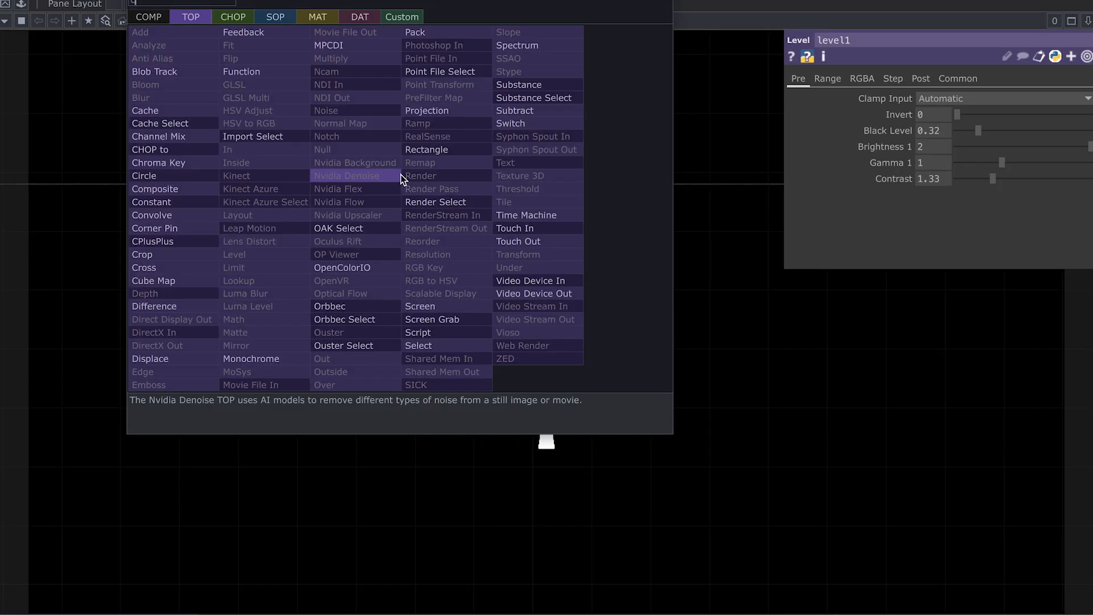
left_click(213, 166)
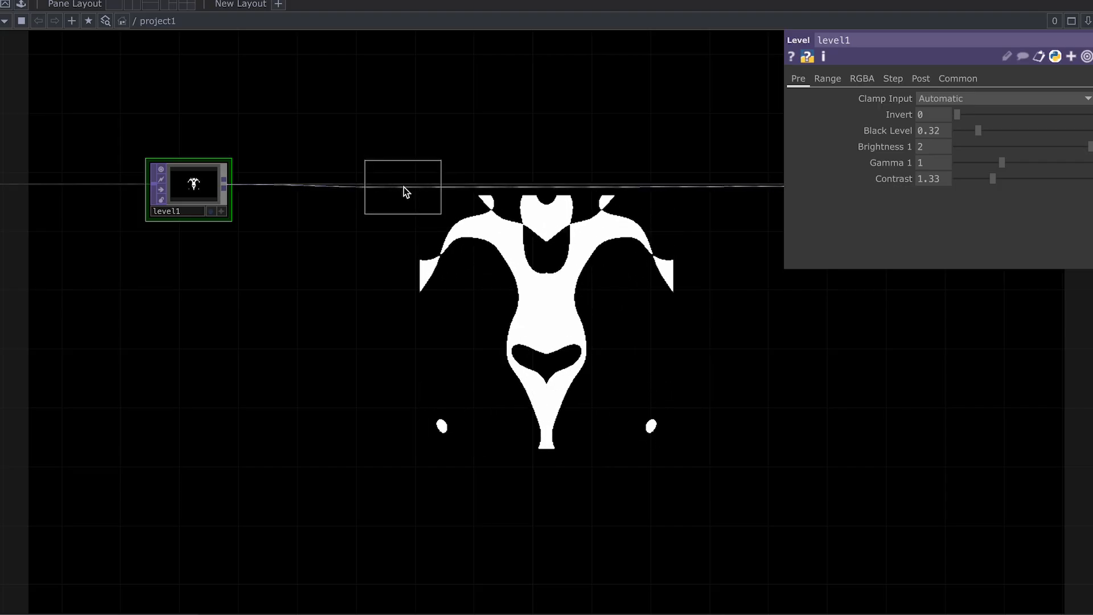
left_click(404, 186)
scroll(505, 250, "up", 2)
left_click_drag(497, 252, 539, 256)
scroll(442, 190, "up", 1)
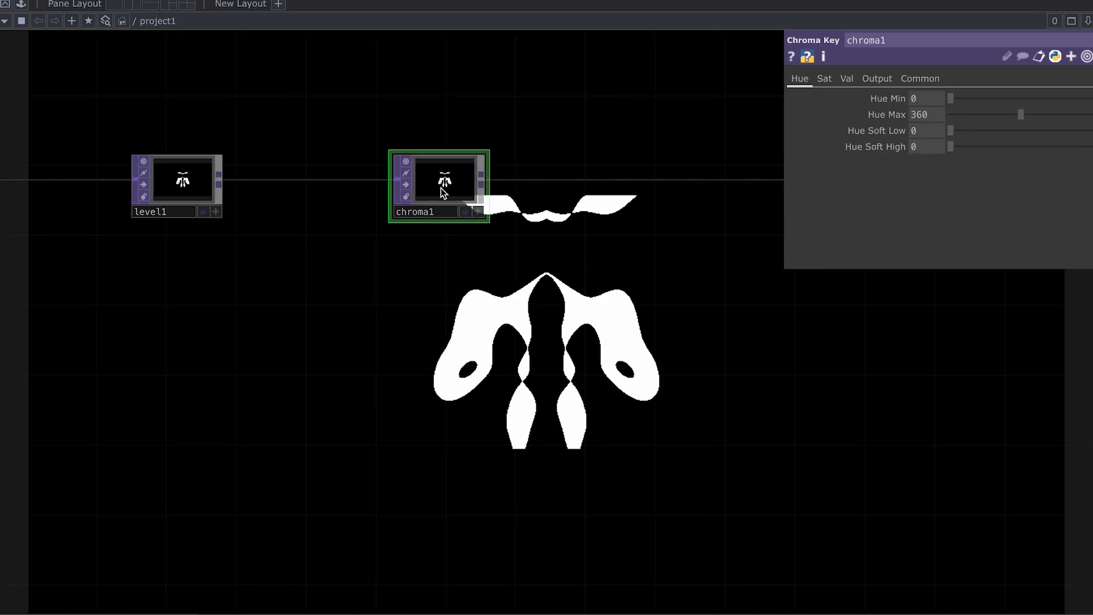
scroll(441, 189, "up", 2)
left_click_drag(616, 237, 563, 239)
scroll(564, 239, "down", 1)
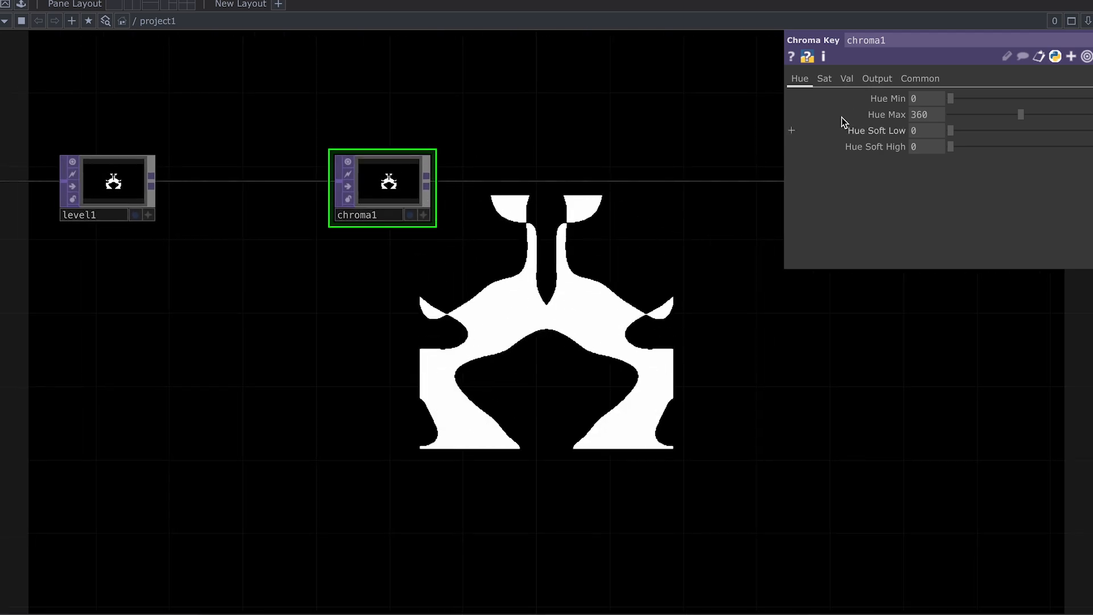
Step: On chroma1's Val page set Val Min to 0.039 and Val Soft High to 0.036
left_click(852, 81)
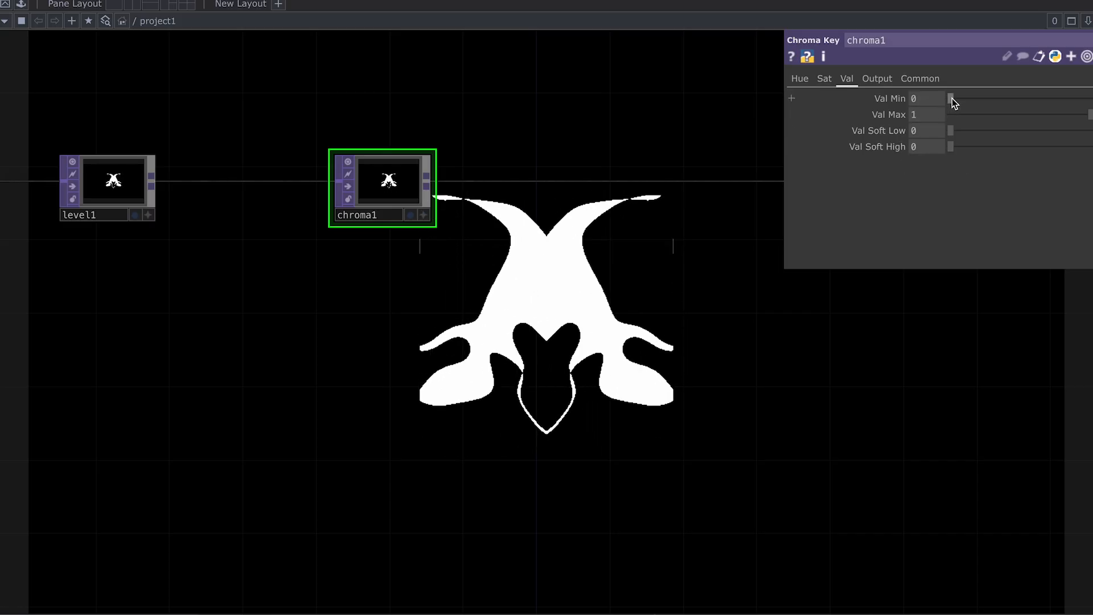
left_click_drag(955, 100, 957, 104)
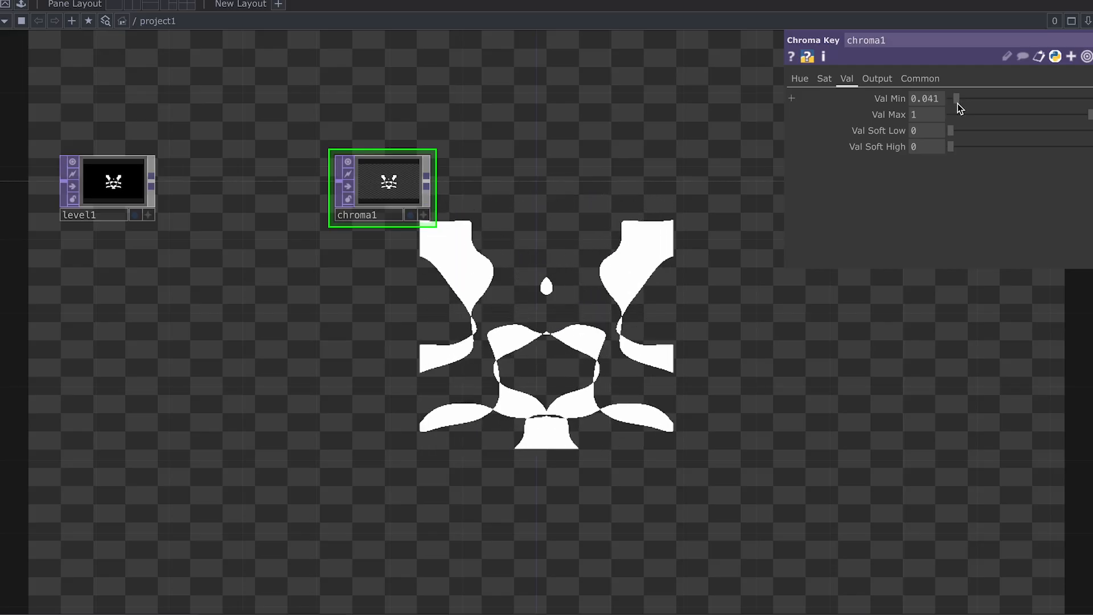
left_click_drag(958, 104, 957, 103)
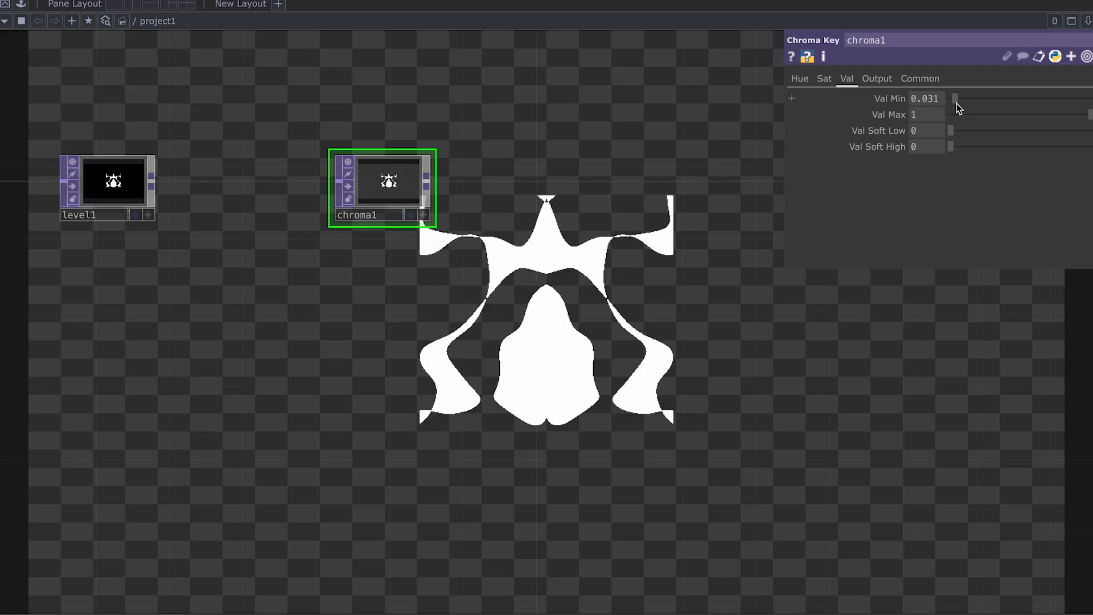
middle_click_drag(890, 100, 917, 112)
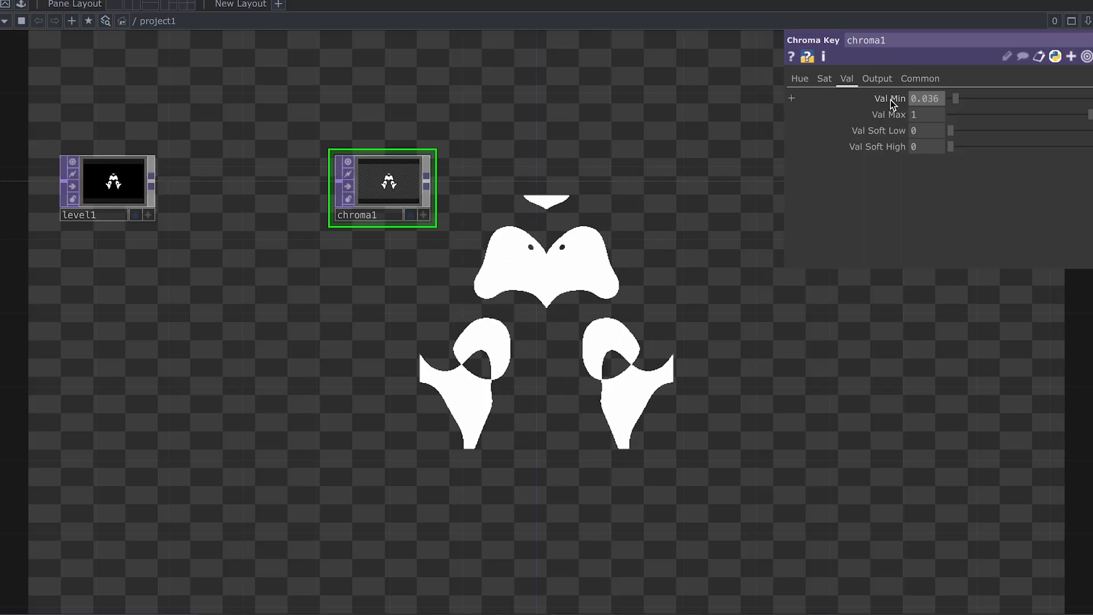
middle_click_drag(897, 128, 901, 129)
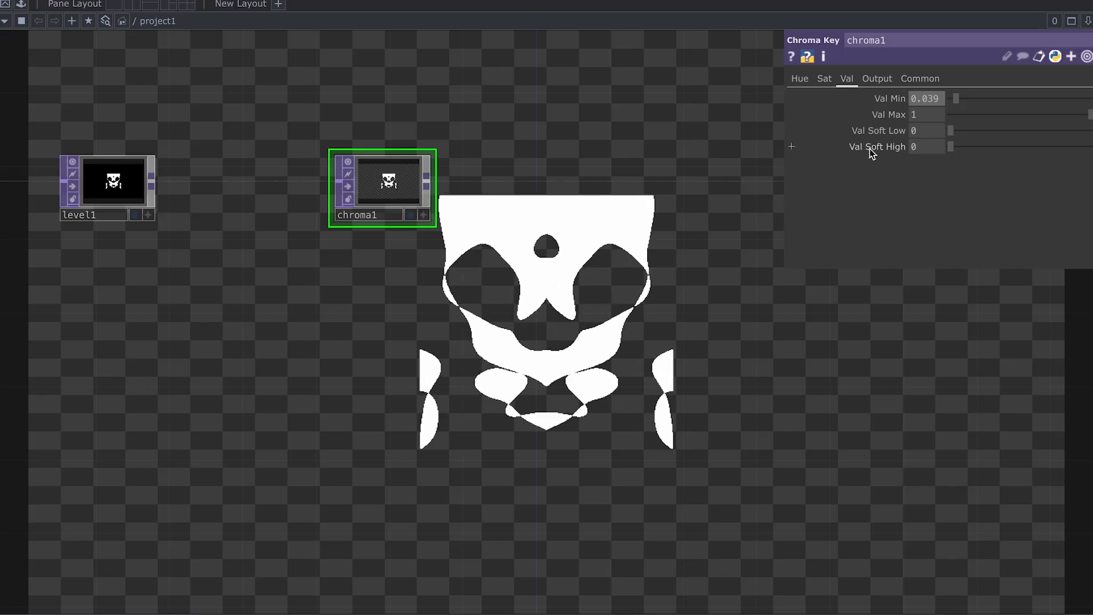
left_click(978, 147)
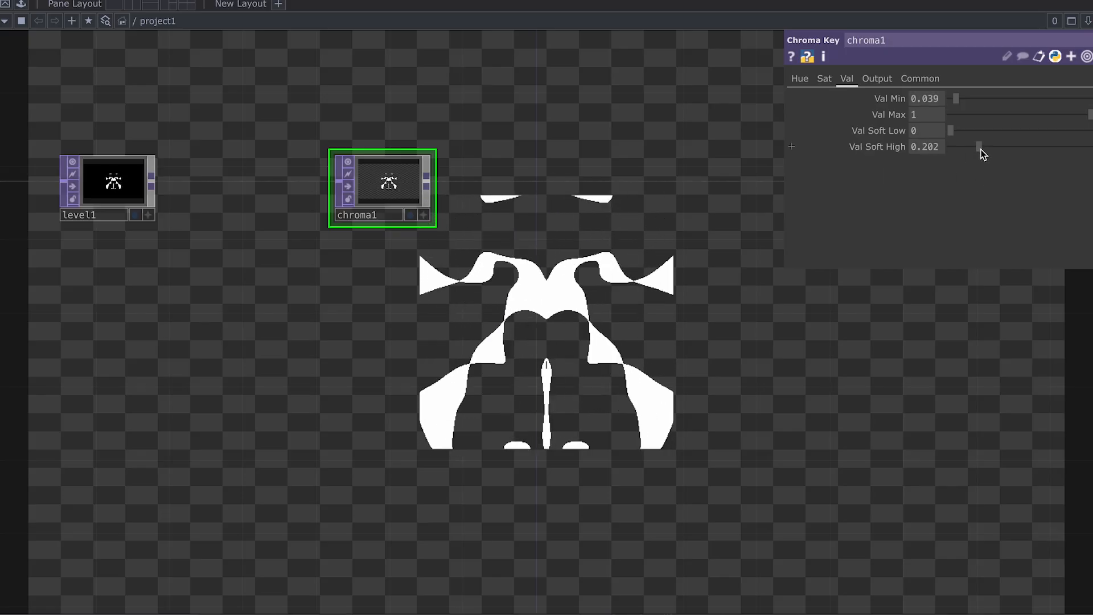
left_click_drag(981, 150, 957, 146)
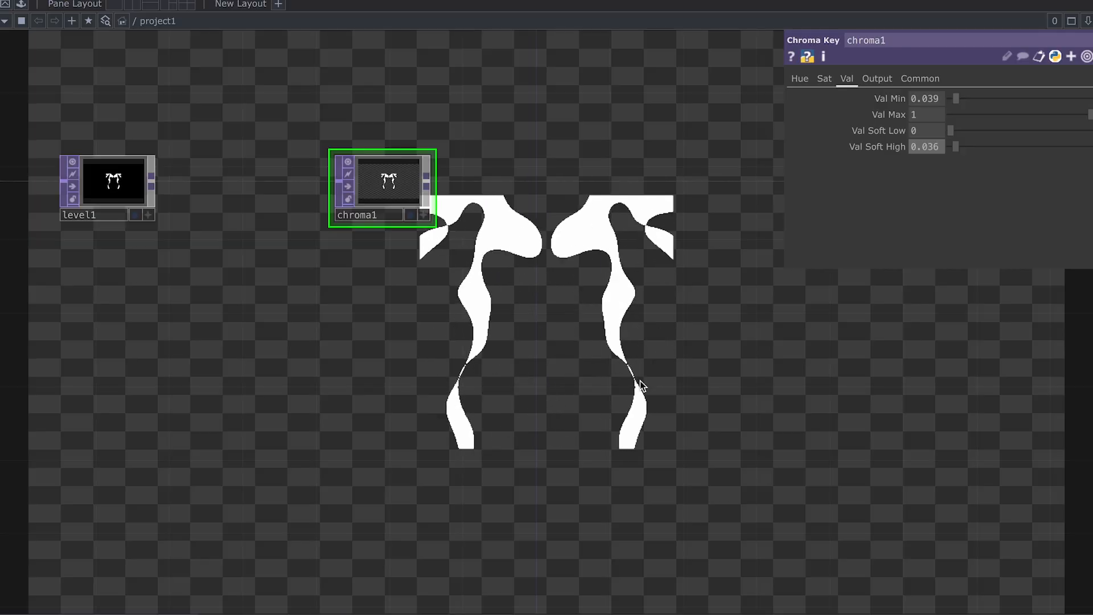
scroll(627, 354, "down", 1)
left_click_drag(627, 353, 507, 355)
right_click(456, 168)
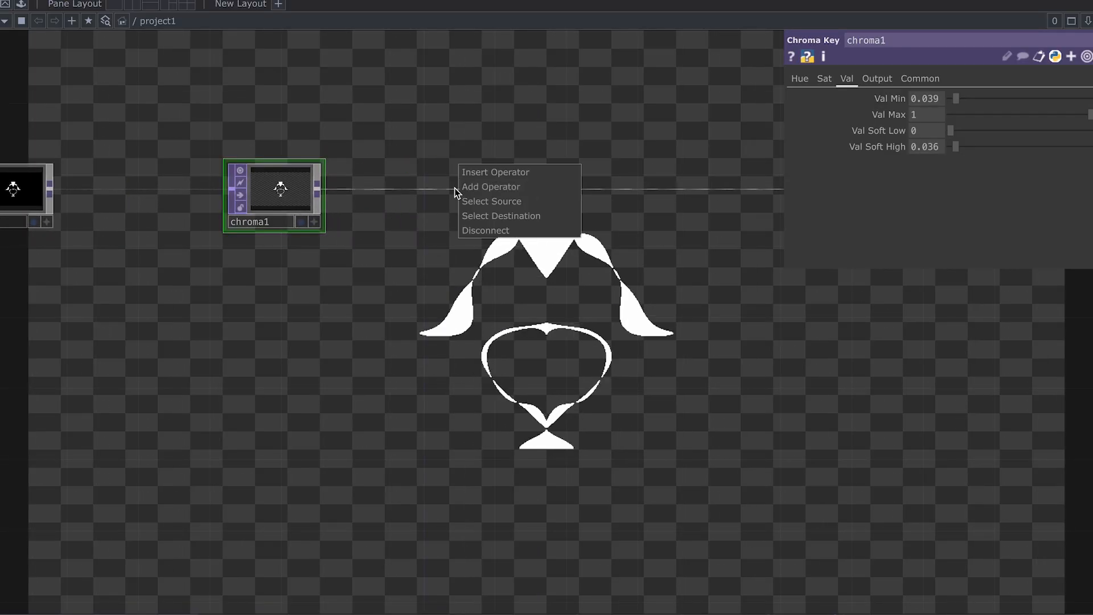
Step: Insert a Threshold TOP thresh2 on chroma1's output wire
left_click(481, 175)
type("thres")
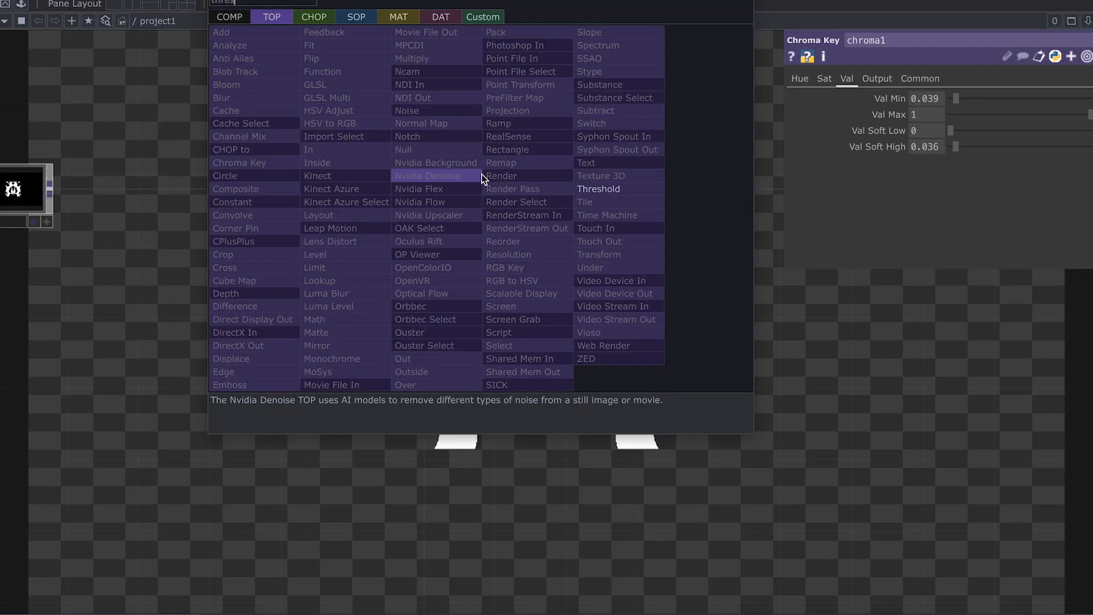
left_click(621, 189)
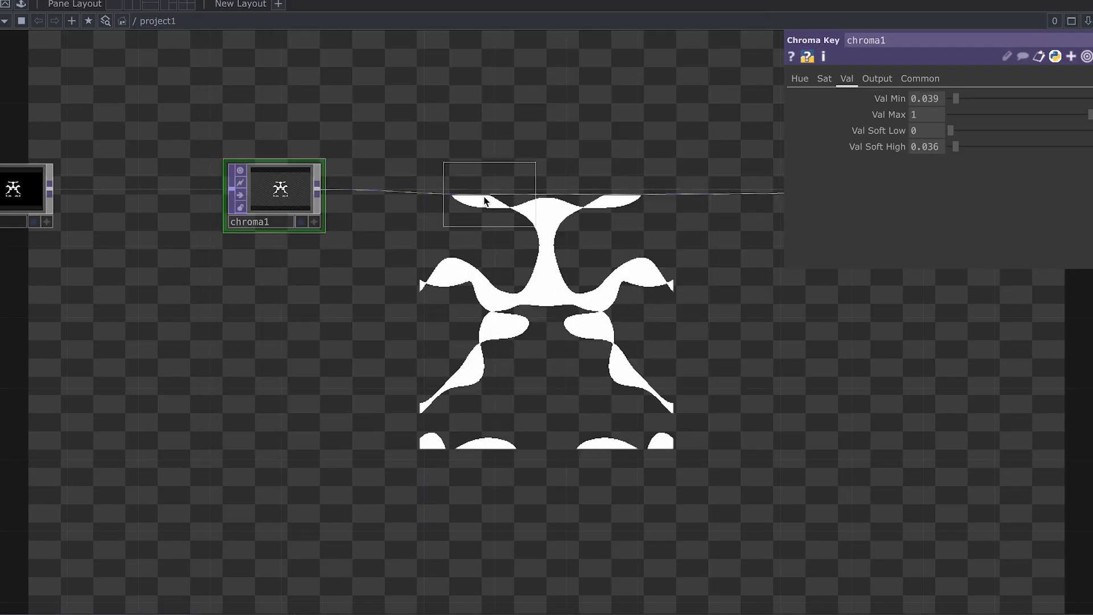
left_click(484, 202)
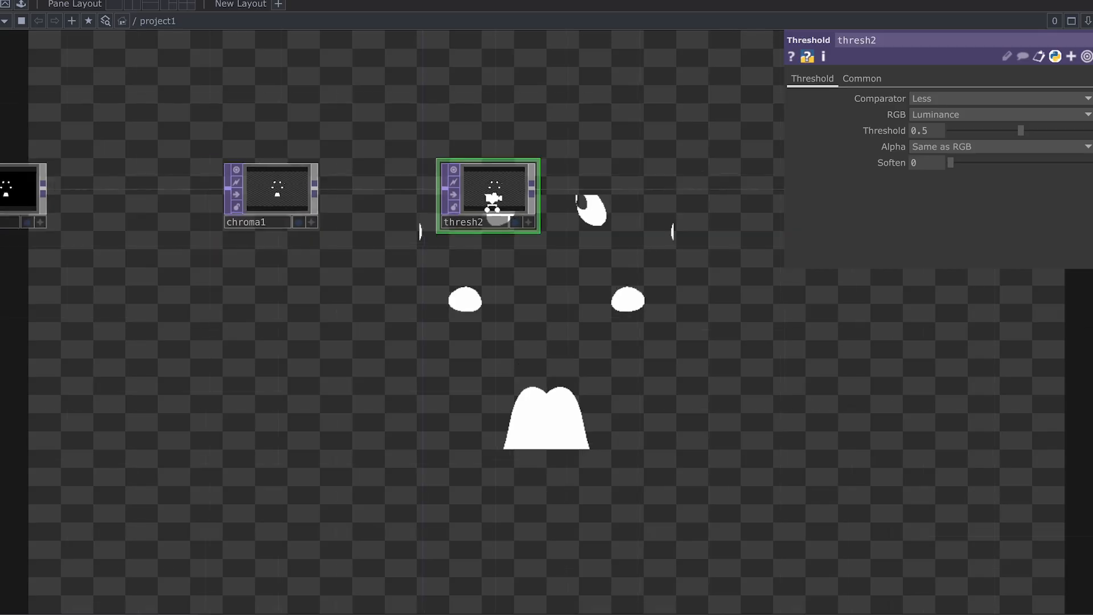
scroll(494, 203, "up", 3)
left_click_drag(705, 268, 574, 249)
scroll(554, 254, "up", 2)
left_click(862, 78)
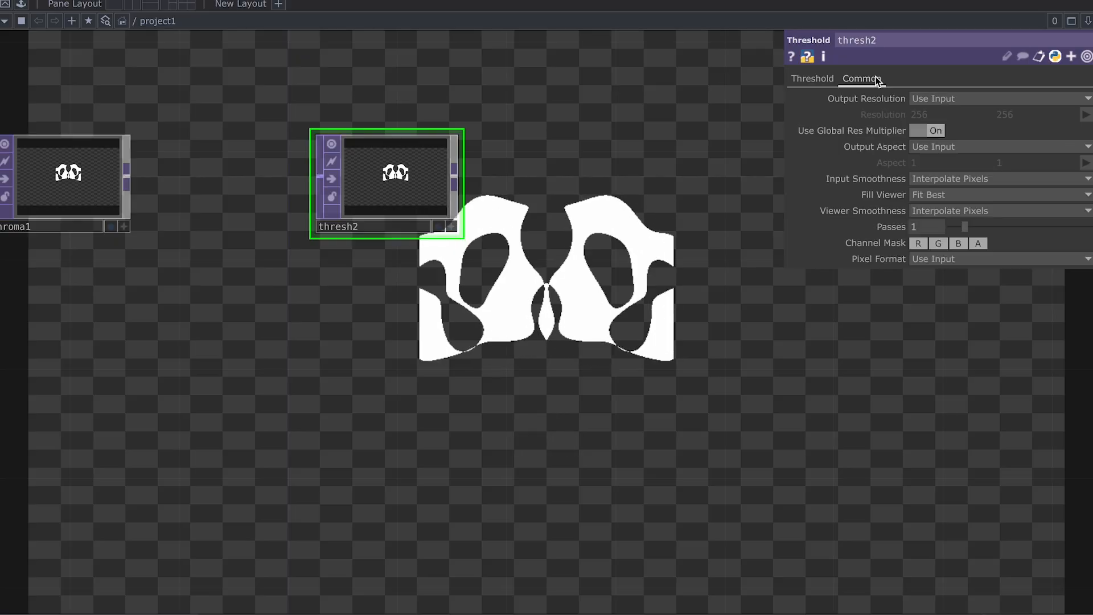
left_click(809, 79)
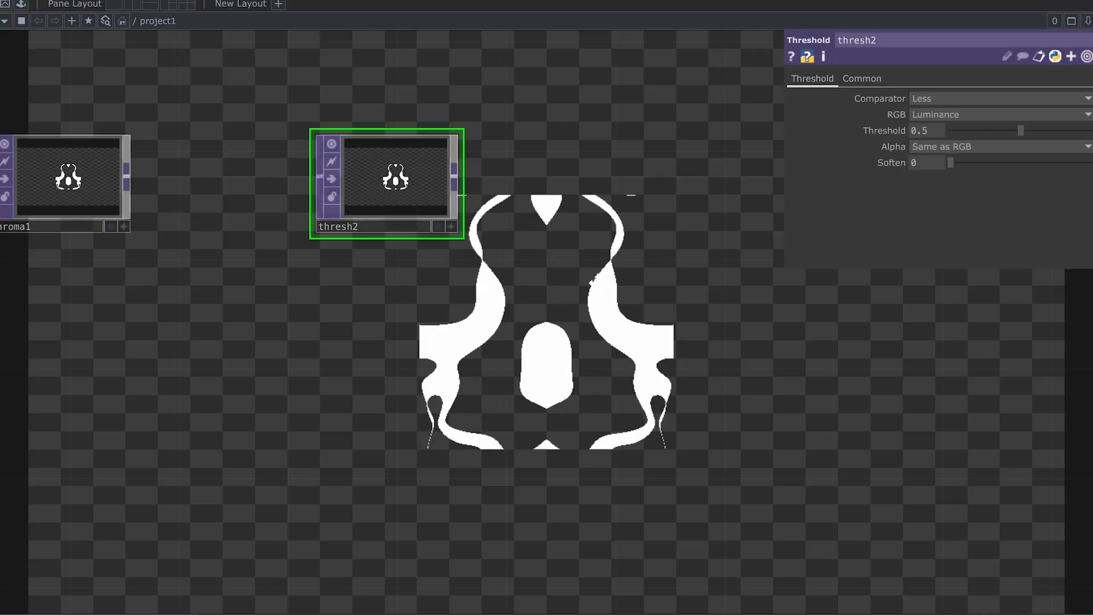
left_click_drag(602, 284, 559, 285)
scroll(559, 287, "down", 1)
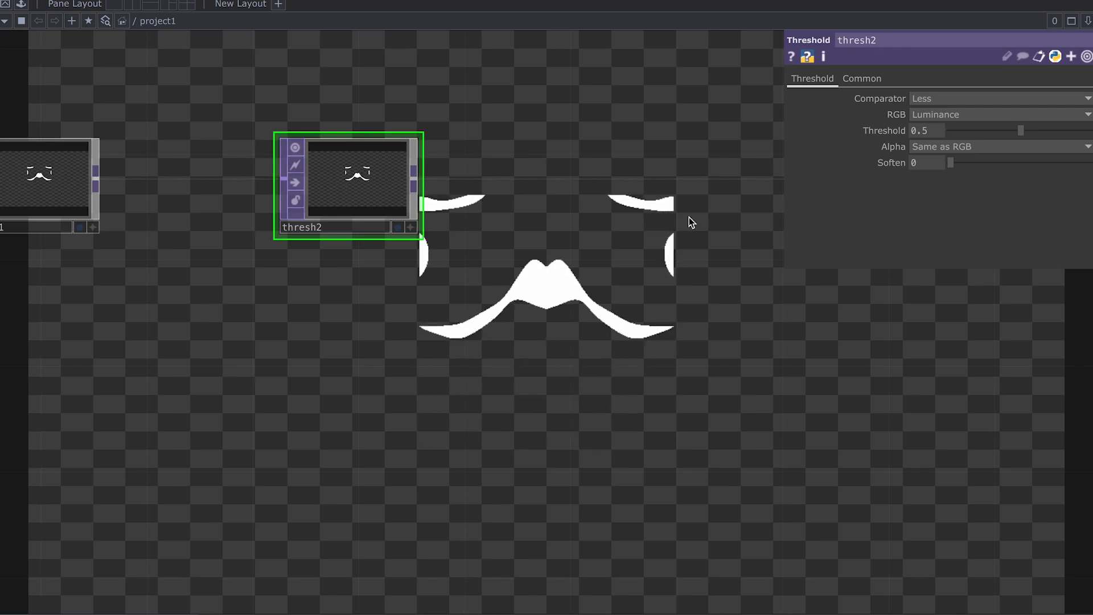
Step: Set thresh2's Soften to 0.073 and Threshold to 0.635
left_click_drag(916, 163, 963, 163)
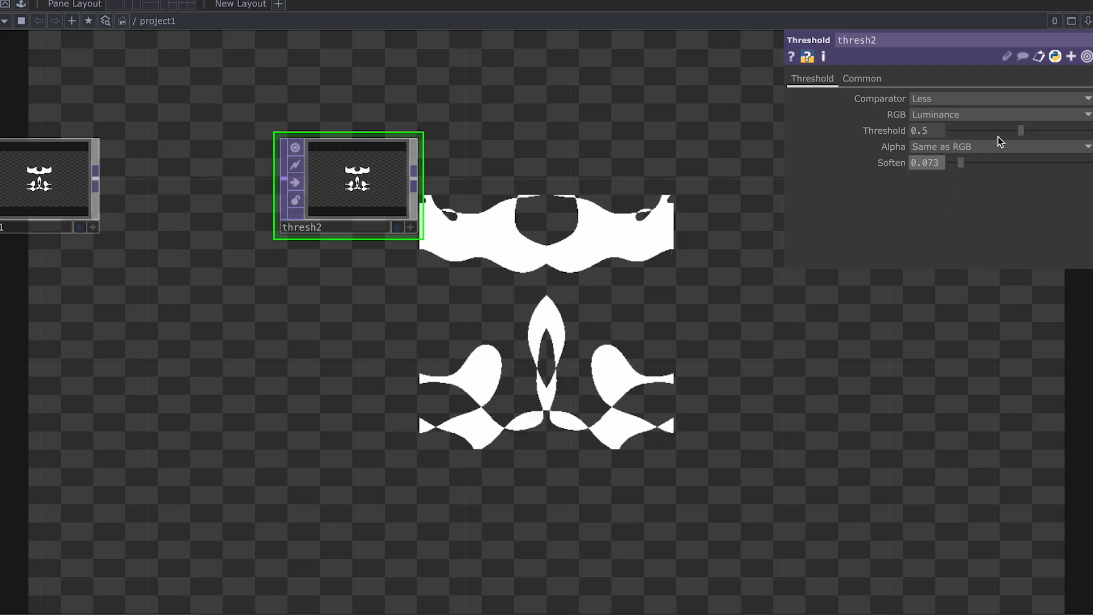
left_click_drag(1021, 131, 1041, 132)
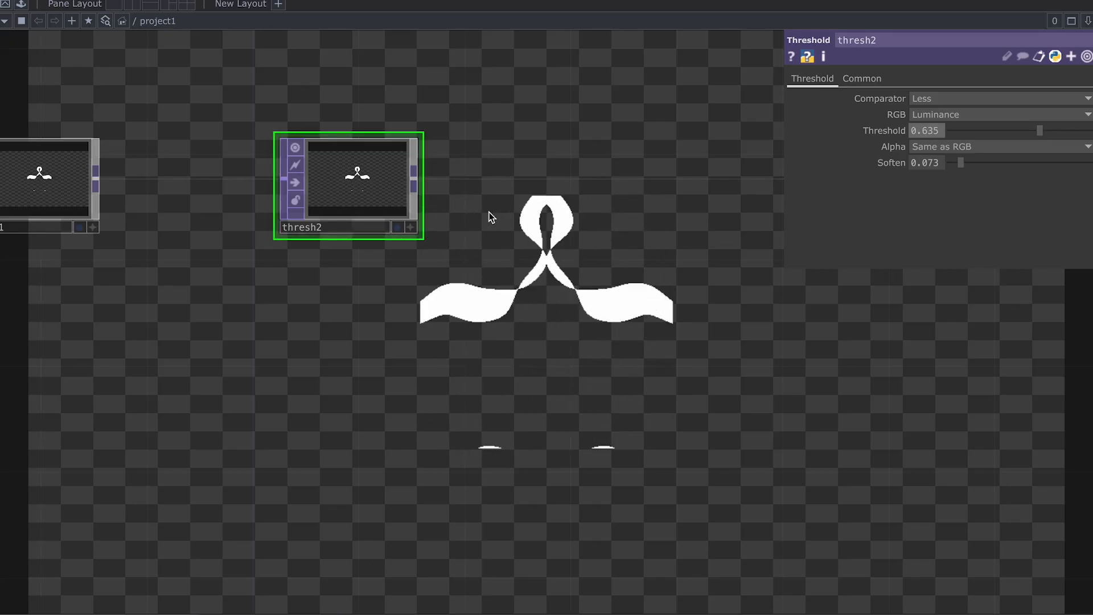
left_click_drag(501, 213, 434, 214)
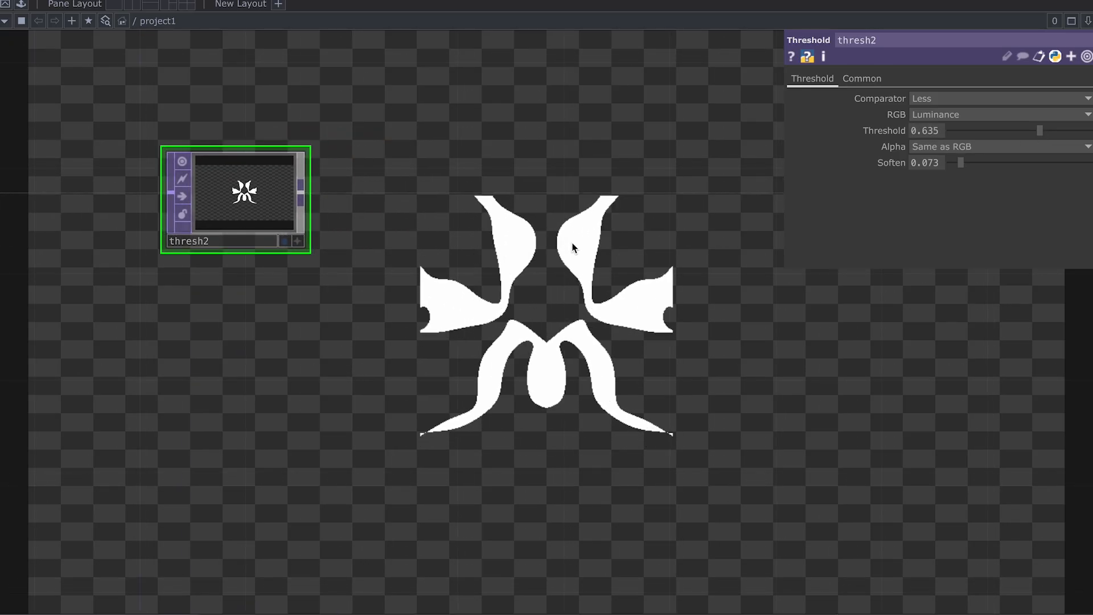
left_click_drag(573, 247, 447, 214)
right_click(416, 175)
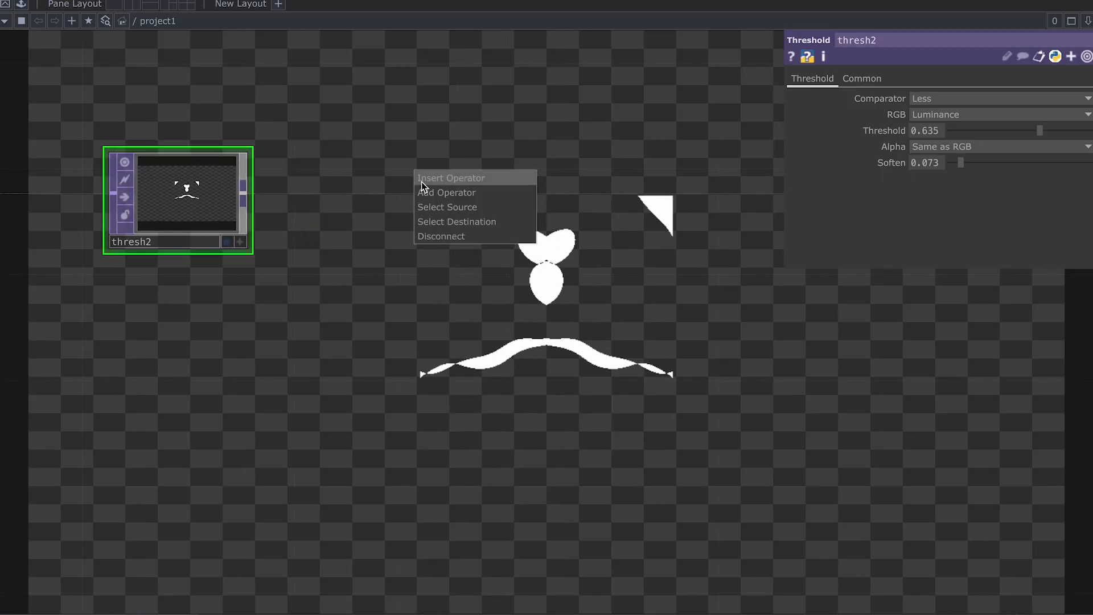
Step: Add a Blur TOP blur1 after thresh2 with Filter Size 20
left_click(422, 182)
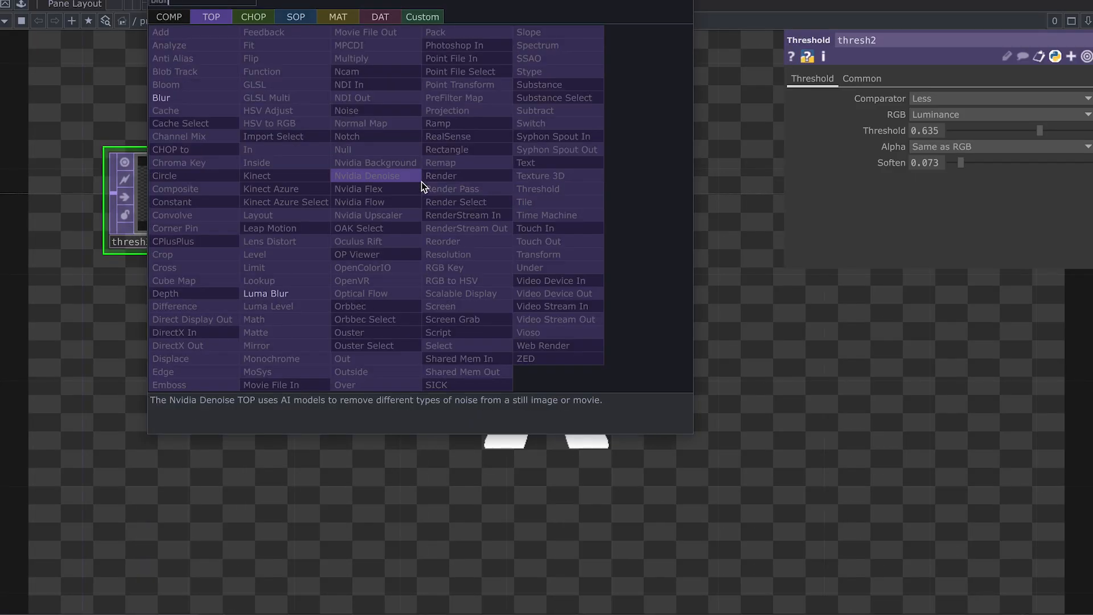
left_click(205, 99)
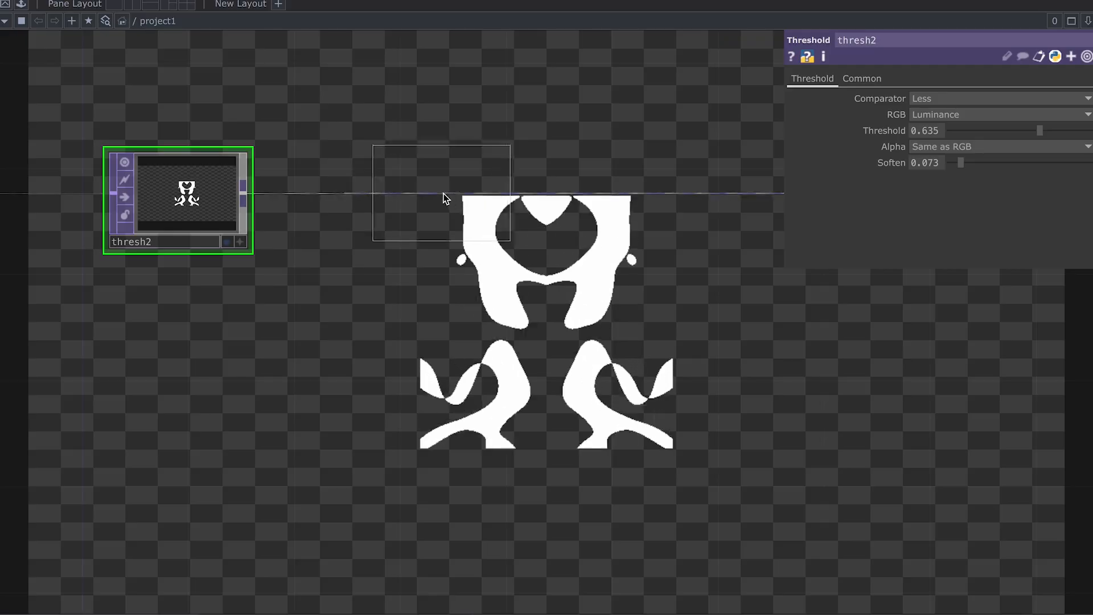
left_click(497, 196)
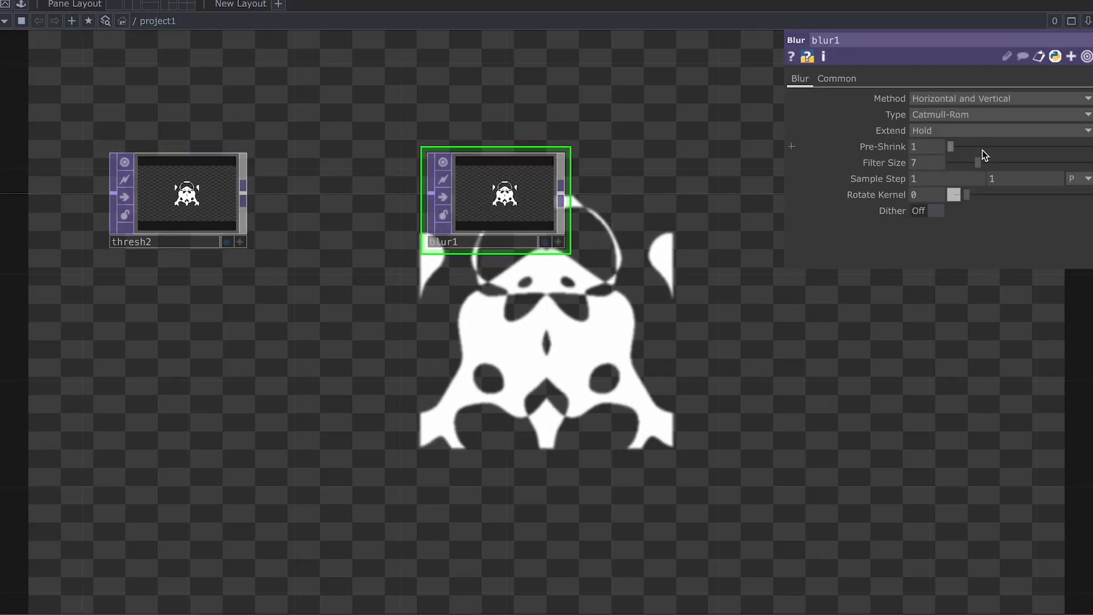
left_click_drag(980, 162, 1041, 160)
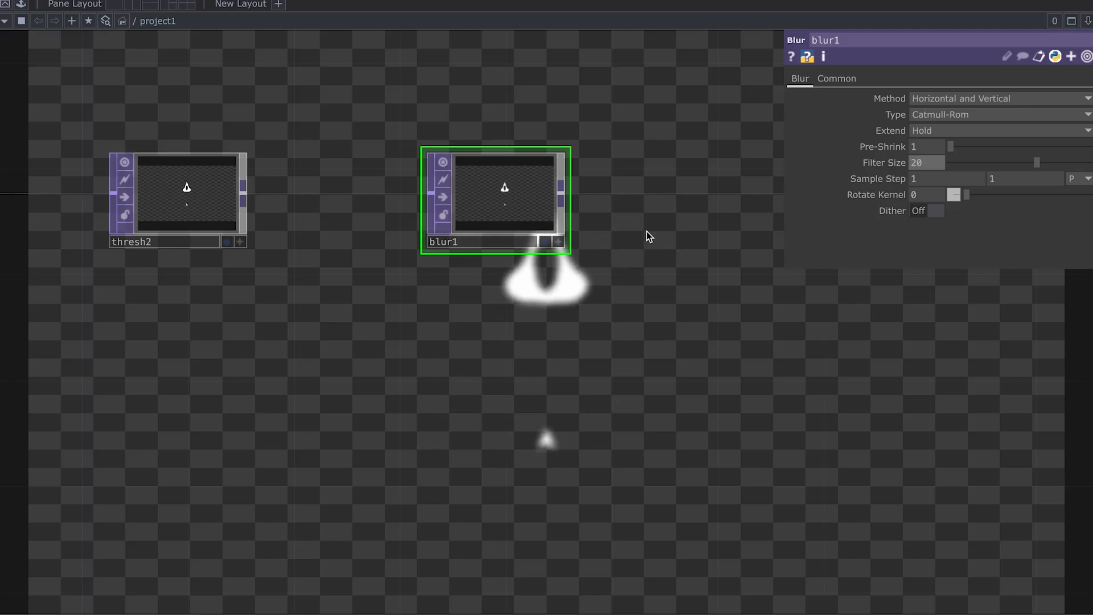
Step: Zoom the network out and bring up the component palette
scroll(639, 225, "down", 2)
left_click_drag(600, 290, 511, 342)
scroll(578, 319, "down", 1)
left_click(25, 7)
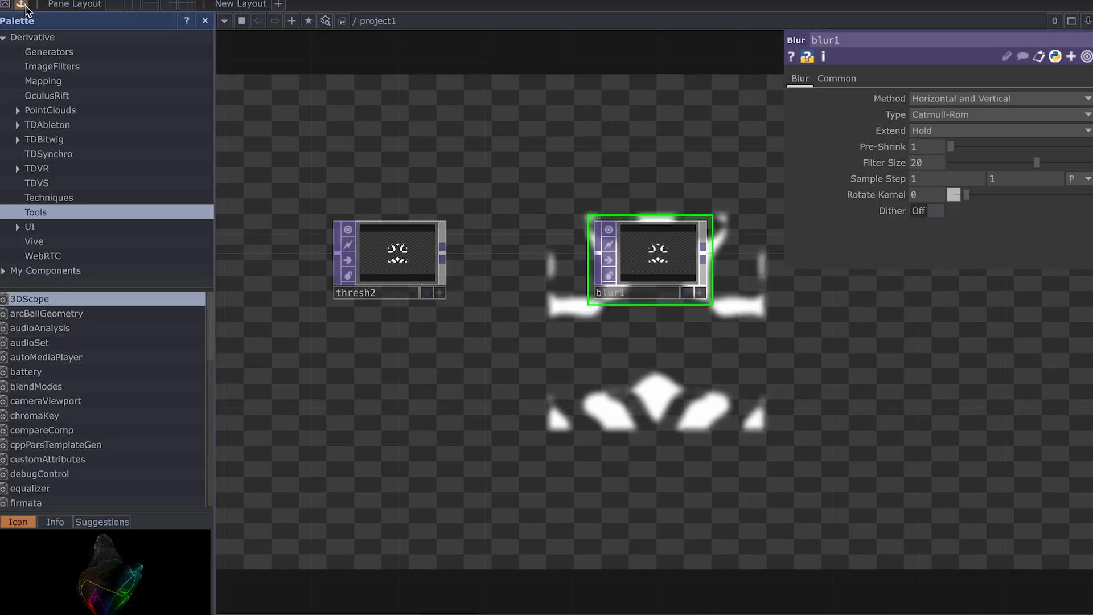
Step: Drag the feedbackEdge component from the ImageFilters palette into the network near blur1
left_click(110, 66)
left_click_drag(92, 430, 694, 159)
left_click_drag(709, 370, 559, 381)
left_click_drag(375, 149, 295, 113)
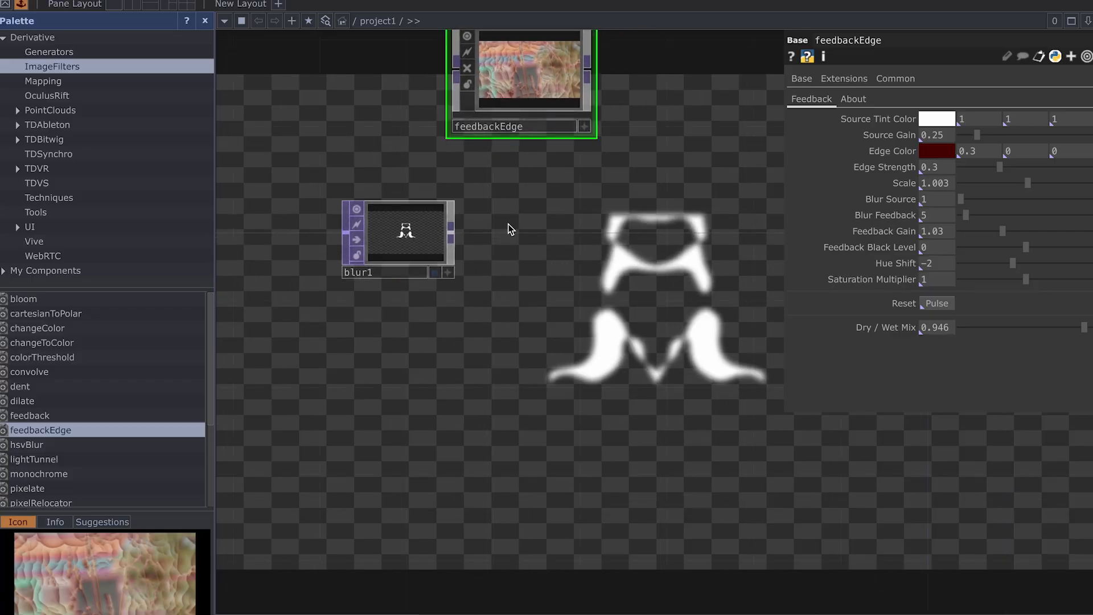
scroll(548, 186, "down", 1)
left_click_drag(548, 185, 482, 259)
left_click_drag(415, 172, 523, 223)
left_click_drag(467, 333, 325, 327)
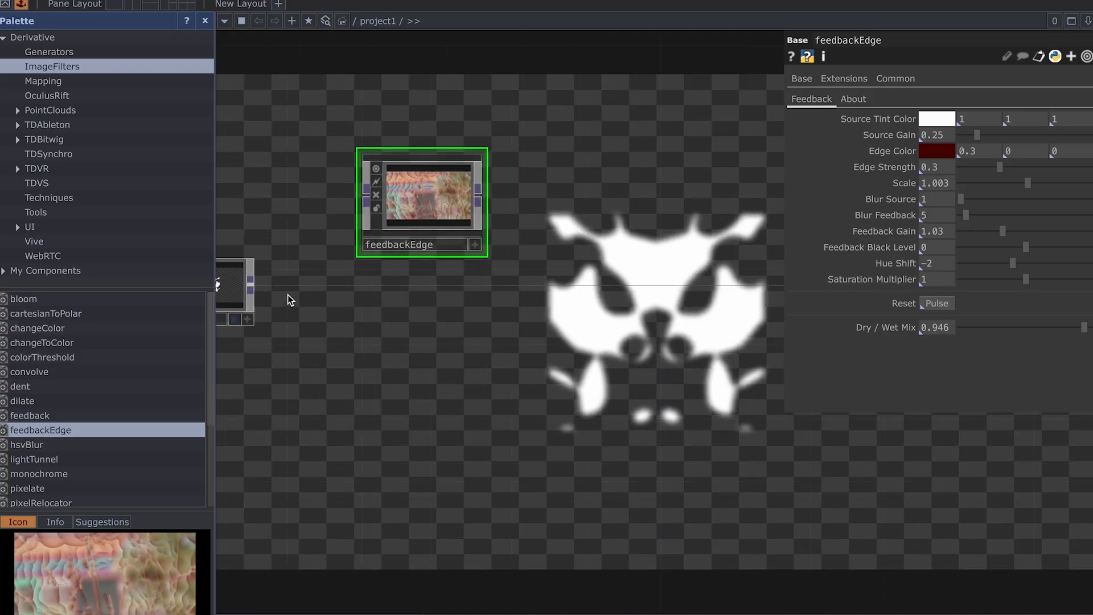
left_click_drag(262, 287, 300, 267)
Step: Wire blur1's output into feedbackEdge and position feedbackEdge beside blur1
left_click_drag(402, 178, 287, 264)
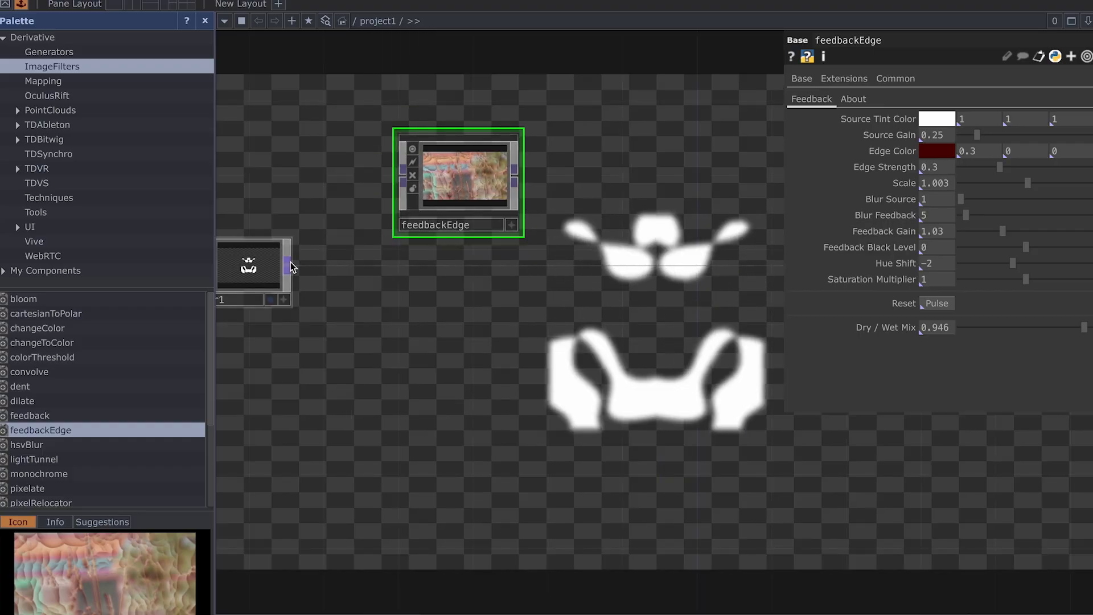
left_click_drag(515, 181, 597, 266)
left_click_drag(464, 202, 475, 268)
scroll(475, 267, "up", 2)
left_click_drag(483, 393, 555, 372)
middle_click_drag(521, 251, 563, 243)
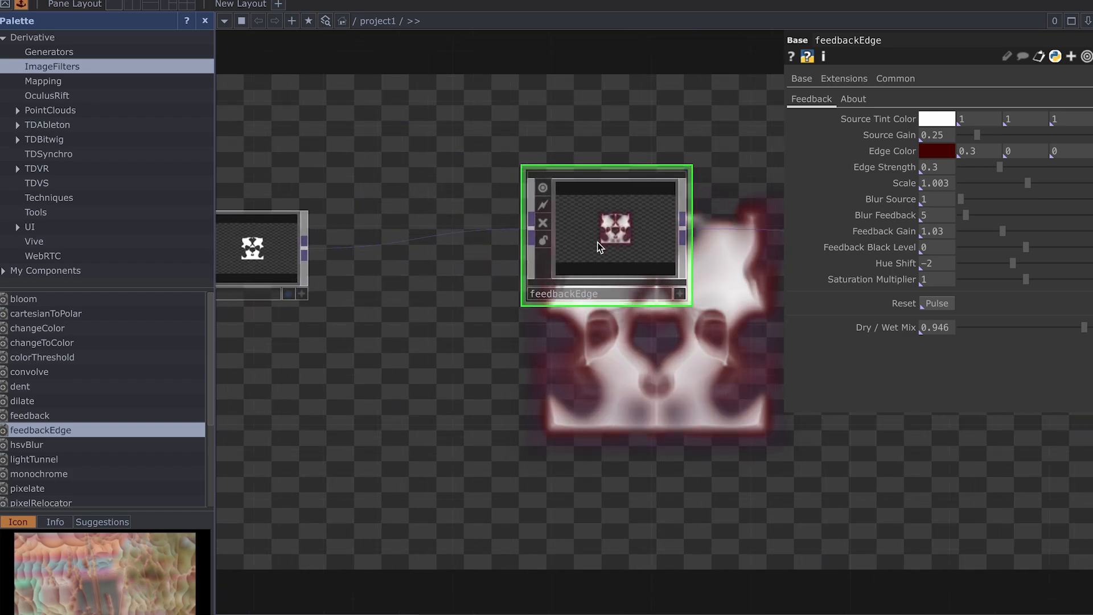
left_click_drag(599, 245, 599, 249)
scroll(620, 268, "up", 1)
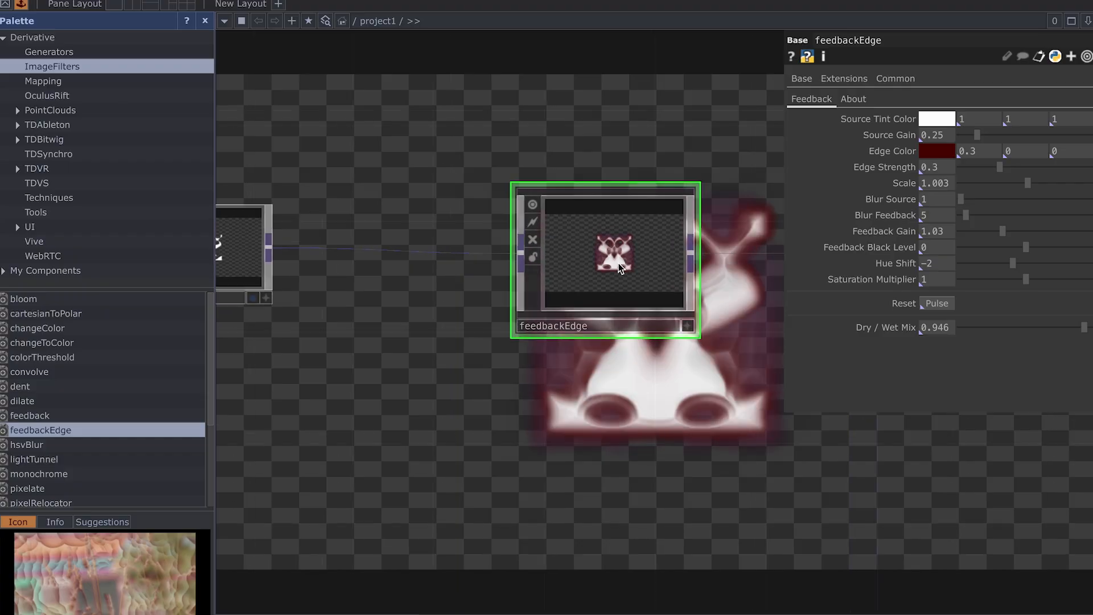
scroll(620, 265, "up", 3)
Step: Raise feedbackEdge's Source Gain to 0.89, lower Scale to 0.942 and set Edge Strength to 0.413
left_click_drag(649, 88, 563, 88)
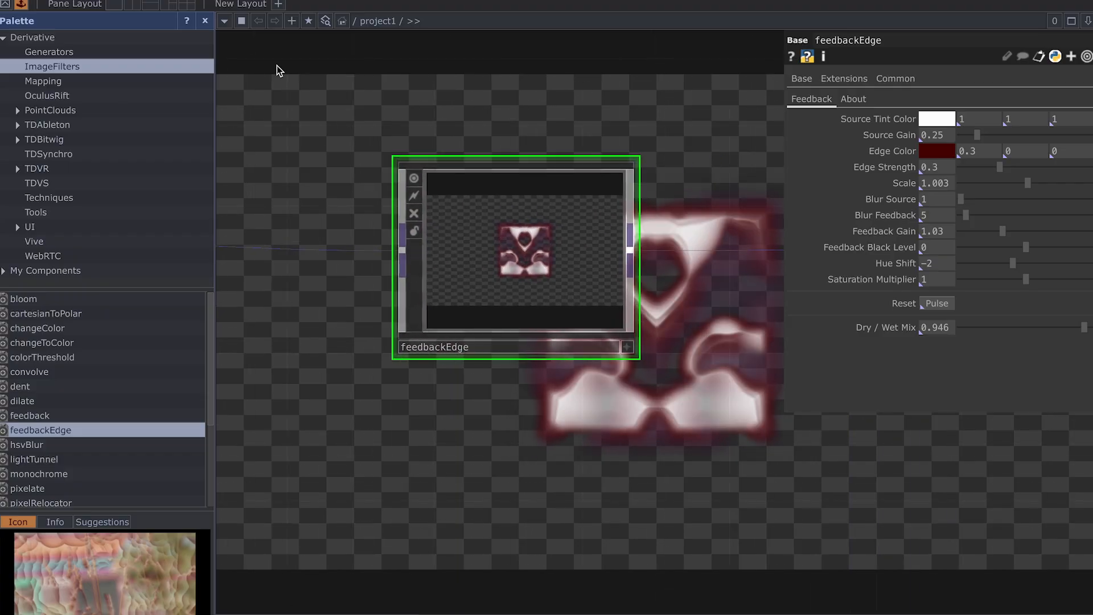
left_click(203, 23)
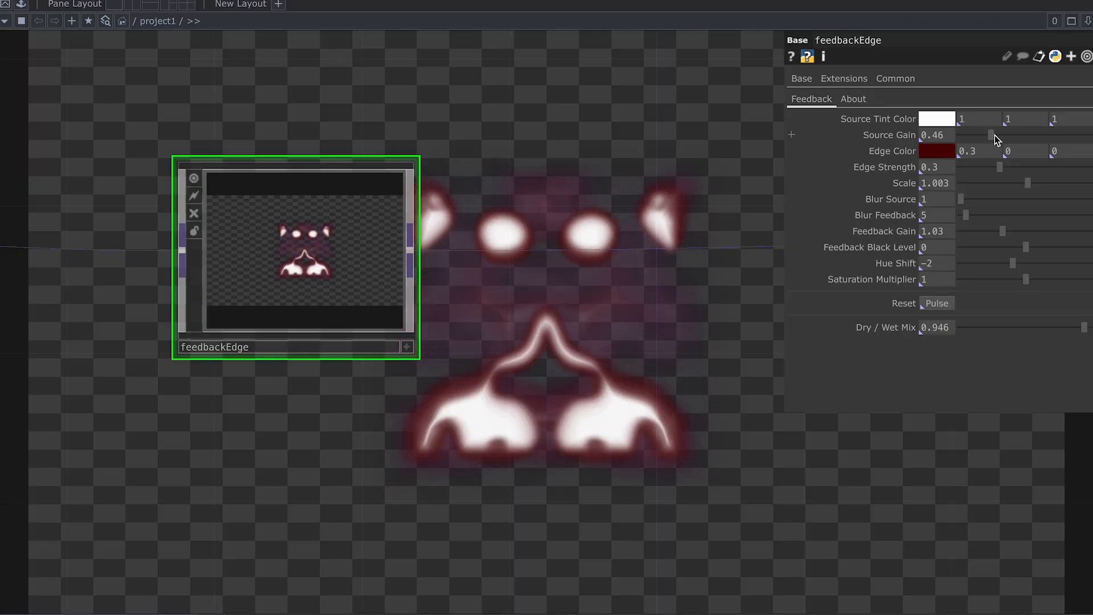
left_click_drag(999, 135, 1020, 135)
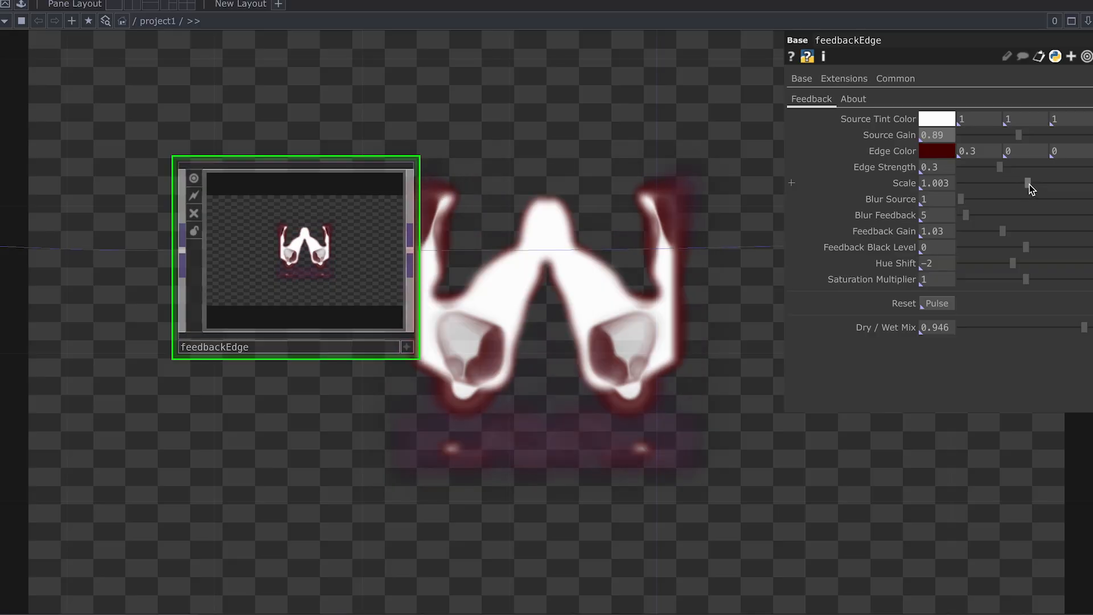
left_click_drag(1027, 183, 1003, 190)
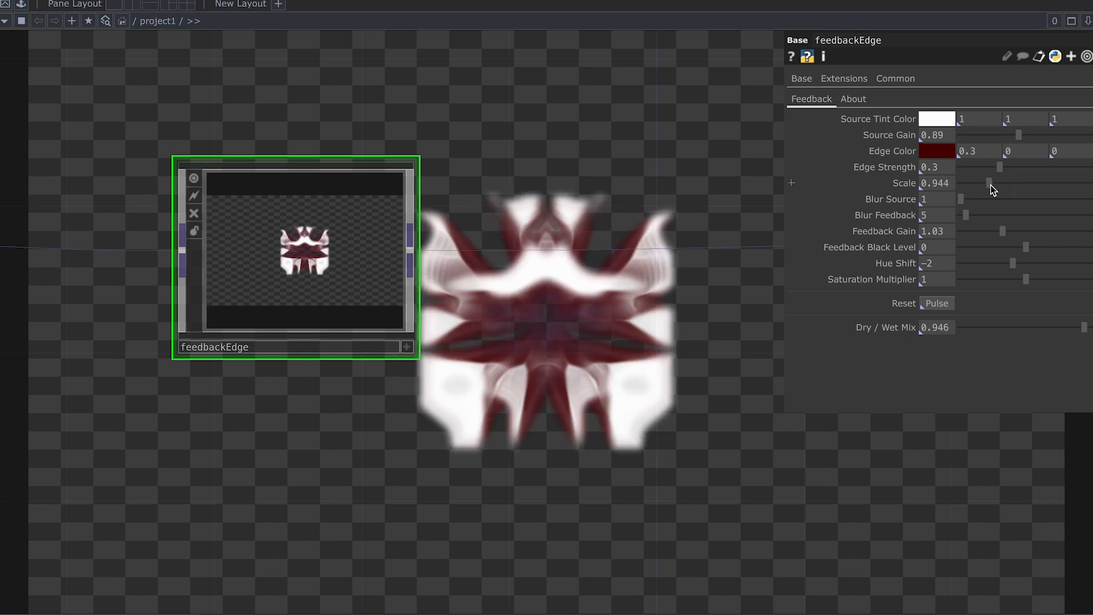
left_click(988, 186)
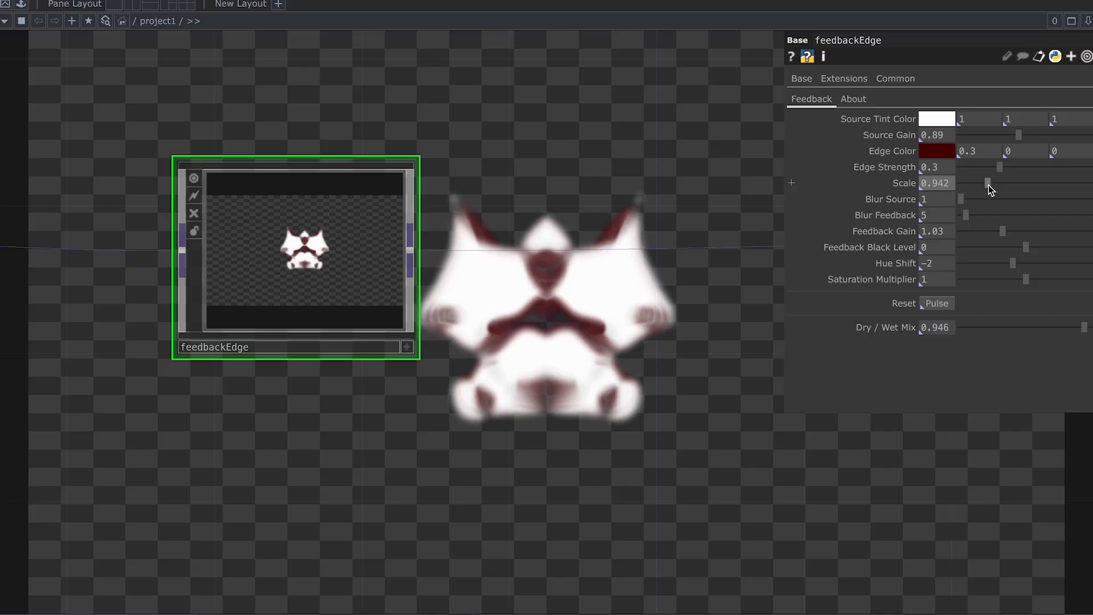
left_click(1016, 171)
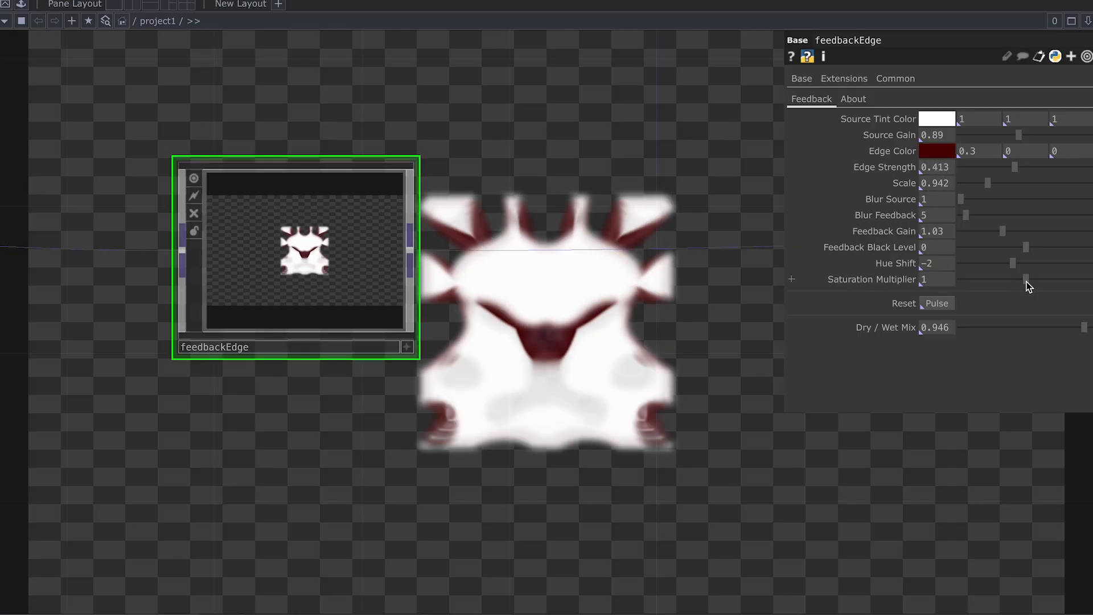
Step: Settle feedbackEdge's Saturation Multiplier at 0.936 and try a lower Dry / Wet Mix
left_click_drag(1026, 281, 1022, 282)
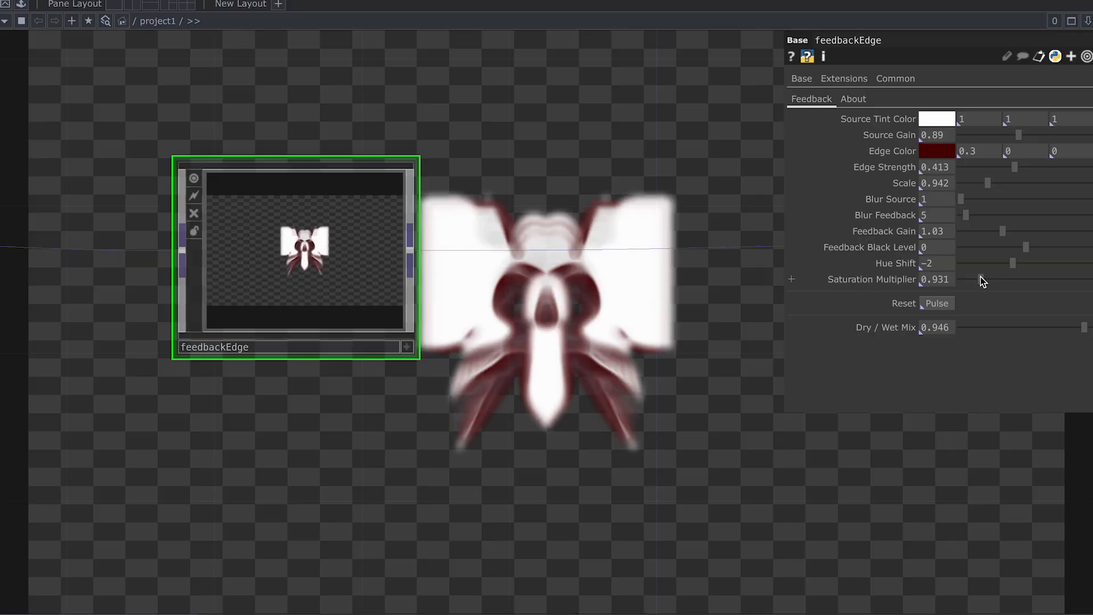
left_click_drag(972, 278, 1000, 286)
left_click_drag(995, 280, 986, 279)
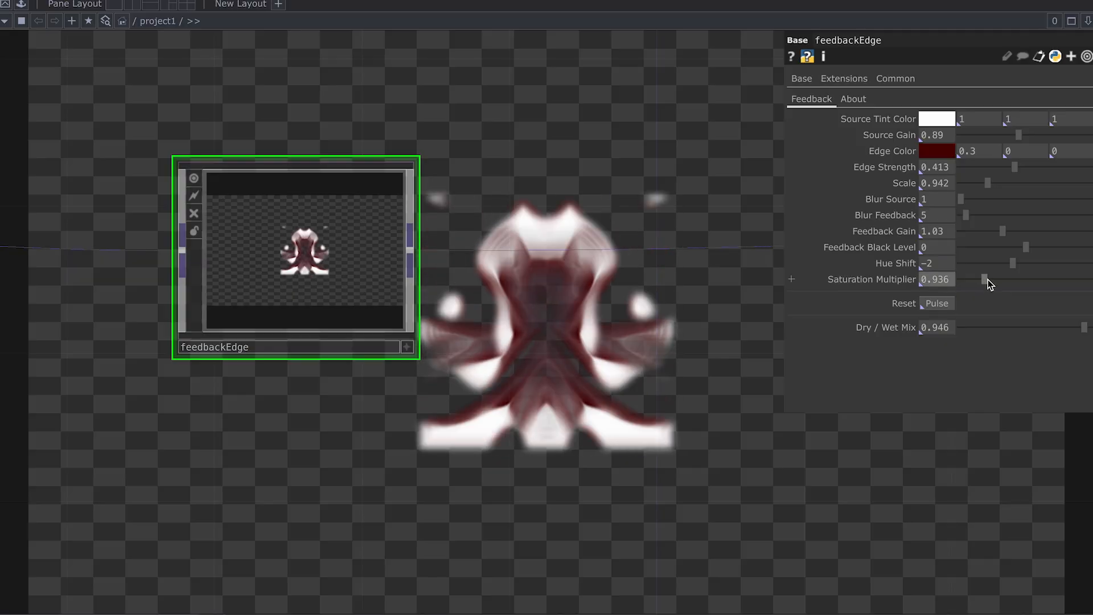
mouse_move(1082, 328)
left_mouse_down()
mouse_move(1018, 331)
mouse_move(1069, 330)
left_mouse_up()
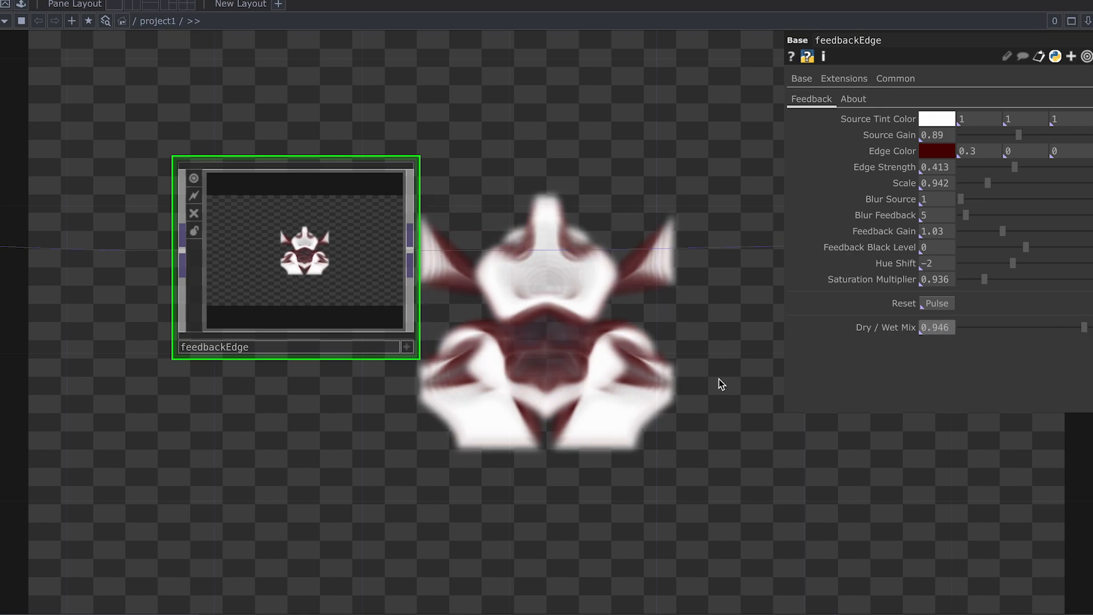
middle_click_drag(629, 393, 659, 361)
left_click_drag(639, 341, 544, 333)
scroll(582, 341, "down", 3)
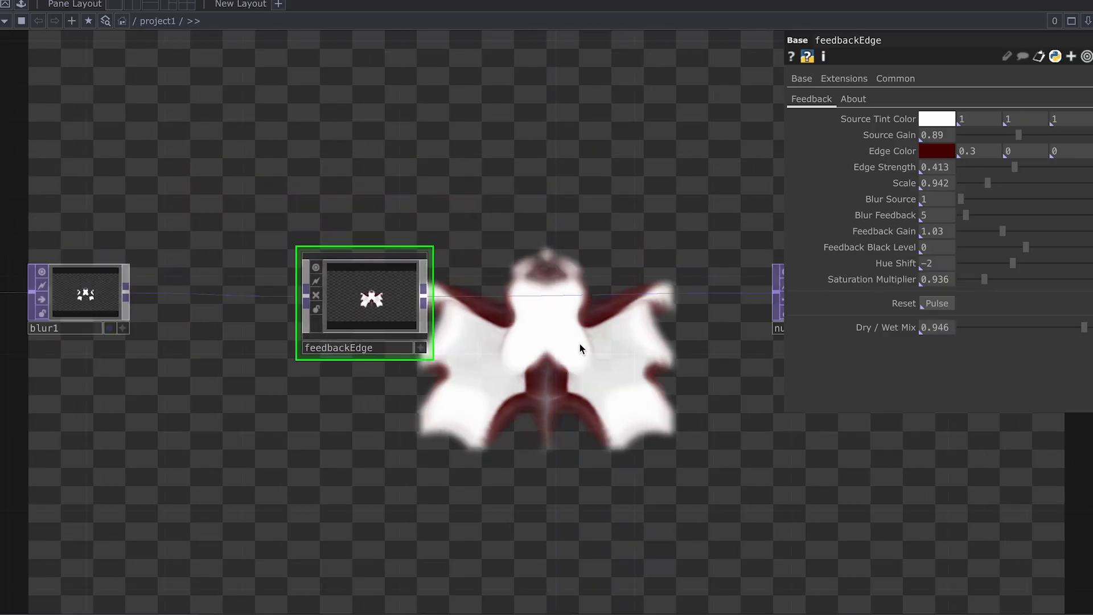
Step: Add an rgbaDelay component from the ImageFilters palette to the network
left_click(20, 6)
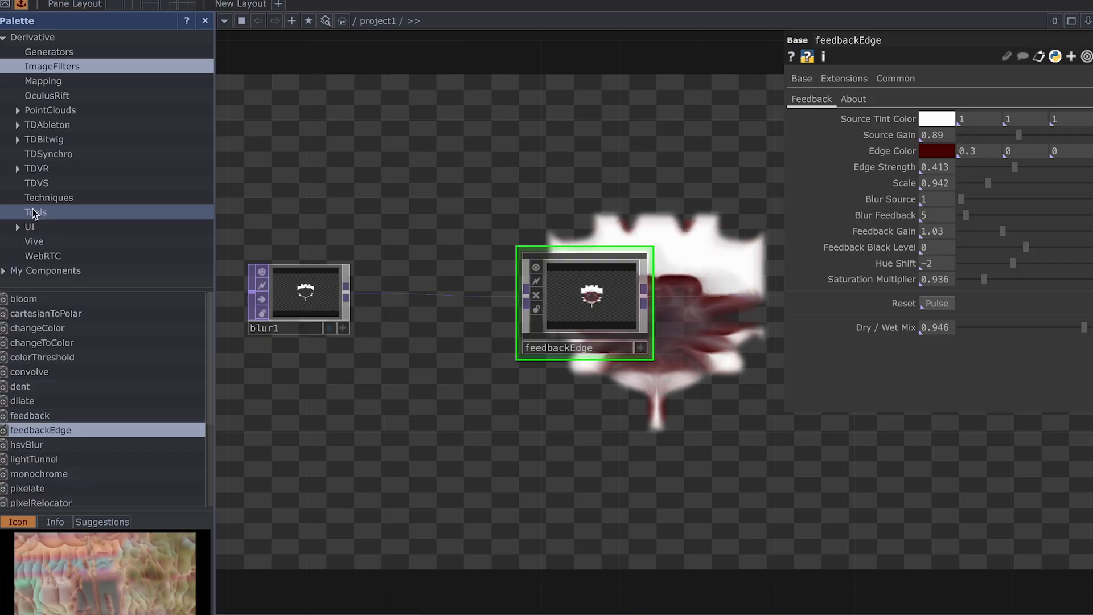
scroll(103, 371, "down", 6)
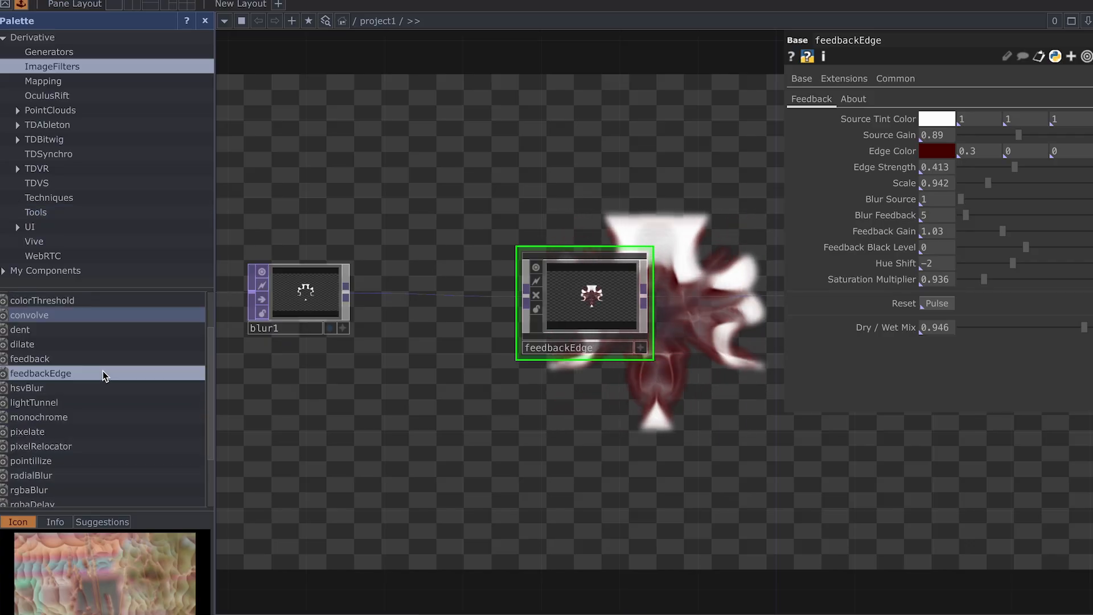
left_click(93, 428)
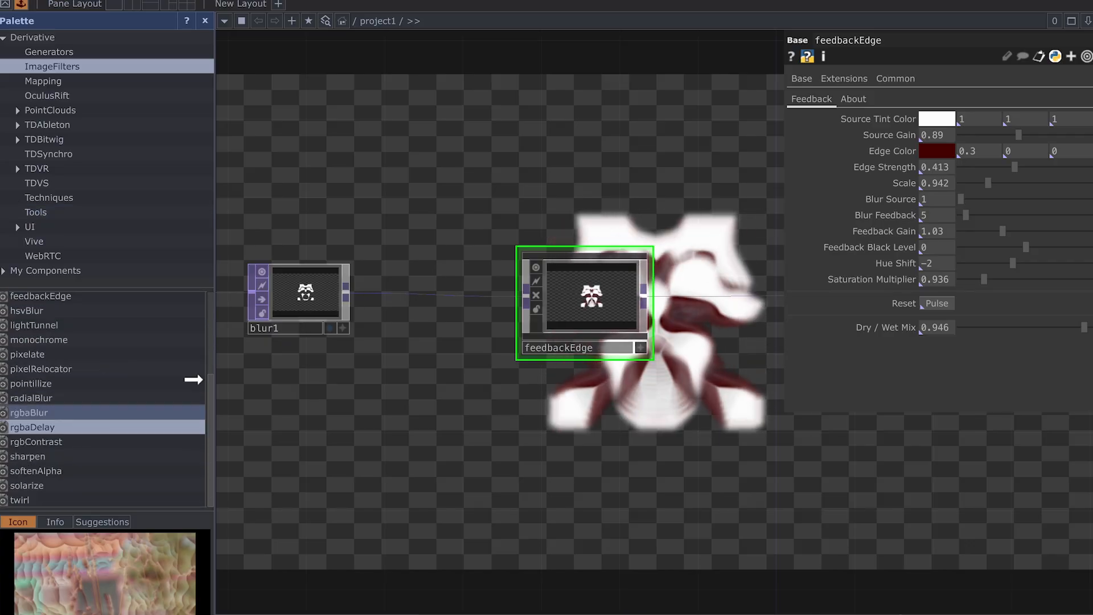
left_click_drag(742, 189, 745, 188)
left_click_drag(703, 346, 488, 351)
Step: Wire rgbaDelay between feedbackEdge and null1
left_click_drag(405, 303, 510, 135)
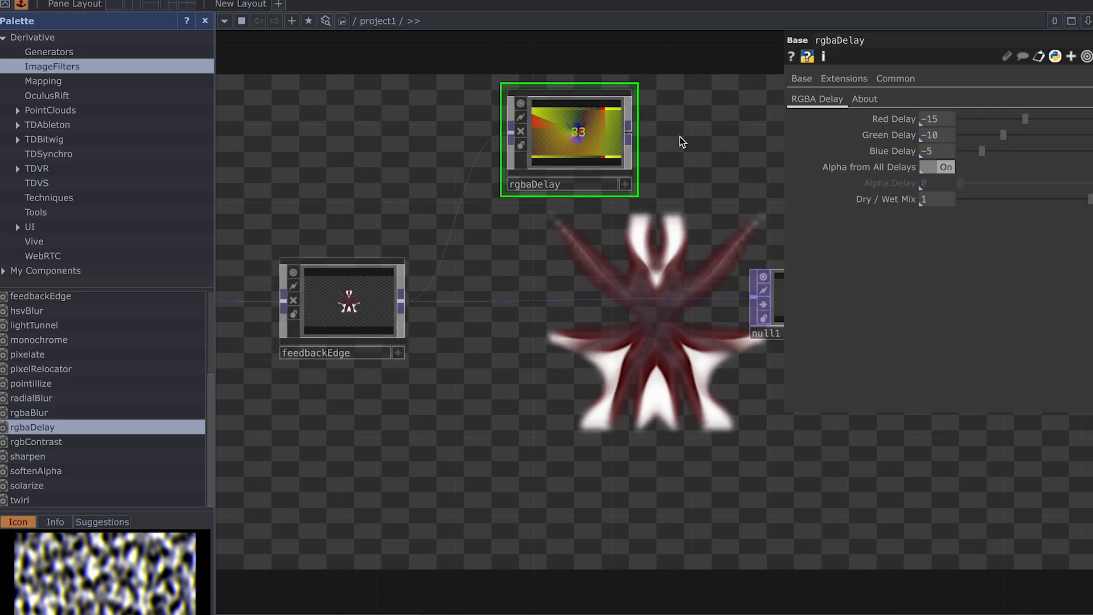
left_click_drag(630, 138, 699, 297)
left_click_drag(570, 158, 567, 324)
Step: Lower rgbaDelay's Dry / Wet Mix to 0.251 and close the Palette
scroll(590, 391, "up", 2)
left_click_drag(590, 390, 568, 406)
scroll(576, 393, "up", 1)
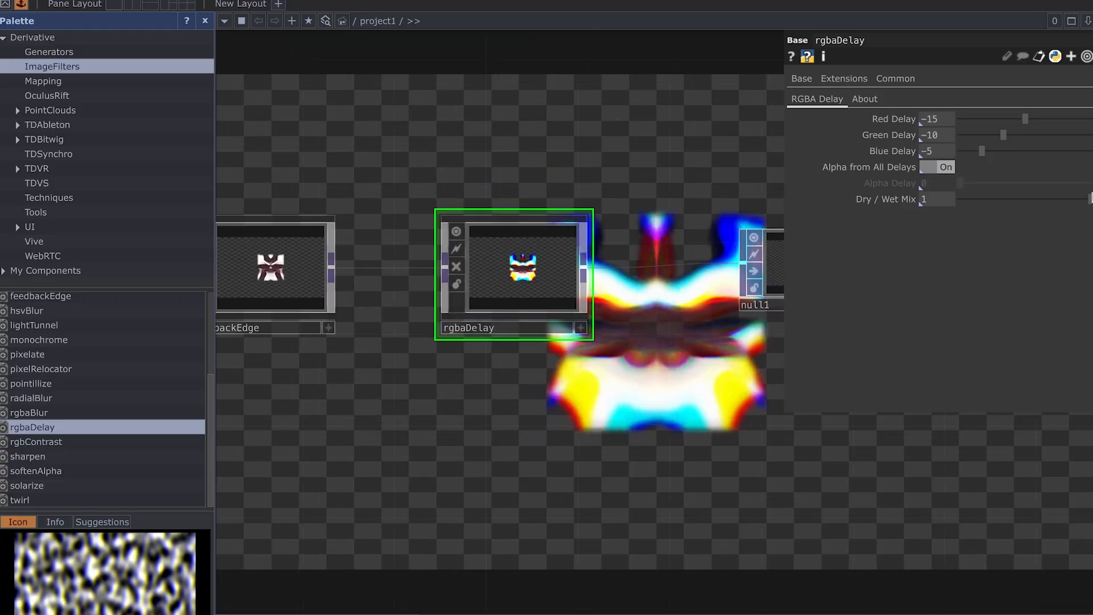
left_click_drag(1060, 199, 996, 199)
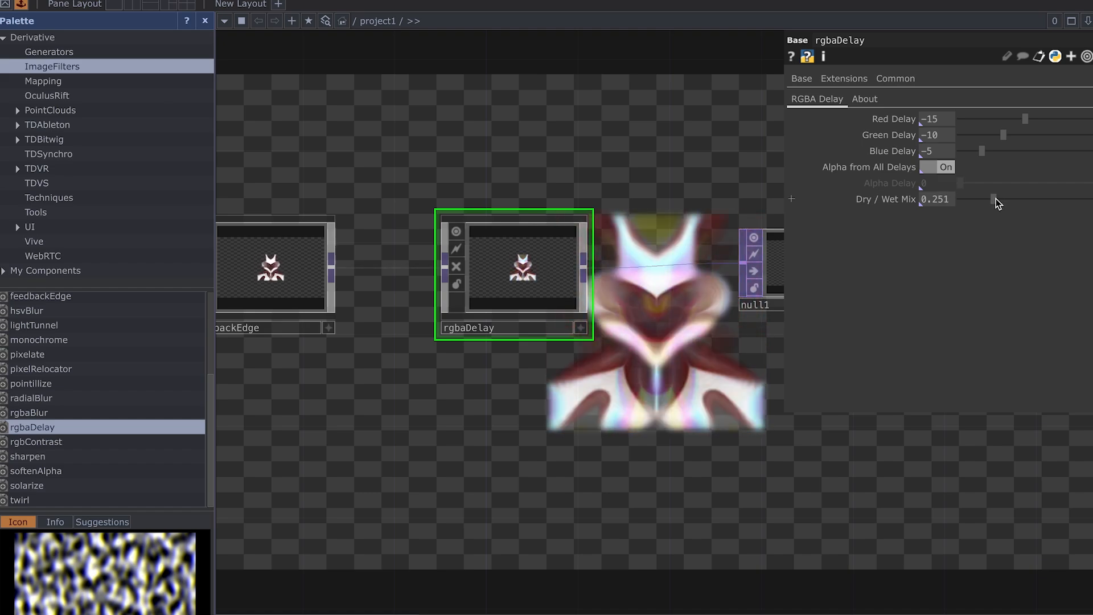
scroll(659, 390, "down", 5)
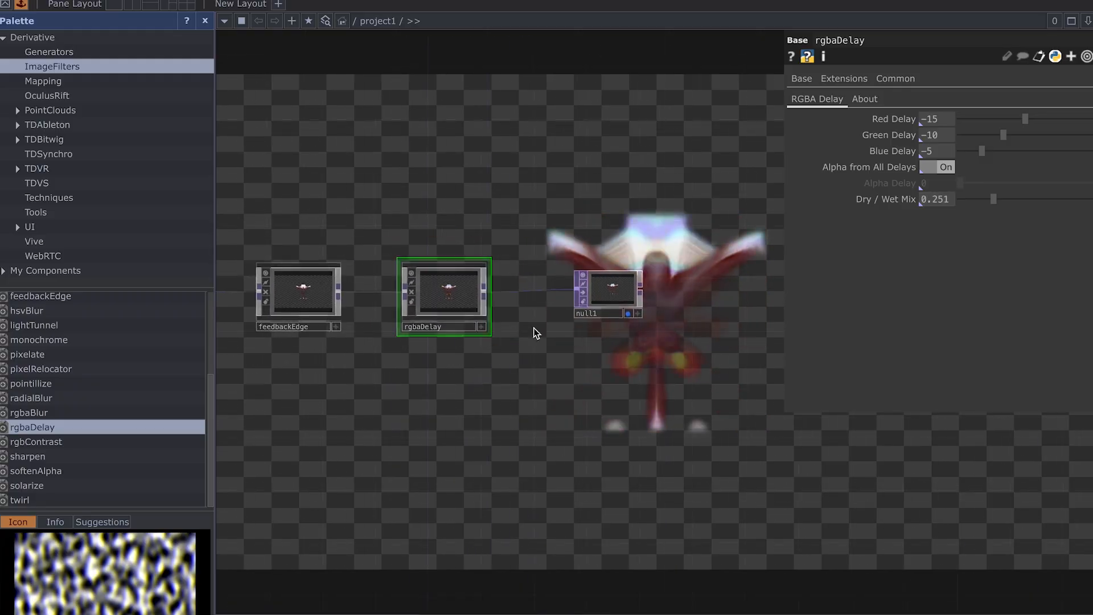
left_click(206, 23)
Step: Move null1 to the right, clear of the preview, and recentre the view on the nodes
scroll(570, 378, "down", 3)
left_click_drag(423, 310, 736, 321)
scroll(703, 382, "down", 1)
left_click_drag(642, 363, 389, 337)
left_click_drag(489, 288, 669, 276)
left_click_drag(323, 321, 644, 304)
middle_click_drag(352, 308, 530, 332)
left_click_drag(530, 331, 507, 338)
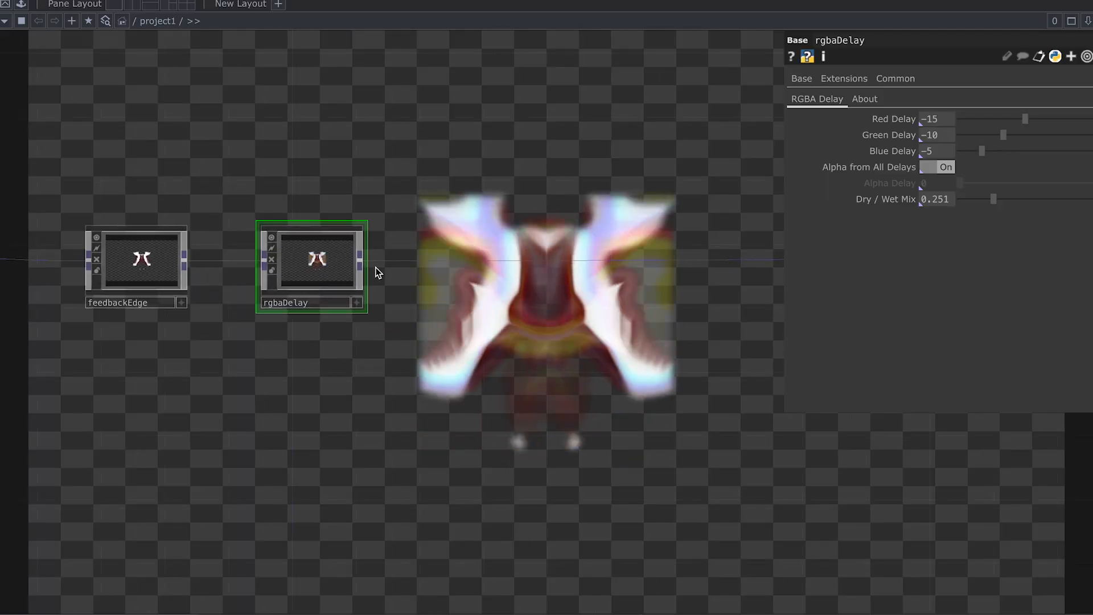
Step: Create an Edge TOP via OP Create search 'edge' and place it after rgbaDelay
right_click(367, 265)
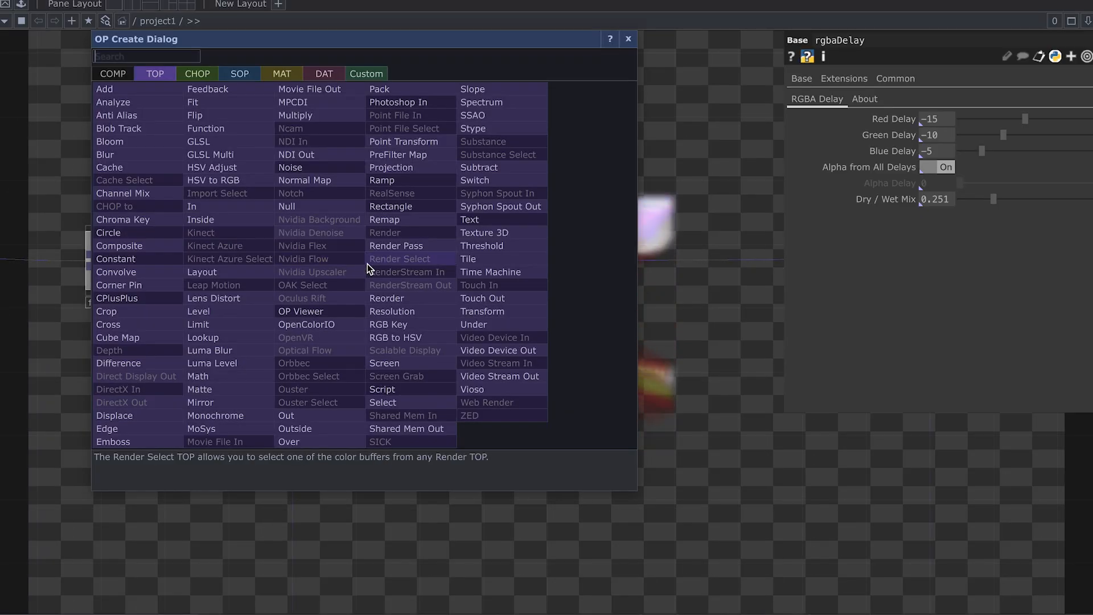
type("edge")
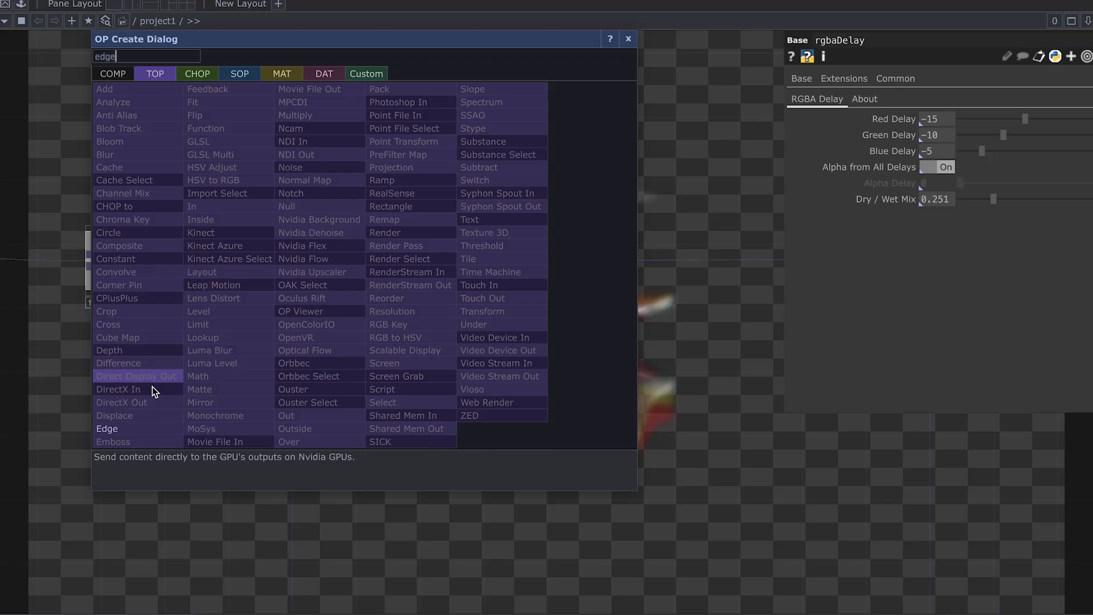
left_click(148, 428)
left_click(500, 405)
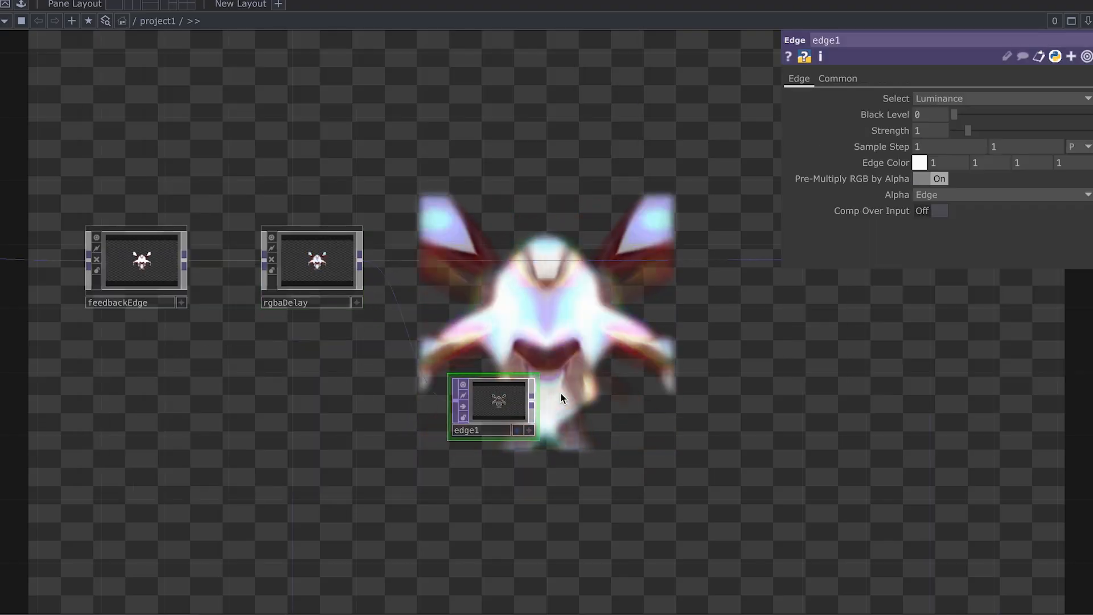
scroll(571, 399, "up", 2)
scroll(549, 329, "up", 3)
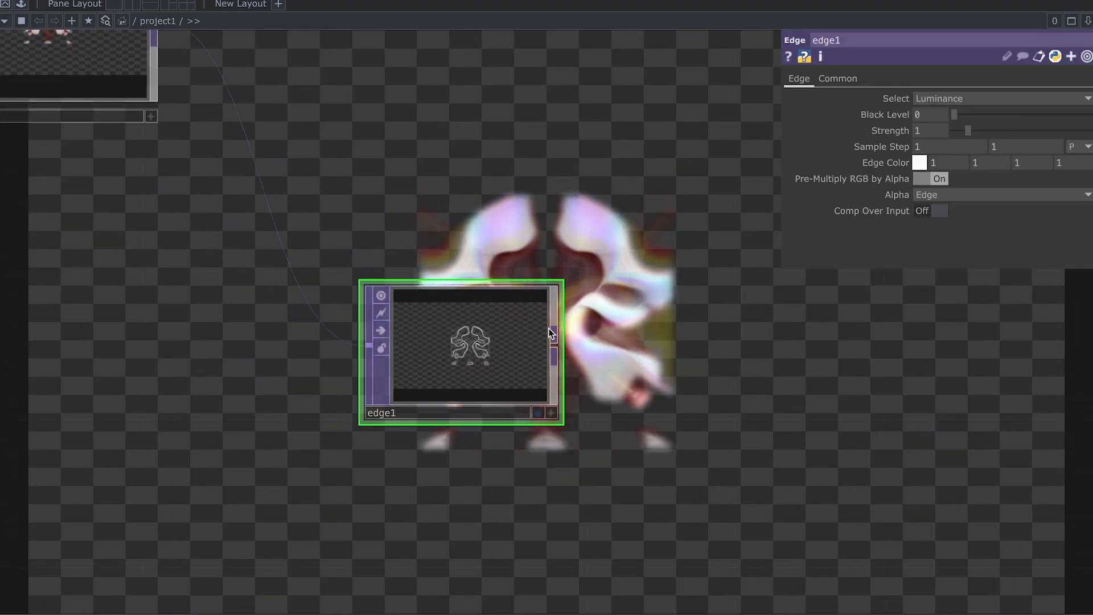
scroll(513, 336, "up", 4)
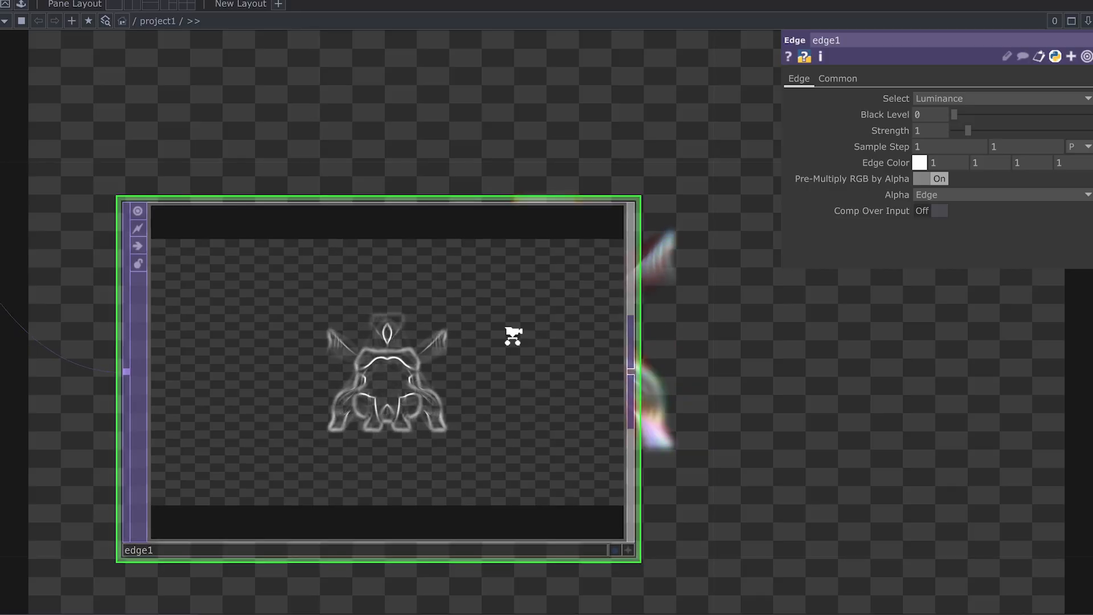
Step: Set edge1's Edge Color to magenta pink after briefly trying yellow
left_click(920, 163)
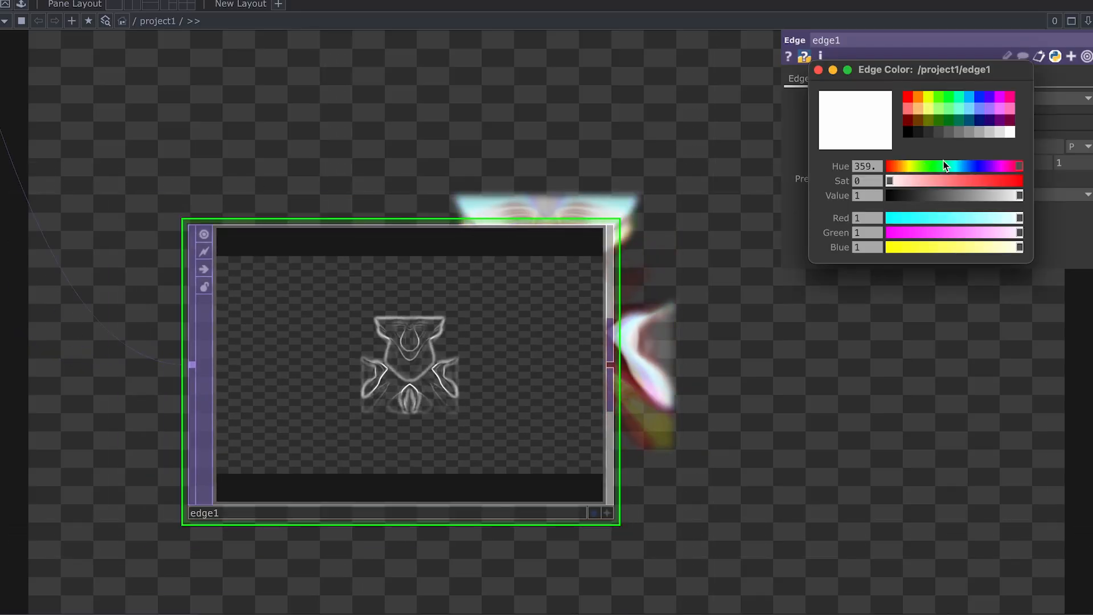
left_click(1010, 97)
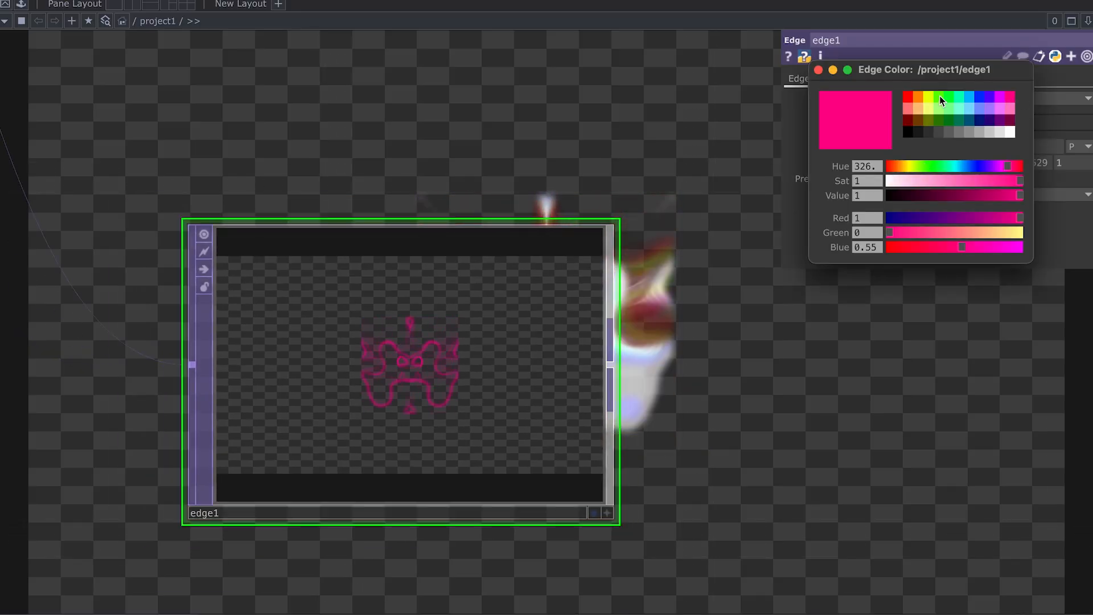
left_click(941, 97)
left_click(1012, 96)
scroll(566, 327, "down", 5)
left_click_drag(662, 318, 497, 345)
scroll(572, 345, "down", 2)
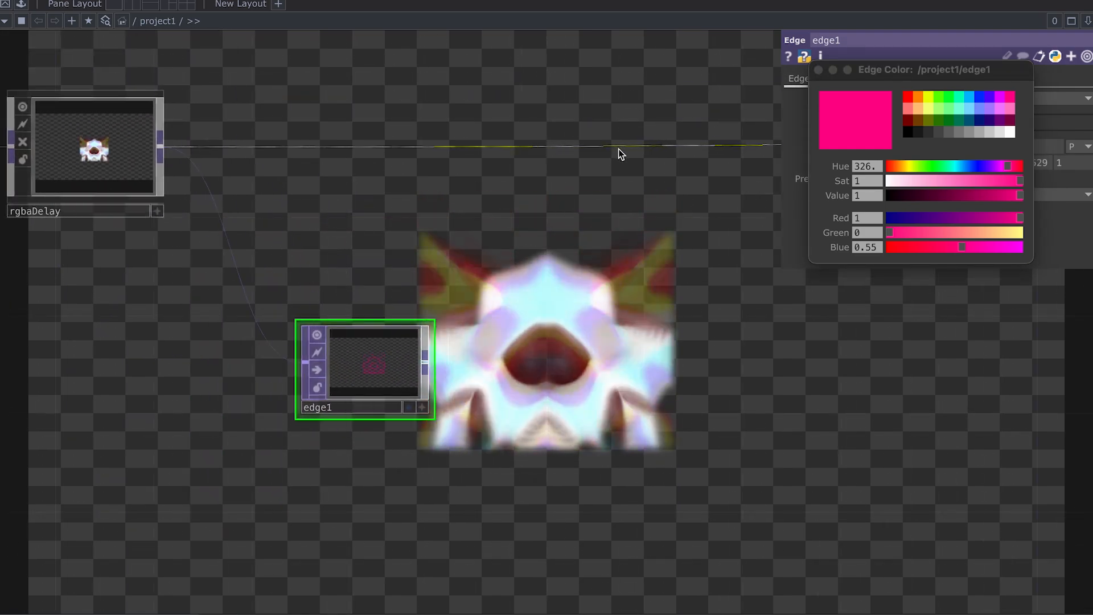
Step: Insert a Composite TOP, comp3, on rgbaDelay's output wire
right_click(619, 149)
left_click(650, 139)
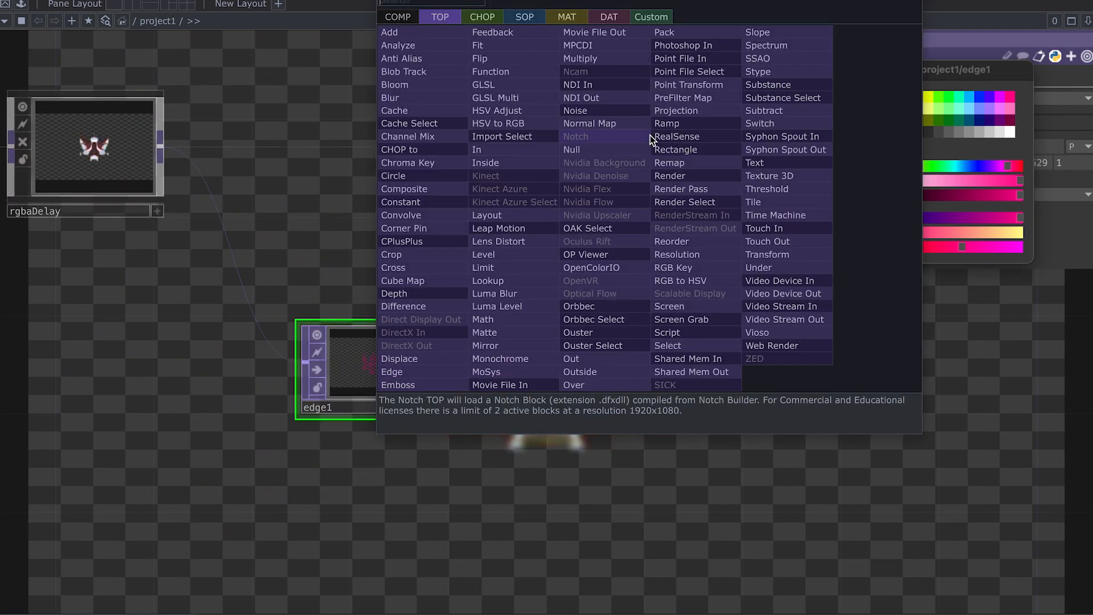
key("Return")
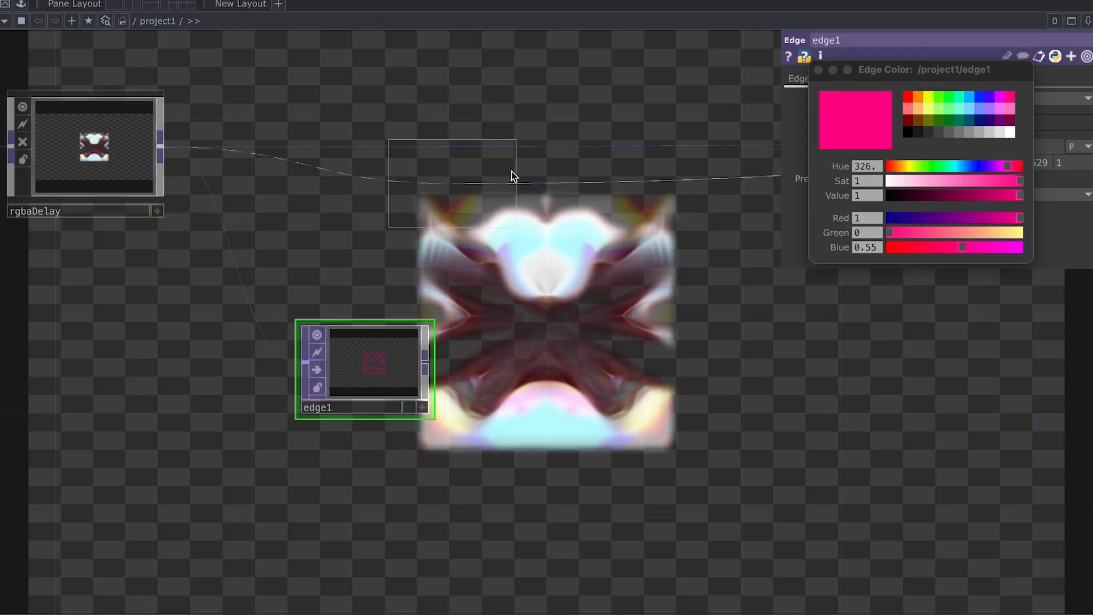
left_click(690, 150)
Step: Feed edge1 into comp3 and set comp3's blend operation to Over
left_click_drag(423, 365, 699, 141)
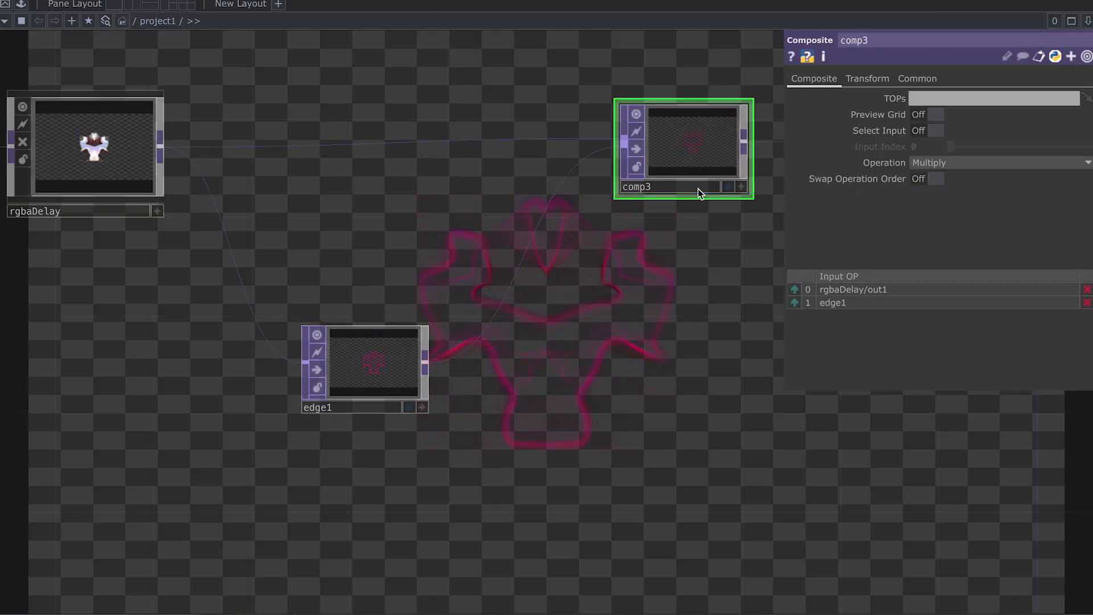
left_click(1058, 168)
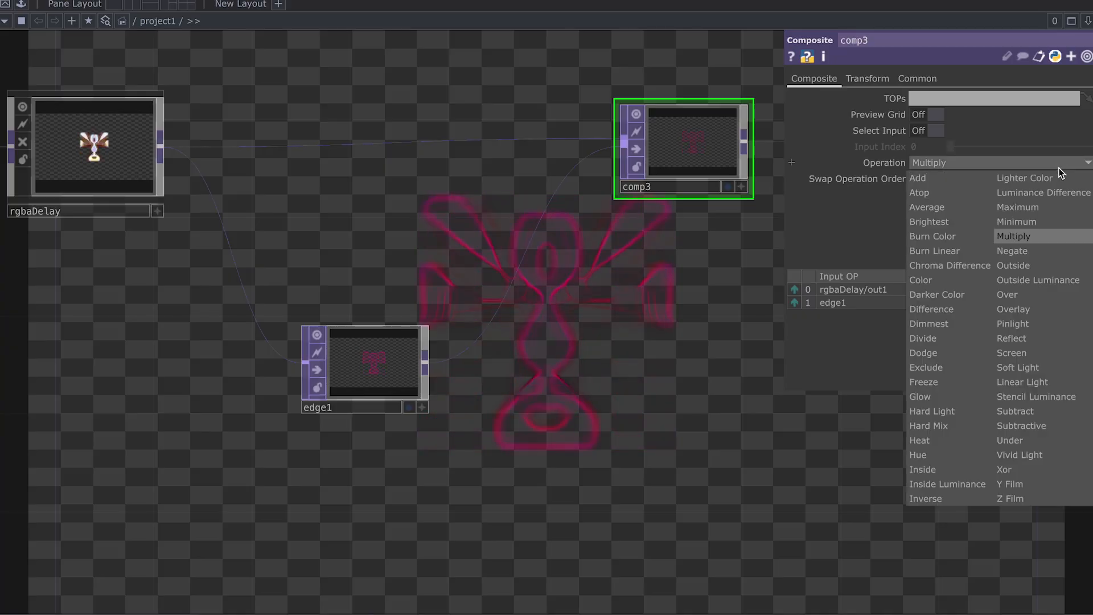
left_click(1025, 289)
scroll(530, 279, "up", 2)
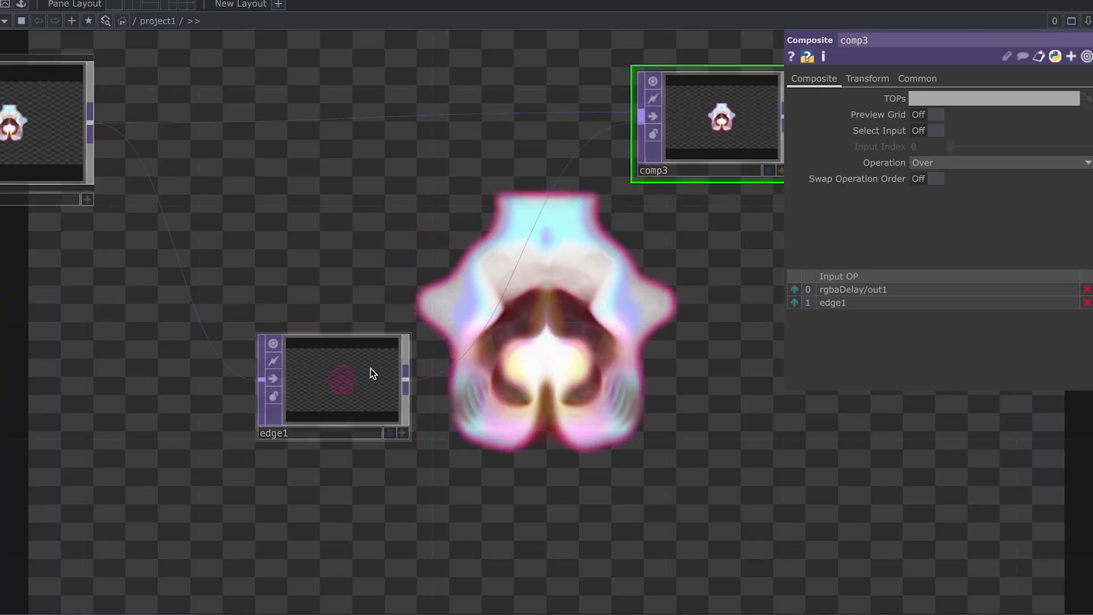
Step: Try red, green, aqua, salmon, blue and pastel pink on edge1, settling on hot pink
left_click(371, 374)
left_click(919, 163)
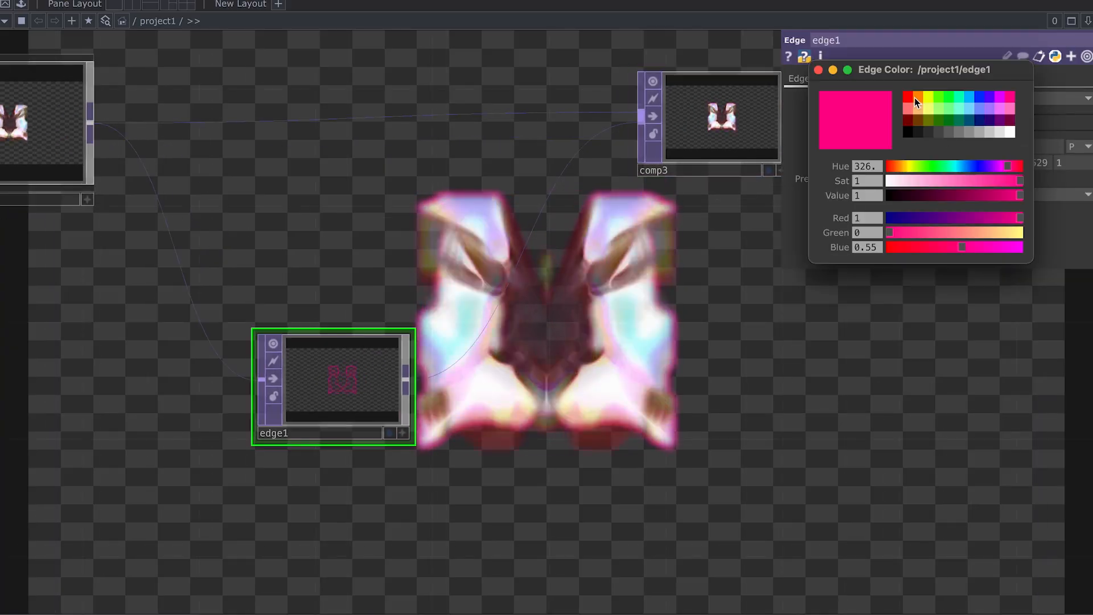
left_click(912, 97)
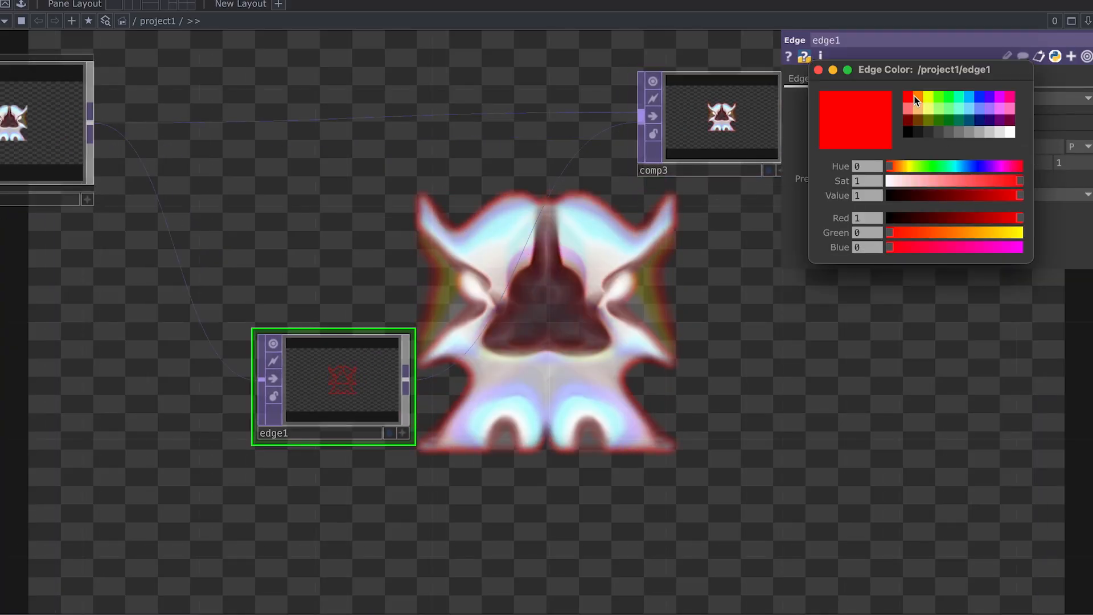
left_click(944, 98)
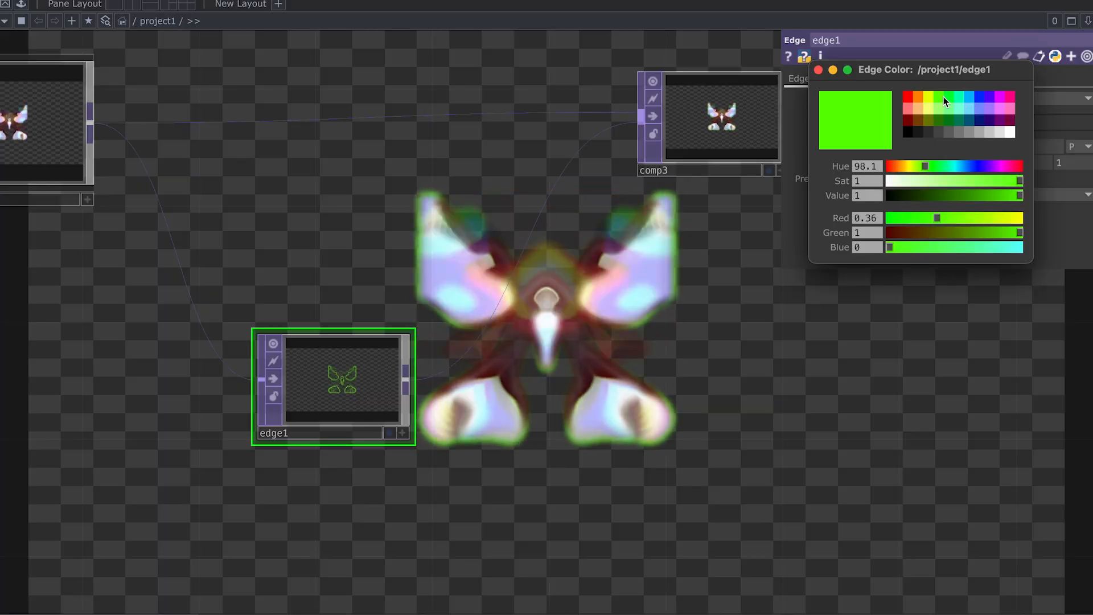
left_click(958, 97)
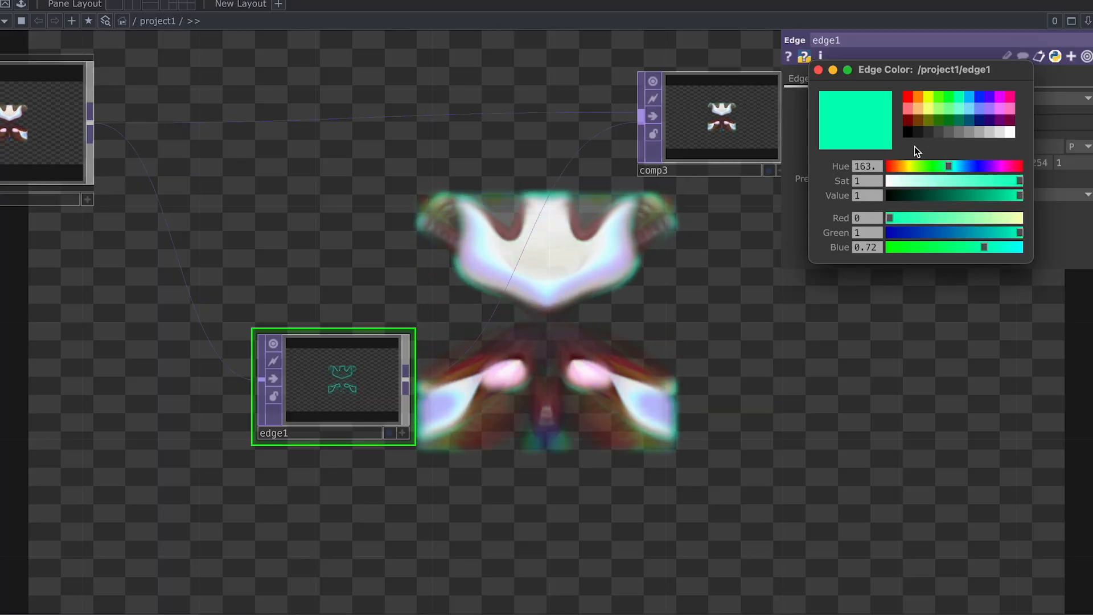
left_click(910, 111)
left_click(980, 107)
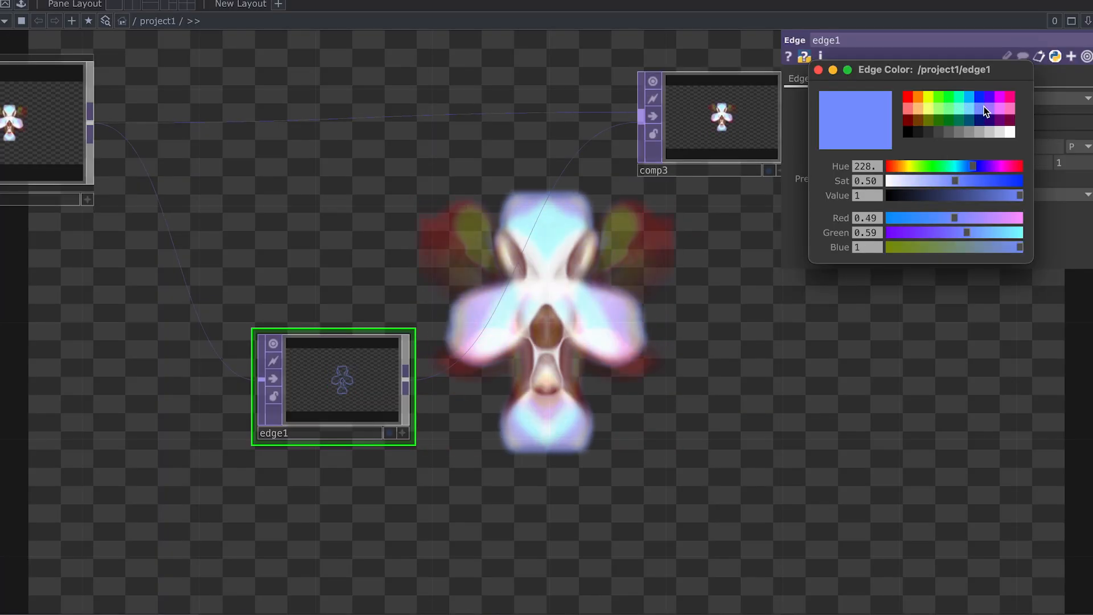
left_click(1011, 108)
left_click(1011, 97)
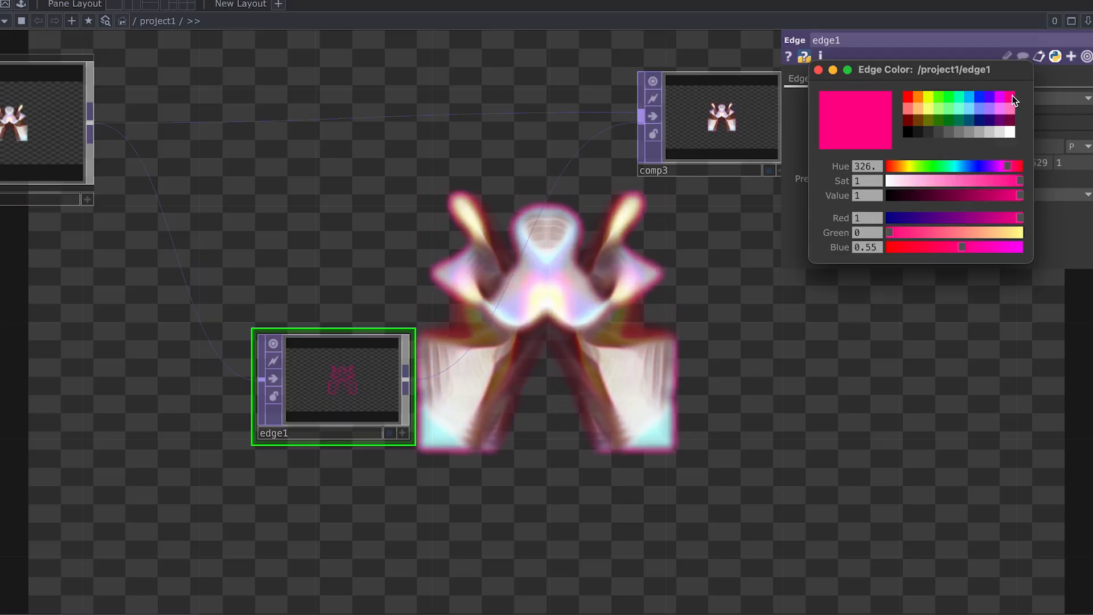
left_click(818, 70)
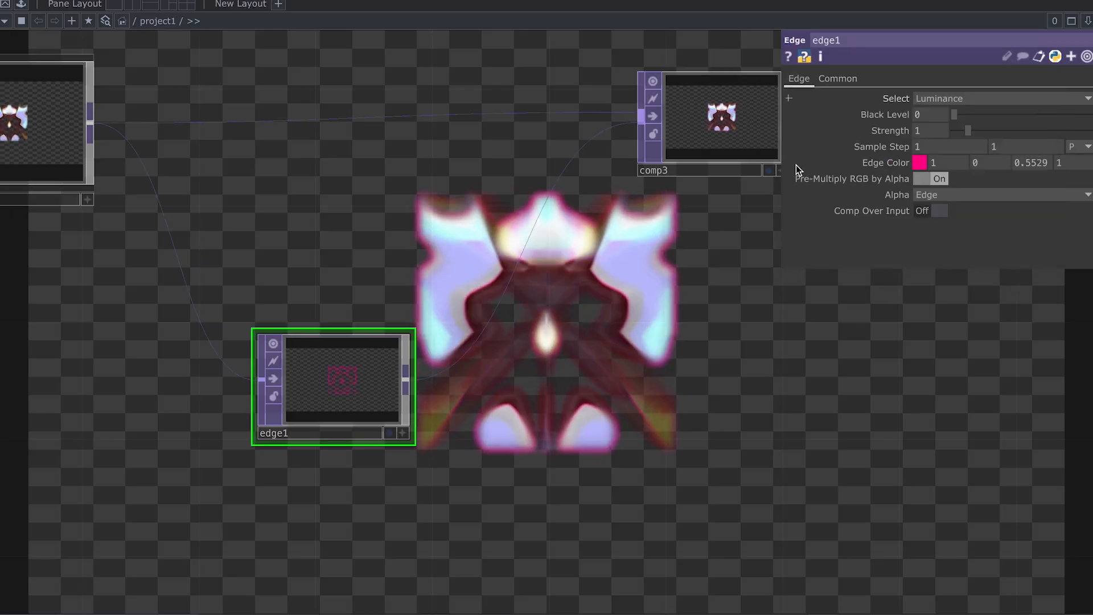
Step: Zoom out to show the upstream nodes and open the options for comp3's output wire
scroll(647, 293, "down", 5)
left_click_drag(635, 296, 599, 297)
left_click_drag(695, 298, 624, 295)
scroll(686, 295, "down", 1)
left_click_drag(753, 294, 592, 282)
scroll(727, 286, "down", 1)
right_click(565, 201)
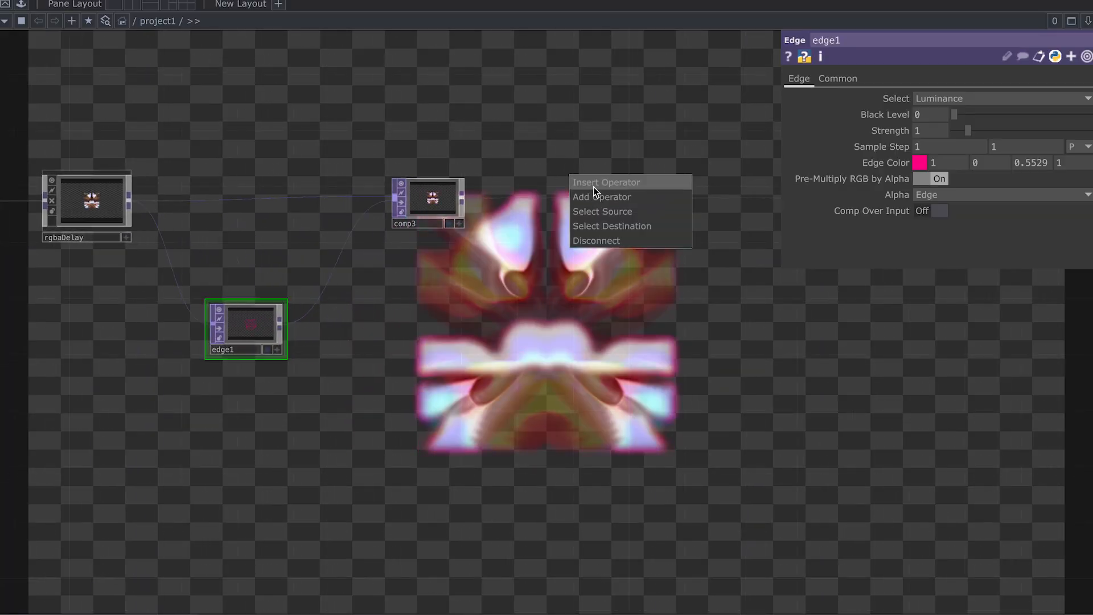
Step: Insert level2, a Level TOP, on comp3's output and raise its Invert to 0.5
left_click(595, 184)
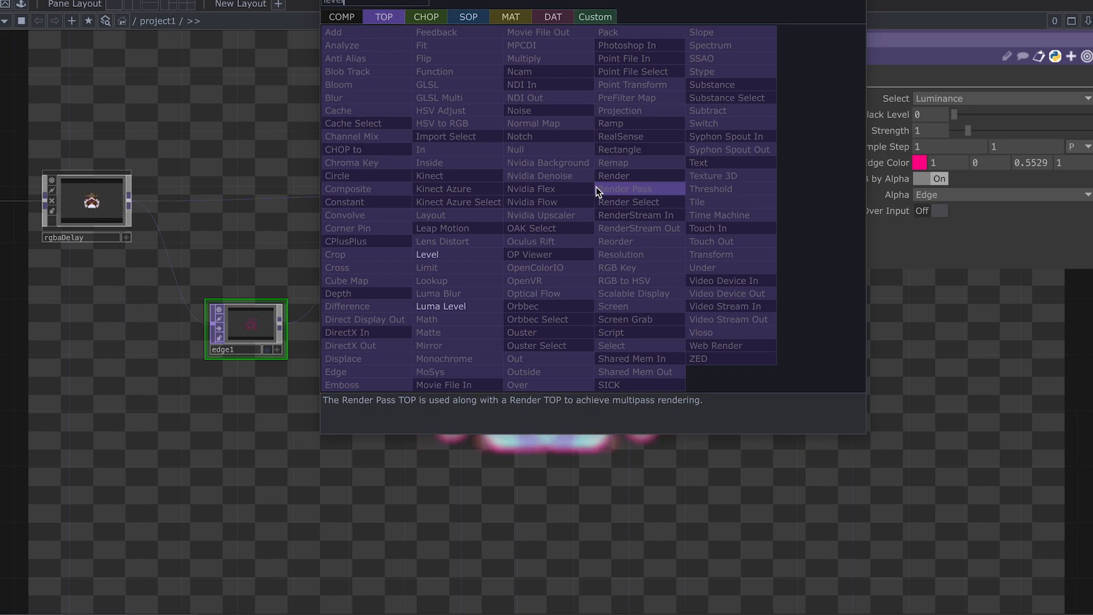
left_click(347, 188)
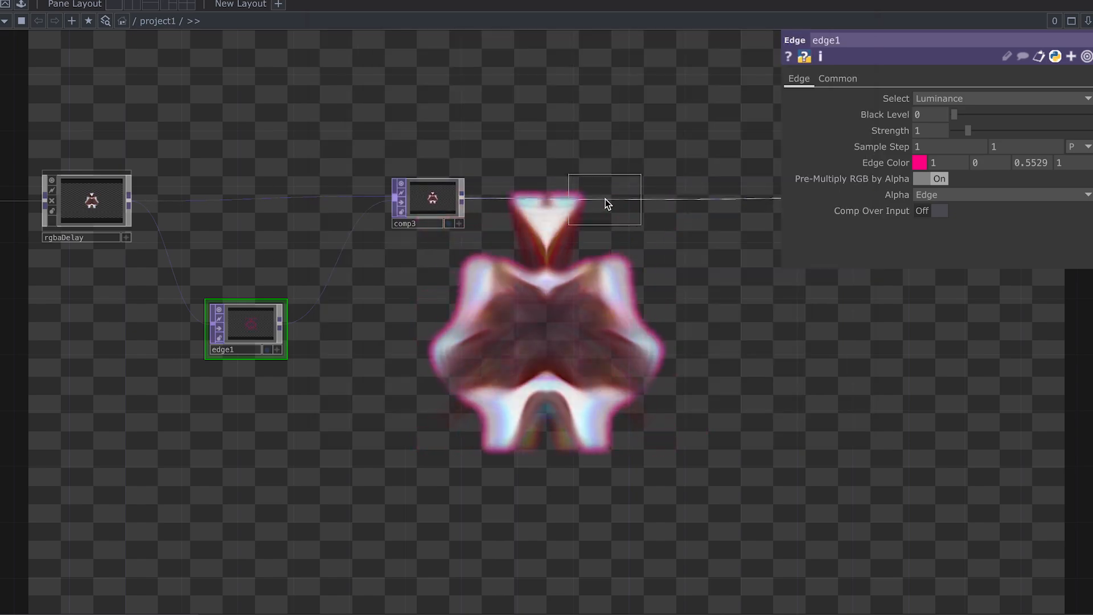
left_click(606, 200)
scroll(694, 239, "up", 5)
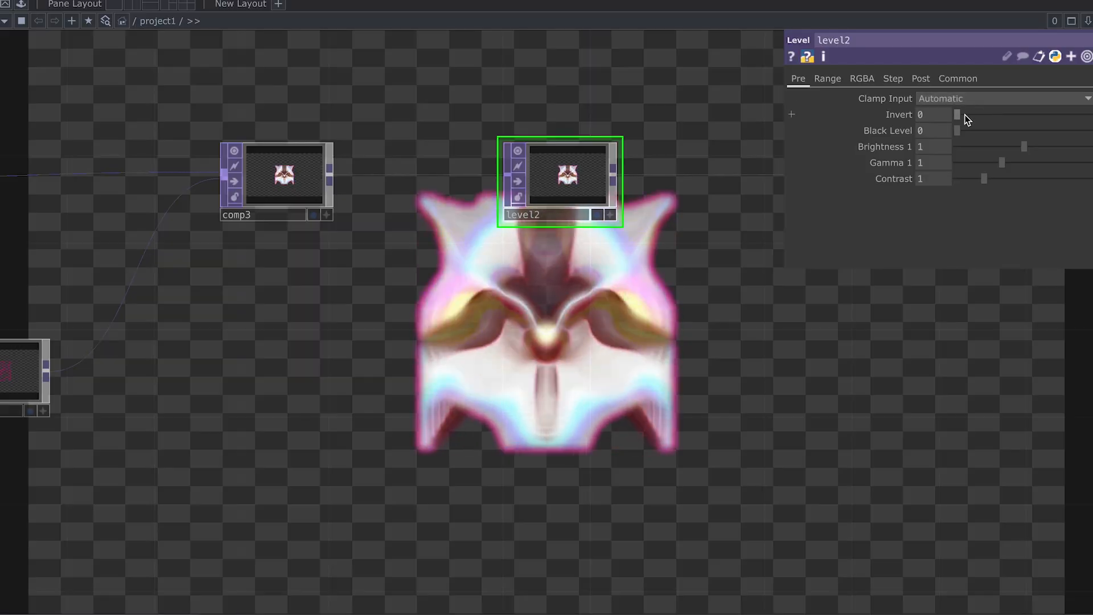
left_click_drag(964, 113, 1066, 113)
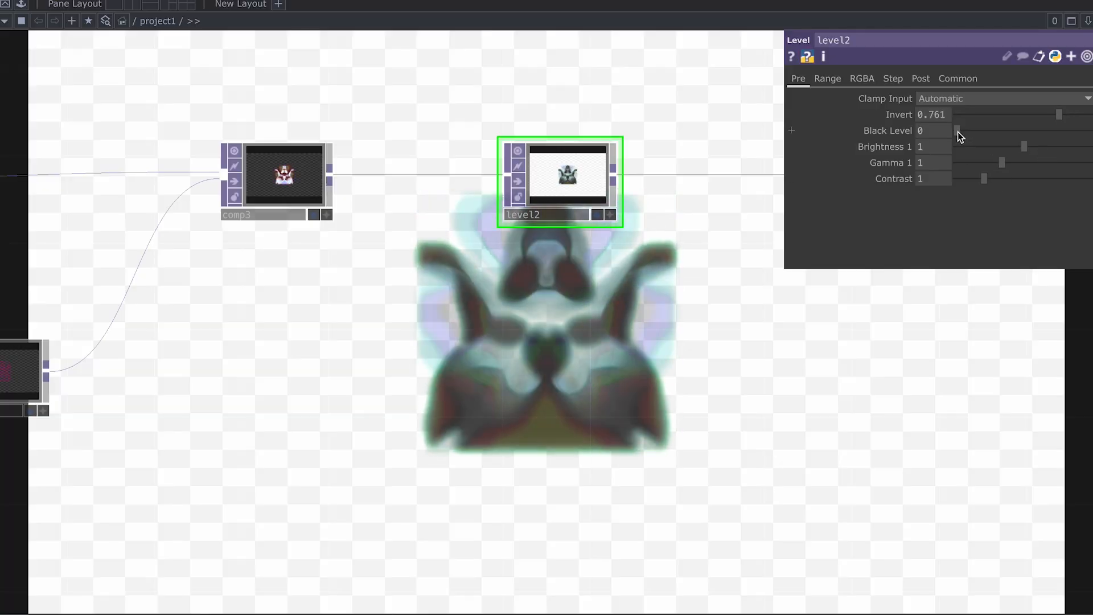
Step: Set level2's Black Level to 0.34 and Contrast to 5
left_click_drag(960, 136, 984, 135)
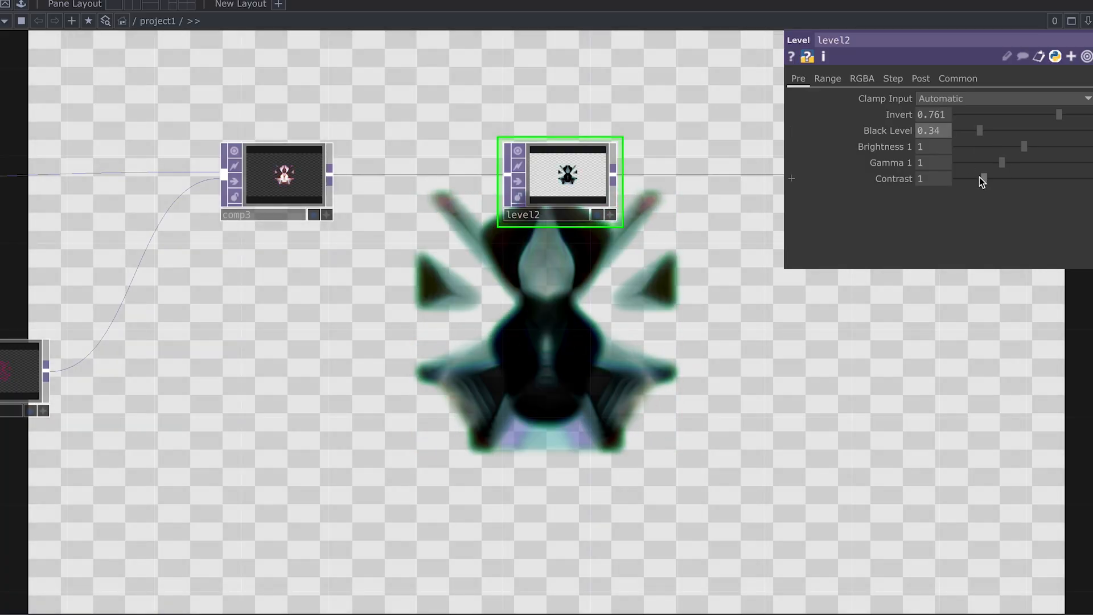
left_click_drag(983, 179, 1089, 184)
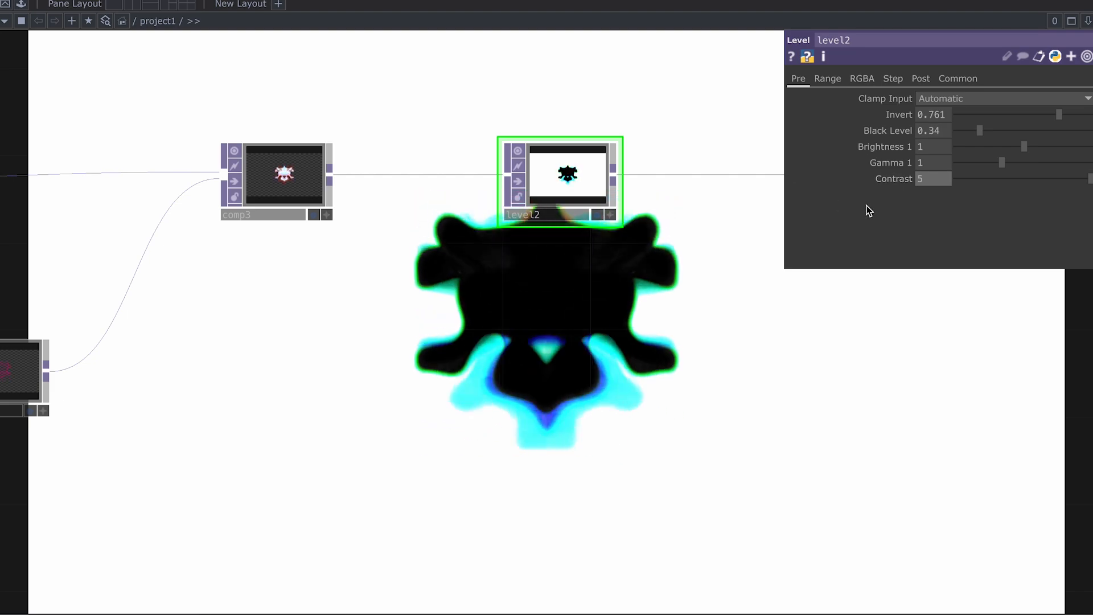
left_click(835, 81)
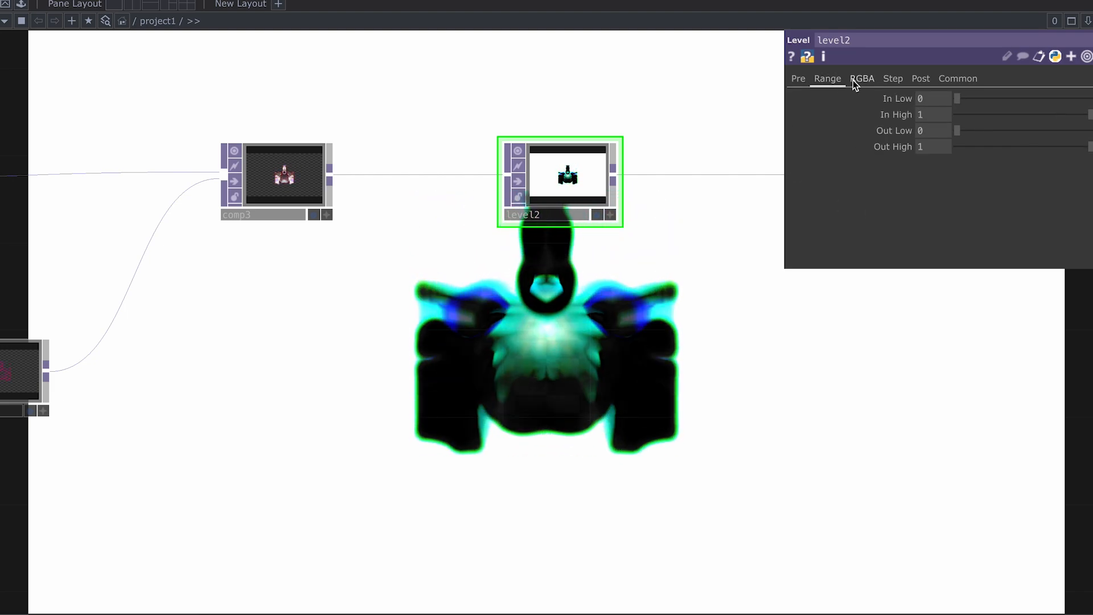
Step: Browse level2's RGBA, Step and Post pages, then raise In Low on the Range page to 0.44
left_click(853, 80)
left_click(896, 81)
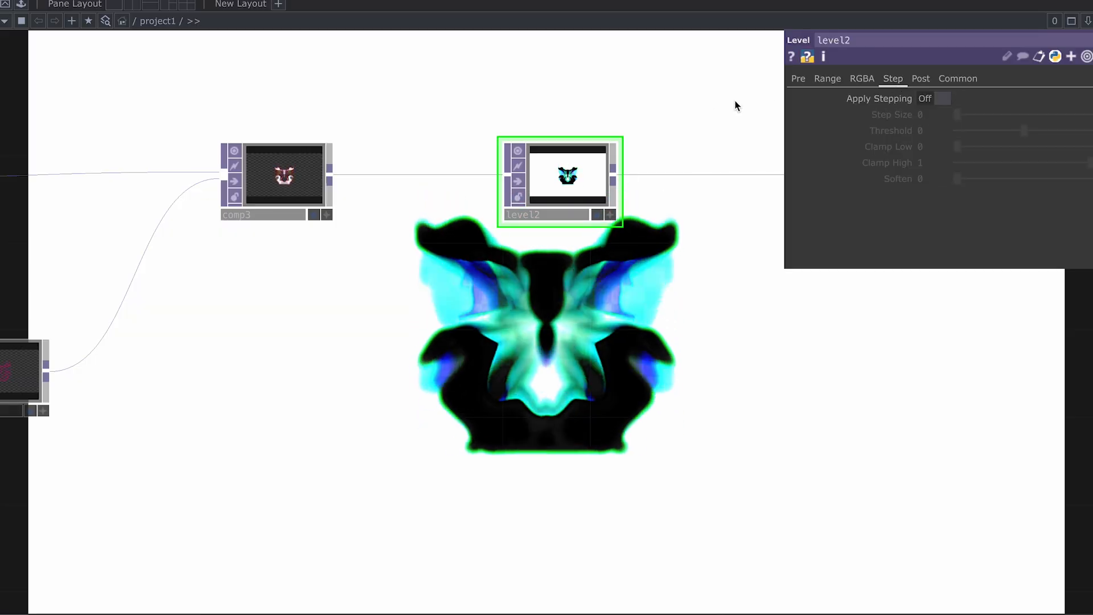
left_click(865, 80)
left_click(903, 79)
left_click(921, 79)
left_click(828, 79)
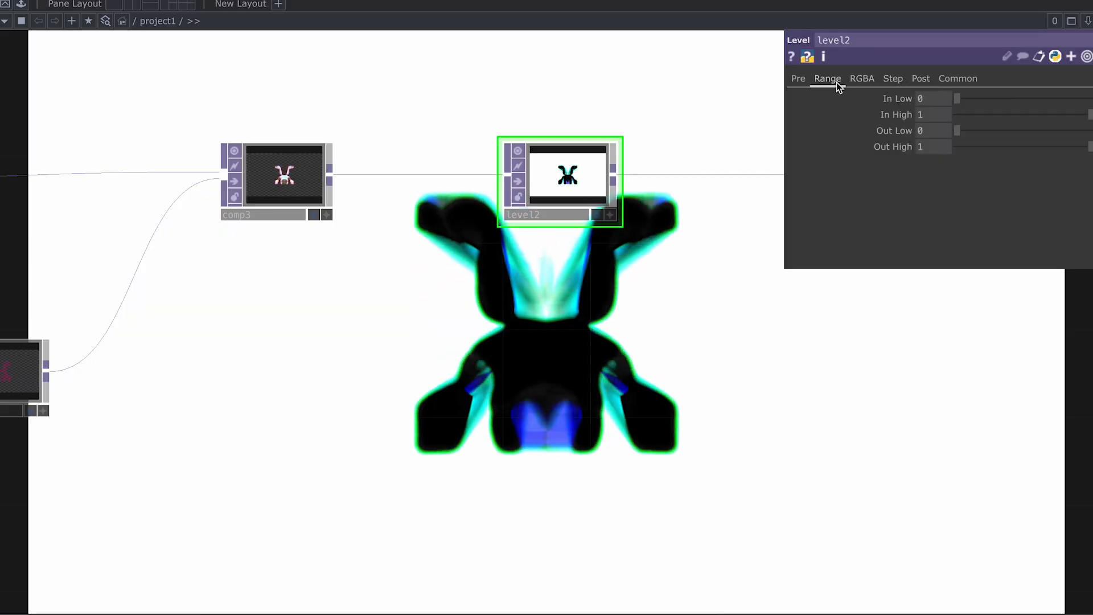
left_click_drag(957, 99, 1020, 95)
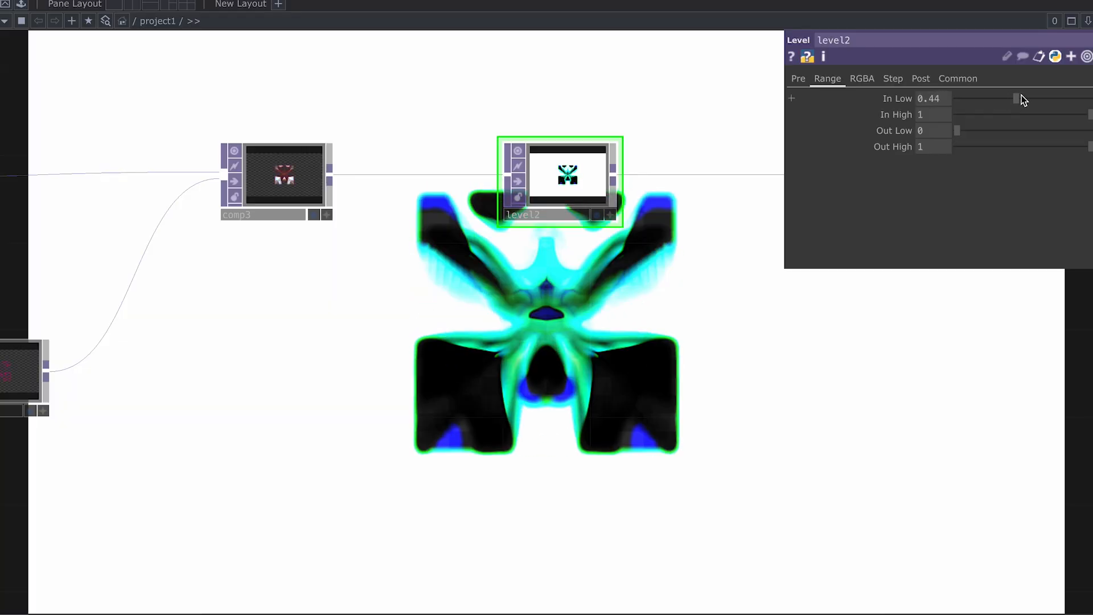
scroll(534, 267, "down", 1)
scroll(534, 267, "down", 2)
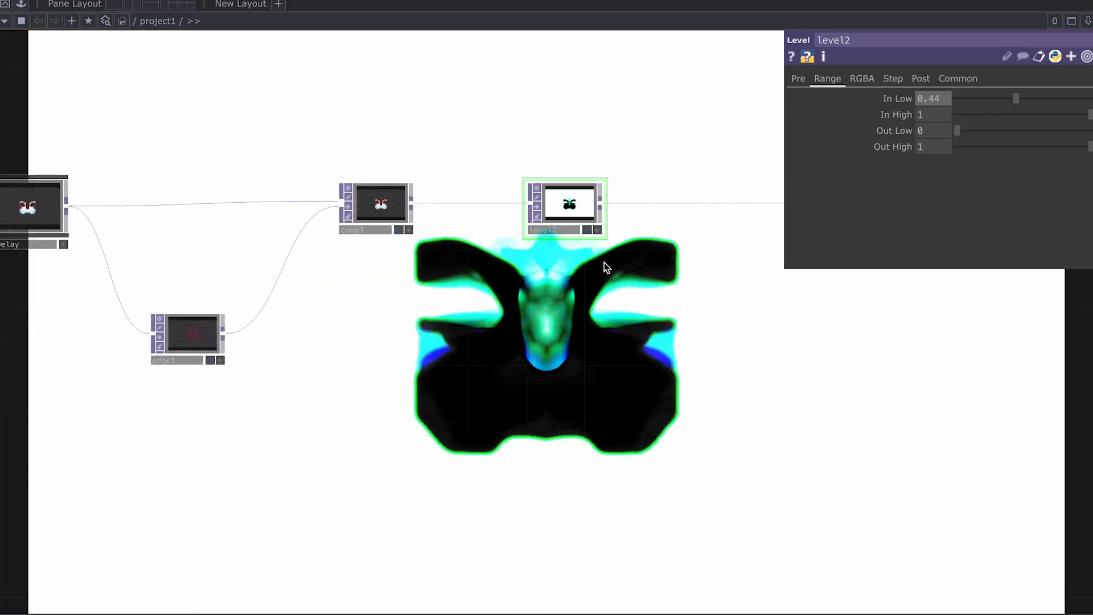
Step: Move null1 further right to make room after level2
left_click_drag(512, 262, 417, 269)
scroll(495, 271, "down", 1)
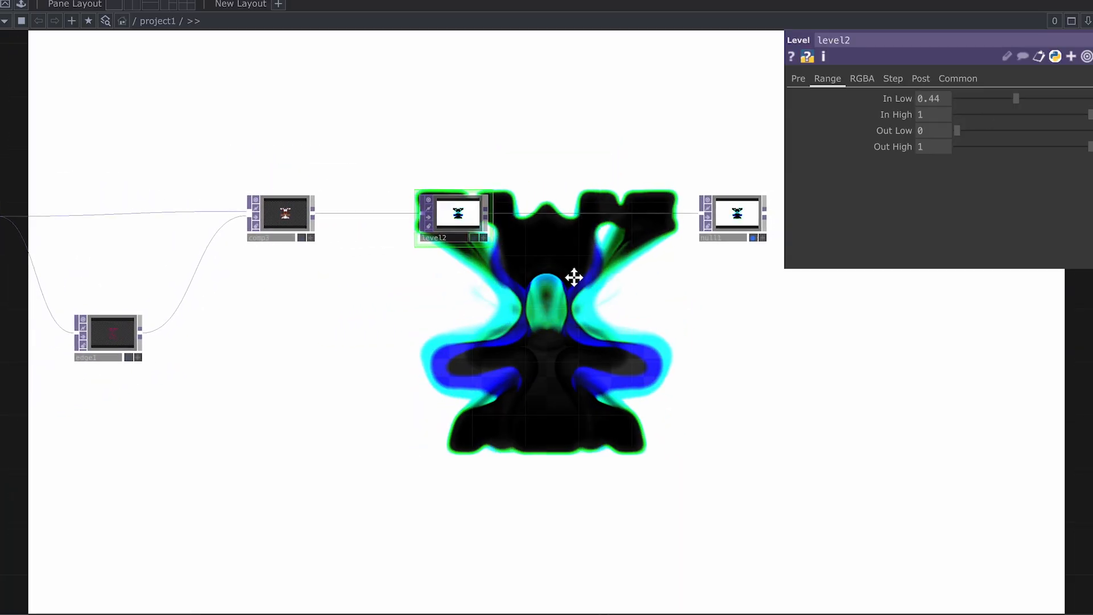
left_click_drag(596, 281, 448, 274)
scroll(512, 283, "down", 1)
left_click_drag(511, 284, 439, 273)
left_click_drag(494, 205, 795, 192)
Step: Insert an RGB Key TOP, rgbkey1, between level2 and null1
right_click(345, 199)
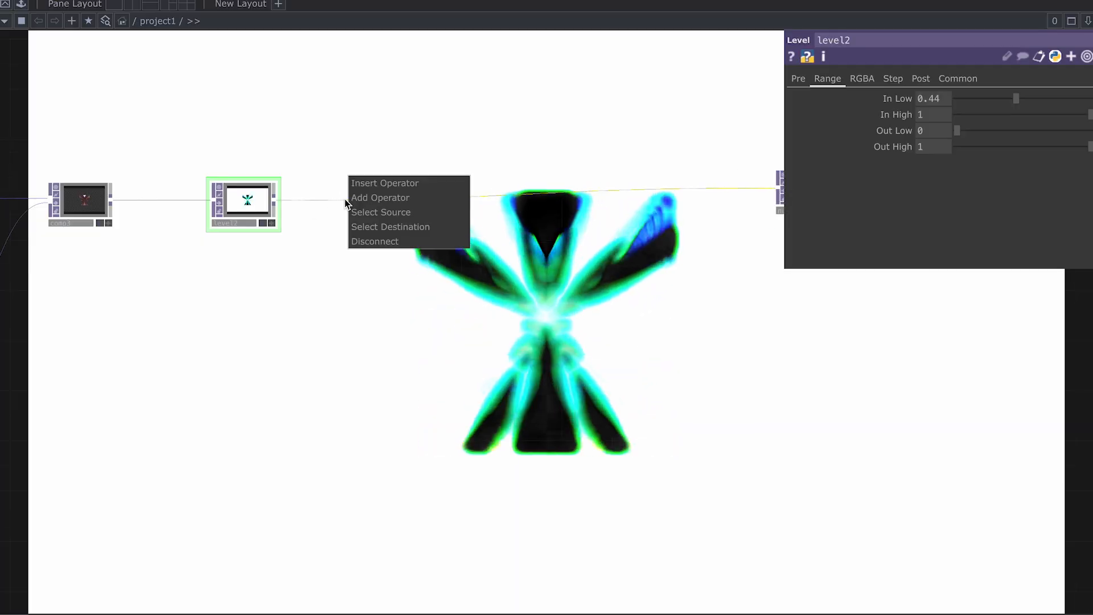
left_click(390, 187)
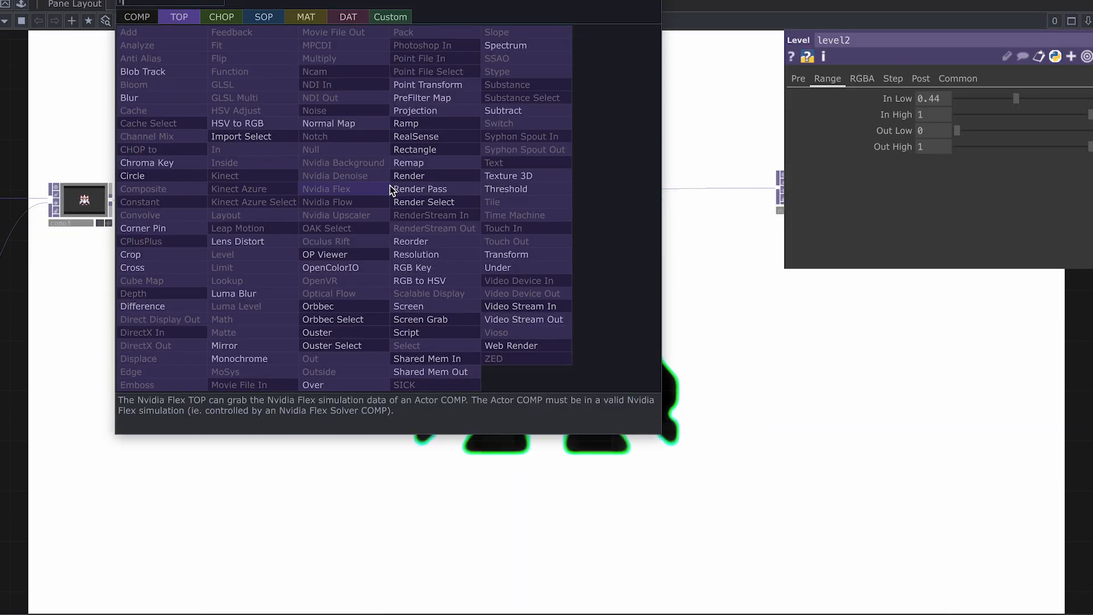
left_click(431, 269)
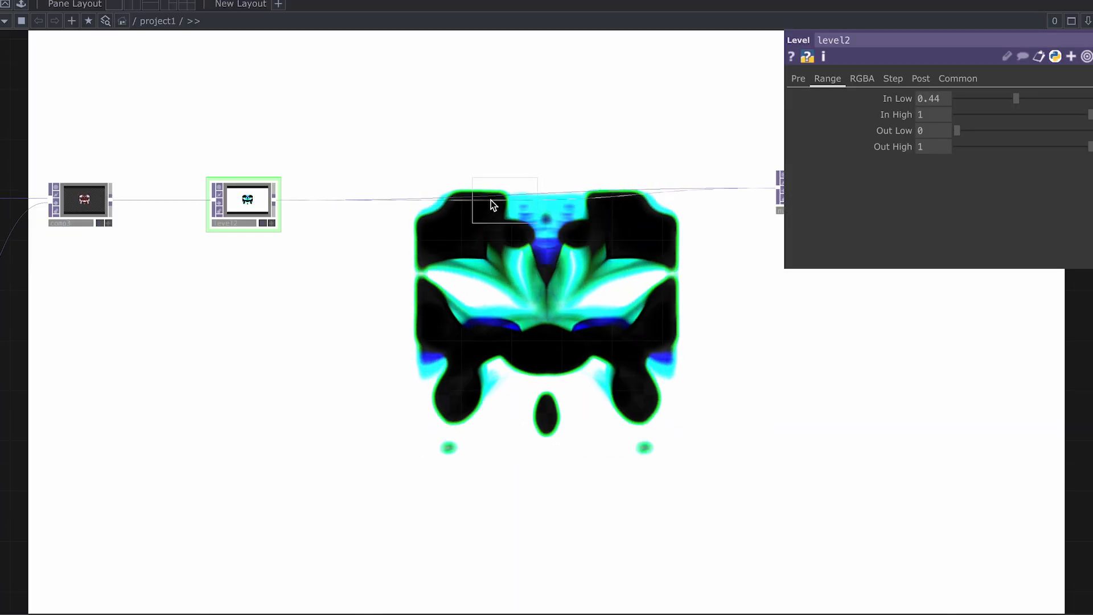
left_click(421, 203)
scroll(552, 230, "down", 1)
left_click_drag(530, 250, 300, 245)
scroll(488, 240, "down", 1)
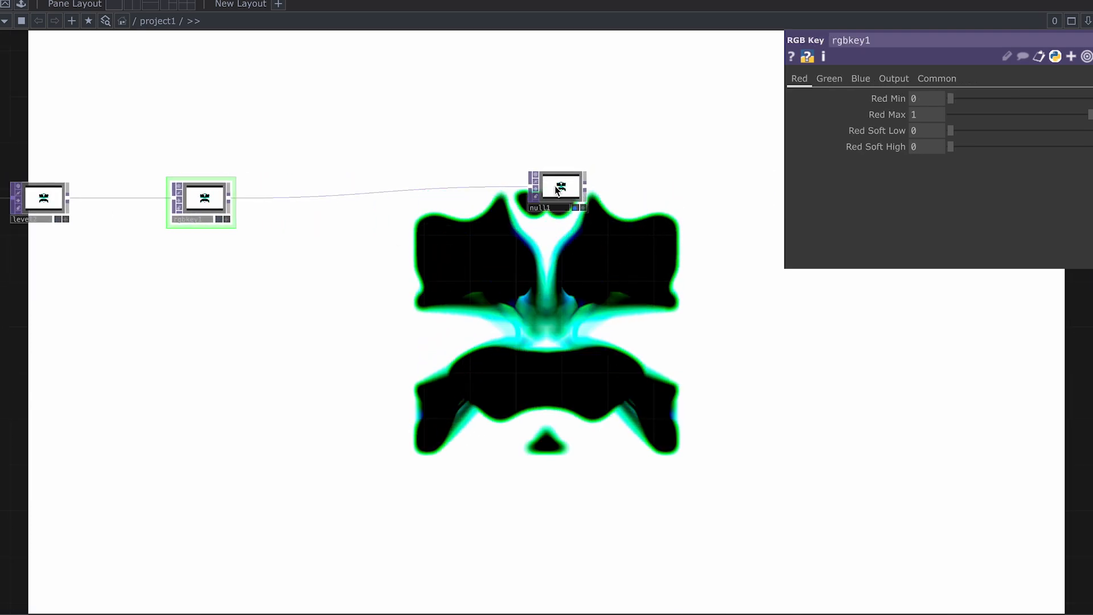
scroll(584, 193, "up", 2)
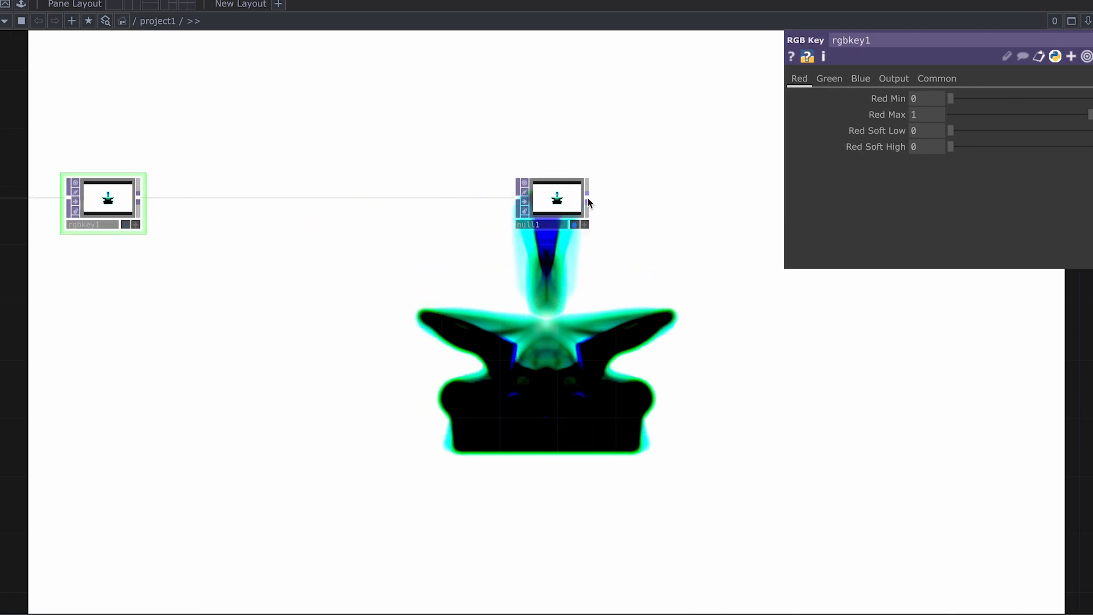
Step: Add an Out TOP, out1, after null1
right_click(588, 201)
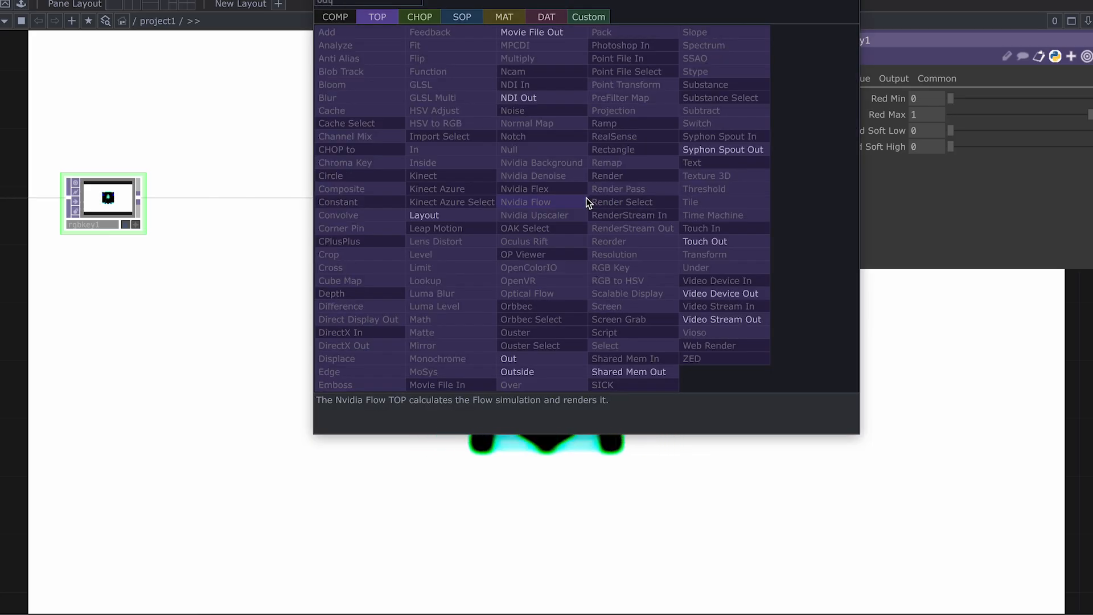
left_click(570, 358)
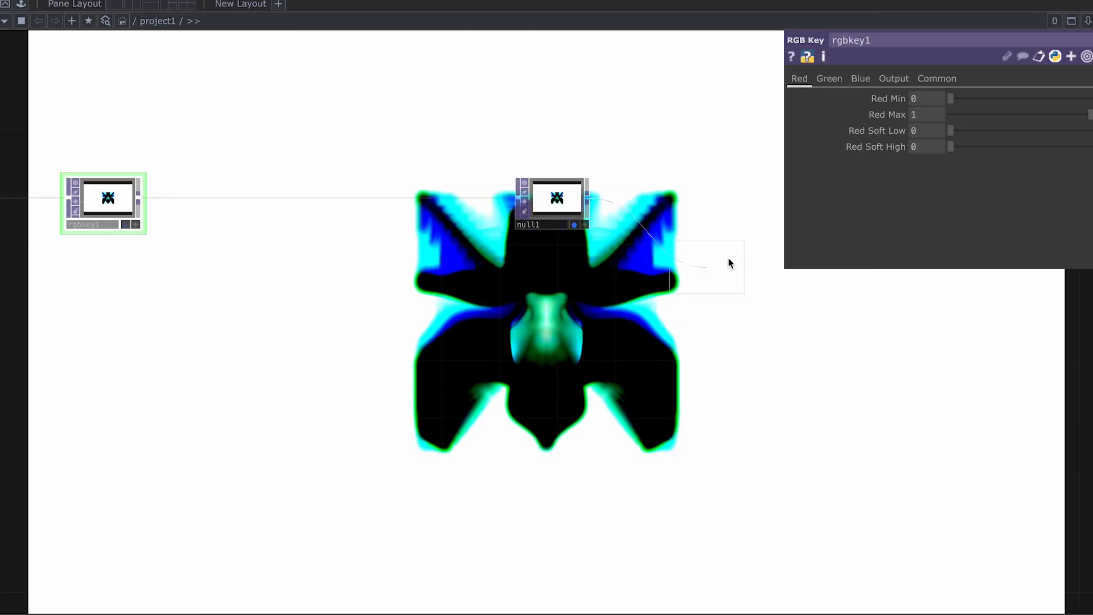
left_click(766, 215)
scroll(766, 215, "down", 4)
left_click_drag(396, 267, 655, 256)
scroll(655, 256, "down", 1)
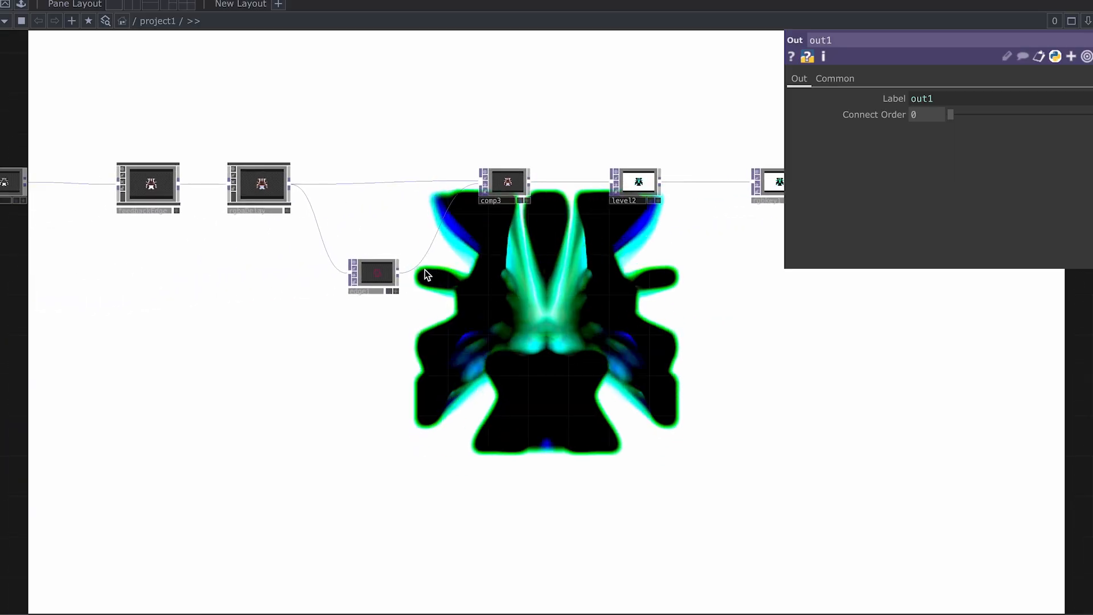
Step: After trying yellow, pink and dark indigo, set edge1's Edge Color to blue (0, 0.1843, 1)
left_click(389, 276)
left_click(920, 162)
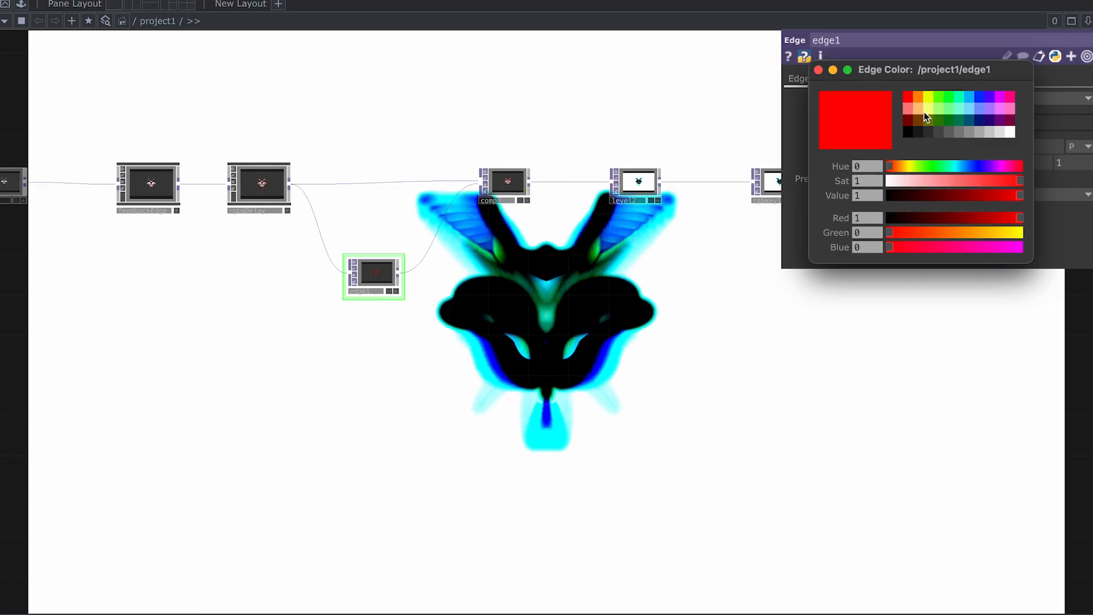
left_click(927, 95)
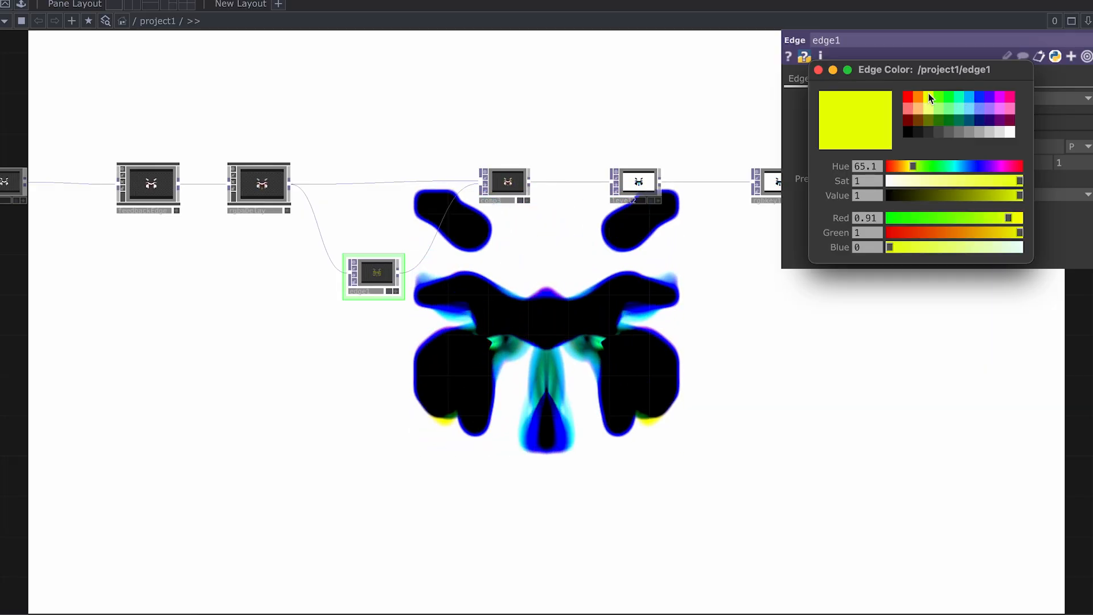
left_click(982, 96)
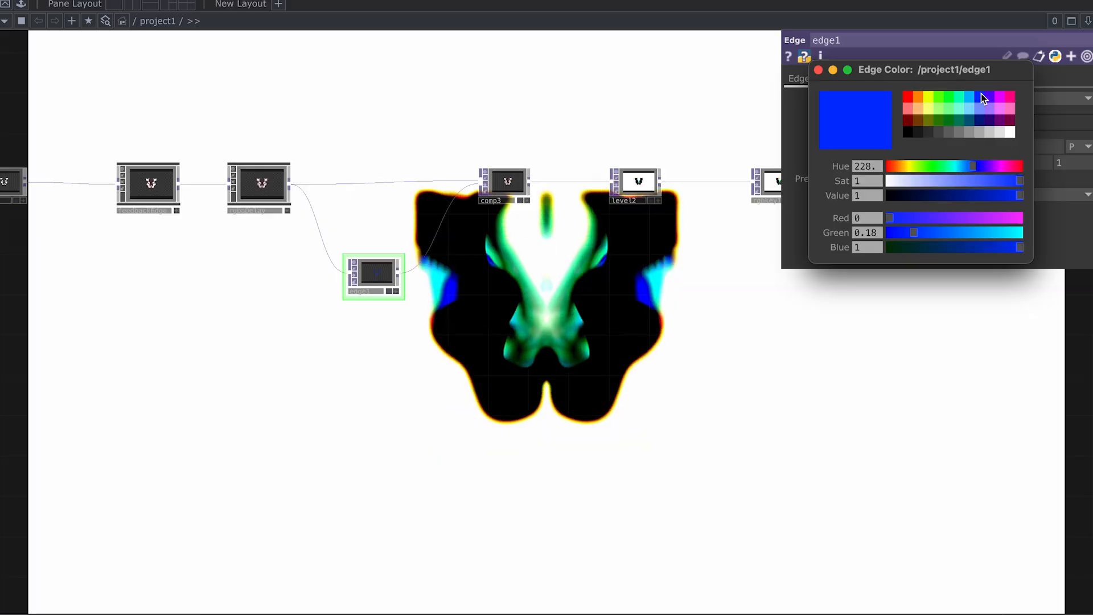
left_click(1009, 100)
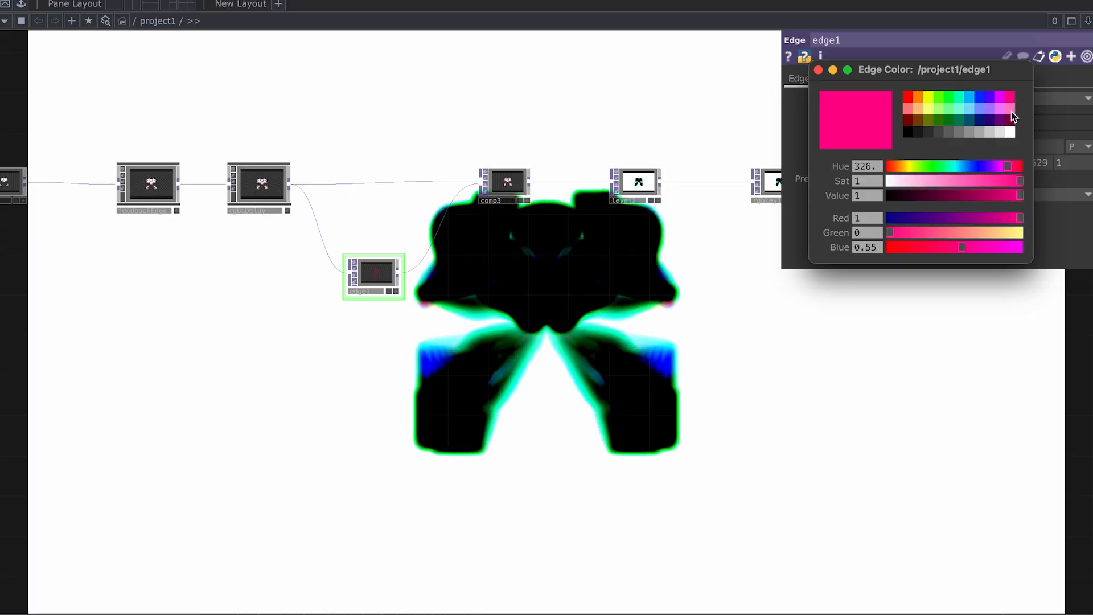
left_click(995, 117)
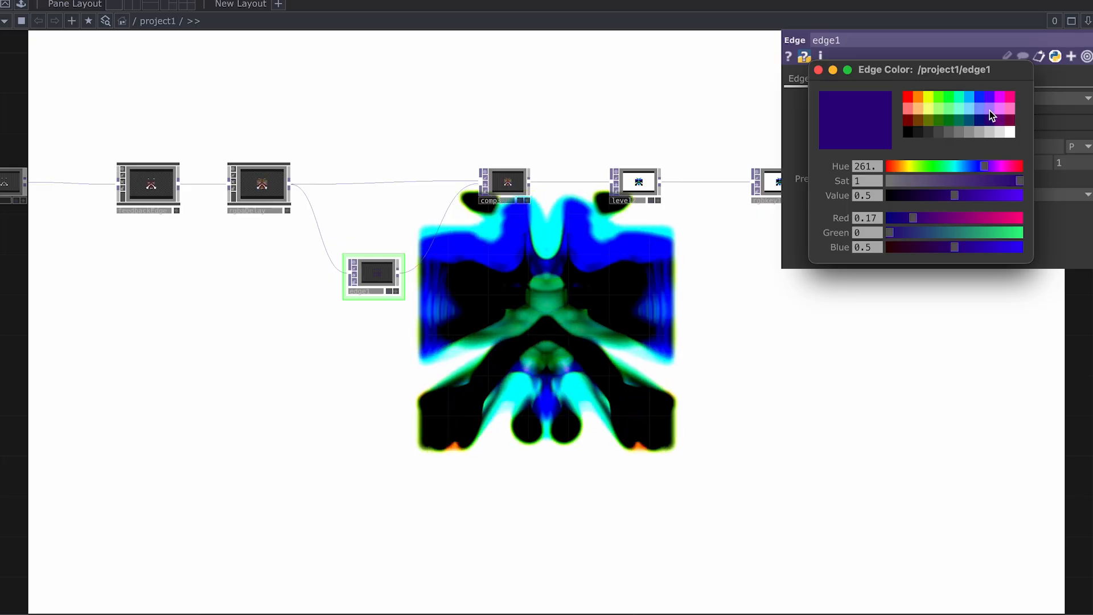
left_click(933, 97)
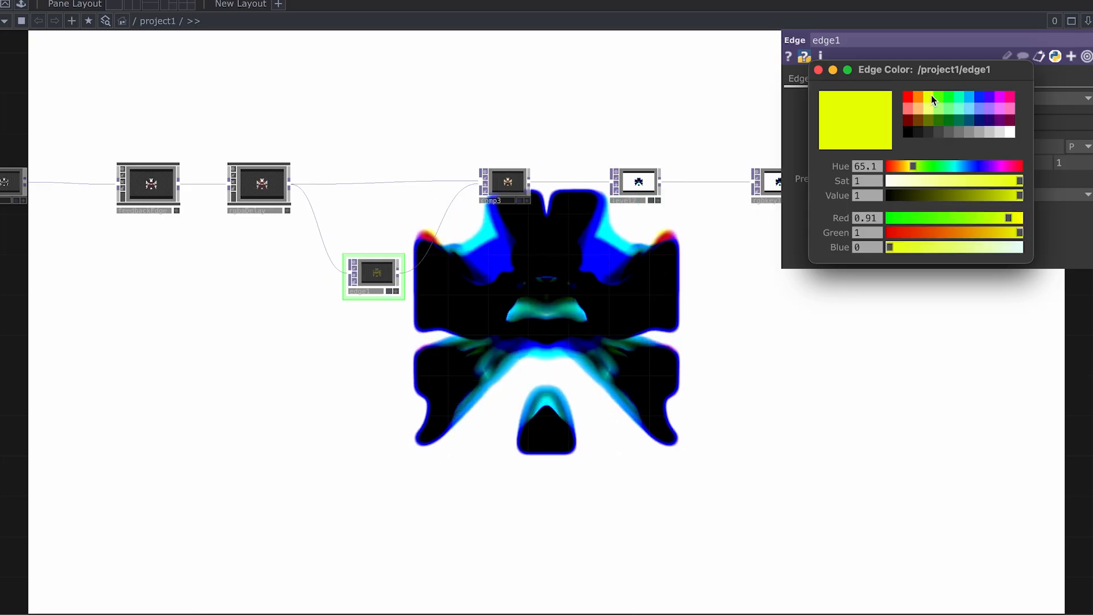
left_click(979, 97)
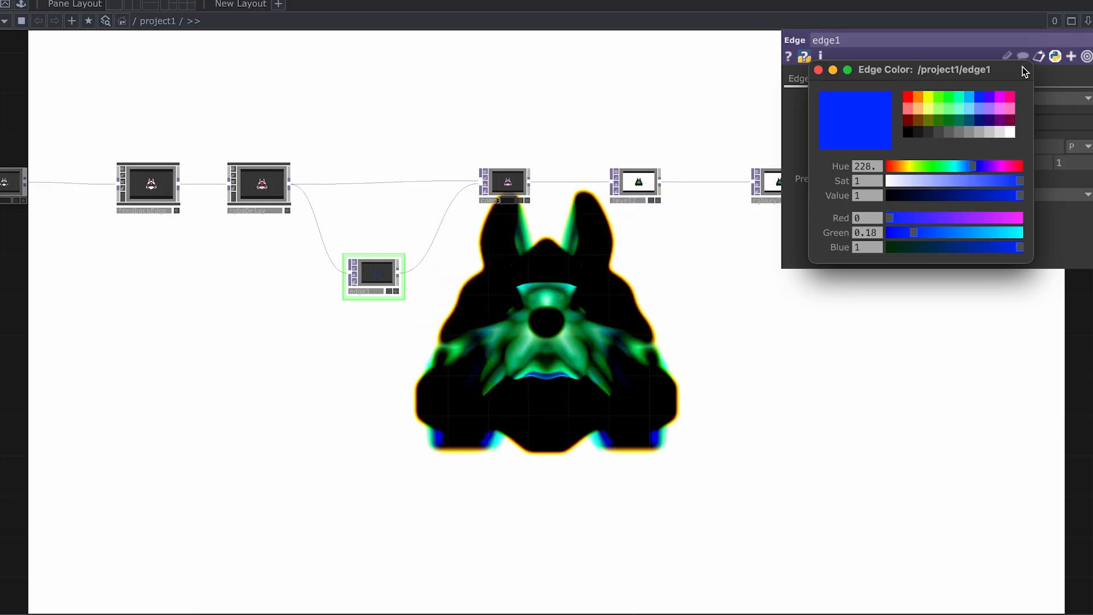
left_click(819, 70)
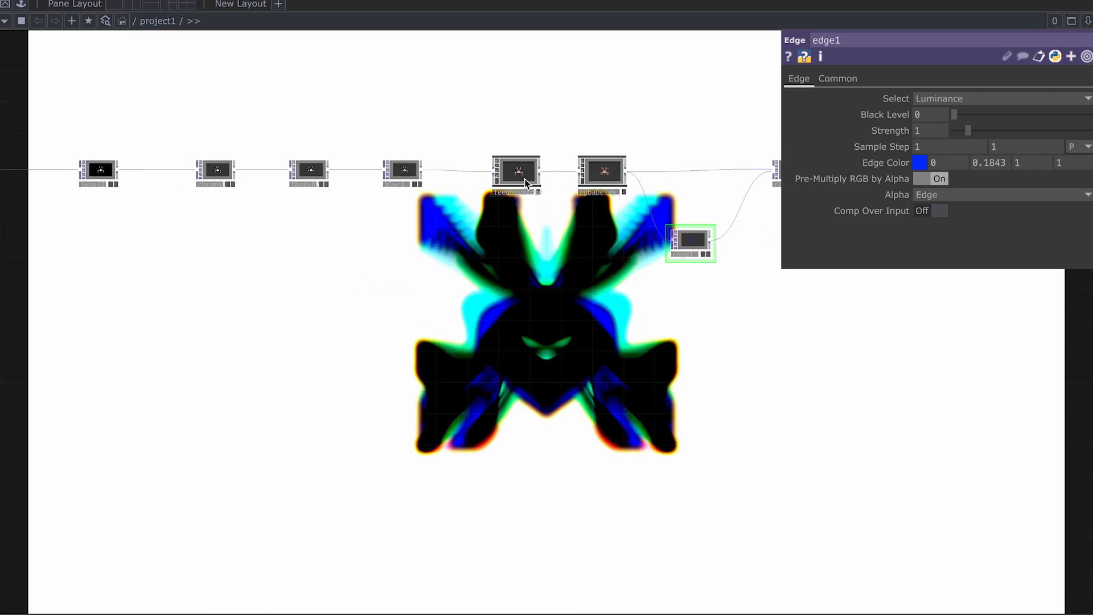
Step: Test feedbackEdge's Saturation Multiplier, Dry / Wet Mix and Scale, undoing the mix back to 0.946
left_click(525, 182)
scroll(552, 227, "up", 3)
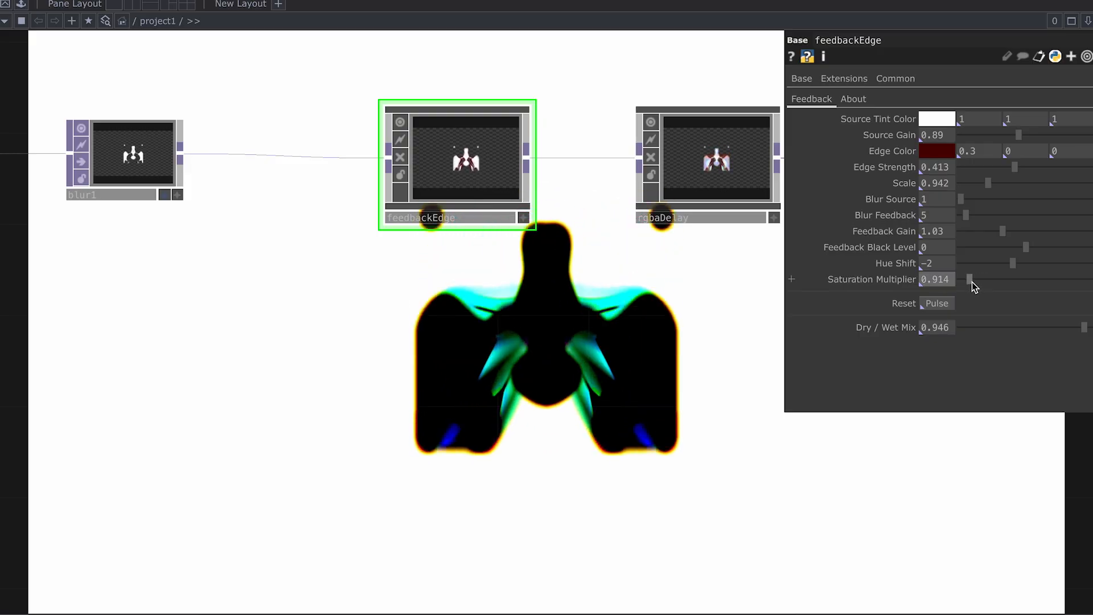
mouse_move(972, 282)
left_mouse_down()
mouse_move(1050, 278)
mouse_move(974, 280)
left_mouse_up()
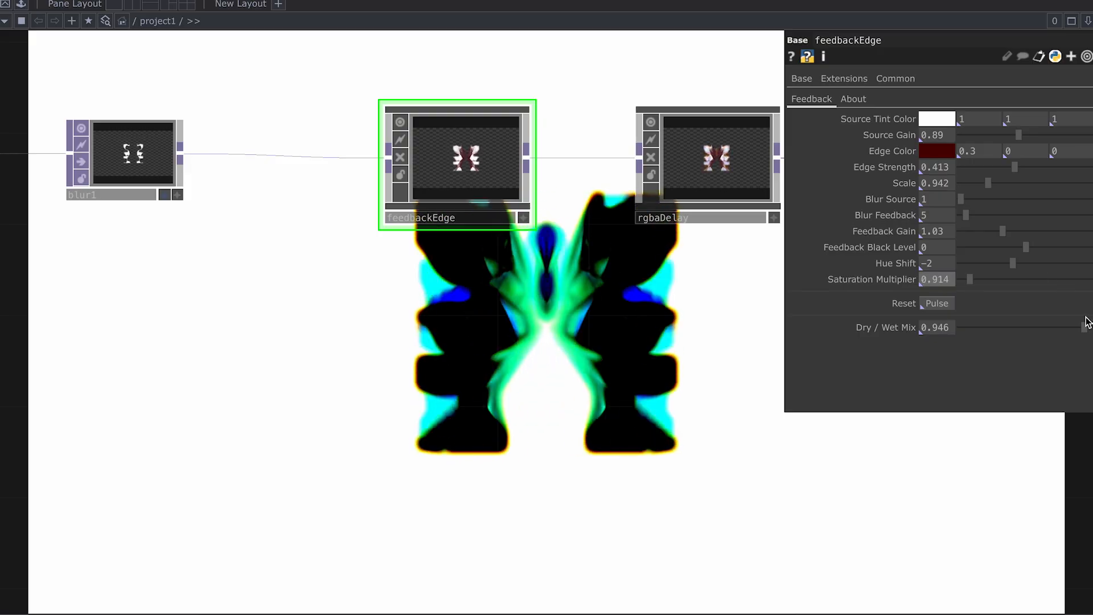
left_click_drag(1083, 329, 1080, 331)
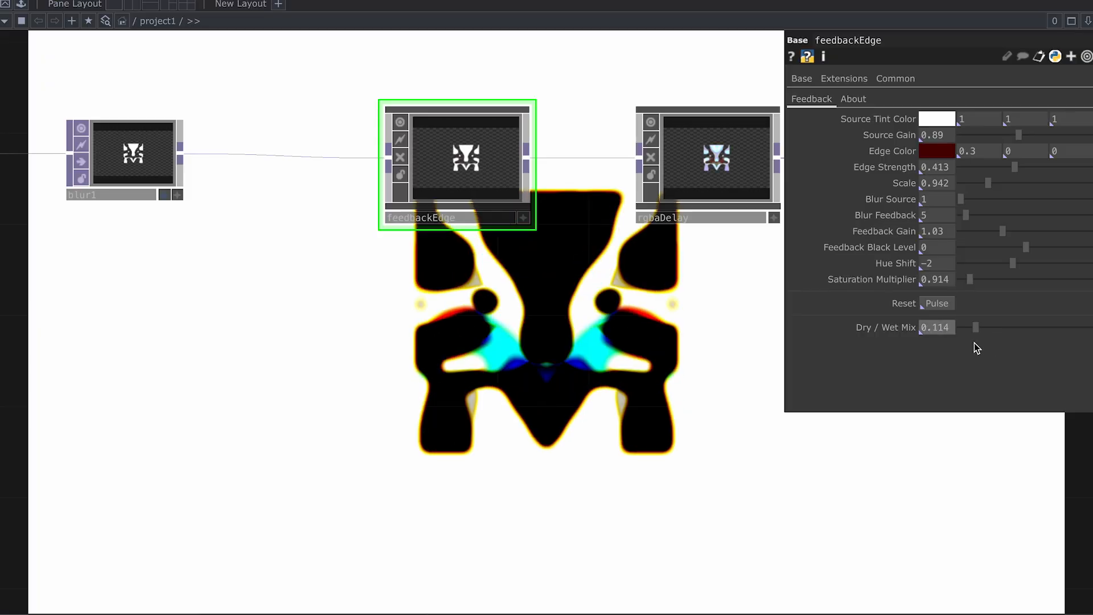
key("ctrl+z")
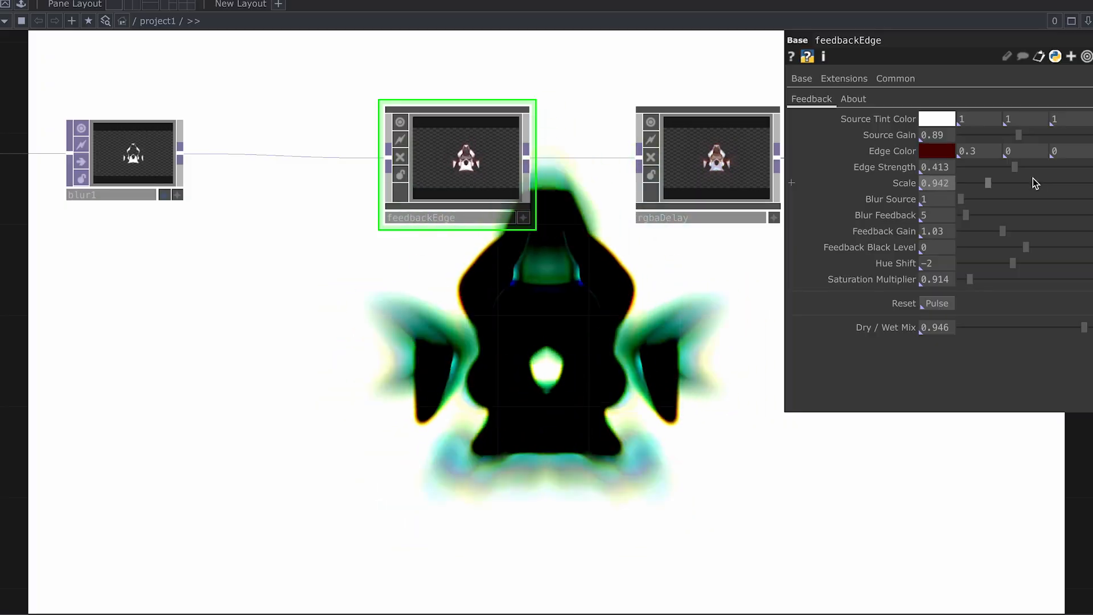
mouse_move(985, 182)
left_mouse_down()
mouse_move(976, 182)
mouse_move(988, 182)
left_mouse_up()
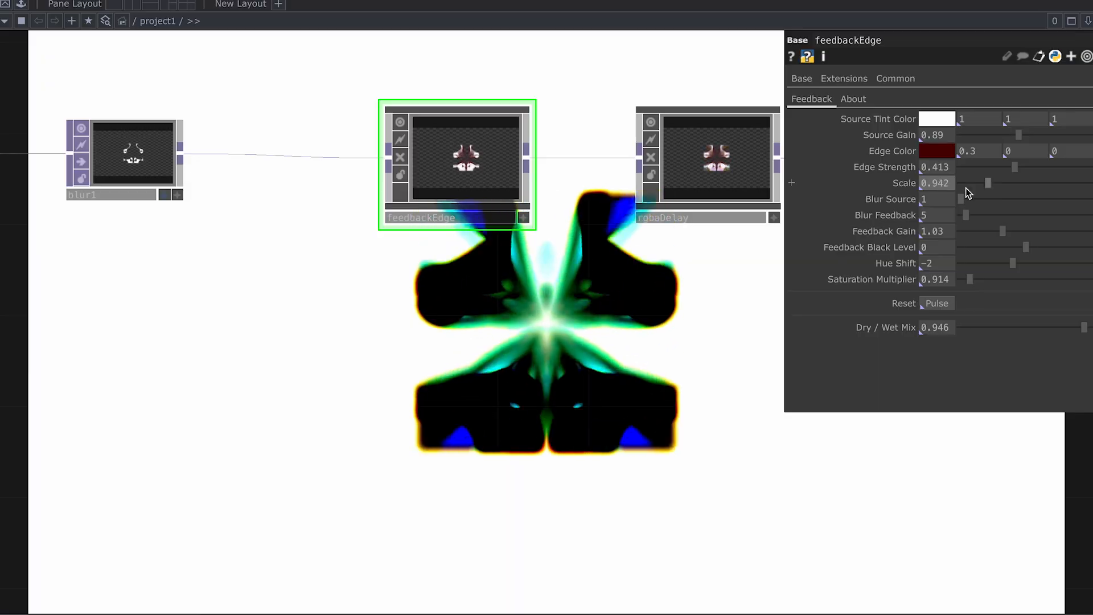
scroll(702, 245, "down", 1)
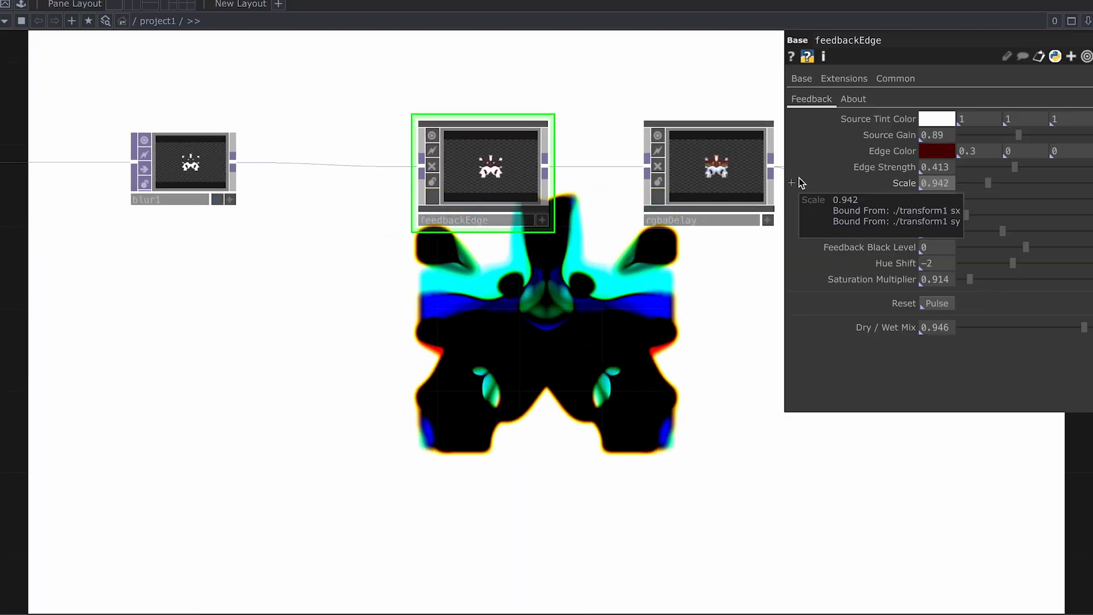
key("p")
middle_click_drag(665, 264, 440, 354)
Step: Pan and zoom out across the network to survey more nodes
left_click_drag(392, 361, 685, 301)
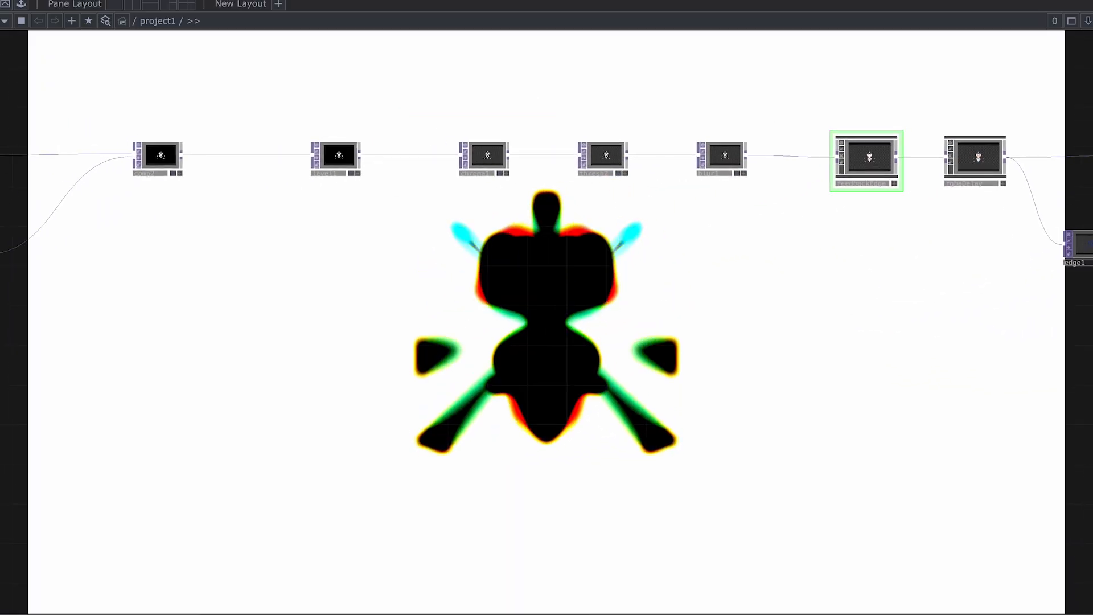
middle_click_drag(644, 307, 486, 333)
left_click_drag(486, 332, 854, 302)
middle_click_drag(624, 319, 588, 317)
left_click_drag(593, 327, 746, 303)
middle_click_drag(621, 293, 561, 290)
left_click_drag(651, 288, 752, 282)
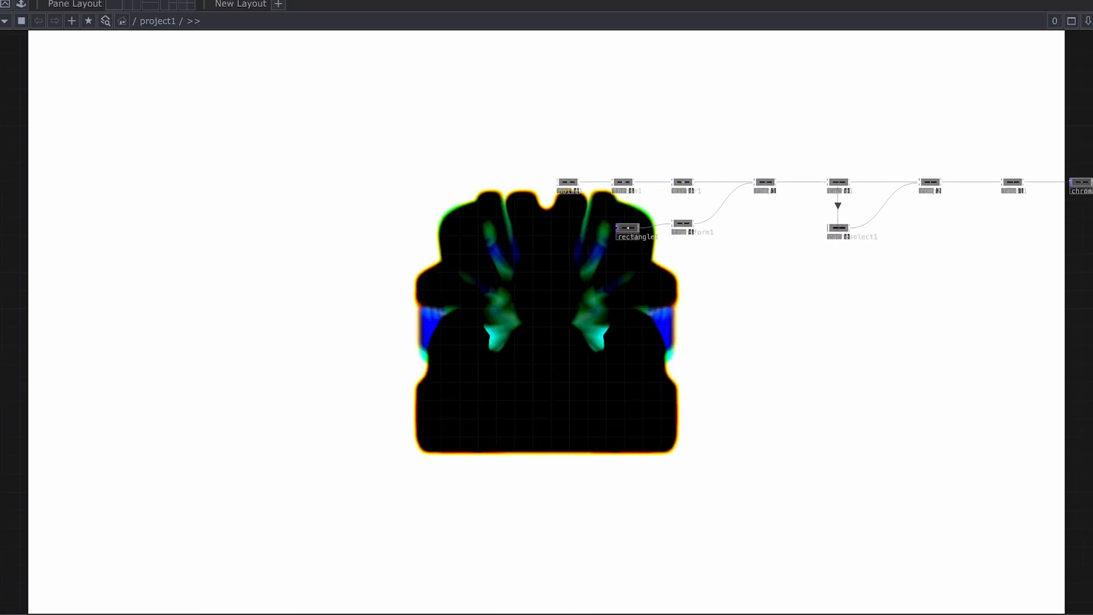
middle_click_drag(714, 291, 699, 290)
Step: Center the view on the CHOP chain, exit full screen, and switch to Finder's Tutorial folder
left_click_drag(699, 290, 619, 295)
middle_click_drag(619, 295, 587, 299)
left_click_drag(572, 292, 620, 281)
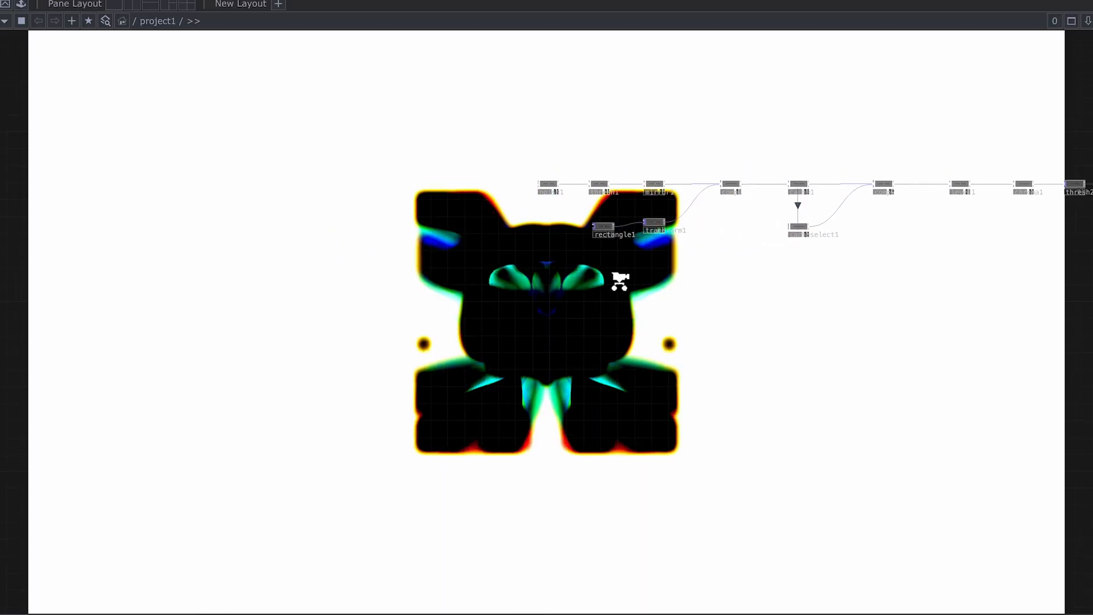
middle_click_drag(564, 283, 580, 281)
left_click_drag(581, 281, 593, 277)
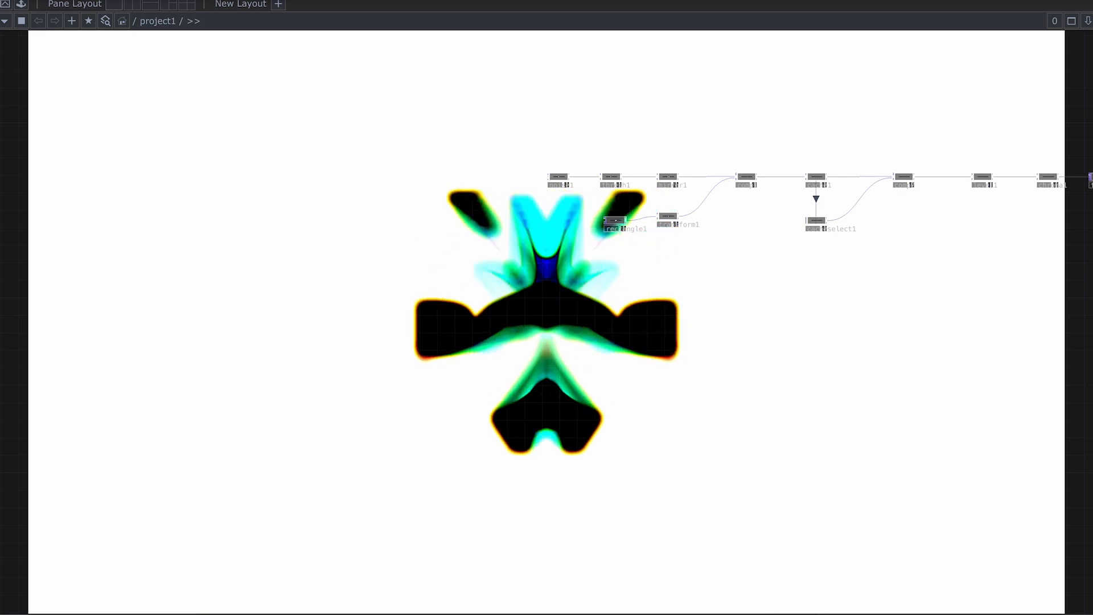
key("ctrl+super+f")
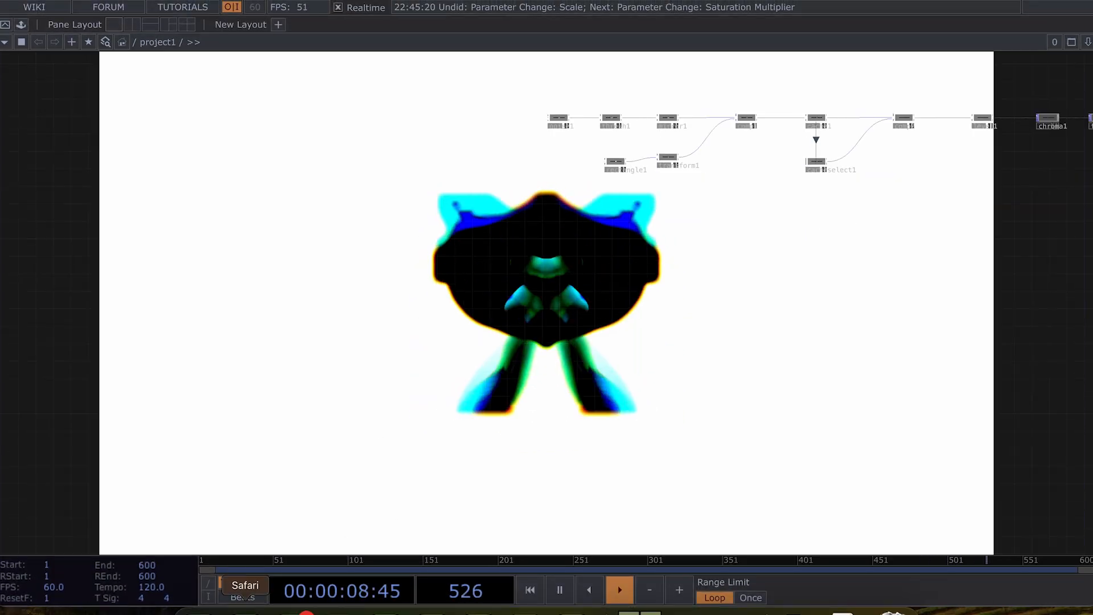
left_click(198, 612)
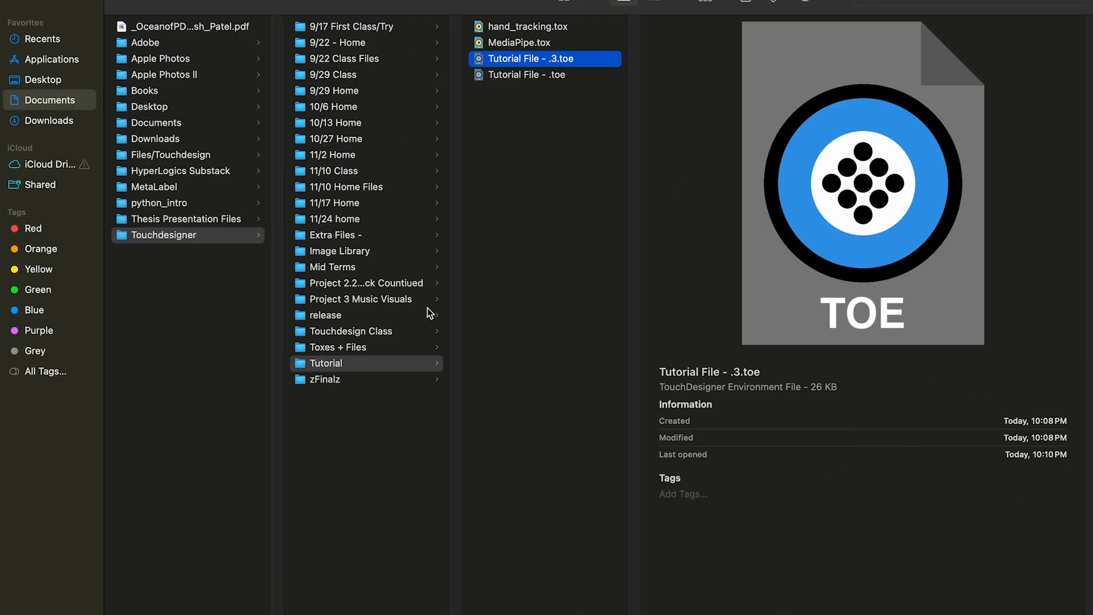
Step: Shrink and move the Finder window, then select hand_tracking.tox and MediaPipe.tox
left_click(48, 1)
left_click_drag(623, 270, 716, 329)
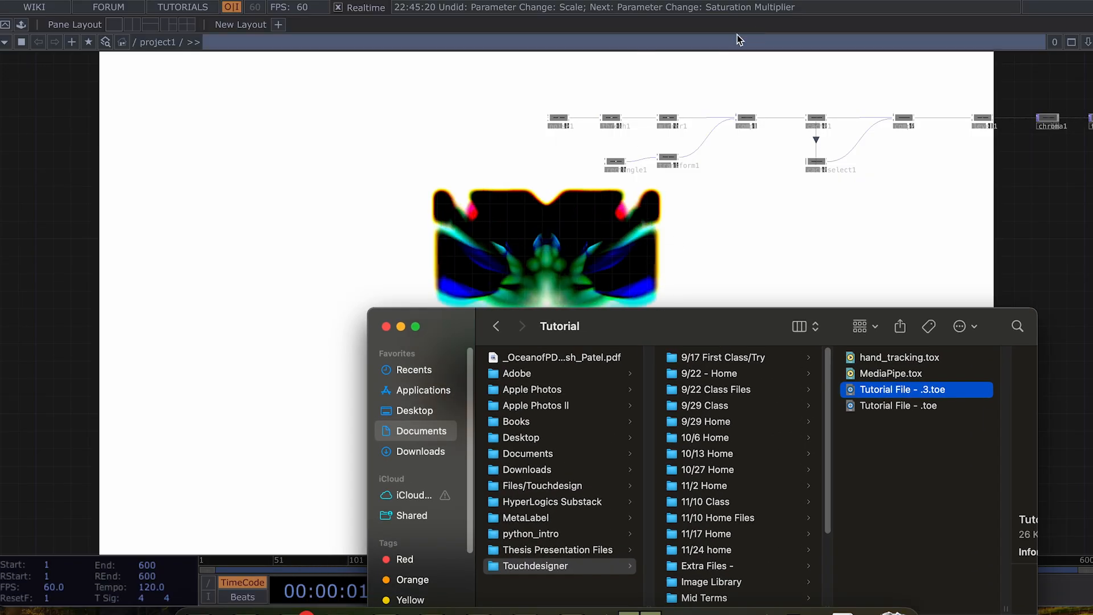
left_click(894, 359)
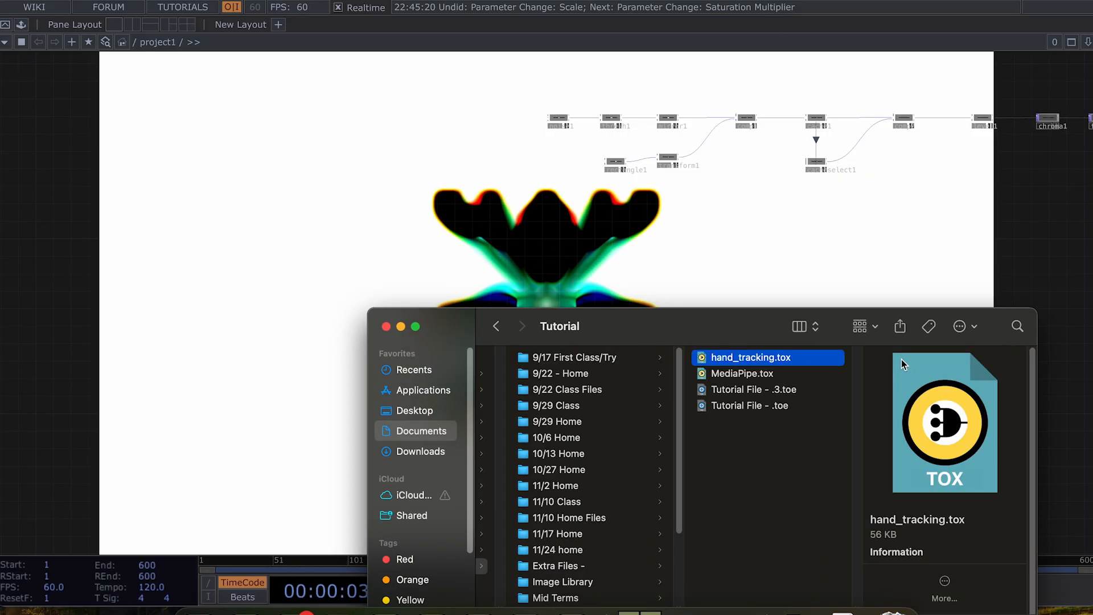
left_click(779, 374, "shift")
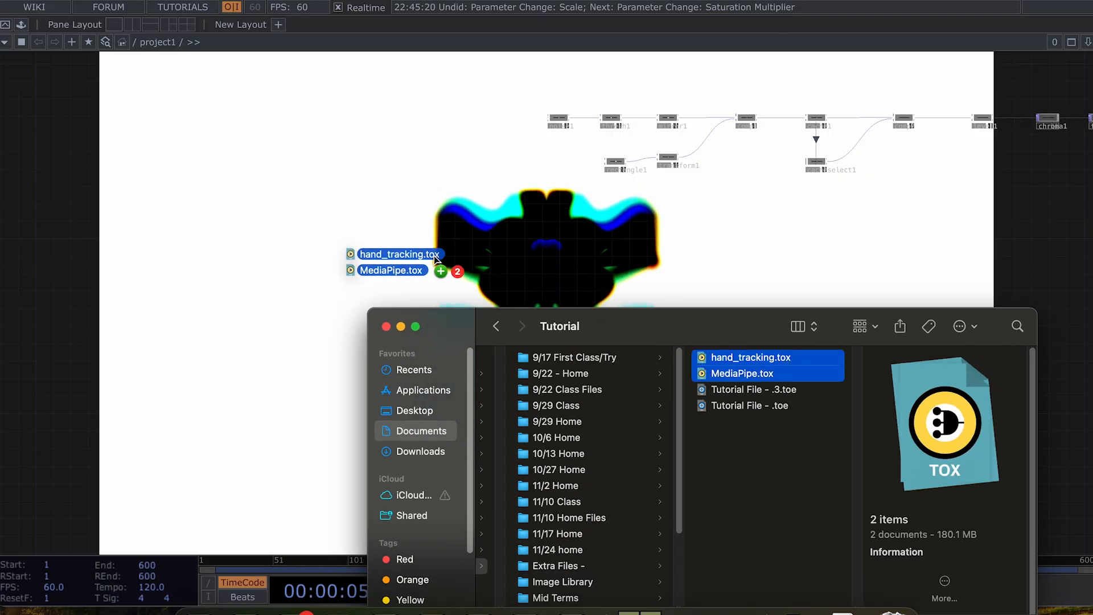
Step: Return TouchDesigner to full screen and place the MediaPipe node over the visual
left_click(39, 0)
scroll(476, 341, "up", 5)
left_click_drag(403, 295, 639, 291)
Step: Turn off MediaPipe's face, facial landmark, pose, object and image classification detection
left_click_drag(560, 288, 520, 284)
key("p")
left_click(904, 177)
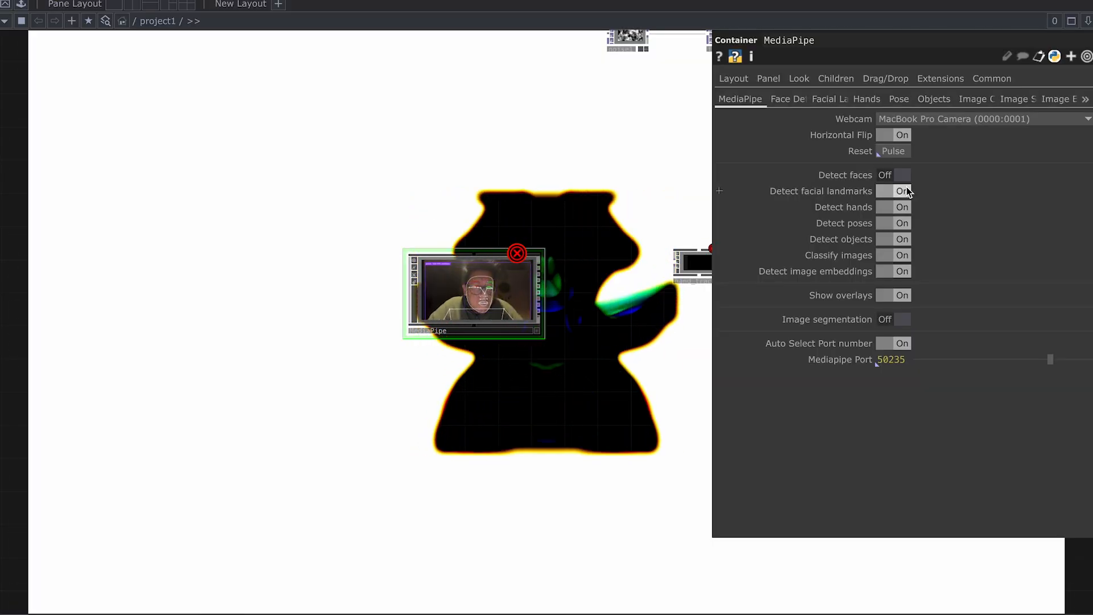
left_click(905, 189)
left_click(904, 224)
left_click(903, 239)
left_click(906, 256)
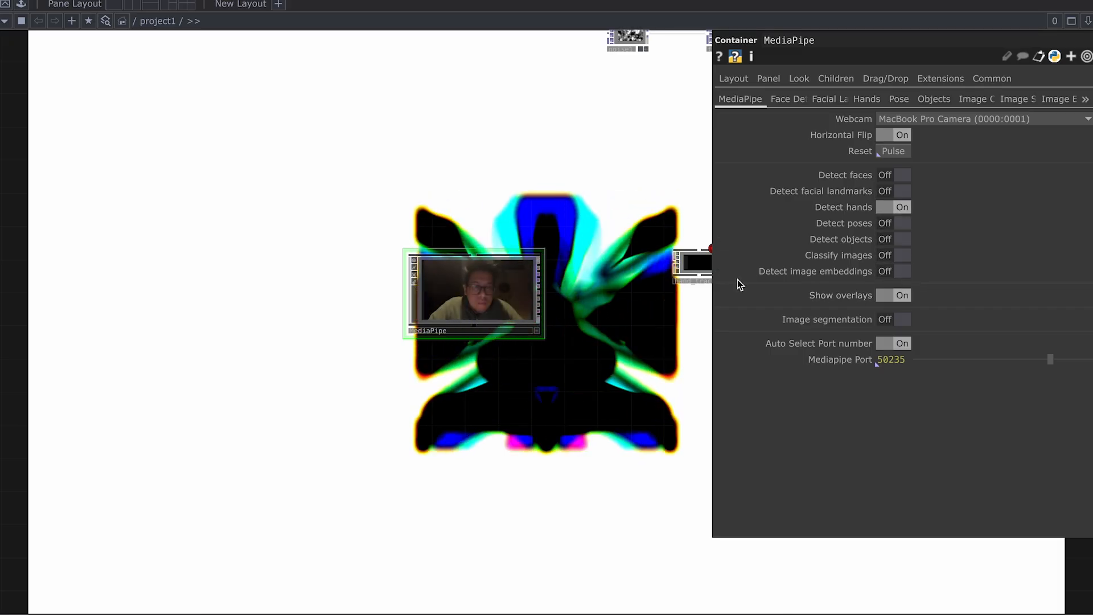
Step: Pan the network left and move the hand_tracking node lower
scroll(625, 349, "down", 1)
left_click_drag(624, 349, 417, 310)
scroll(564, 279, "up", 2)
left_click_drag(561, 244, 524, 273)
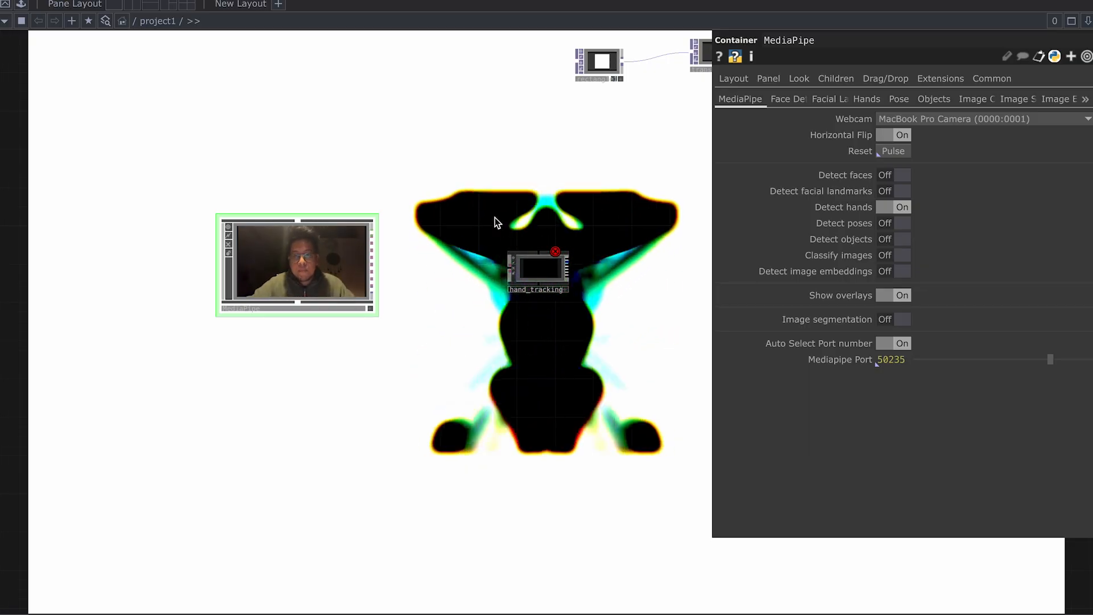
Step: Reposition the view and move hand_tracking left so MediaPipe's hands output feeds it
scroll(457, 184, "up", 3)
left_click_drag(456, 183, 226, 106)
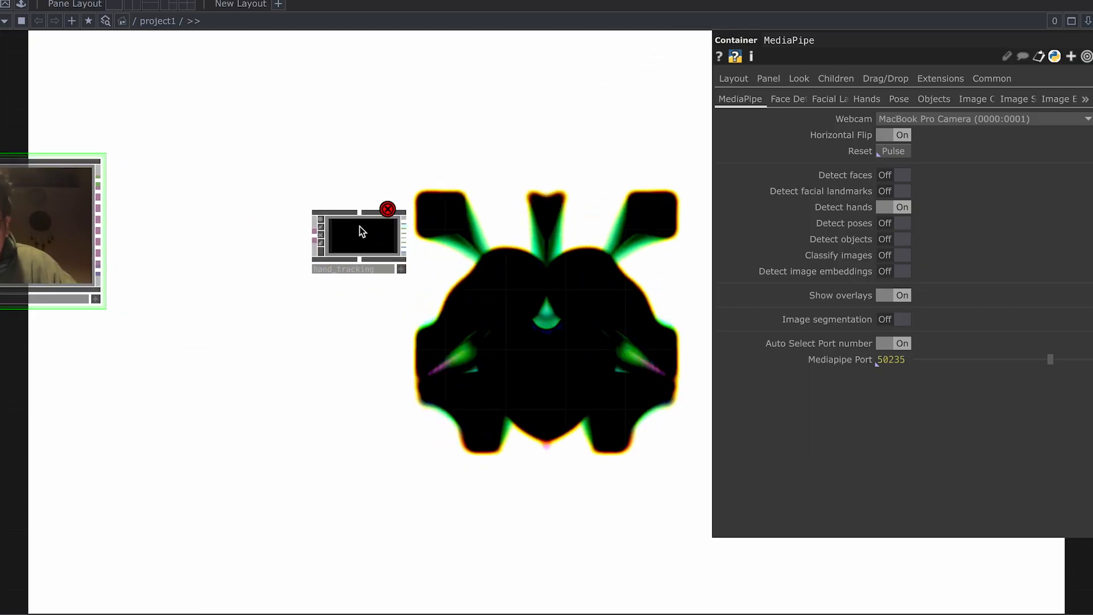
scroll(318, 173, "up", 1)
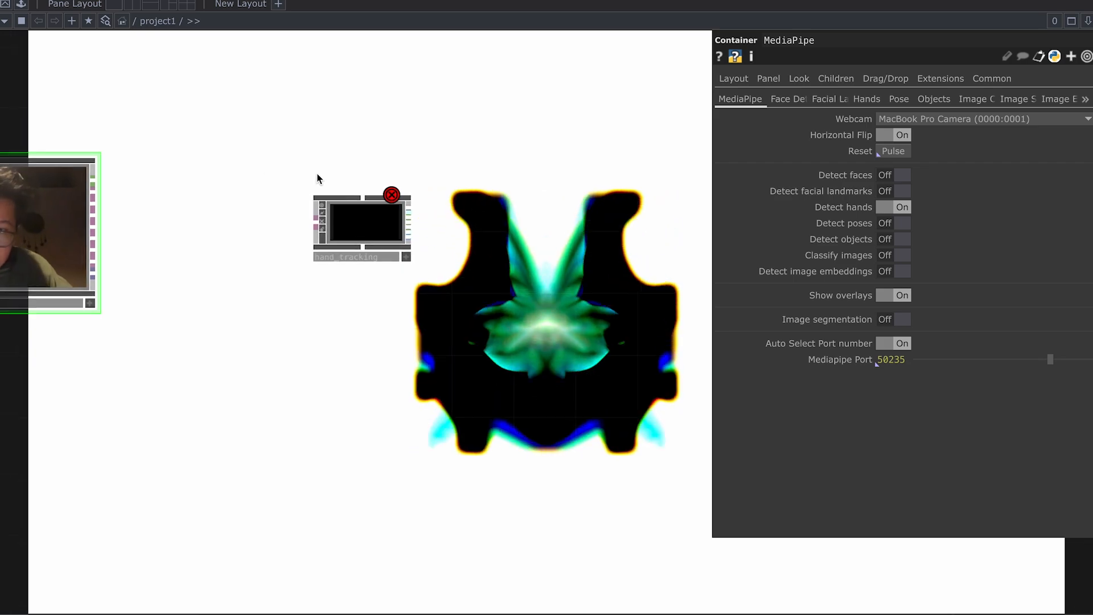
left_click_drag(357, 165, 344, 164)
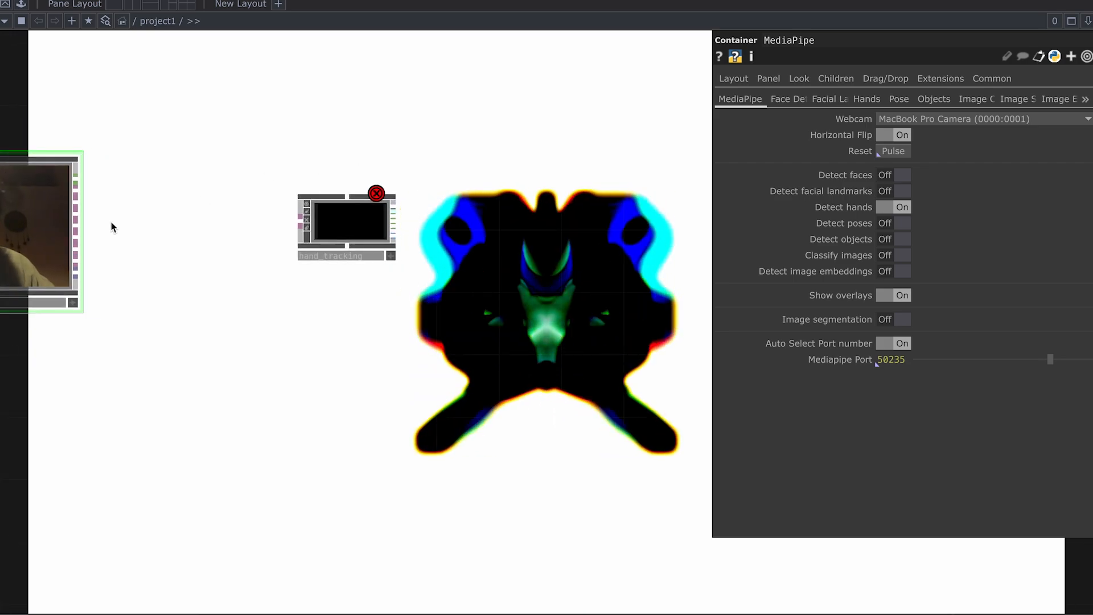
left_click_drag(100, 213, 105, 218)
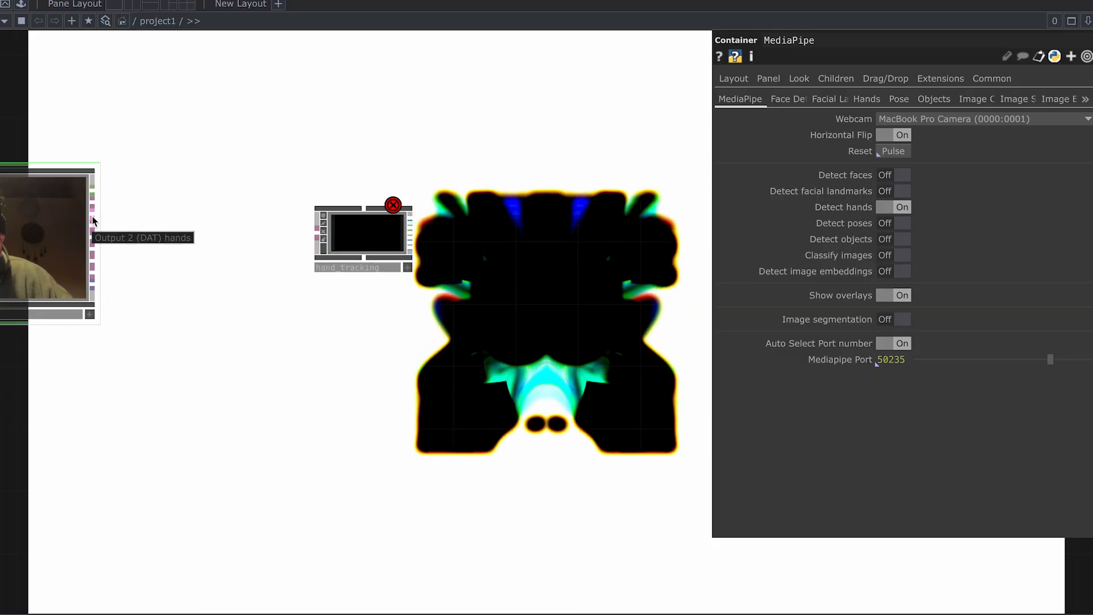
scroll(319, 279, "down", 3)
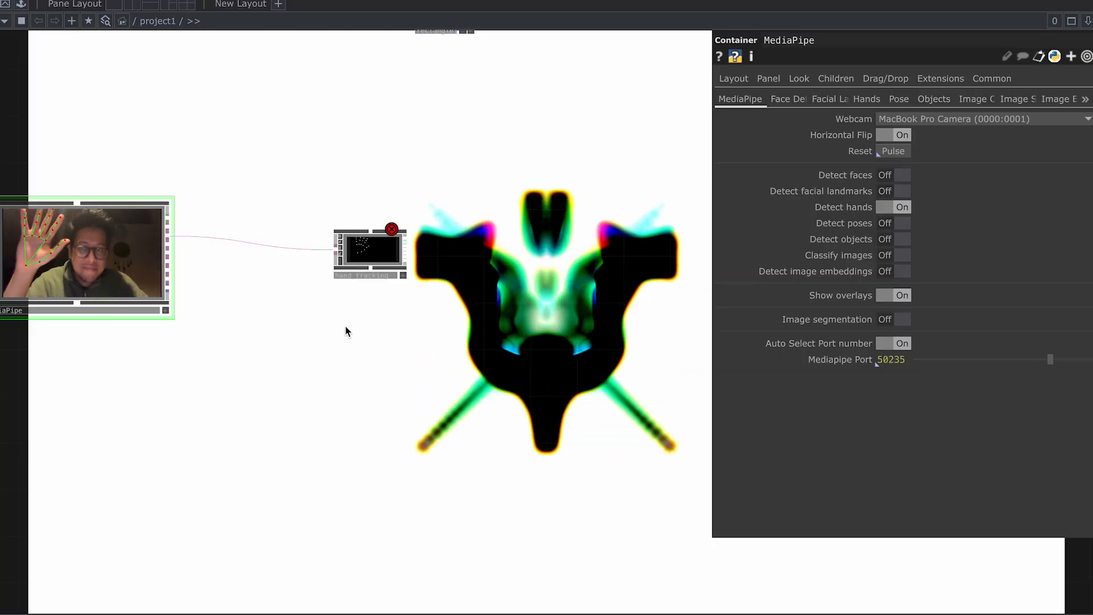
scroll(360, 258, "up", 5)
left_click_drag(419, 246, 449, 258)
scroll(446, 258, "down", 2)
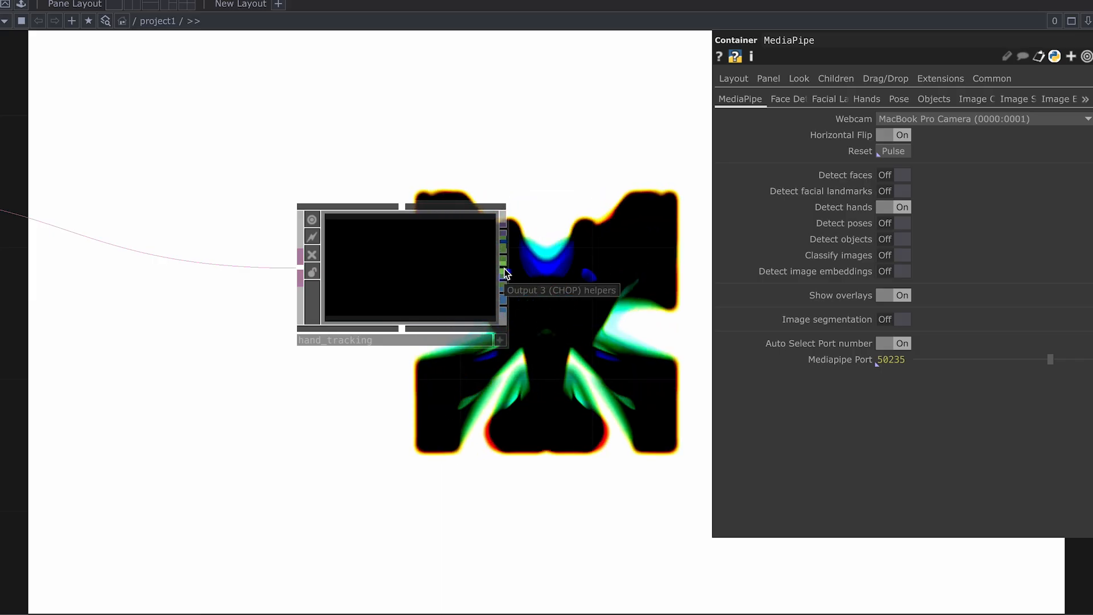
right_click(507, 265)
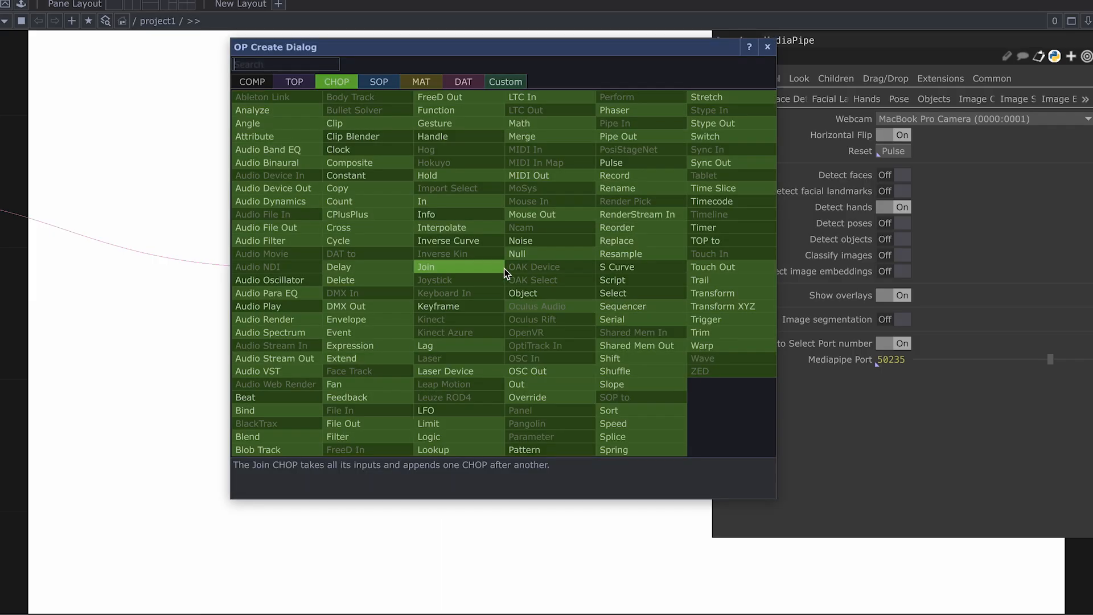
Step: Add a null2 Null CHOP after hand_tracking and view channels like h1:pinch_midpoint:distance
left_click(532, 253)
left_click(804, 283)
left_click_drag(660, 400, 337, 399)
scroll(514, 285, "up", 10)
scroll(494, 308, "down", 5)
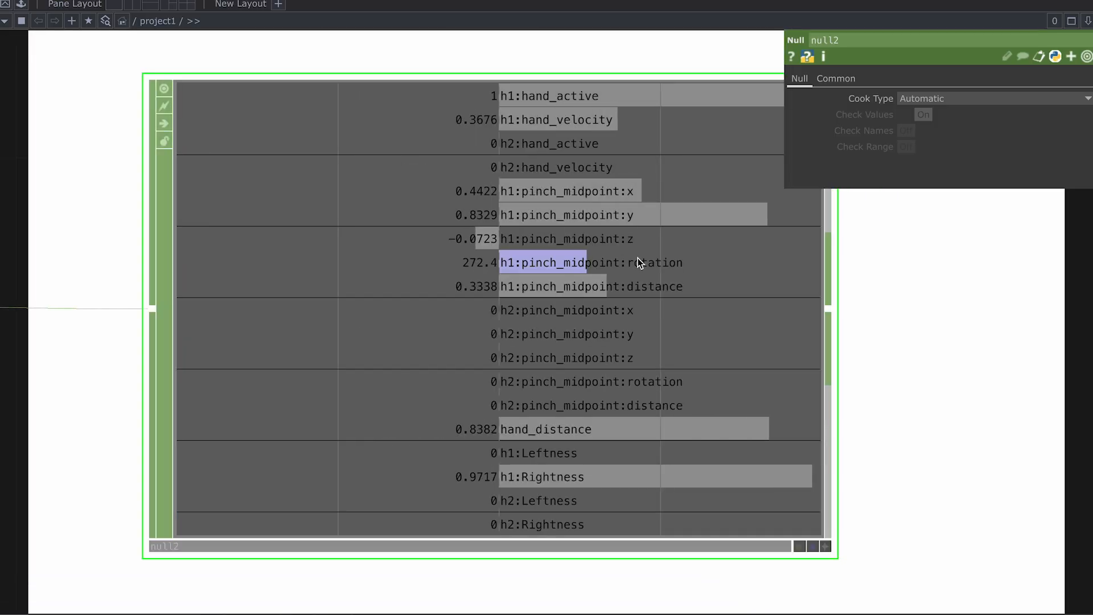
scroll(629, 262, "down", 5)
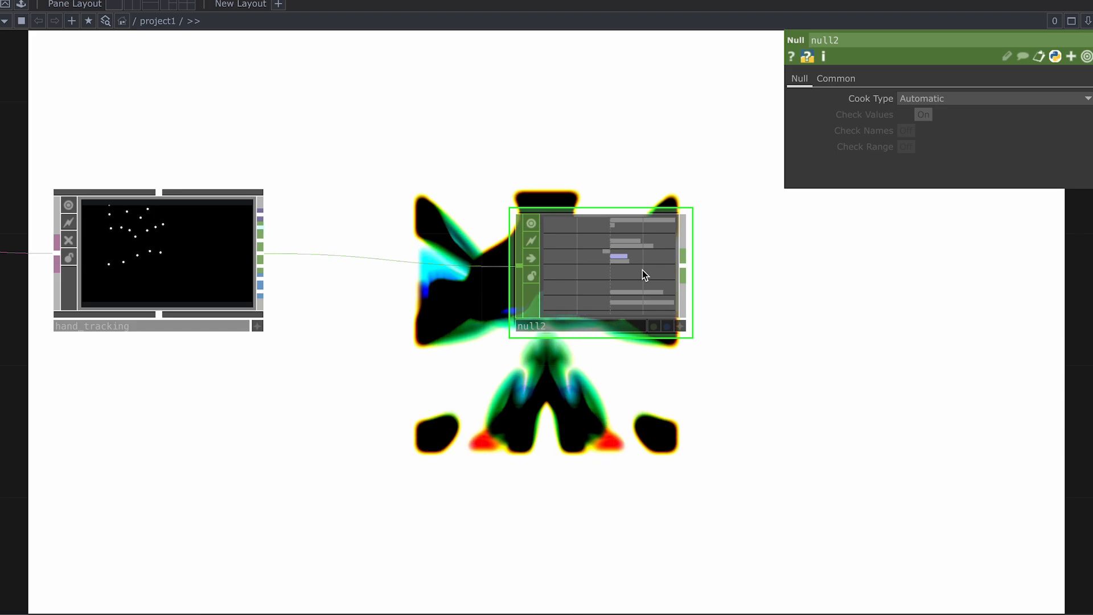
scroll(643, 270, "up", 5)
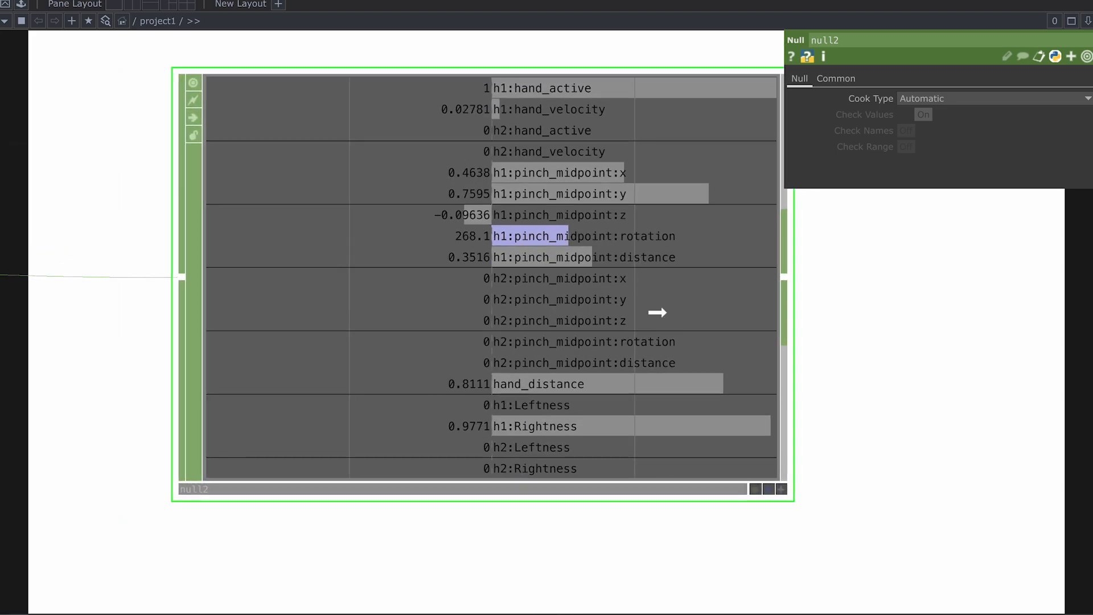
scroll(695, 300, "down", 2)
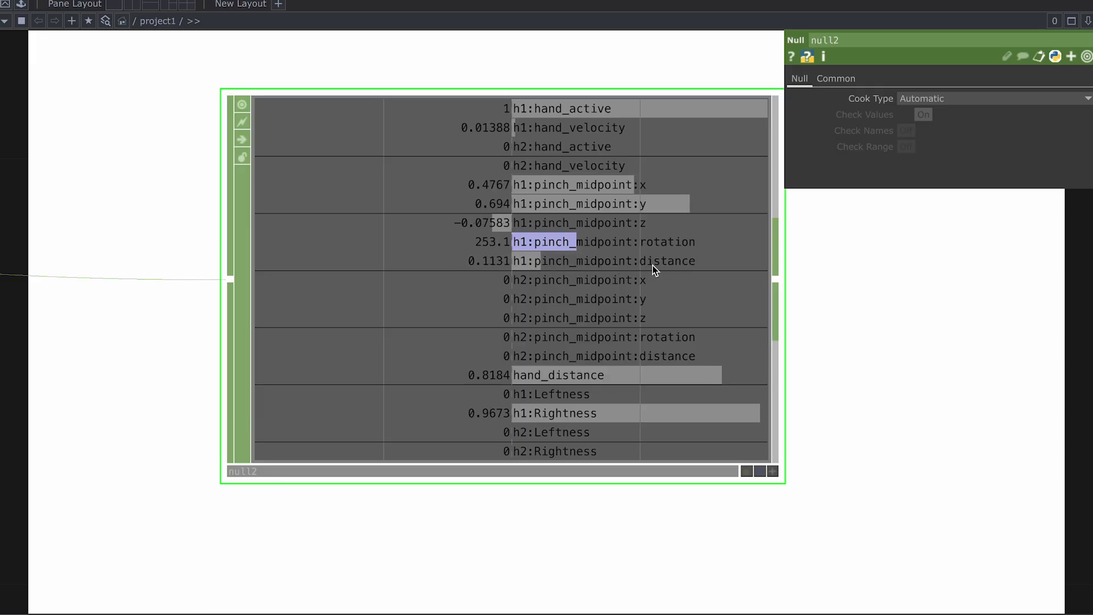
scroll(710, 261, "down", 4)
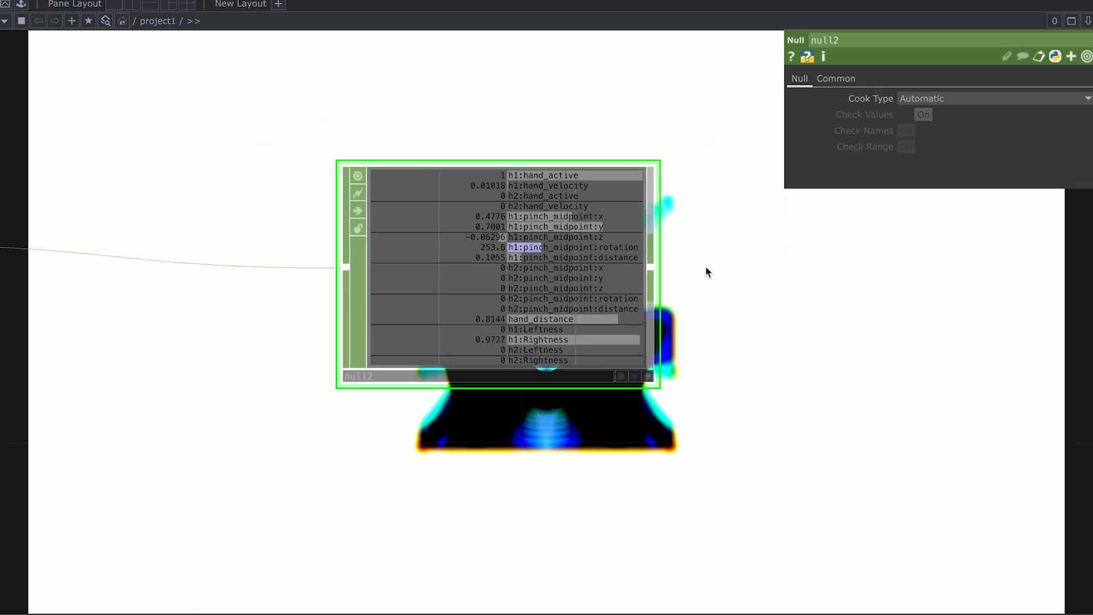
Step: Add a select1 Select CHOP after null2 and position it to the right
right_click(656, 269)
type("selec")
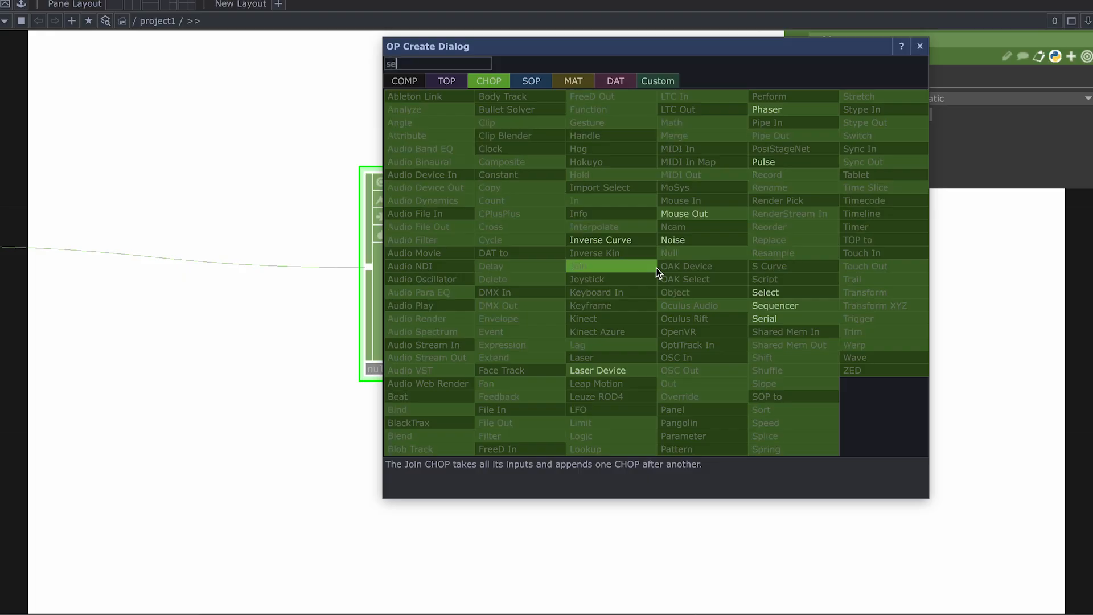
left_click(757, 293)
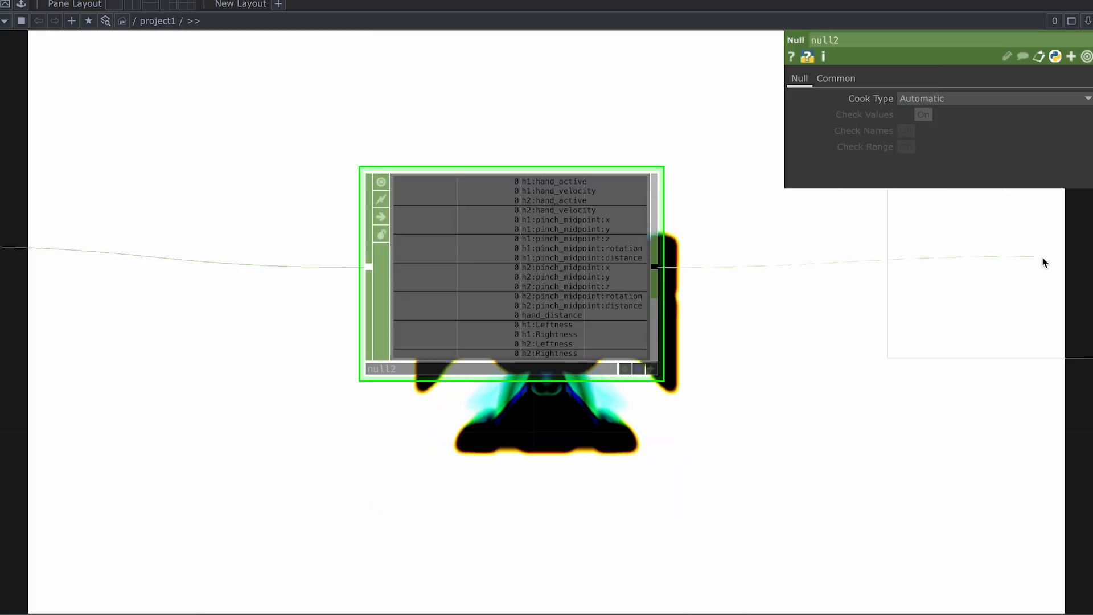
left_click(1038, 266)
scroll(820, 440, "down", 4)
left_click_drag(820, 439, 310, 392)
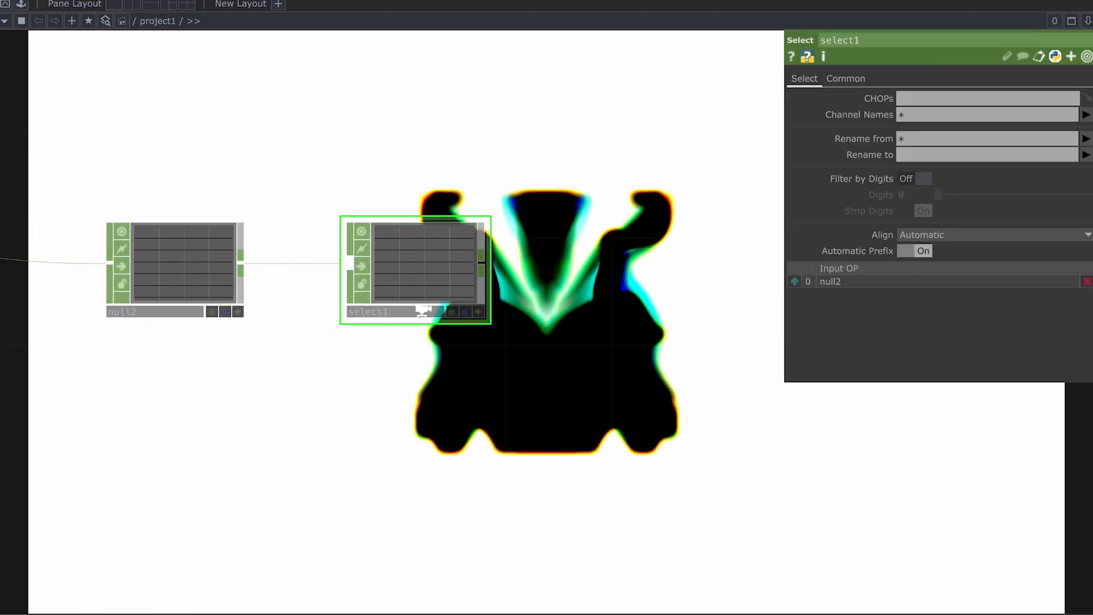
scroll(424, 318, "up", 2)
left_click_drag(398, 275, 536, 270)
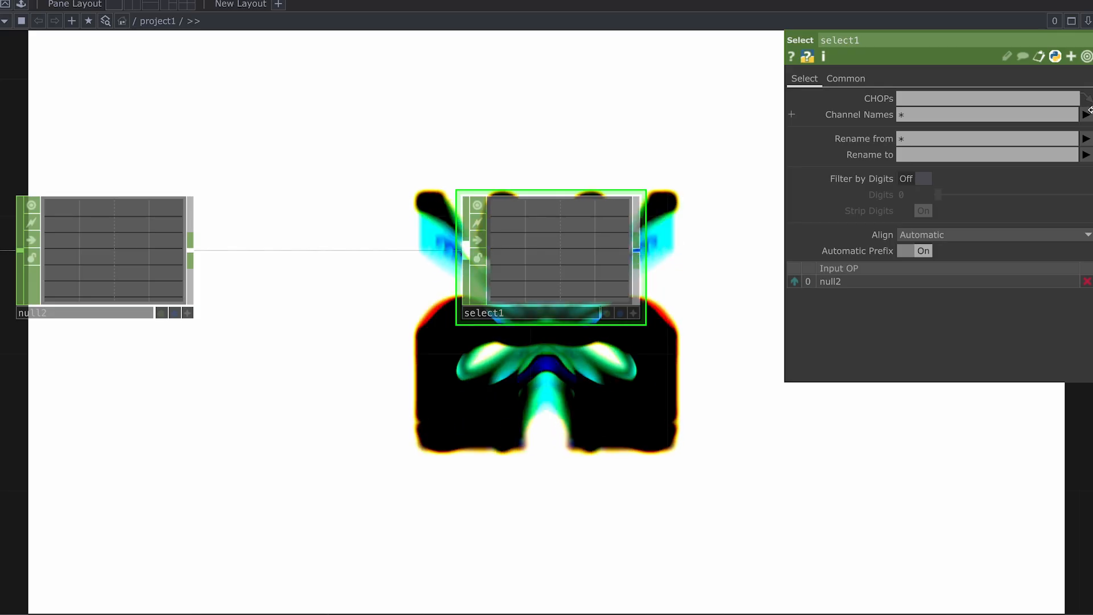
Step: Set select1's Channel Names to keep only h1:pinch_midpoint:distance
left_click(1086, 114)
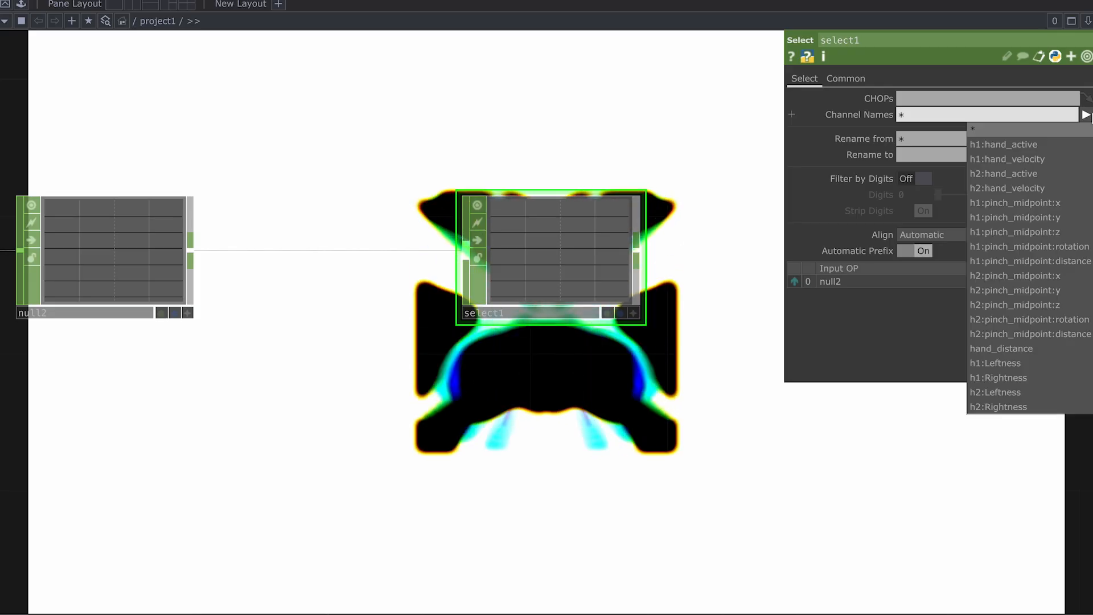
left_click(1077, 261)
scroll(593, 273, "up", 2)
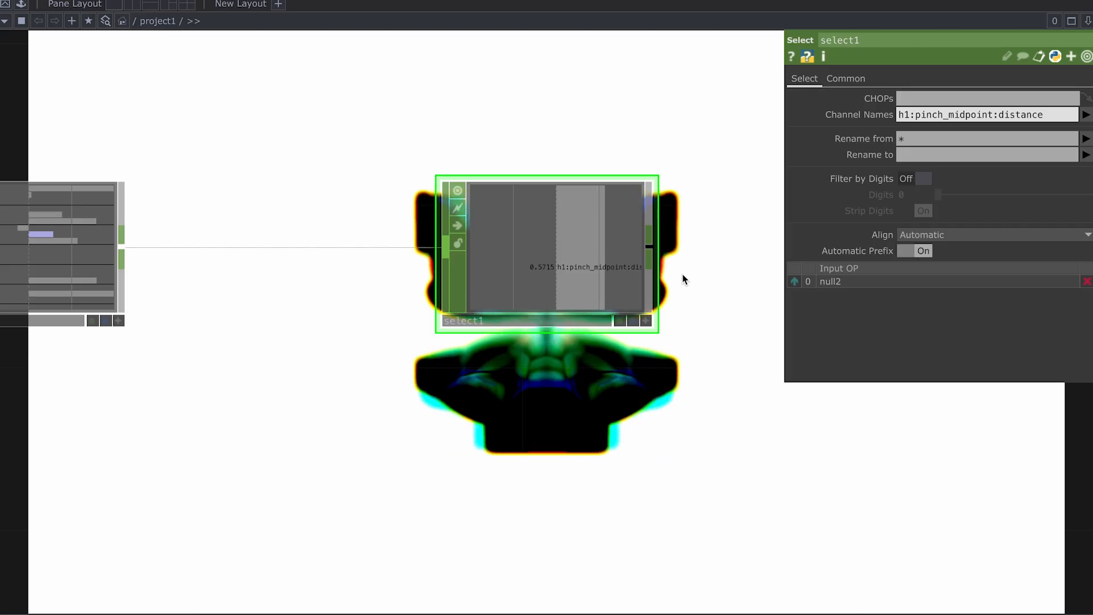
scroll(684, 275, "down", 2)
left_click_drag(682, 271, 553, 251)
right_click(524, 237)
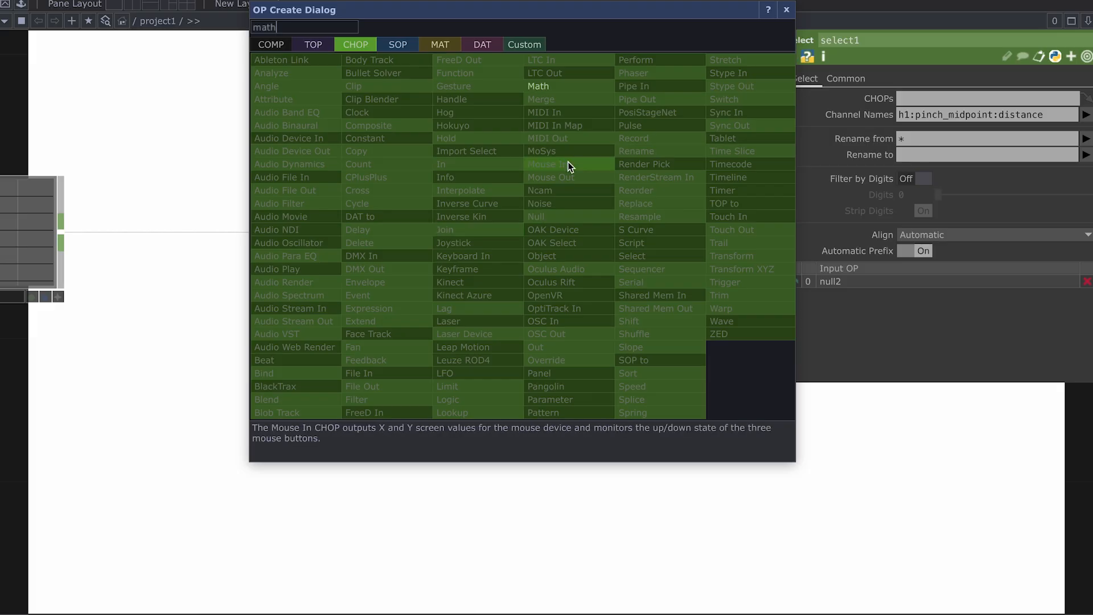
Step: Add a math1 Math CHOP to the right of select1
type("math")
left_click(555, 89)
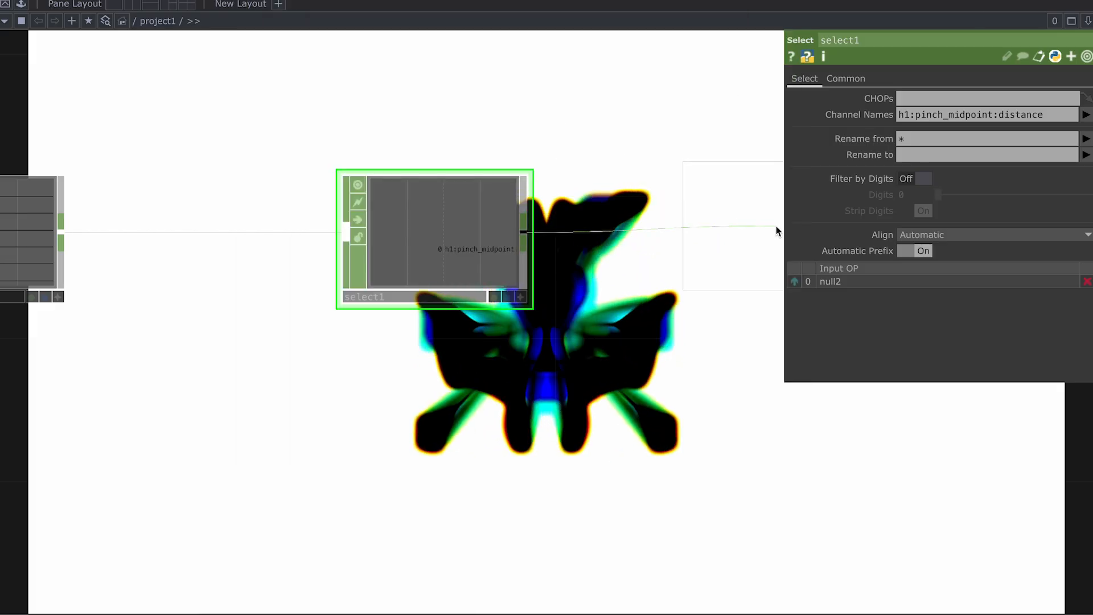
left_click(777, 228)
scroll(672, 309, "down", 2)
left_click_drag(672, 336, 532, 344)
scroll(532, 343, "down", 2)
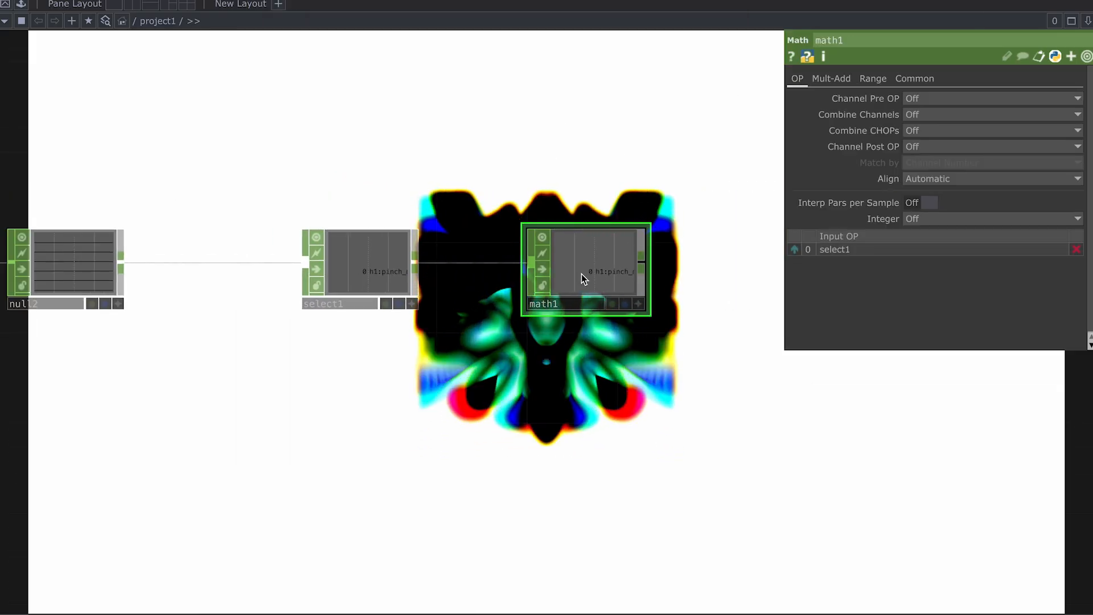
scroll(629, 272, "down", 4)
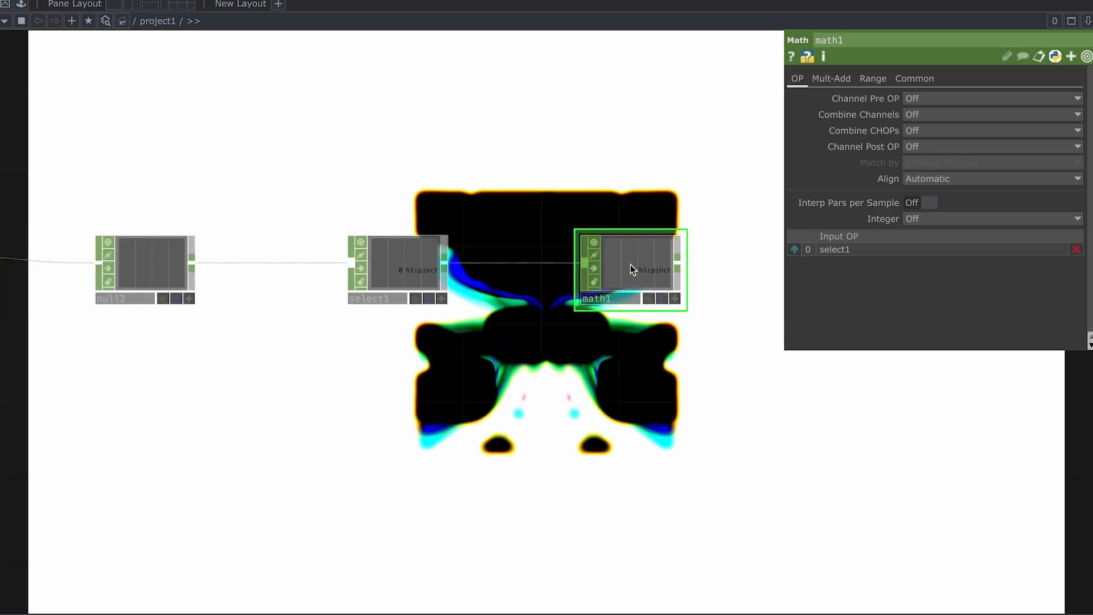
Step: Bring the visual-chain nodes into view and show transform1's settings
left_click_drag(659, 165, 576, 251)
scroll(576, 251, "down", 2)
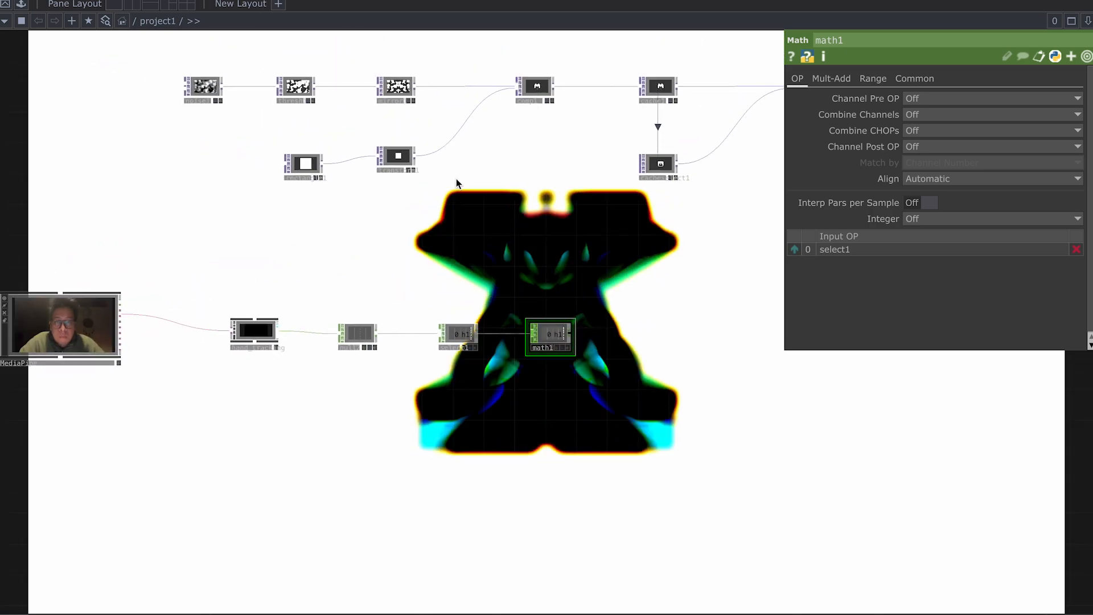
left_click_drag(456, 179, 511, 178)
left_click_drag(652, 199, 512, 212)
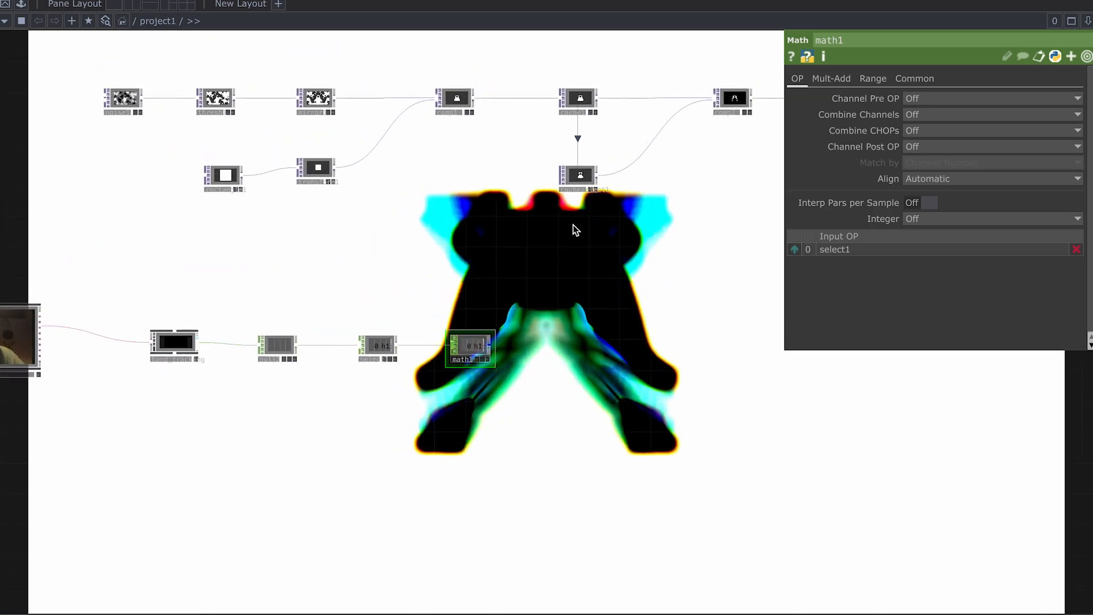
left_click_drag(310, 223, 389, 225)
scroll(391, 156, "up", 5)
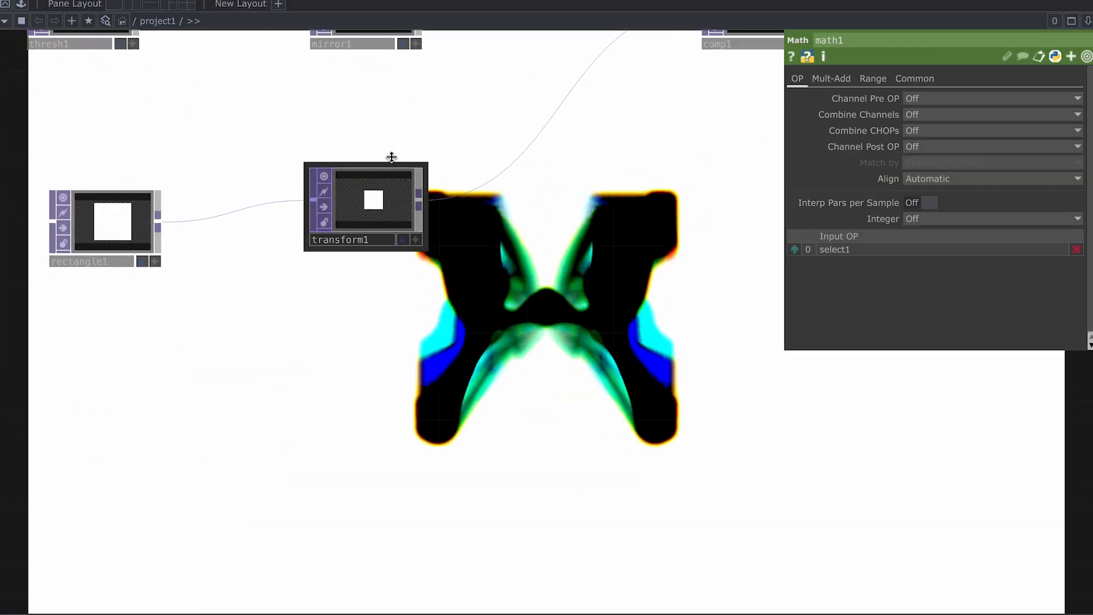
left_click(378, 195)
Step: Check rectangle1's settings, then return to transform1's
left_click_drag(495, 305, 630, 241)
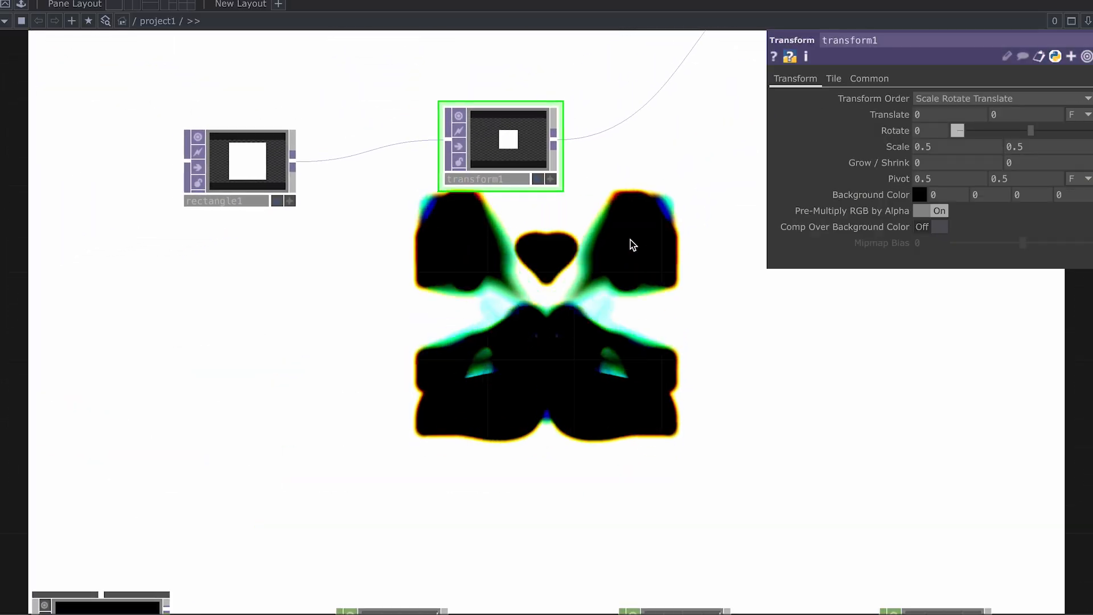
scroll(632, 251, "down", 1)
left_click_drag(640, 288, 630, 261)
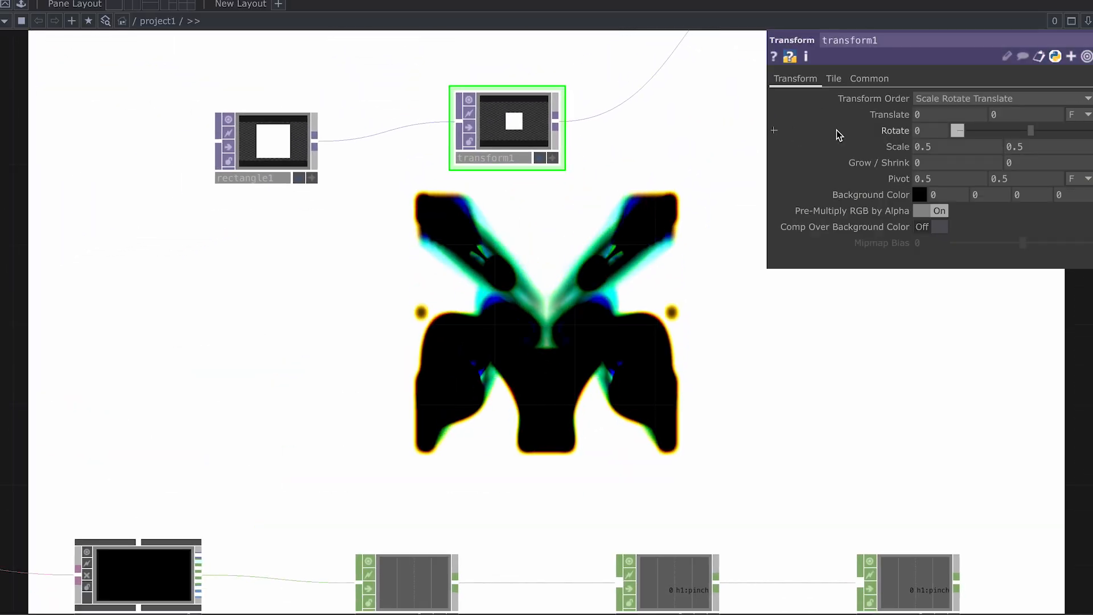
left_click(312, 145)
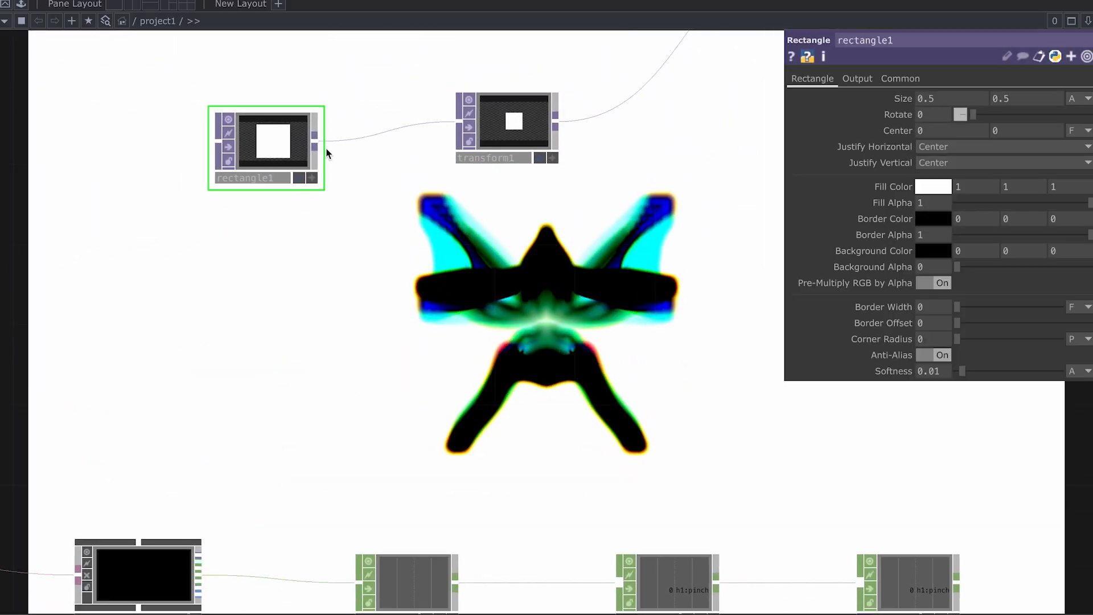
left_click(481, 130)
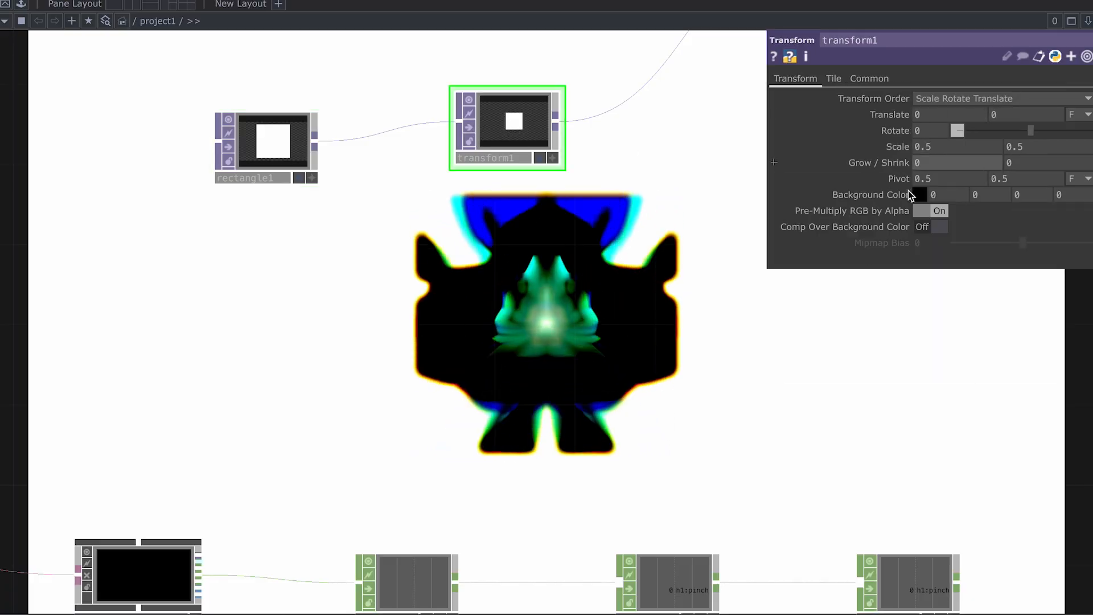
scroll(734, 365, "down", 1)
scroll(737, 388, "up", 1)
left_click_drag(737, 388, 691, 339)
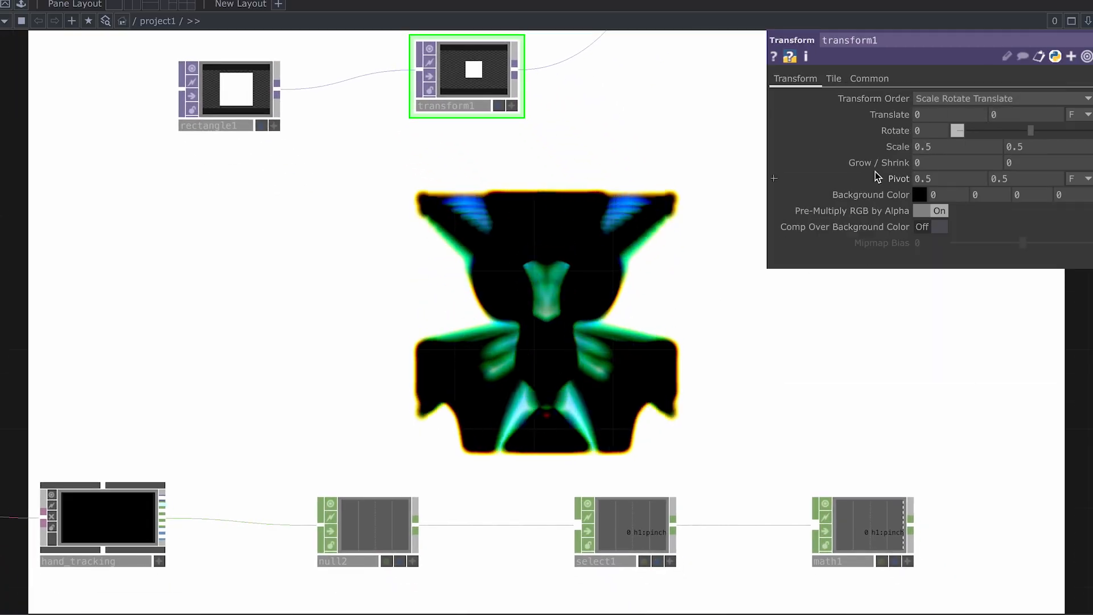
Step: Enlarge transform1's Scale from 0.5 toward 0.9
middle_click(898, 147)
mouse_move(897, 149)
middle_mouse_down()
mouse_move(983, 149)
mouse_move(897, 149)
middle_mouse_up()
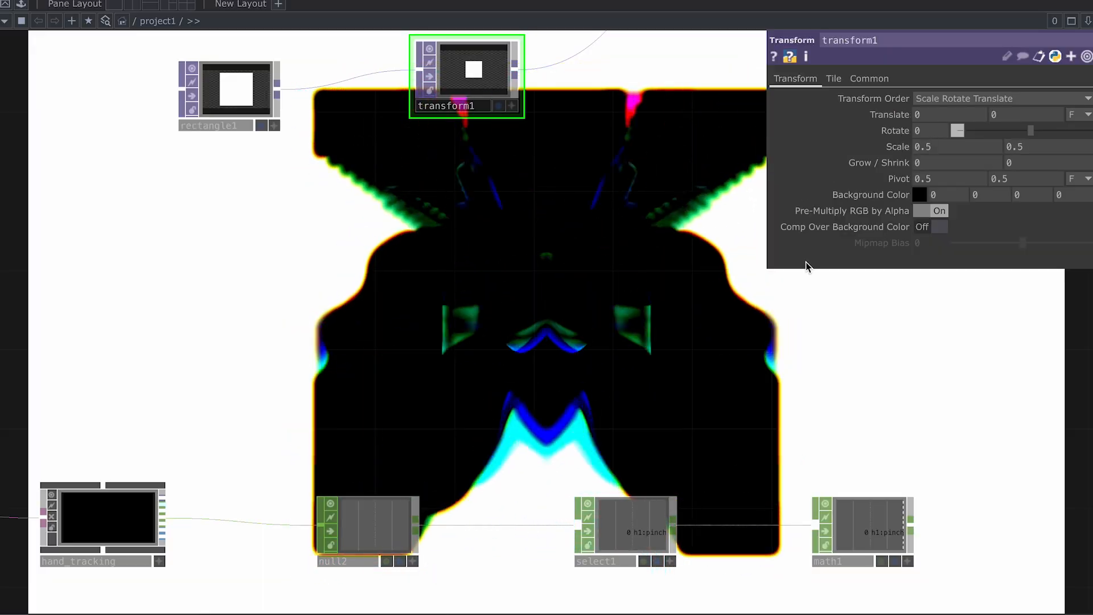
scroll(762, 392, "down", 1)
left_click_drag(880, 480, 647, 333)
Step: Return to the CHOP chain and show math1's Mult-Add settings
scroll(647, 333, "up", 2)
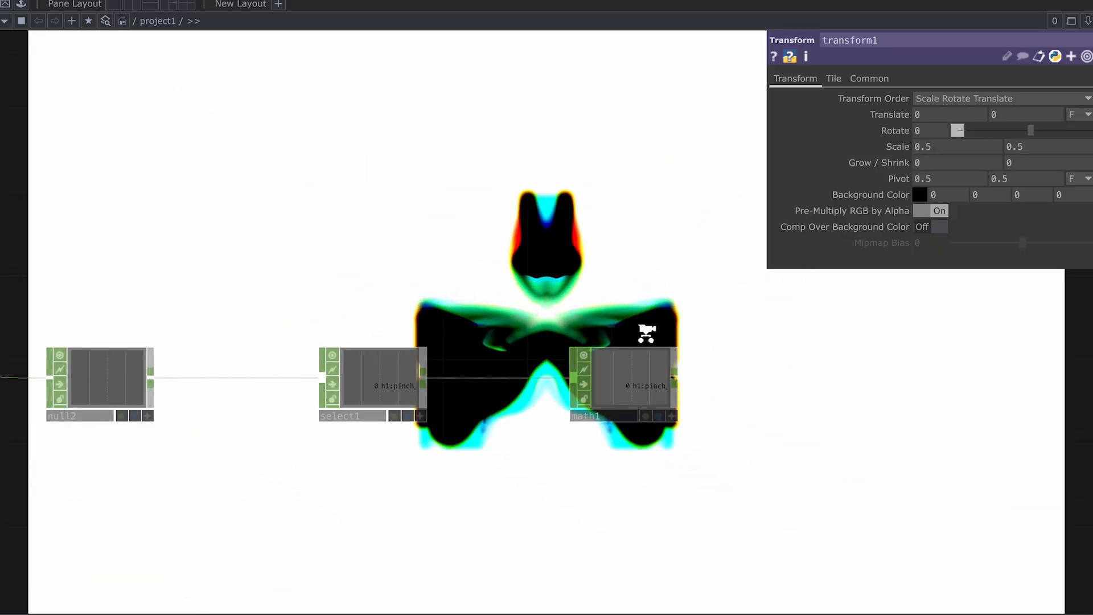
scroll(647, 333, "up", 2)
left_click(631, 407)
left_click(831, 80)
Step: Set math1's To Range to 0.1–0.5, then zoom in on select1 to check its value
left_click_drag(698, 153, 594, 140)
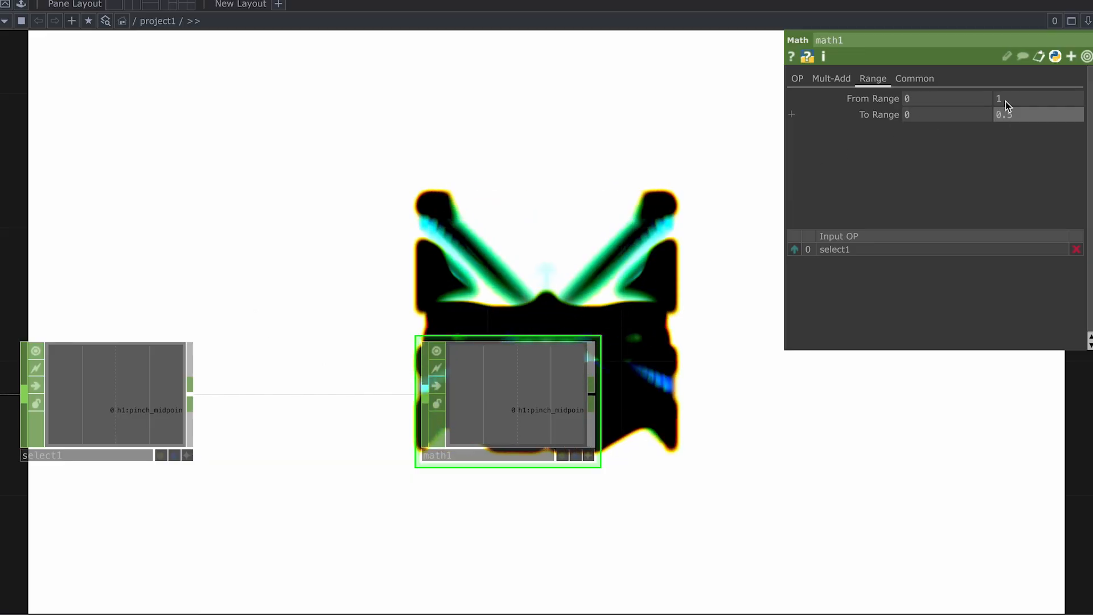
type("0.1")
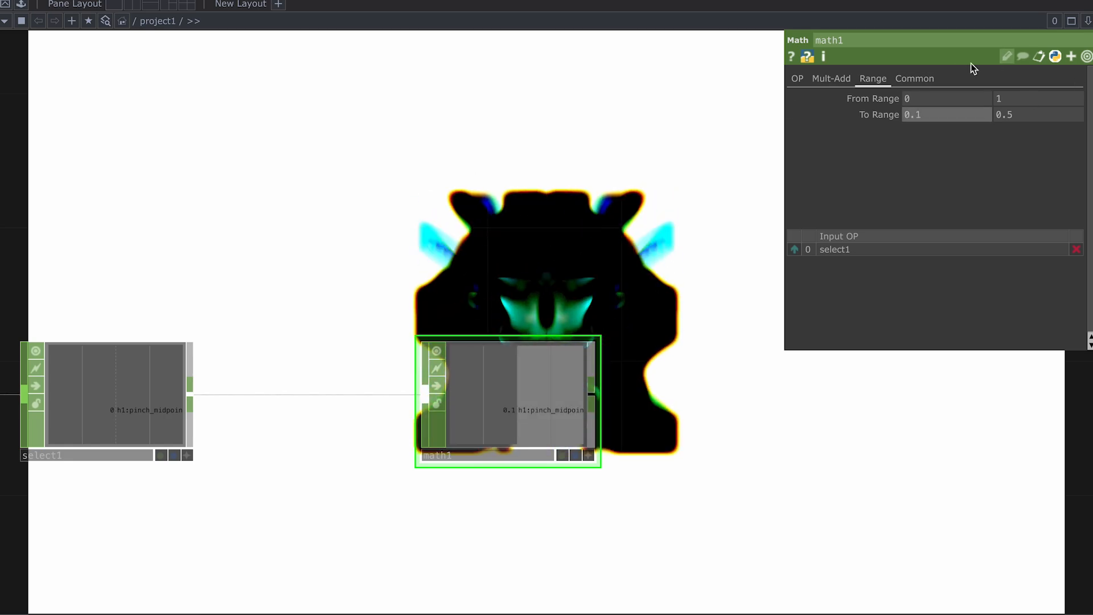
left_click_drag(439, 209, 749, 117)
scroll(432, 289, "up", 2)
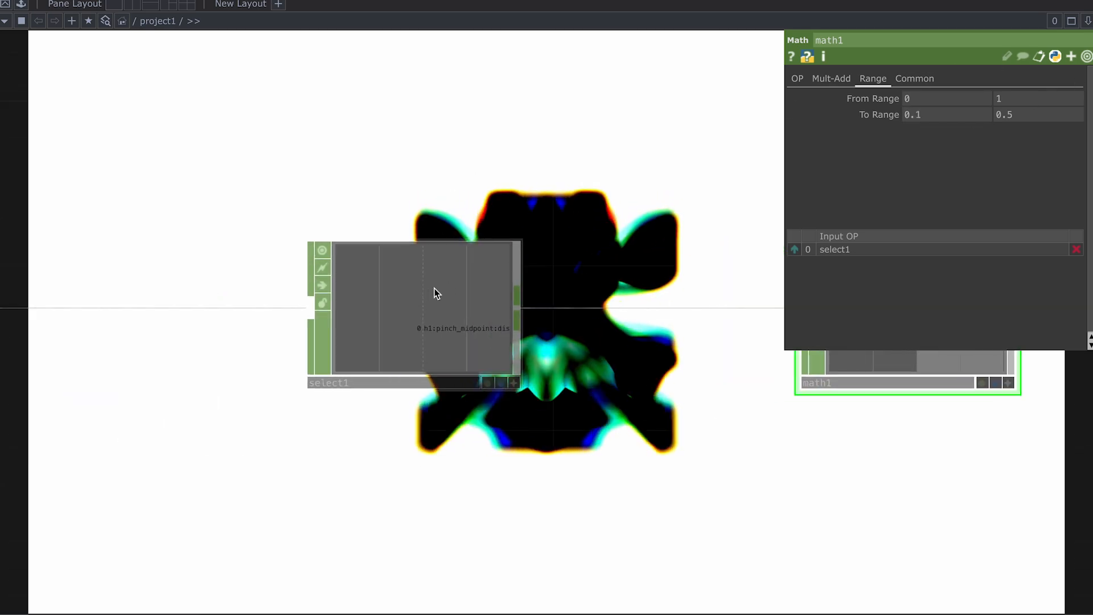
scroll(462, 234, "up", 3)
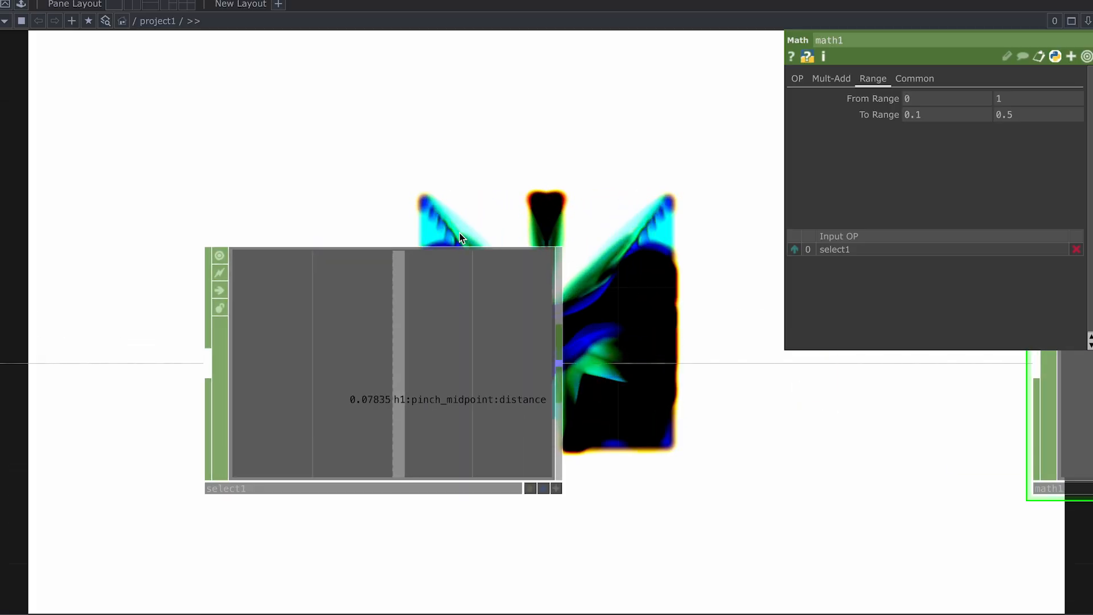
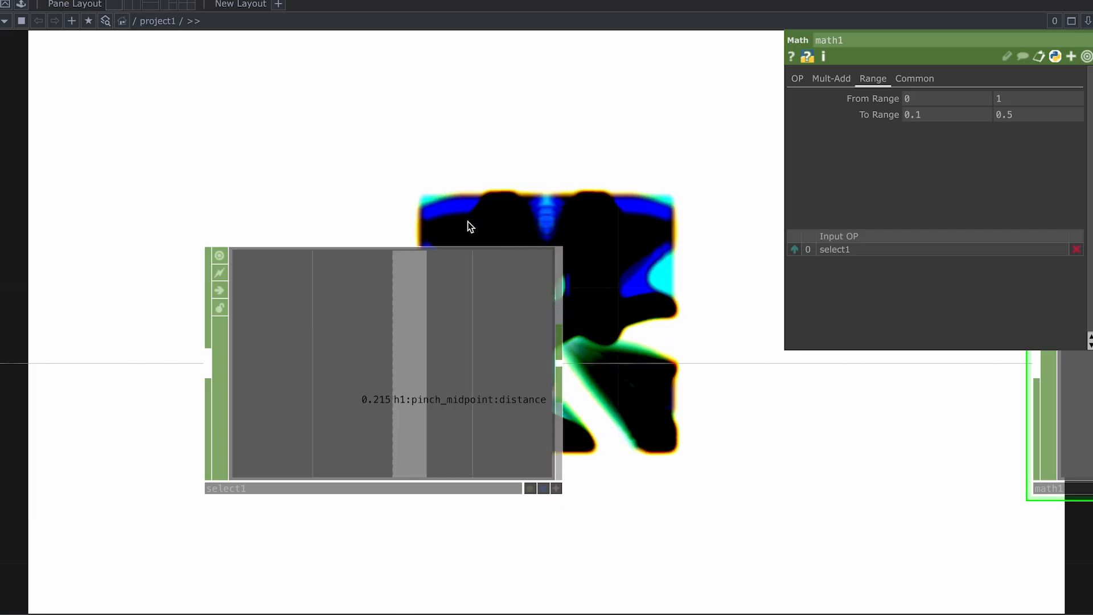
Step: Enter 0.045 and 0.47 as math1's From Range low and high values
scroll(468, 223, "down", 2)
left_click_drag(715, 328, 301, 317)
scroll(493, 327, "down", 2)
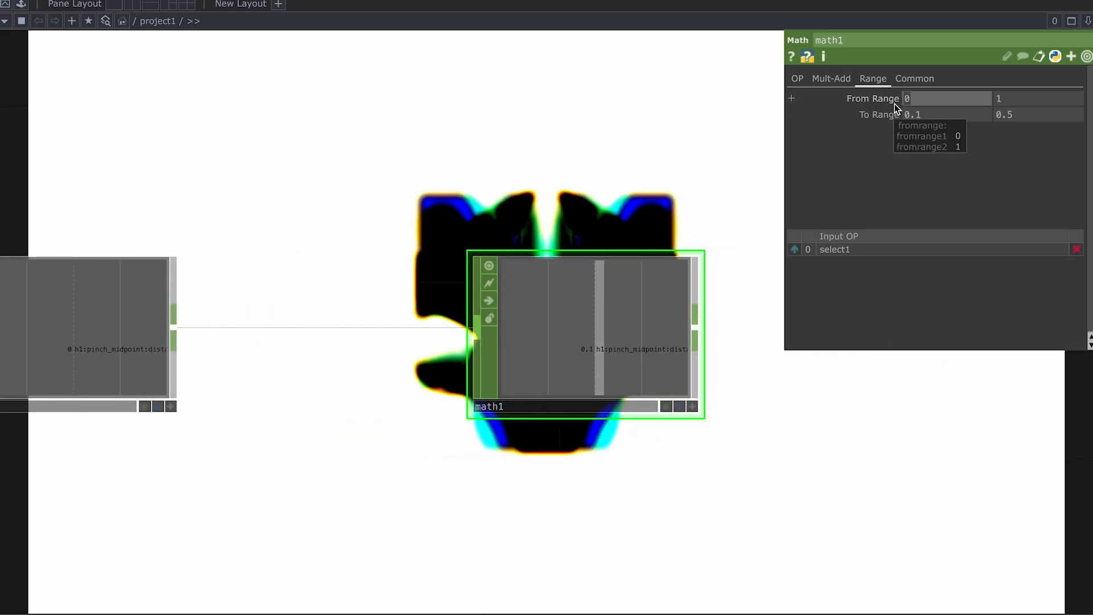
type("0.045")
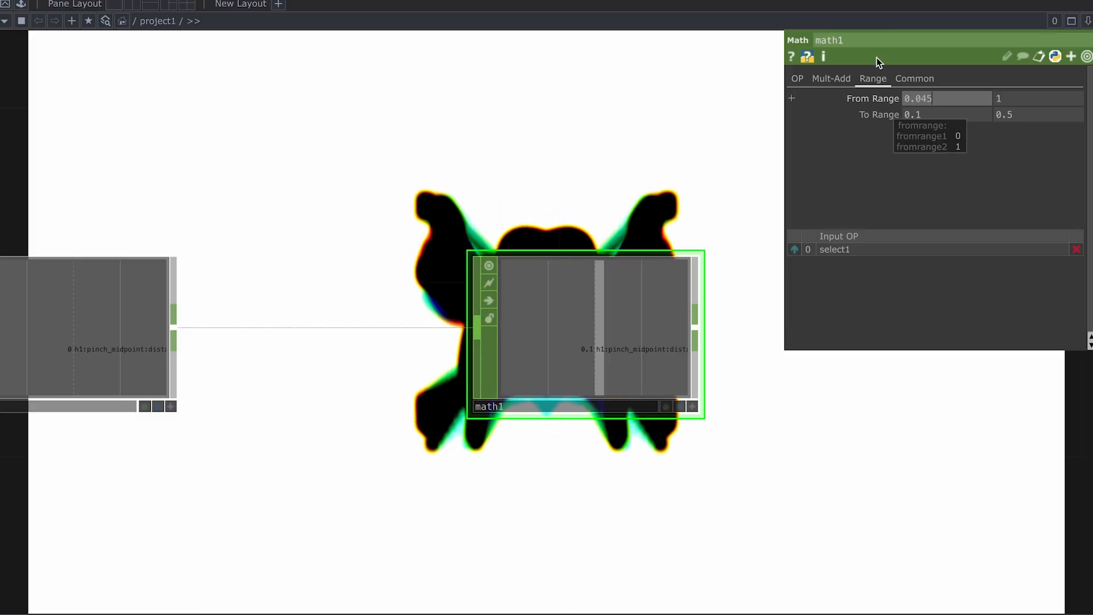
left_click(1006, 102)
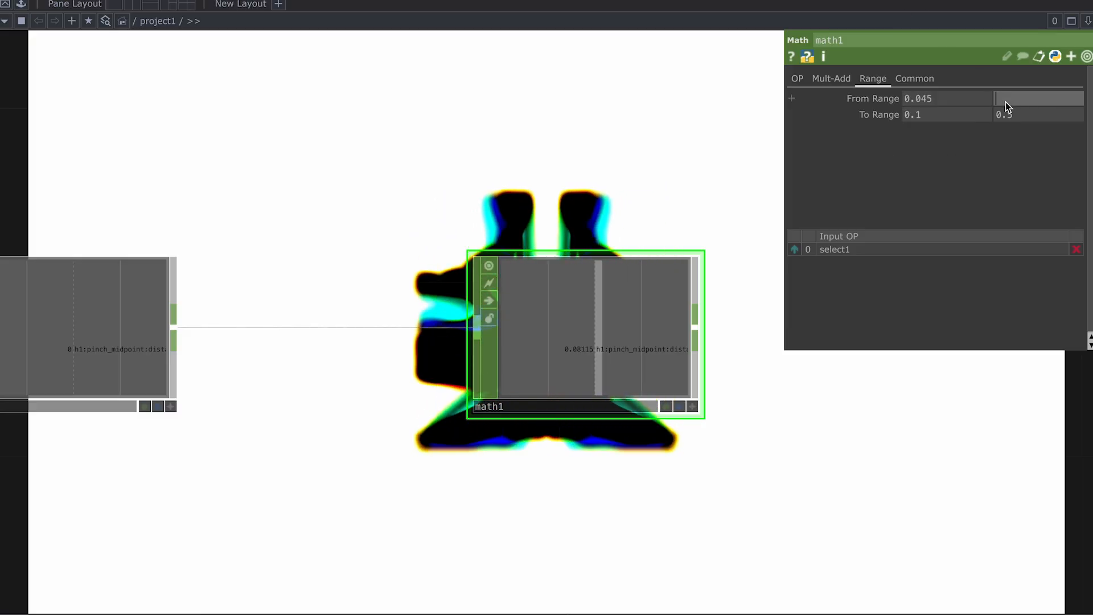
type("0.47")
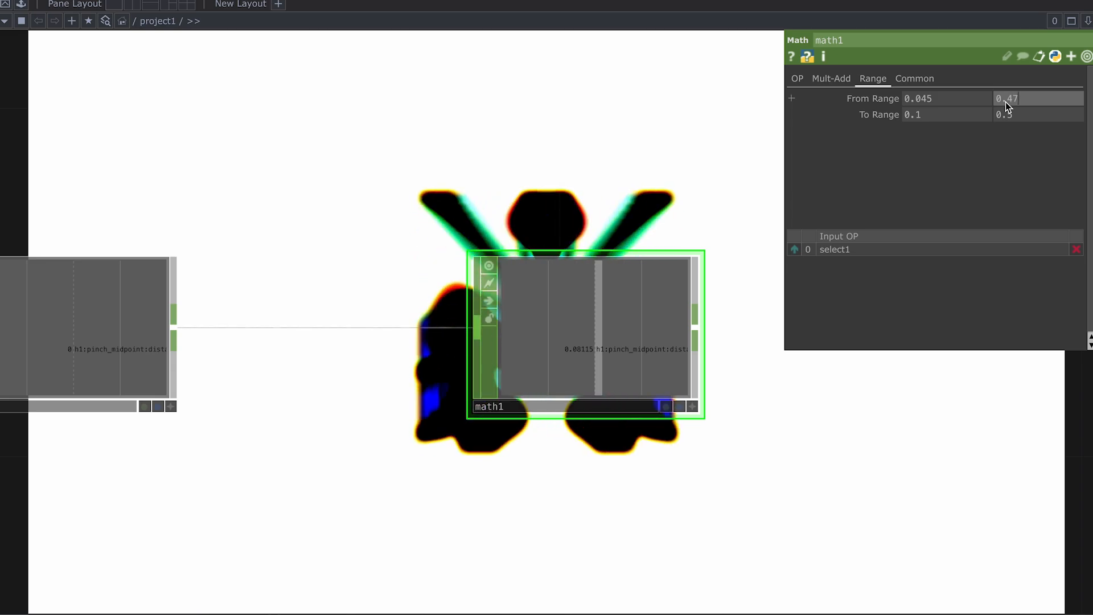
key("Return")
scroll(747, 377, "down", 2)
left_click_drag(802, 435, 476, 407)
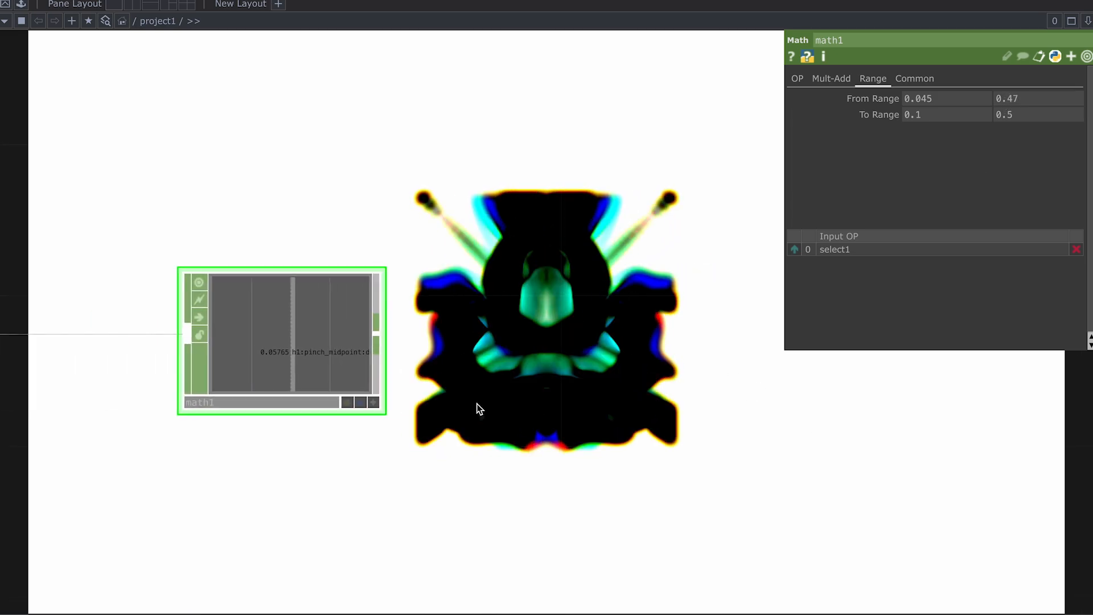
Step: Append a Null CHOP, null3, after math1 and place it in the network
right_click(381, 330)
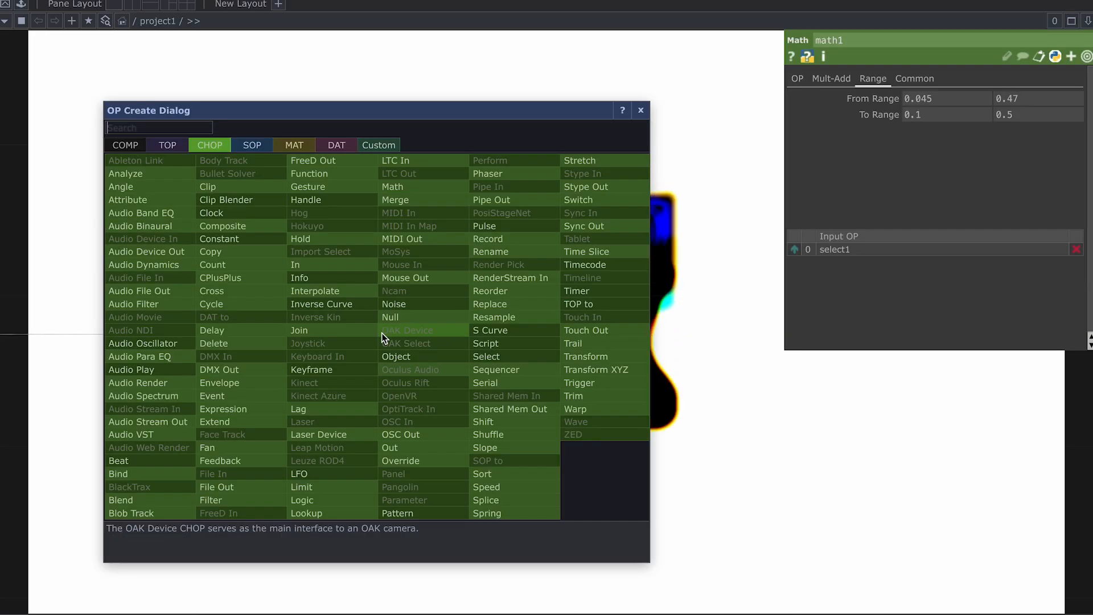
left_click(390, 317)
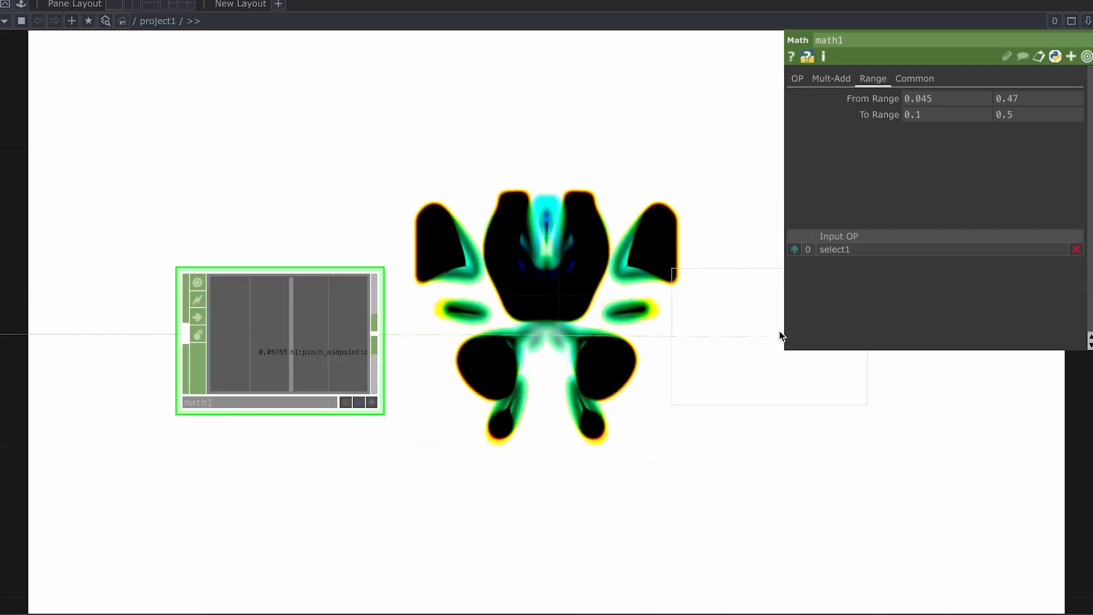
left_click(703, 405)
left_click_drag(703, 405, 743, 387)
Step: Enlarge null3 and move it up beside transform1
scroll(800, 361, "up", 1)
scroll(809, 364, "up", 2)
left_click_drag(809, 318, 841, 319)
scroll(843, 318, "down", 3)
scroll(654, 347, "down", 5)
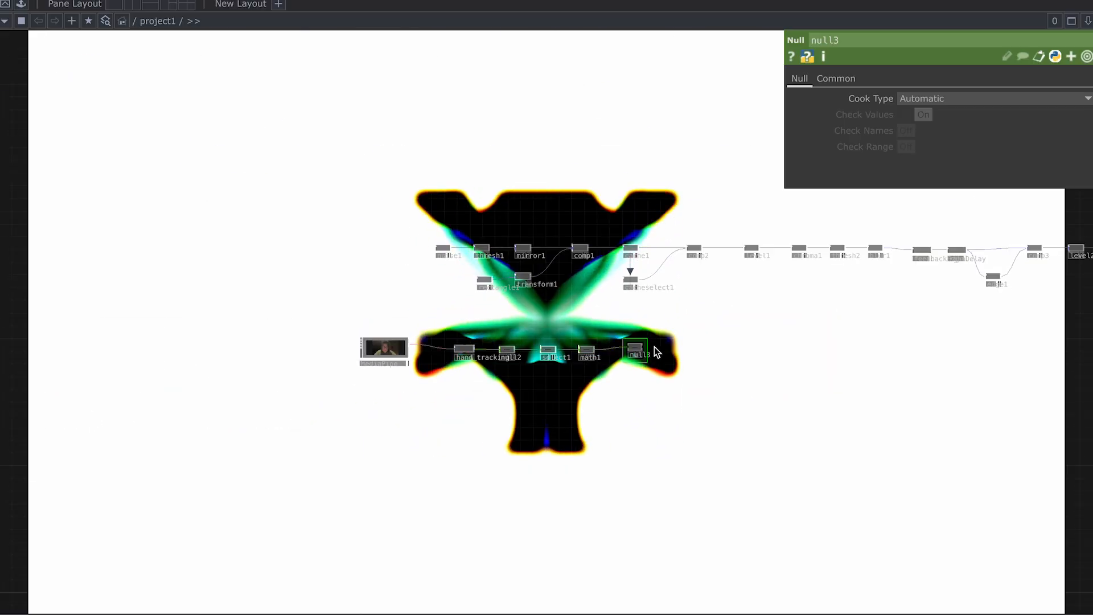
scroll(647, 350, "up", 2)
left_click_drag(625, 358, 367, 235)
scroll(367, 235, "up", 8)
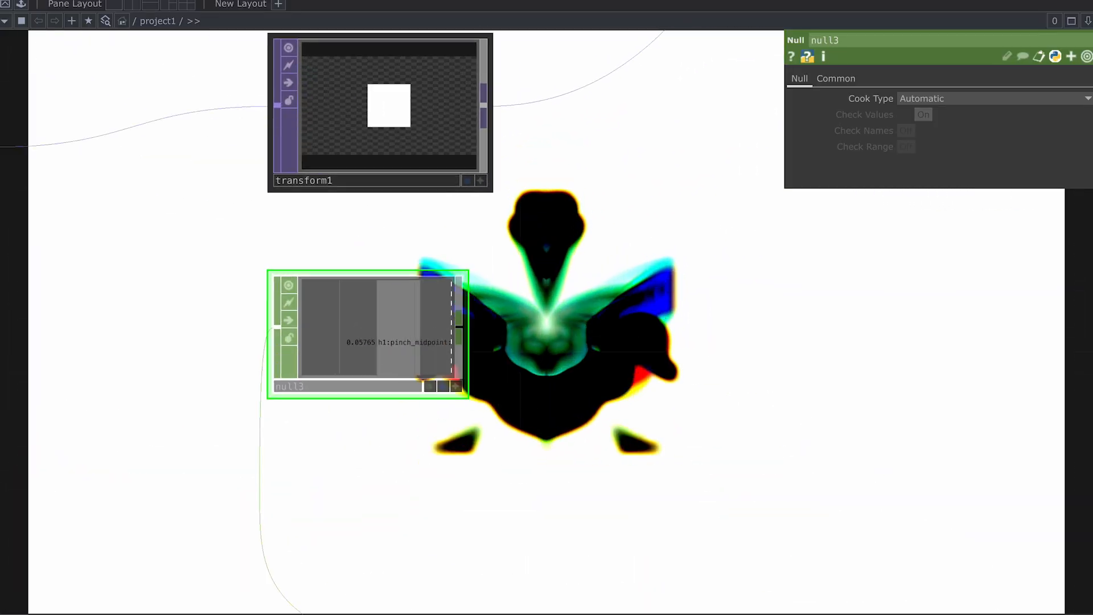
left_click_drag(600, 266, 639, 299)
Step: Link transform1's Scale to null3's channel as a Current CHOP Value
left_click(519, 516)
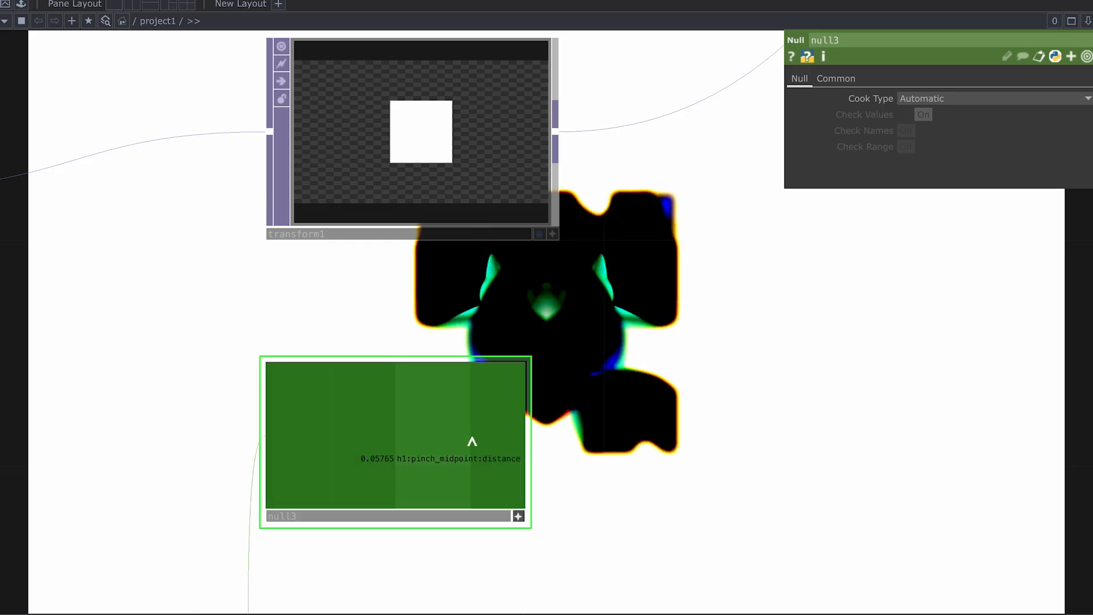
left_click(430, 165)
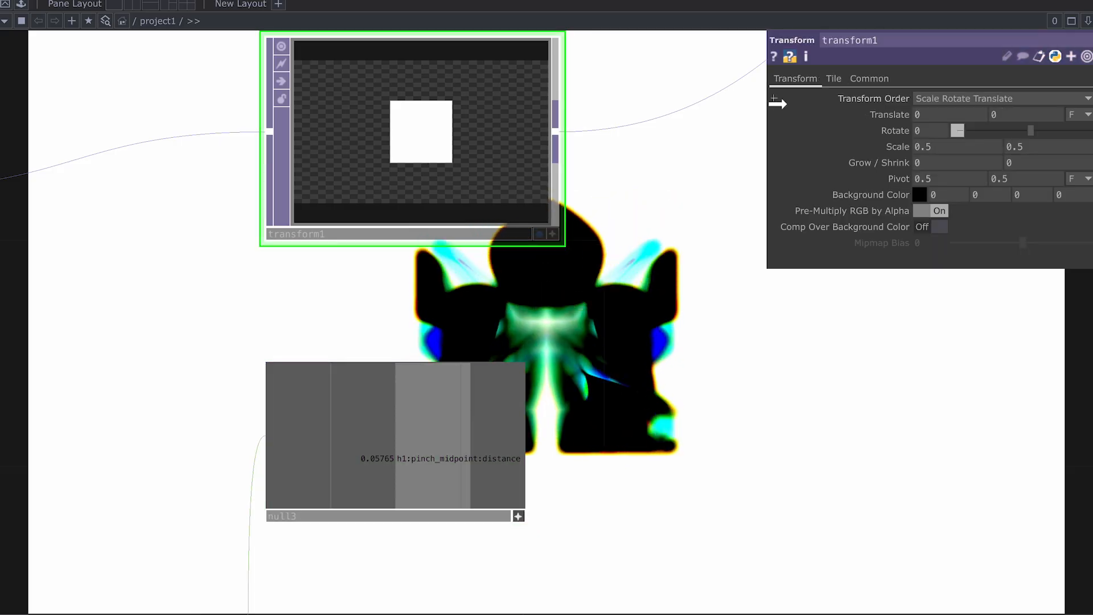
left_click(892, 147)
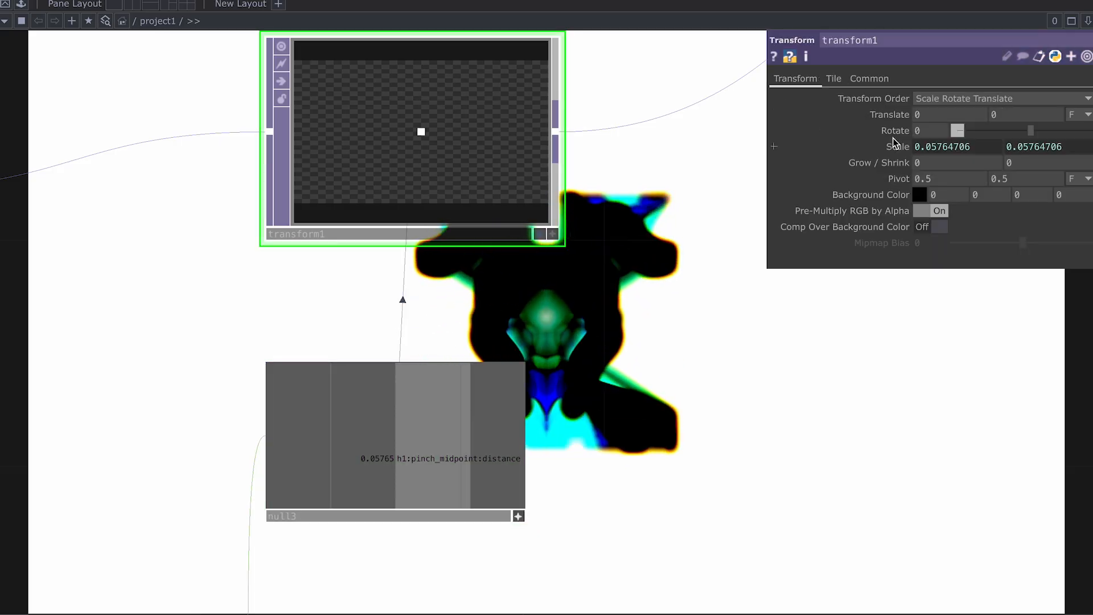
scroll(764, 353, "down", 2)
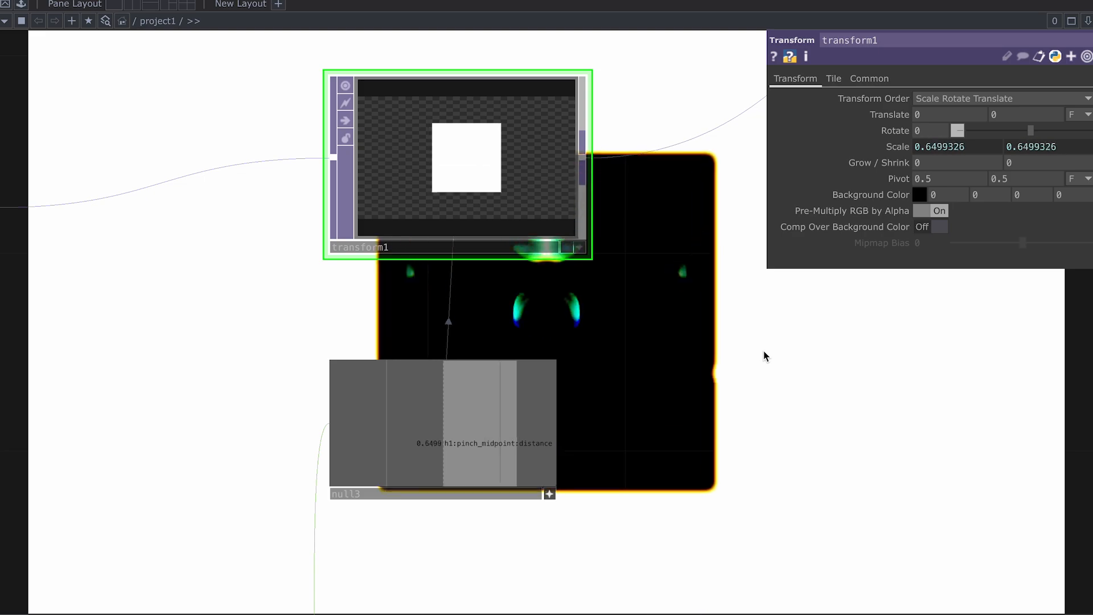
Step: Return to the hand_tracking–math1 chain and bring up math1's range settings
scroll(763, 351, "down", 2)
scroll(783, 402, "down", 9)
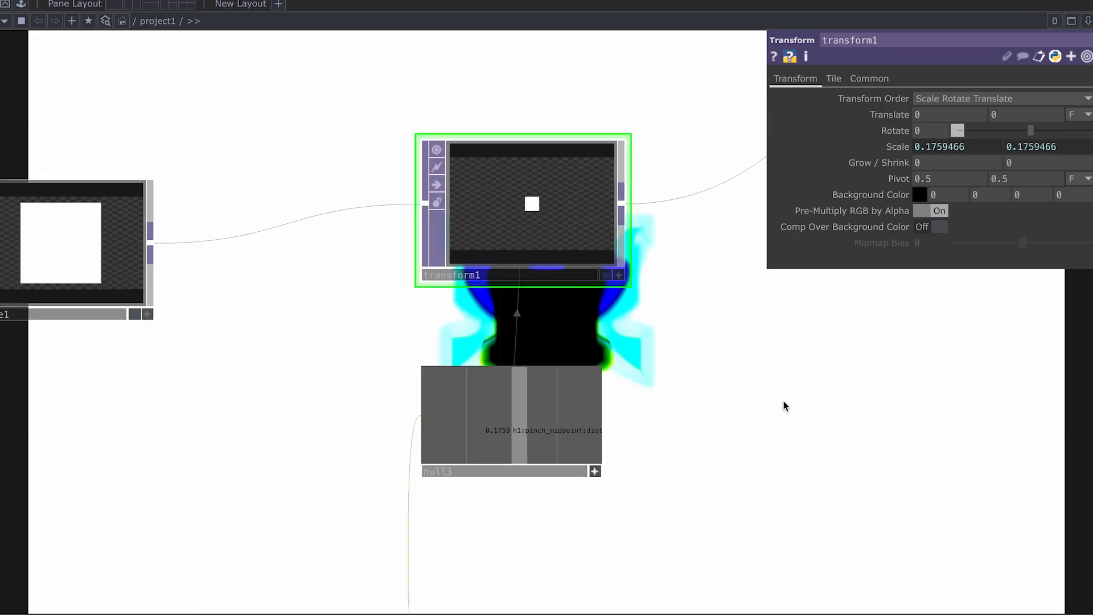
left_click_drag(783, 405, 653, 113)
left_click_drag(687, 410, 620, 411)
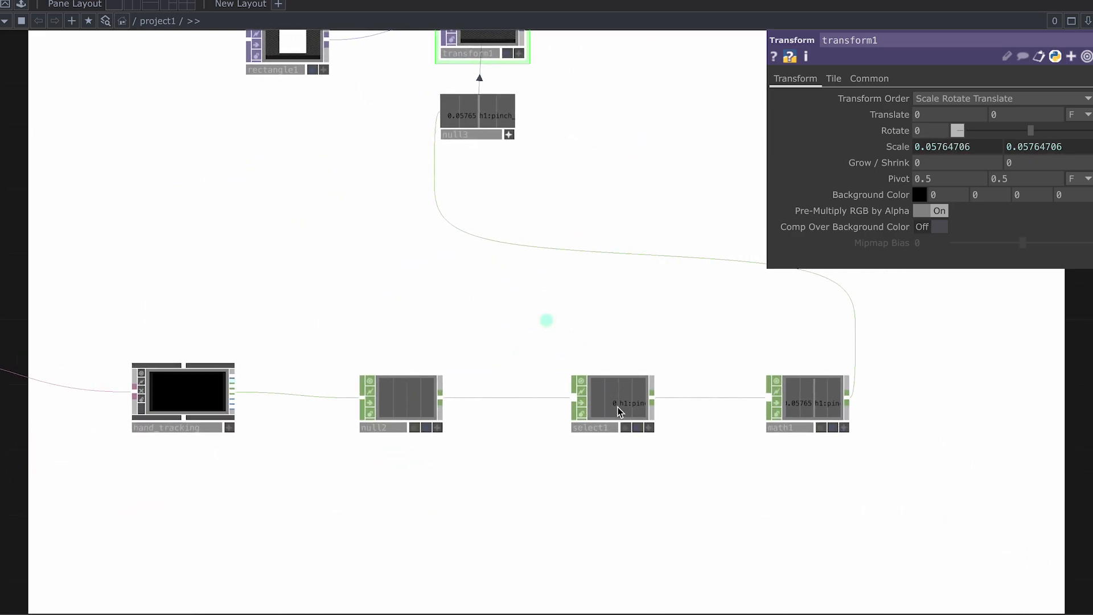
left_click(807, 391)
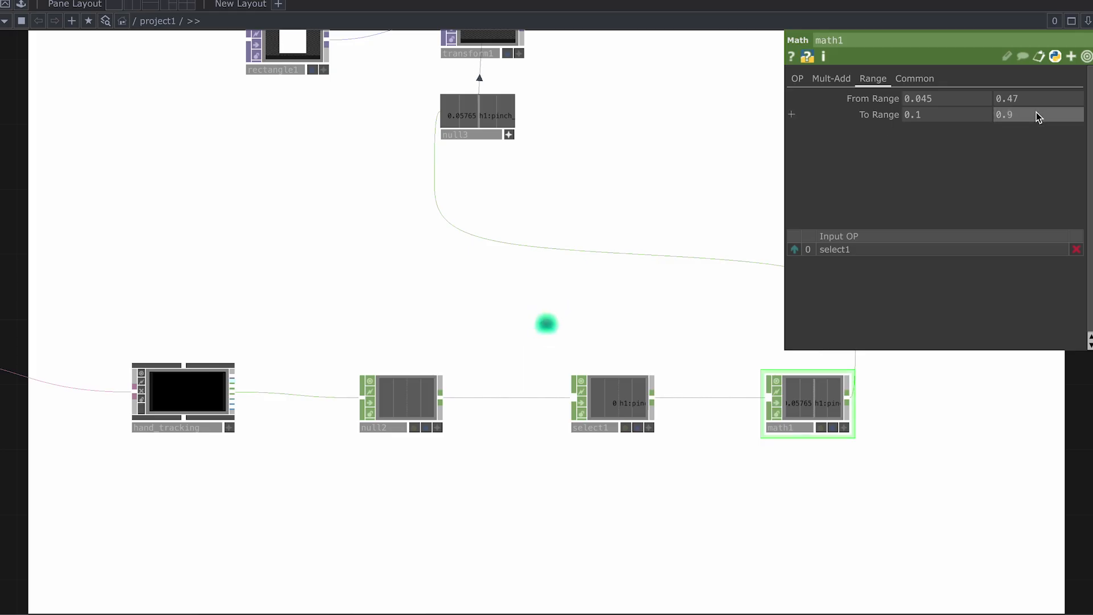
Step: Pan between transform1, null3 and math1 to check the widened 0.9 range while pinching
left_click_drag(624, 112, 603, 258)
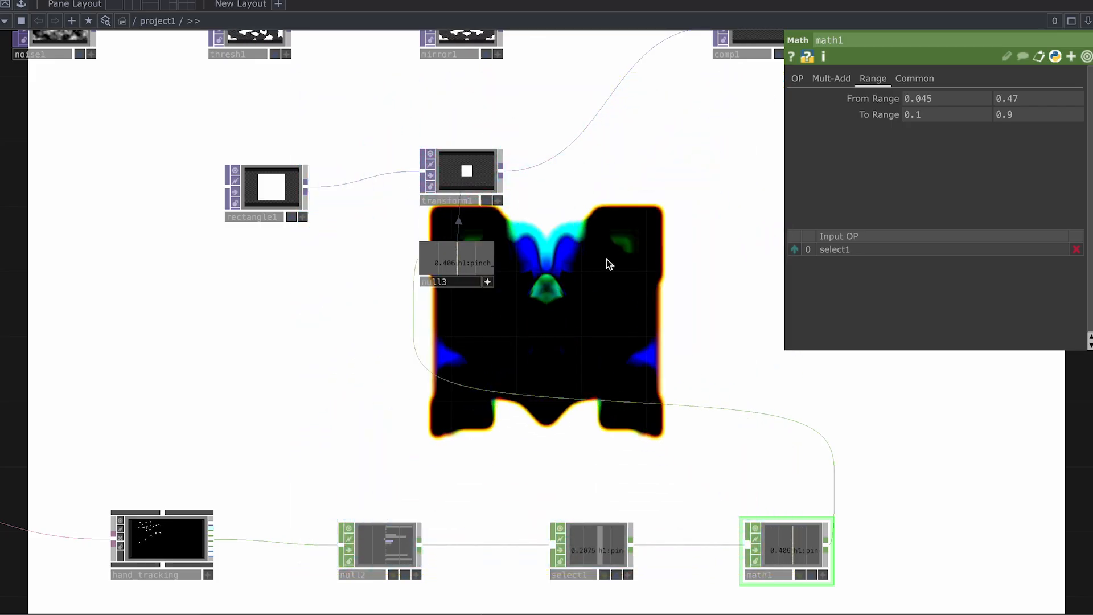
scroll(646, 294, "down", 2)
left_click_drag(898, 486, 652, 237)
scroll(550, 278, "up", 3)
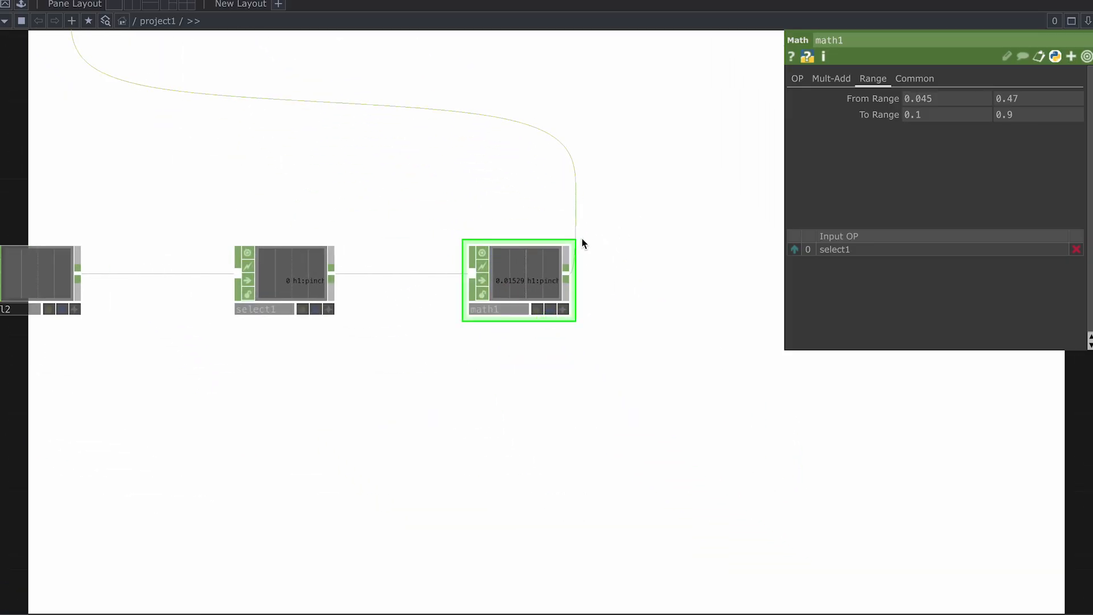
Step: Add a Lag CHOP, lag1, to the right of math1
left_click(613, 138)
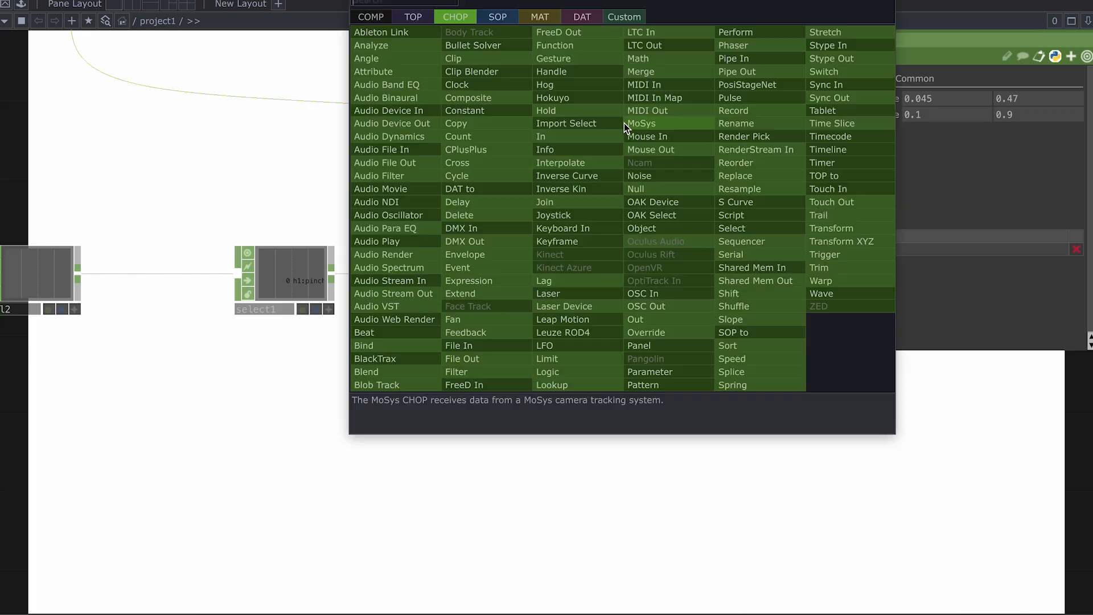
type("lag")
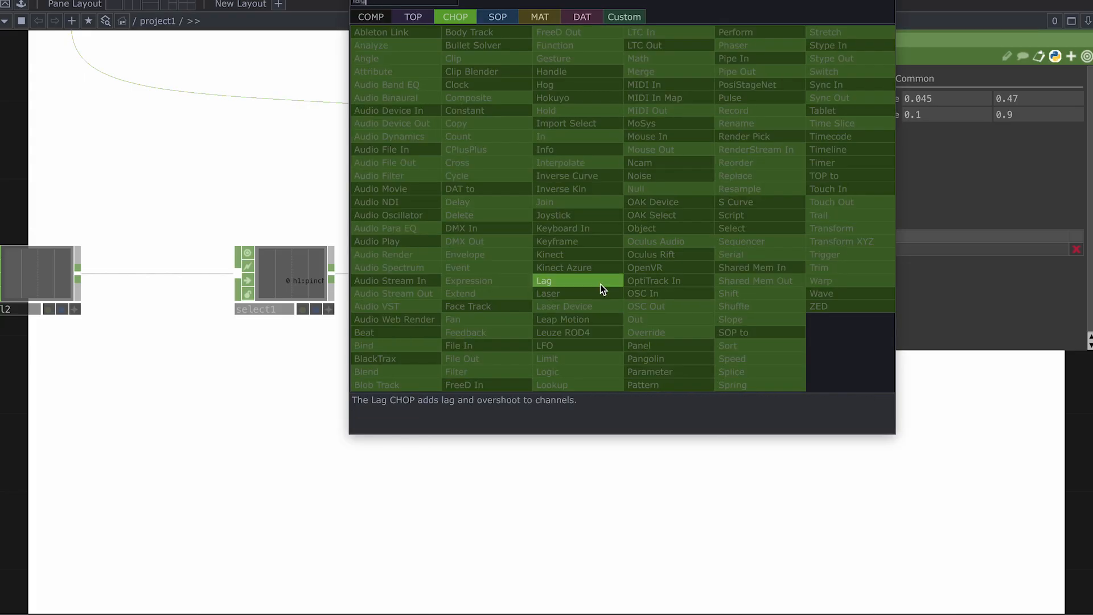
key("Return")
left_click(780, 292)
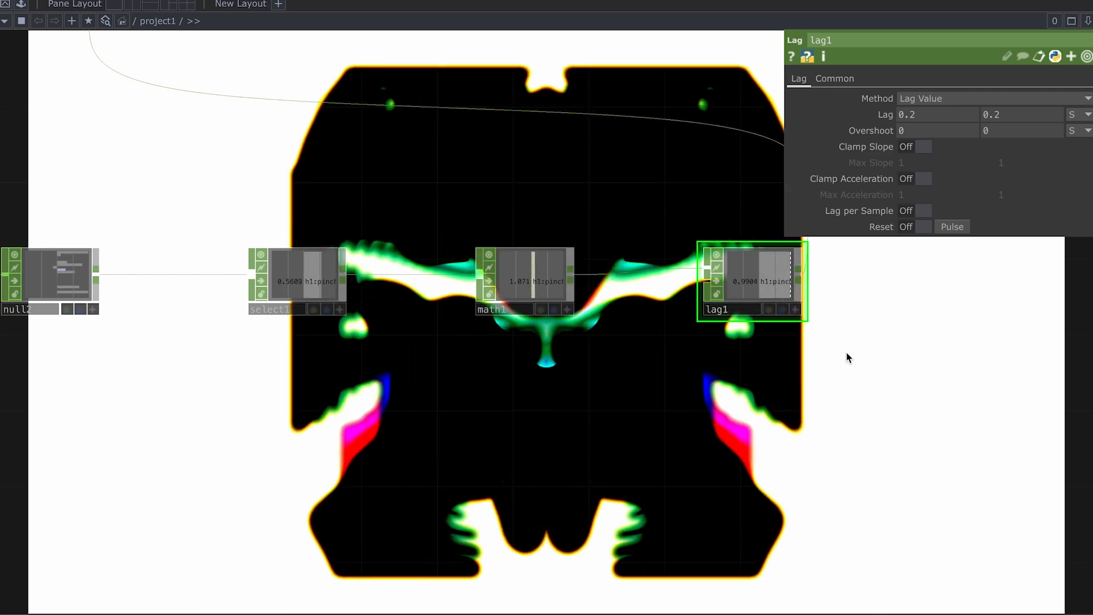
scroll(853, 359, "down", 3)
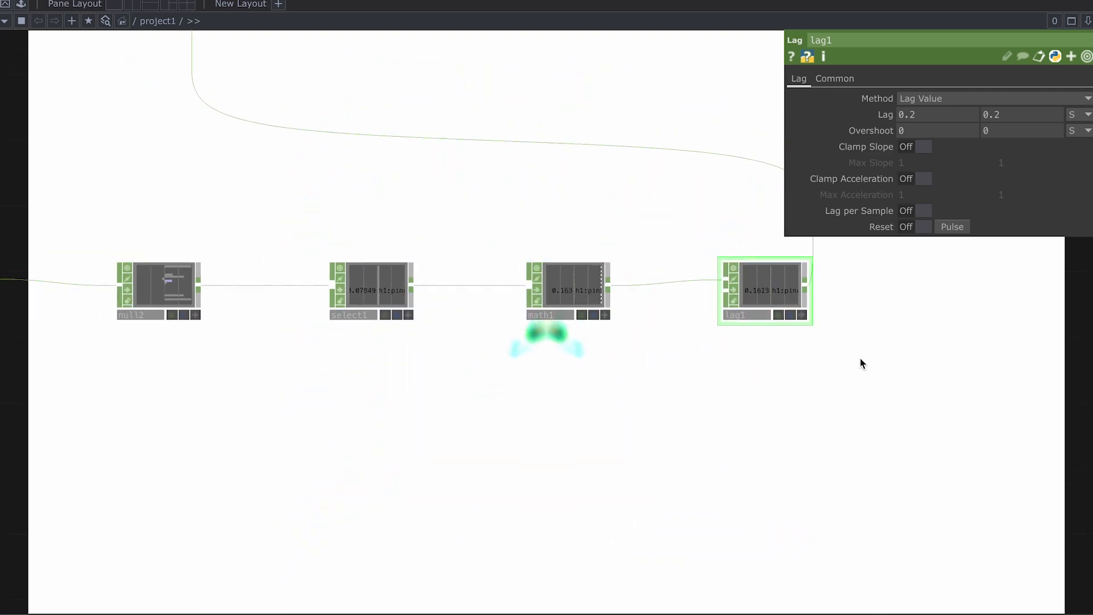
left_click_drag(903, 391, 639, 440)
Step: Pan across the network to the feedbackEdge component and show its parameters
scroll(639, 438, "down", 5)
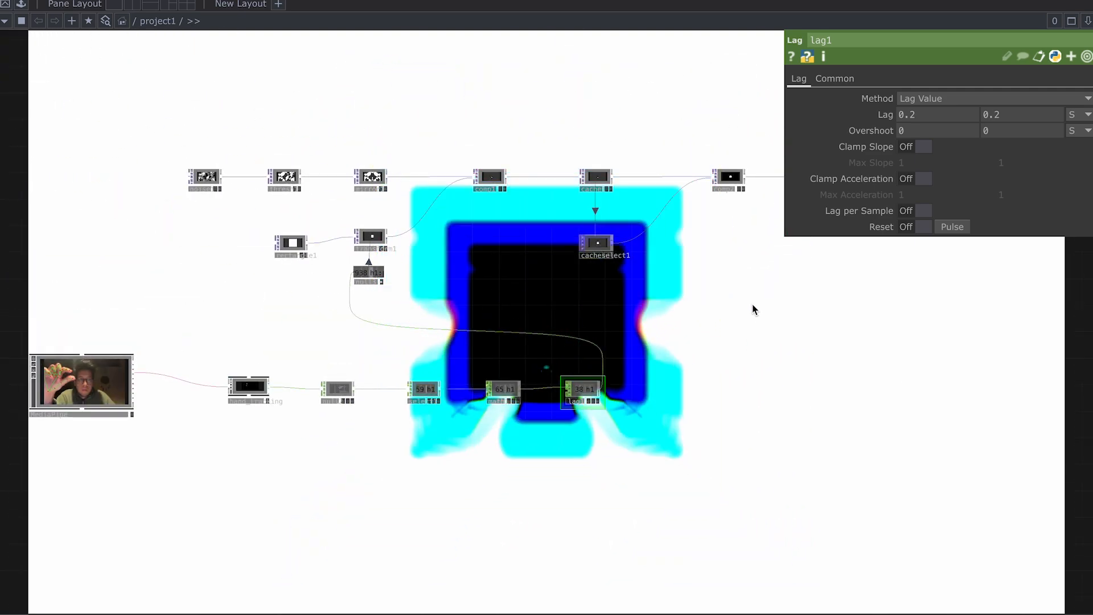
left_click_drag(759, 313, 576, 310)
scroll(595, 271, "up", 1)
scroll(595, 271, "up", 2)
left_click_drag(647, 211, 367, 221)
scroll(580, 214, "down", 2)
left_click_drag(768, 204, 559, 222)
scroll(560, 221, "up", 2)
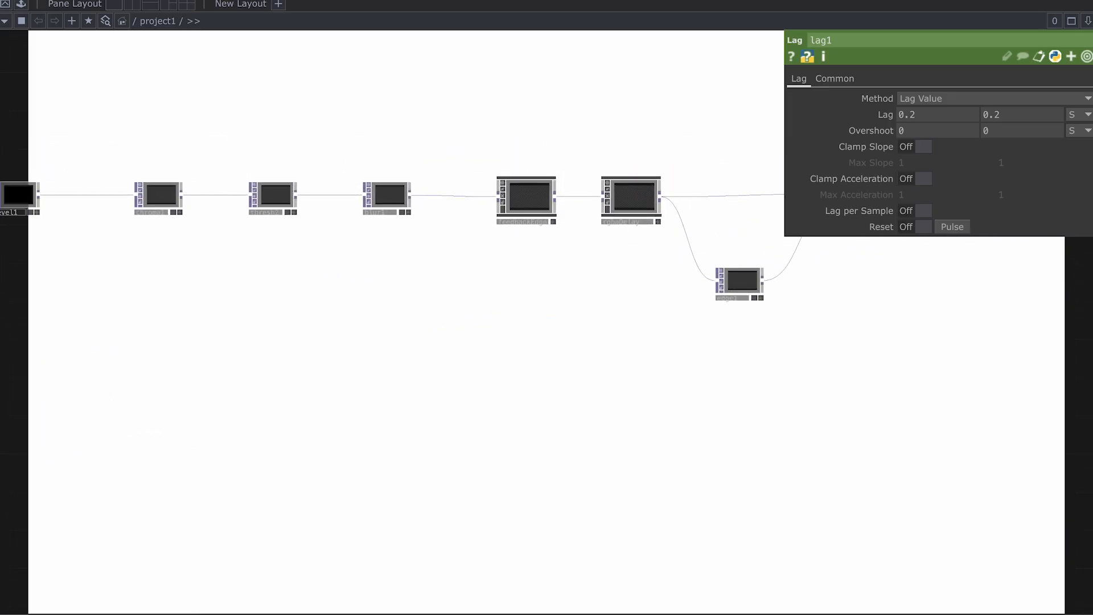
left_click_drag(618, 257, 486, 210)
left_click(469, 205)
scroll(469, 205, "up", 2)
scroll(469, 205, "up", 3)
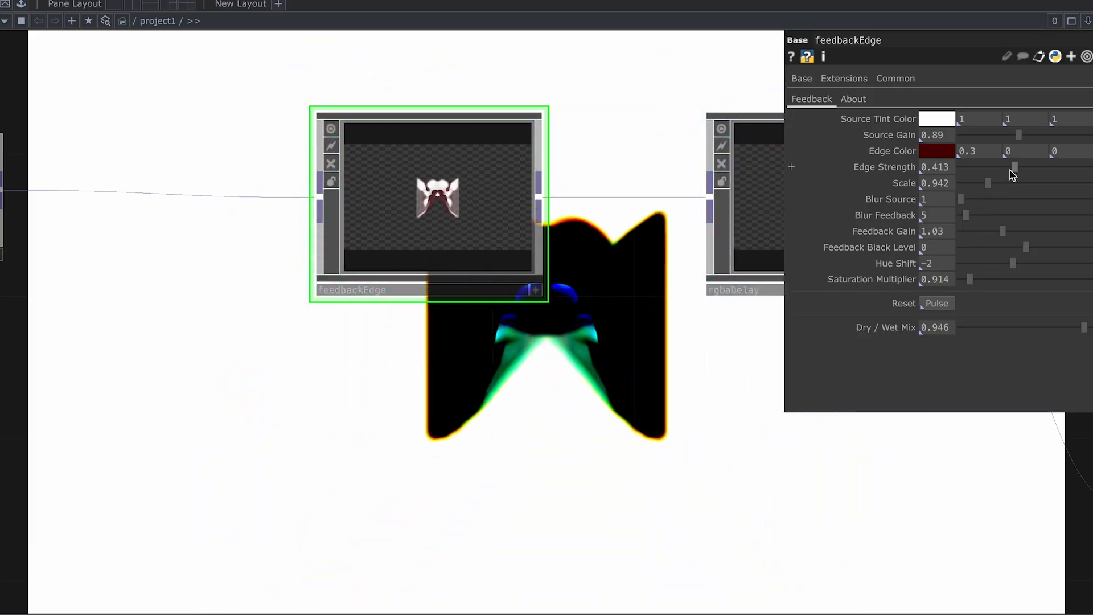
left_click_drag(1011, 170, 1035, 179)
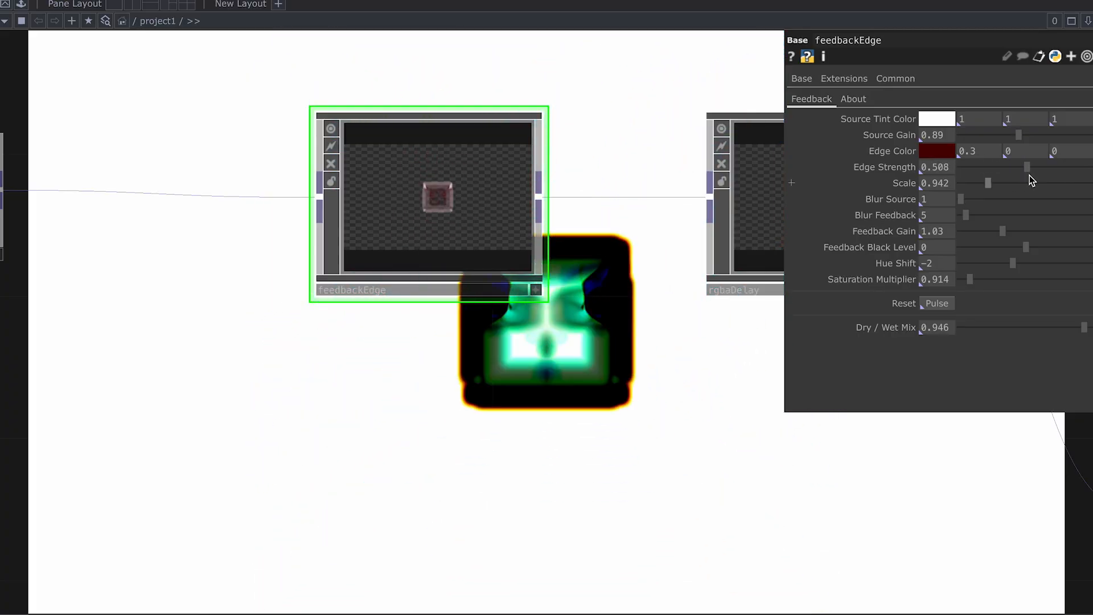
left_click_drag(1029, 175, 1033, 174)
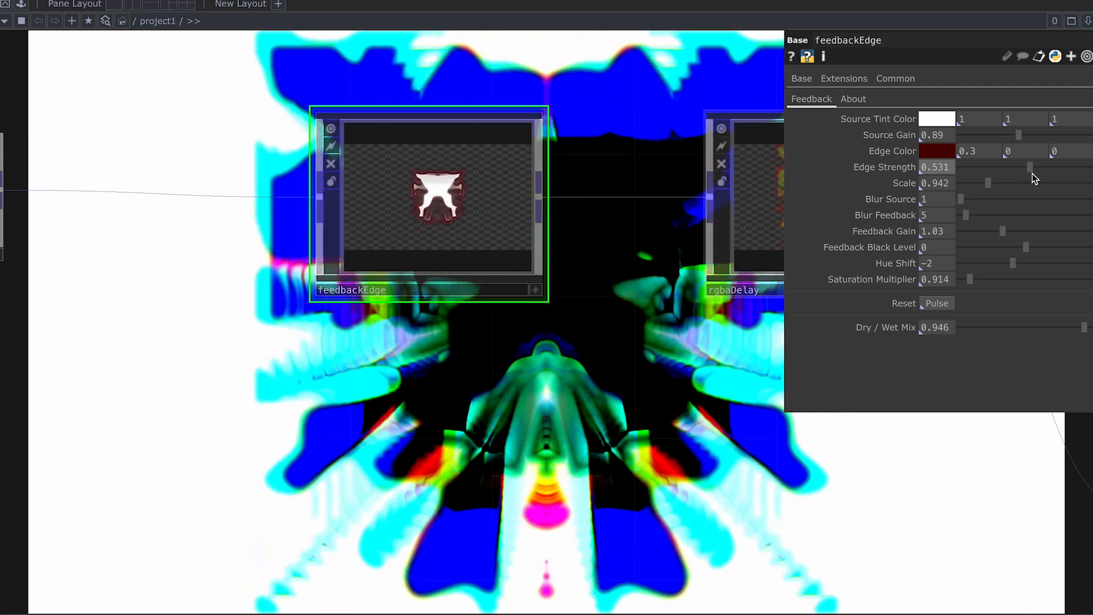
left_click_drag(1033, 173, 1017, 173)
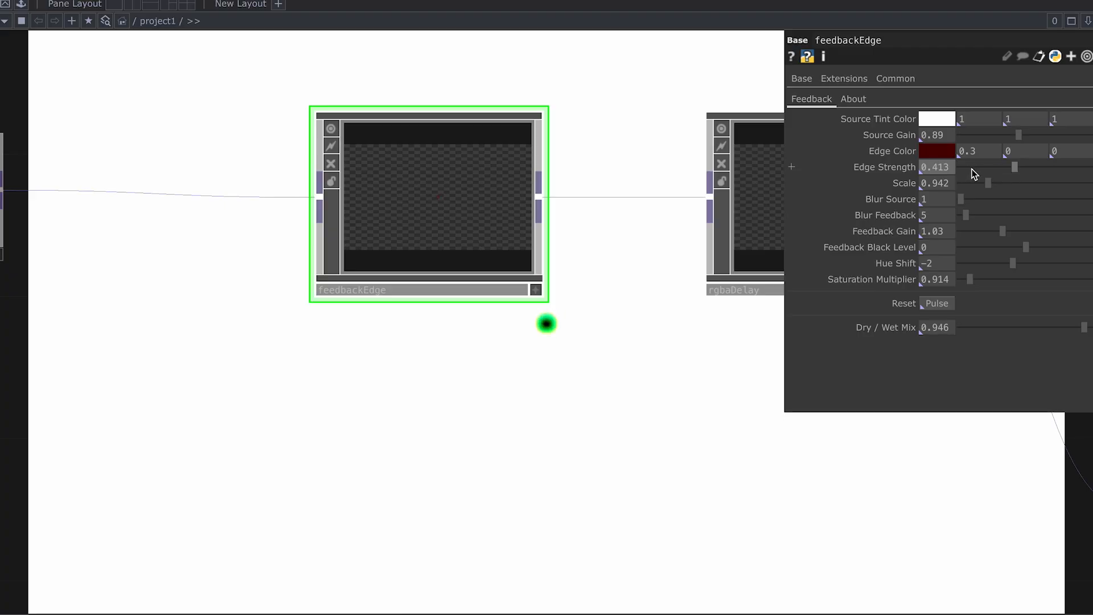
scroll(665, 283, "down", 5)
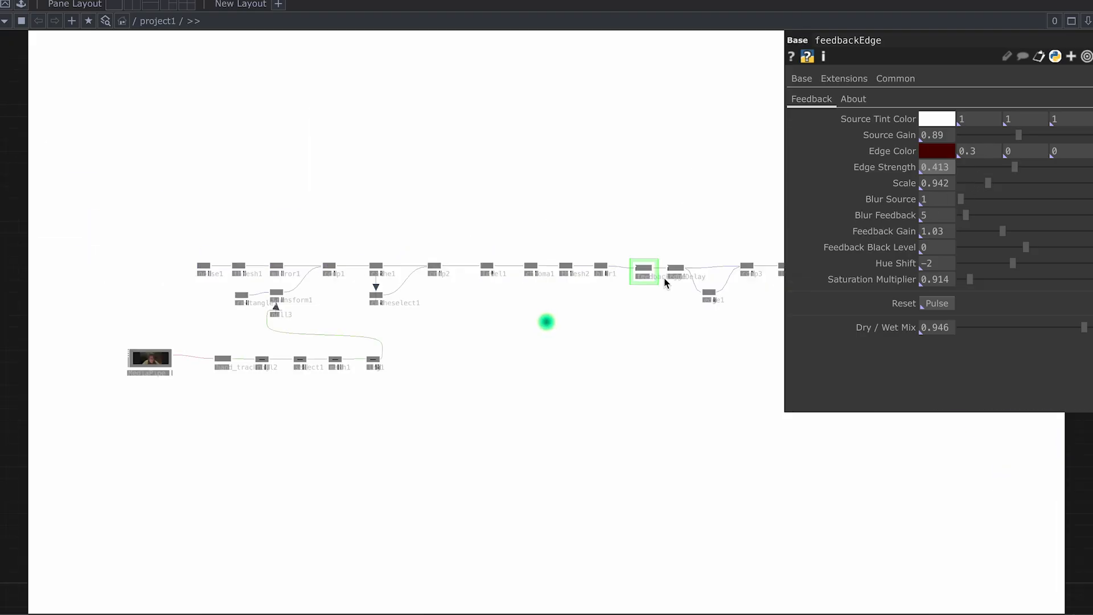
Step: Return feedbackEdge's Source Gain to 0.89
scroll(398, 364, "up", 3)
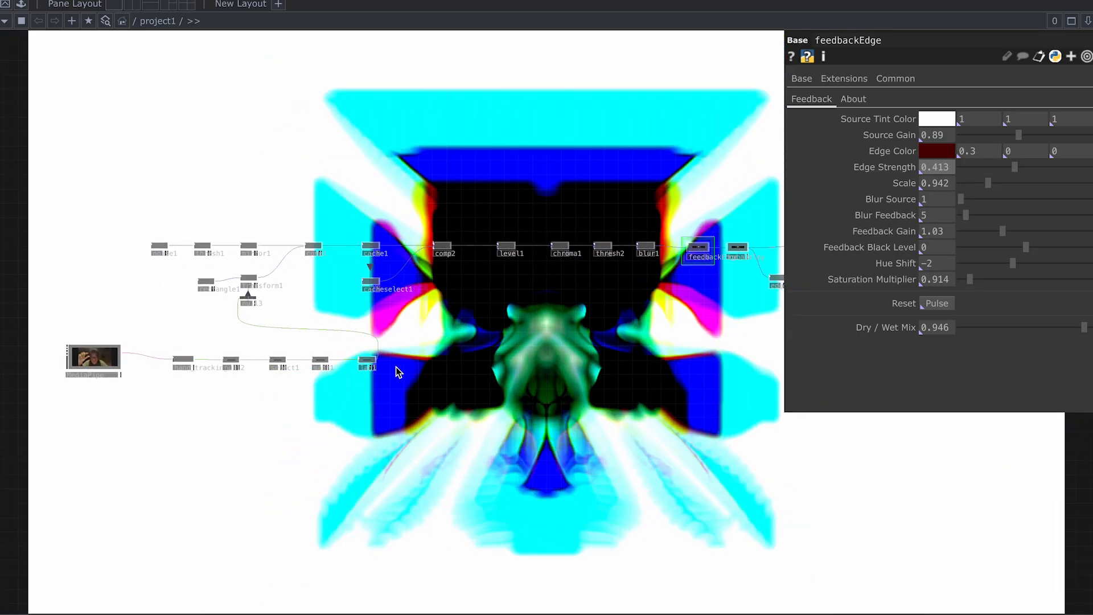
scroll(397, 366, "down", 1)
scroll(621, 273, "up", 5)
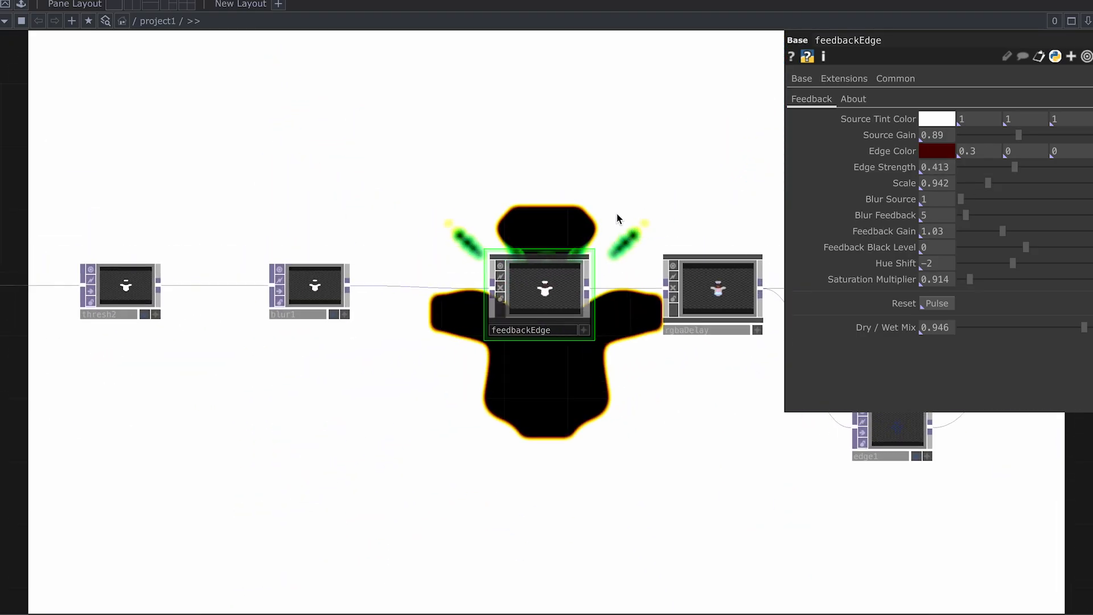
scroll(560, 198, "up", 2)
scroll(597, 210, "up", 3)
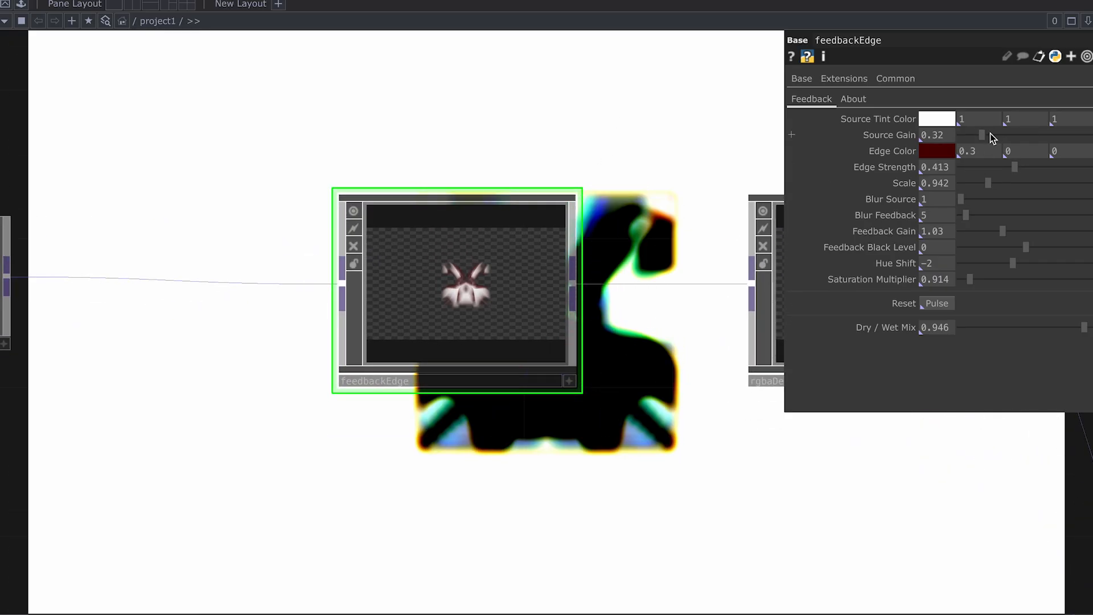
left_click_drag(1066, 135, 1019, 135)
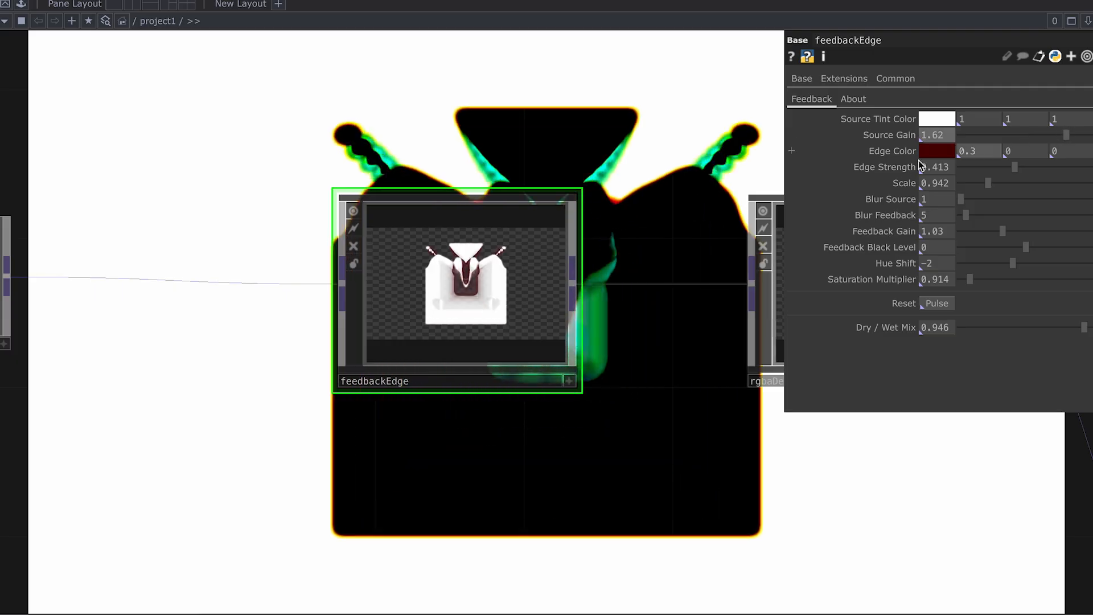
Step: Lower rgbaDelay's Dry/Wet Mix to about 0.53
left_click_drag(687, 422, 570, 426)
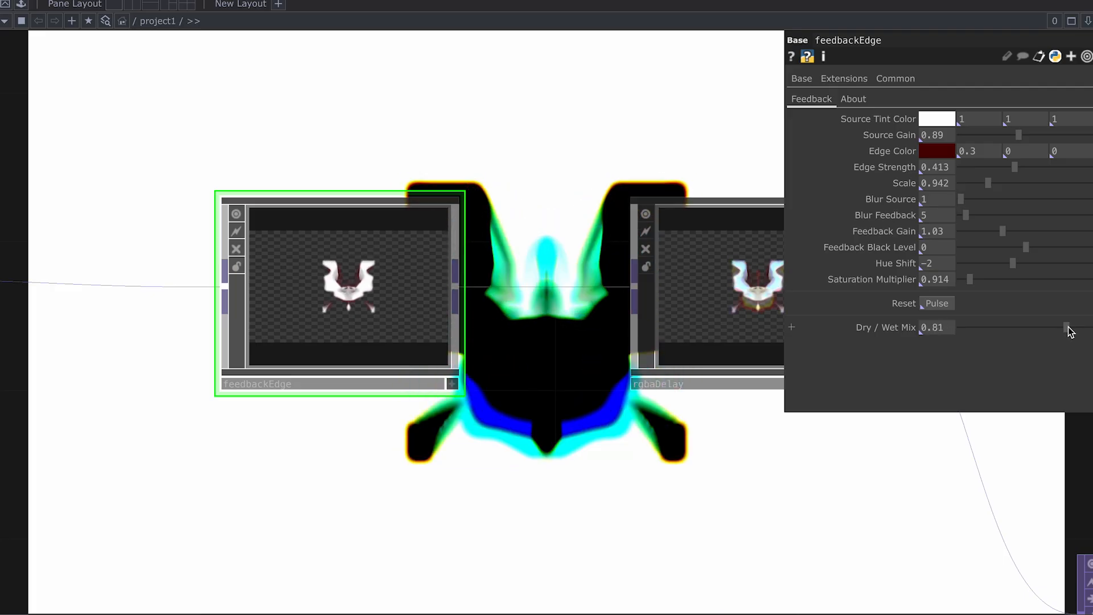
left_click(743, 377)
left_click_drag(732, 423, 643, 424)
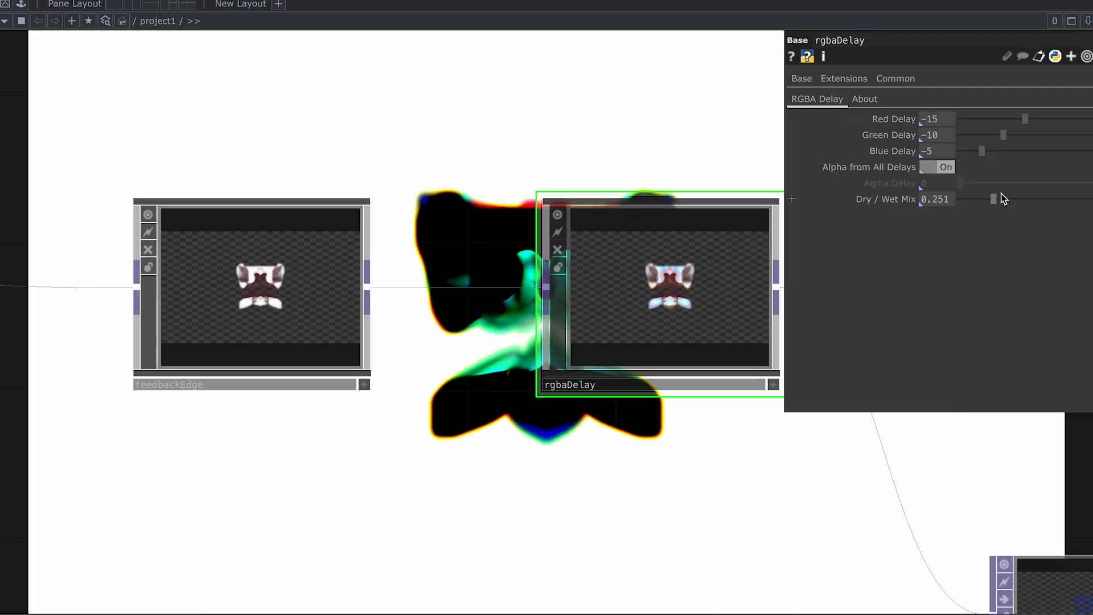
left_click_drag(1067, 201, 1041, 197)
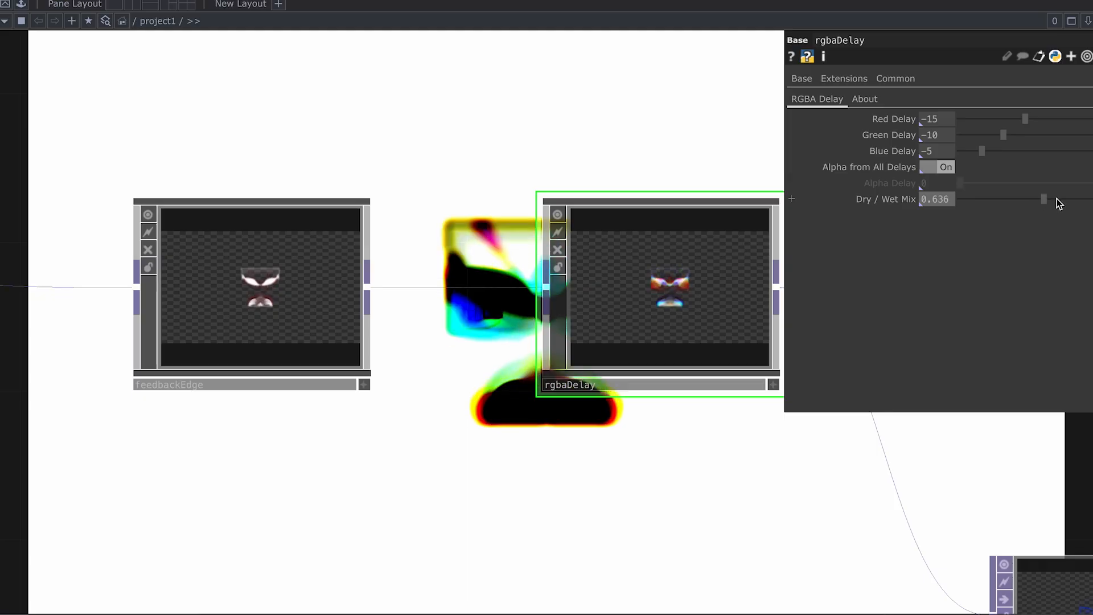
left_click_drag(1059, 200, 1035, 201)
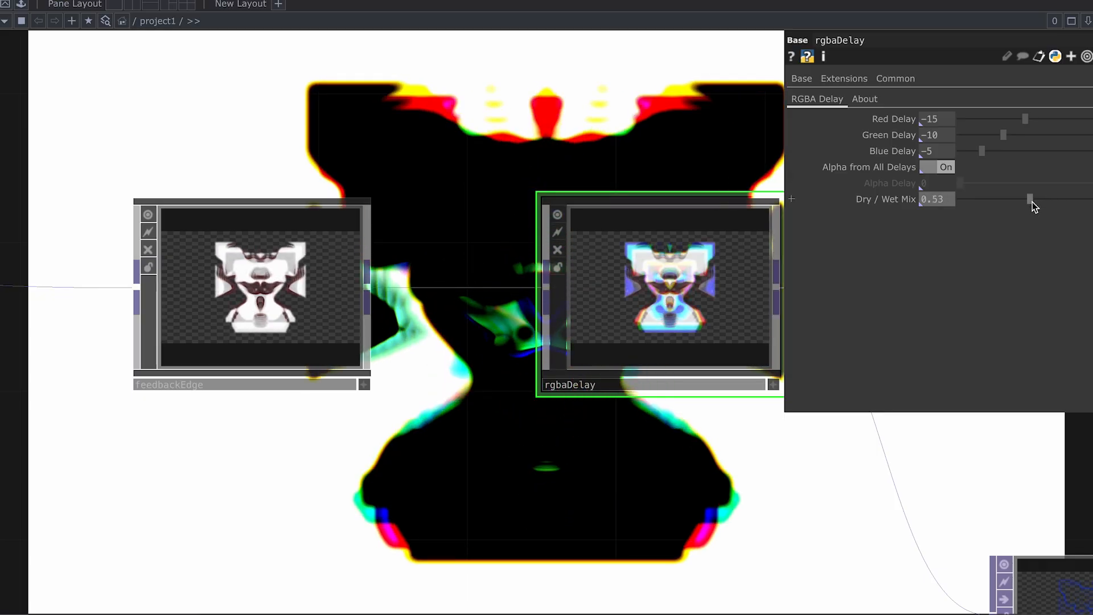
Step: Pan the network over to the edge1 node
scroll(647, 463, "down", 1)
left_click_drag(563, 454, 227, 401)
scroll(557, 330, "down", 3)
left_click_drag(438, 341, 227, 340)
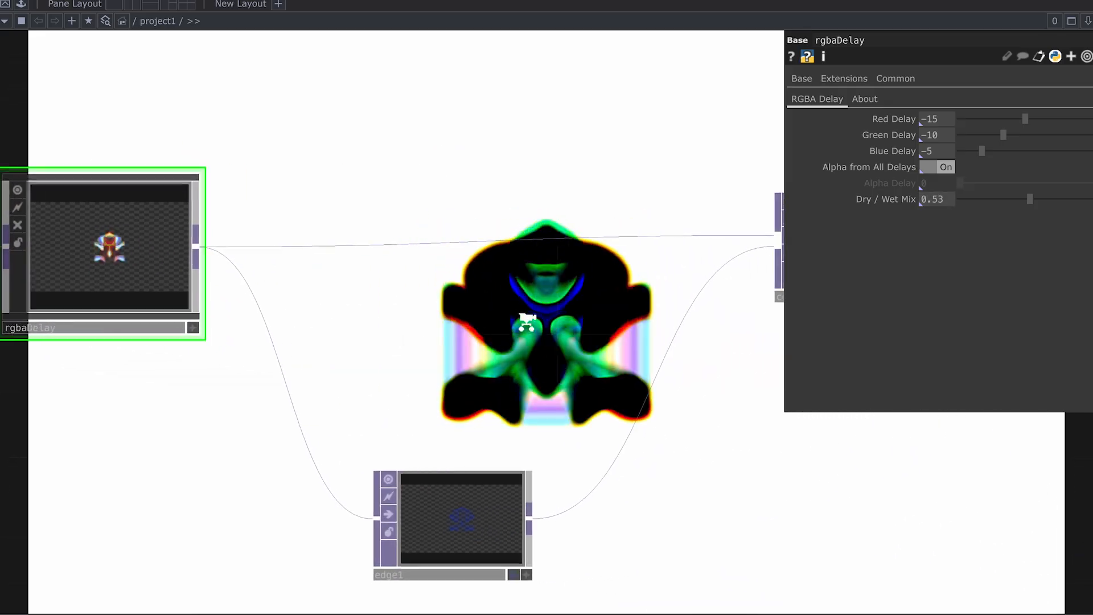
scroll(524, 322, "down", 1)
left_click_drag(577, 412, 537, 389)
Step: Set edge1's Edge Color to hot pink
left_click(462, 503)
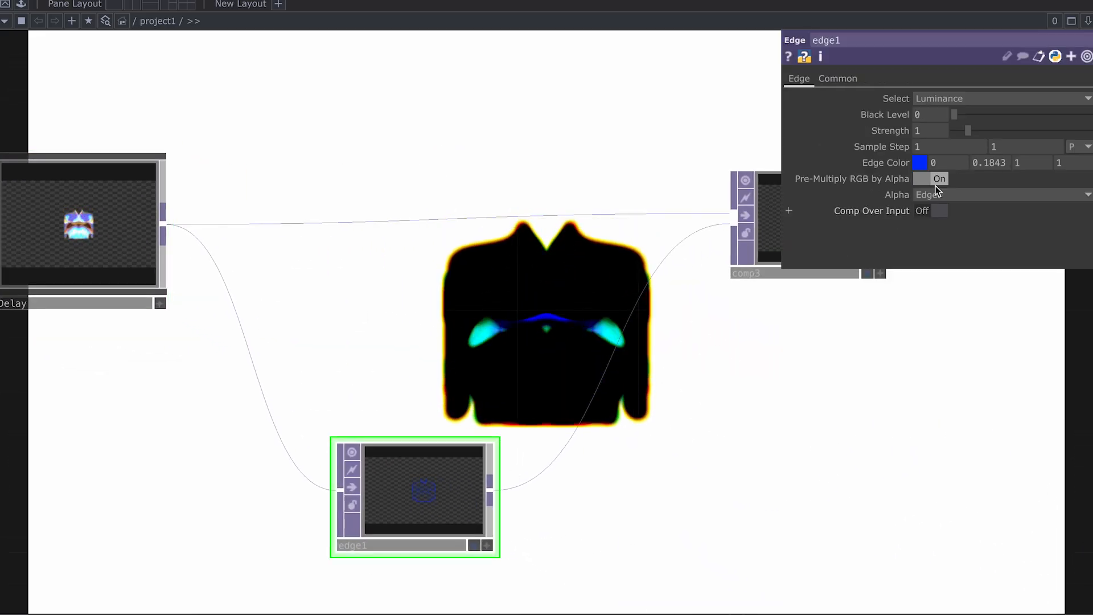
left_click(921, 164)
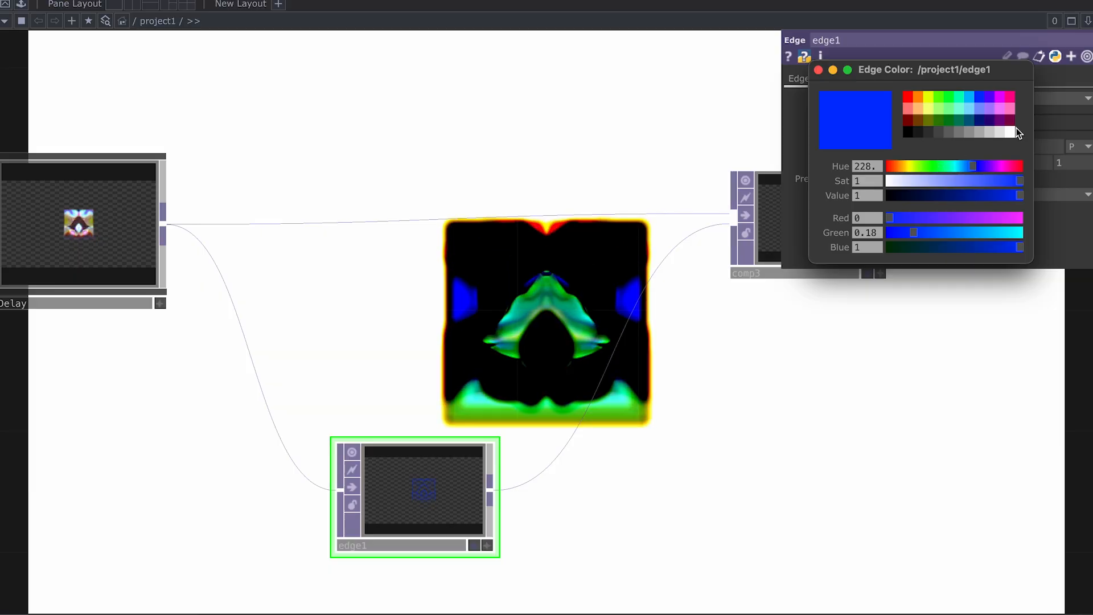
left_click(1012, 98)
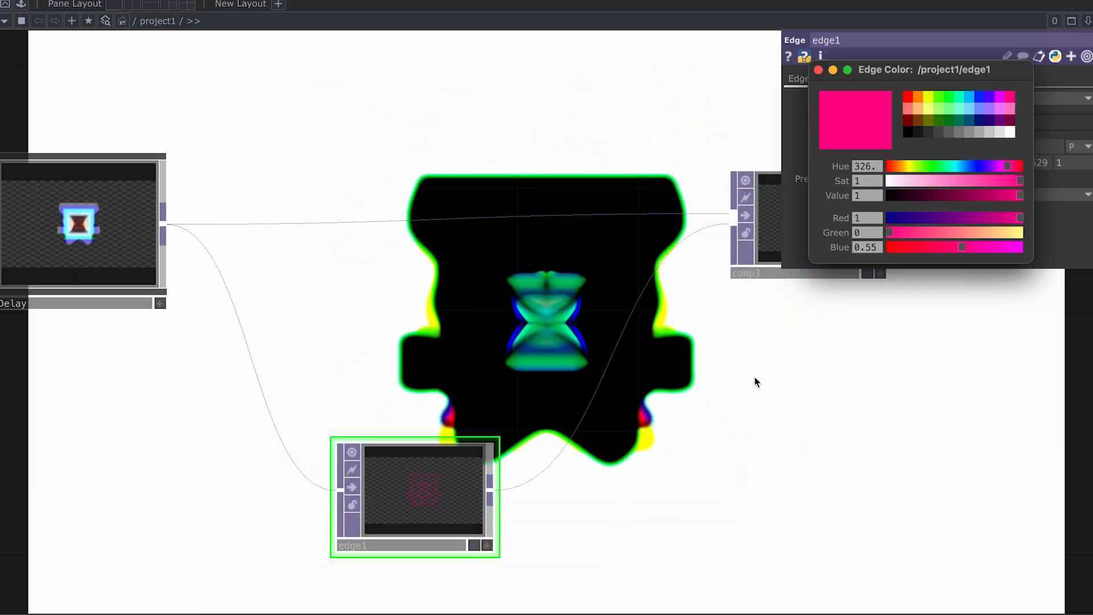
Step: Pan the network to level2 and show its parameters
left_click_drag(701, 391, 445, 392)
scroll(613, 349, "down", 1)
left_click_drag(685, 319, 434, 327)
scroll(617, 337, "down", 1)
left_click_drag(608, 335, 472, 330)
left_click(590, 233)
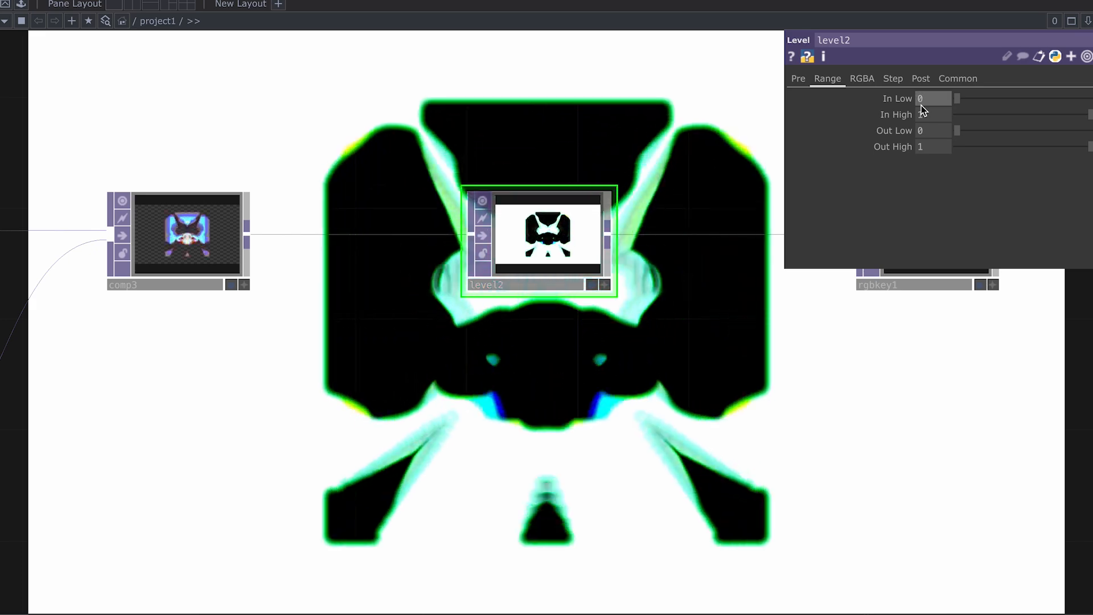
Step: Set level2's In Low to about 0.27 and keep Black Level at 0.18
left_click_drag(957, 99, 1040, 94)
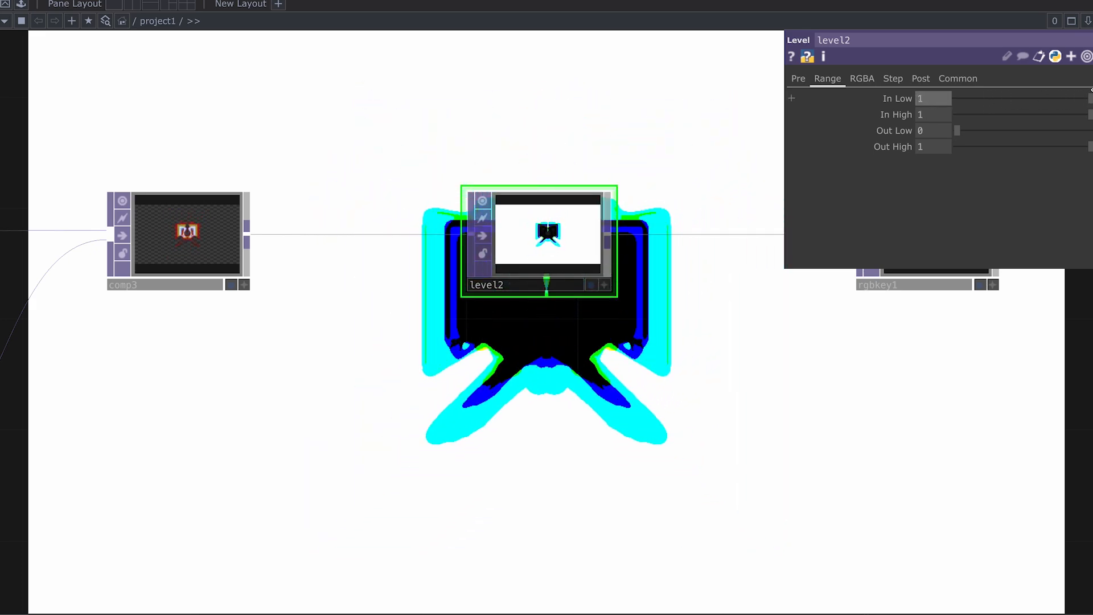
left_click_drag(1089, 98, 989, 103)
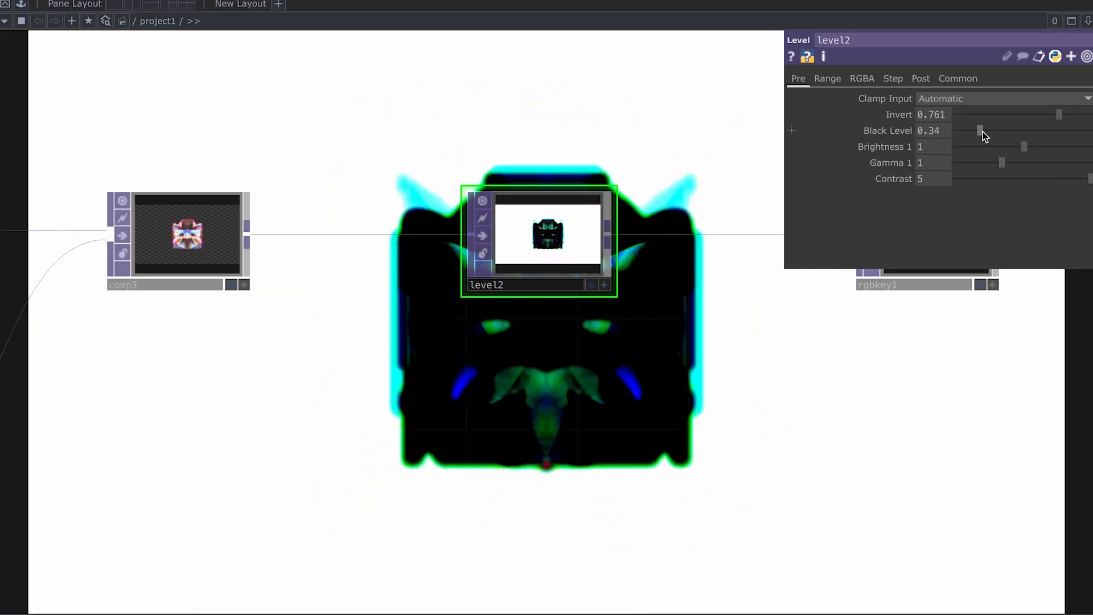
left_click_drag(979, 131, 972, 130)
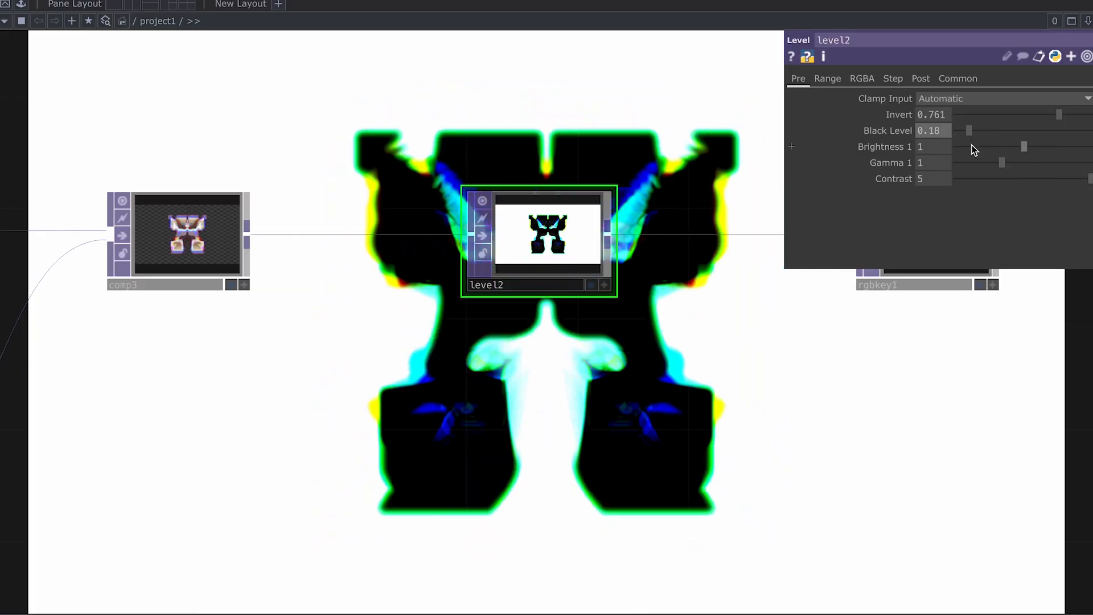
scroll(779, 297, "down", 3)
left_click_drag(812, 340, 571, 345)
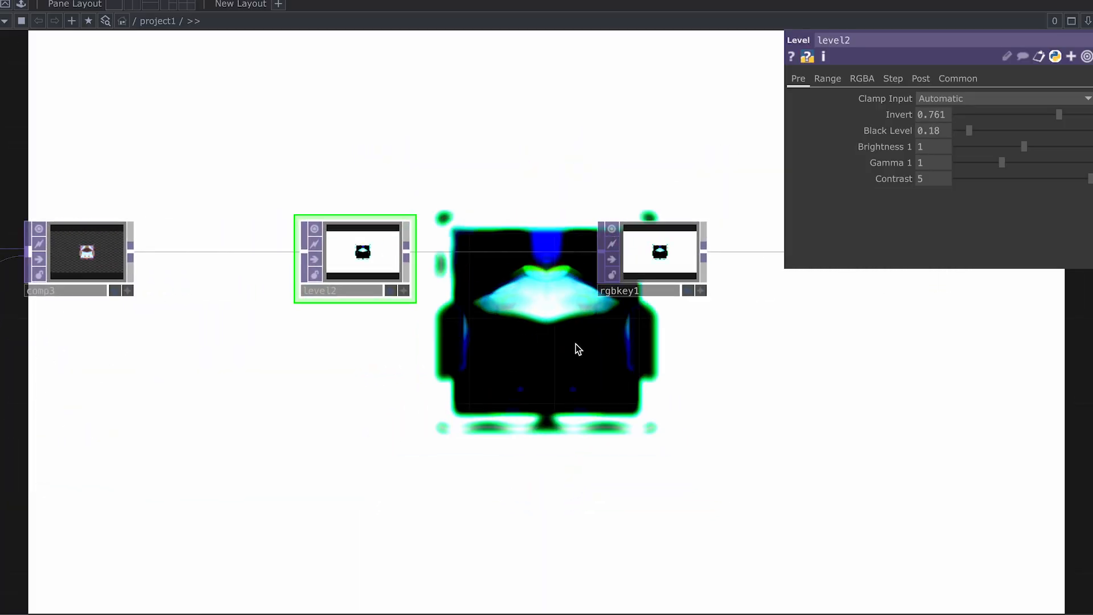
left_click_drag(969, 132, 979, 135)
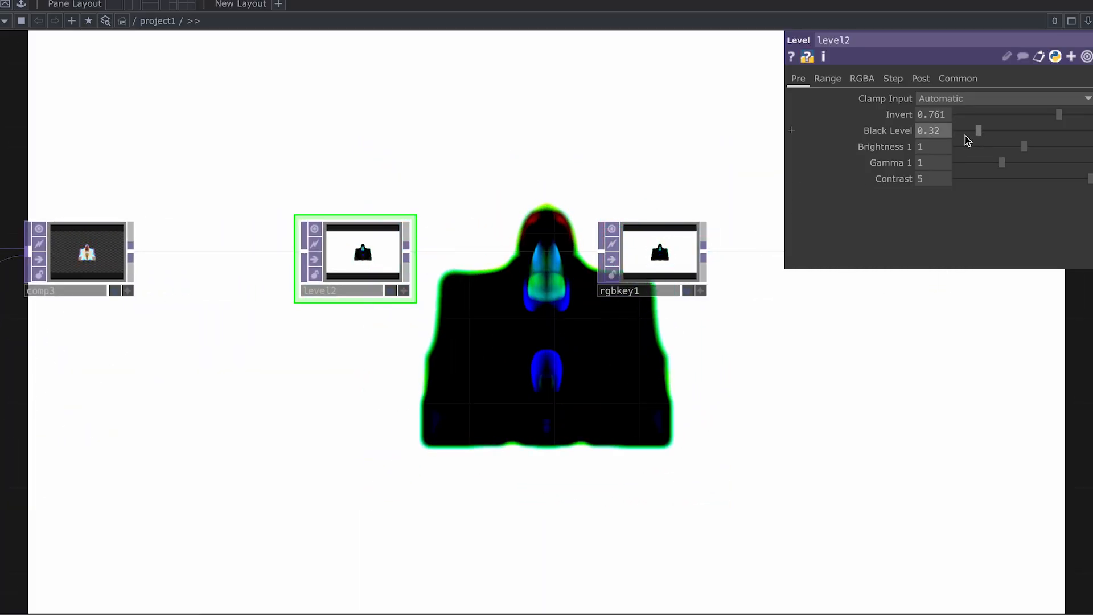
key("ctrl+z")
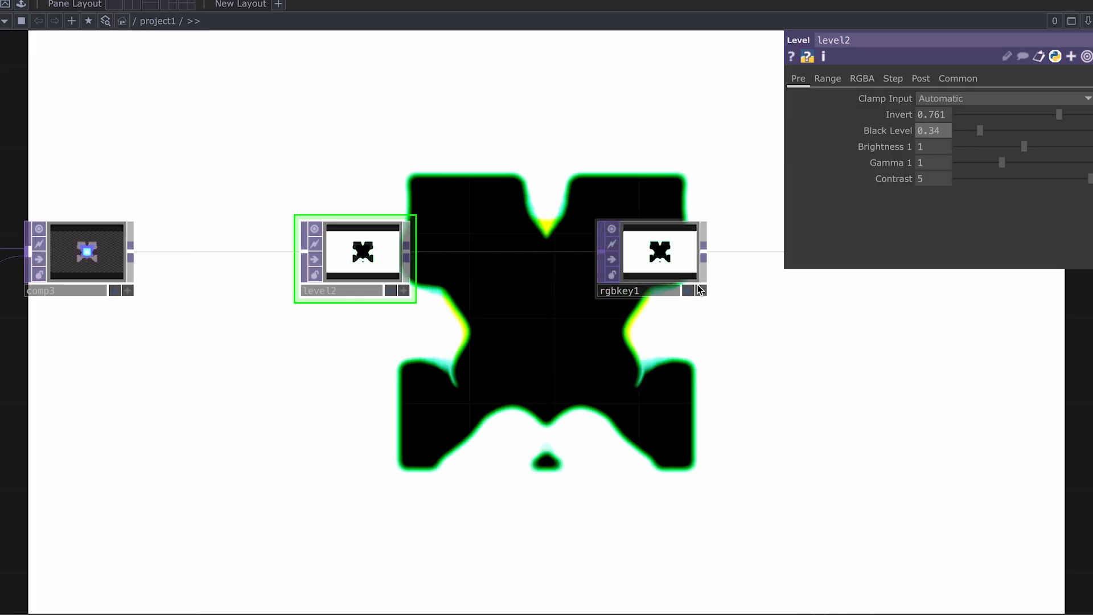
Step: Pan the network to frame level2 and rgbkey1
scroll(644, 325, "down", 1)
left_click_drag(644, 325, 371, 328)
scroll(527, 318, "down", 1)
left_click_drag(457, 345, 850, 291)
scroll(724, 317, "down", 4)
left_click_drag(615, 302, 442, 293)
scroll(682, 270, "up", 3)
left_click_drag(684, 269, 442, 287)
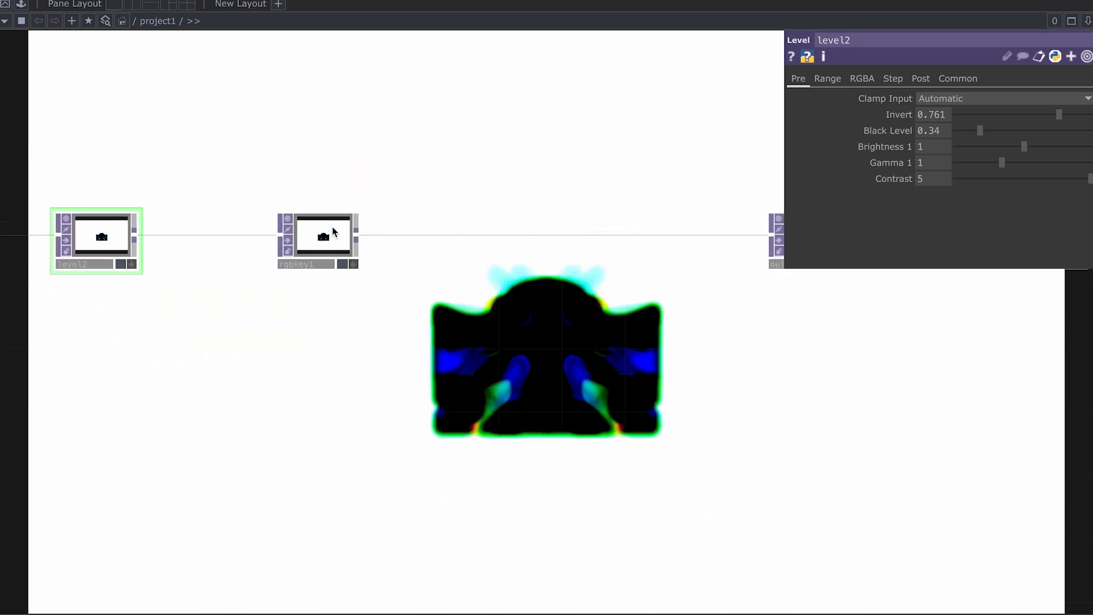
left_click(288, 251)
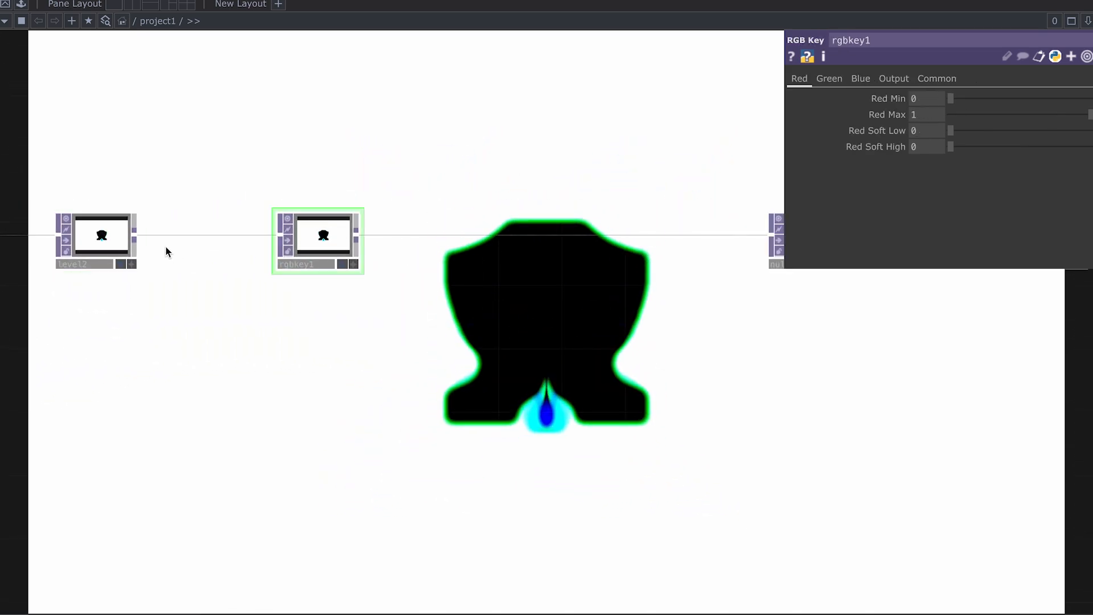
scroll(513, 310, "down", 1)
left_click_drag(643, 319, 338, 321)
scroll(517, 254, "up", 1)
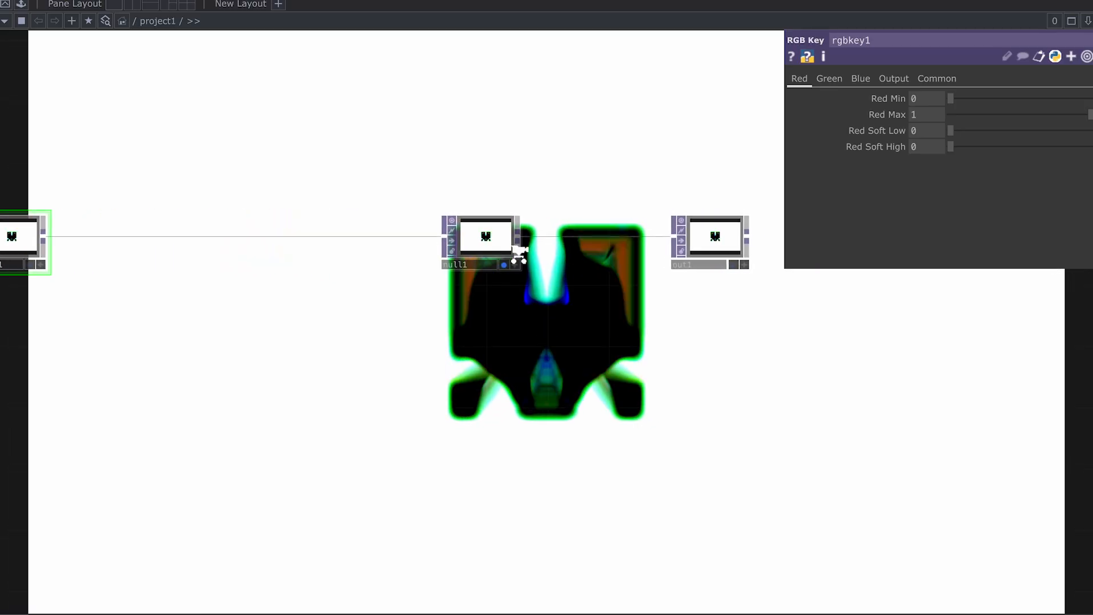
scroll(603, 292, "down", 8)
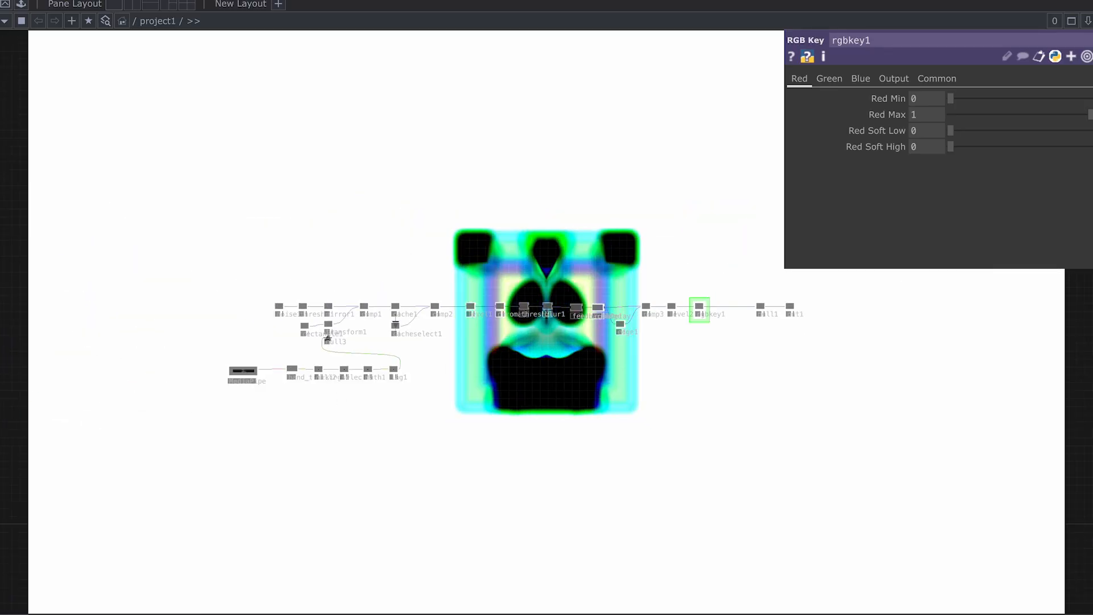
scroll(592, 319, "up", 9)
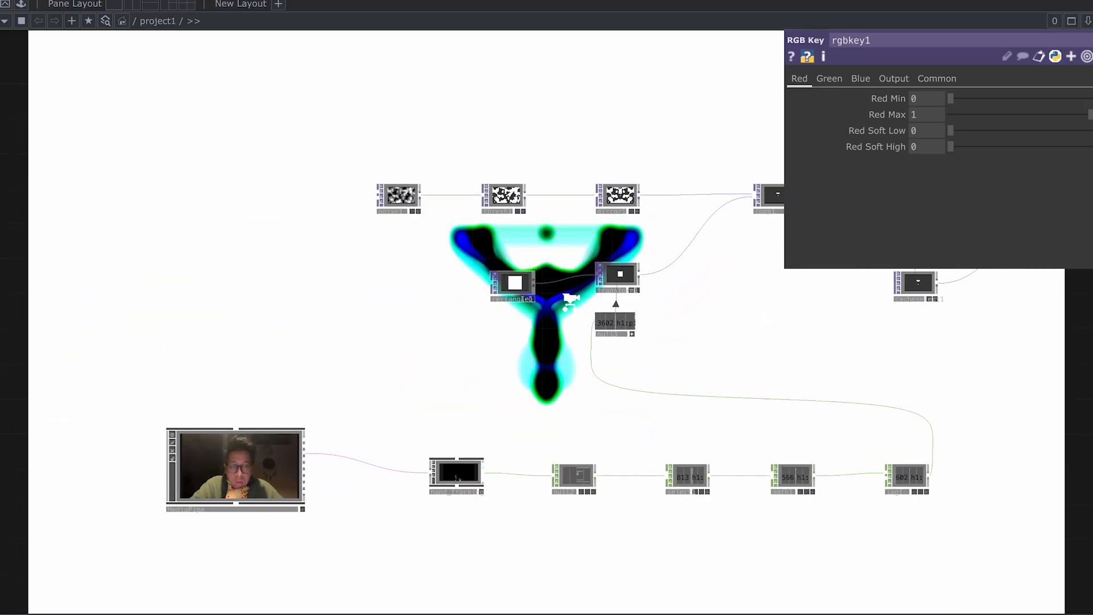
scroll(500, 281, "up", 2)
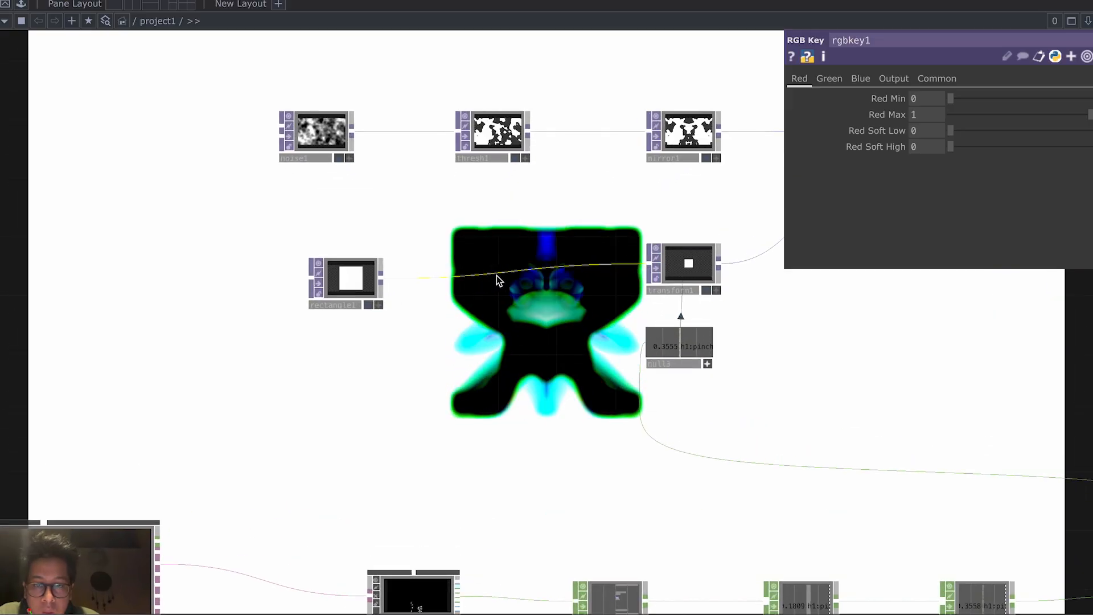
Step: Insert a Switch TOP, switch1, between rectangle1 and transform1
right_click(500, 262)
left_click(532, 258)
type("swith")
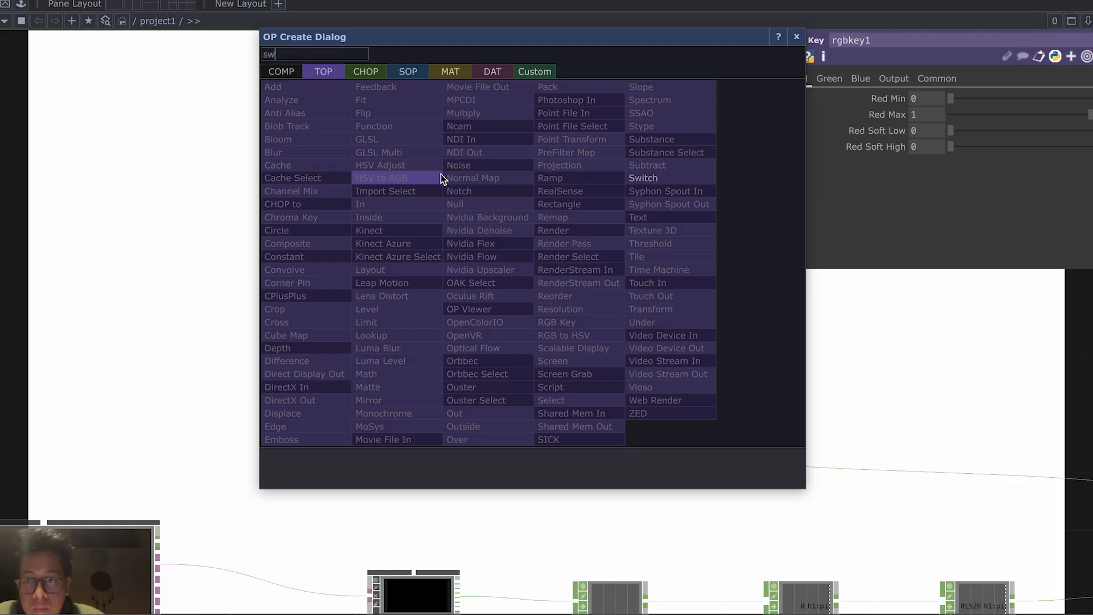
left_click(699, 179)
left_click(459, 467)
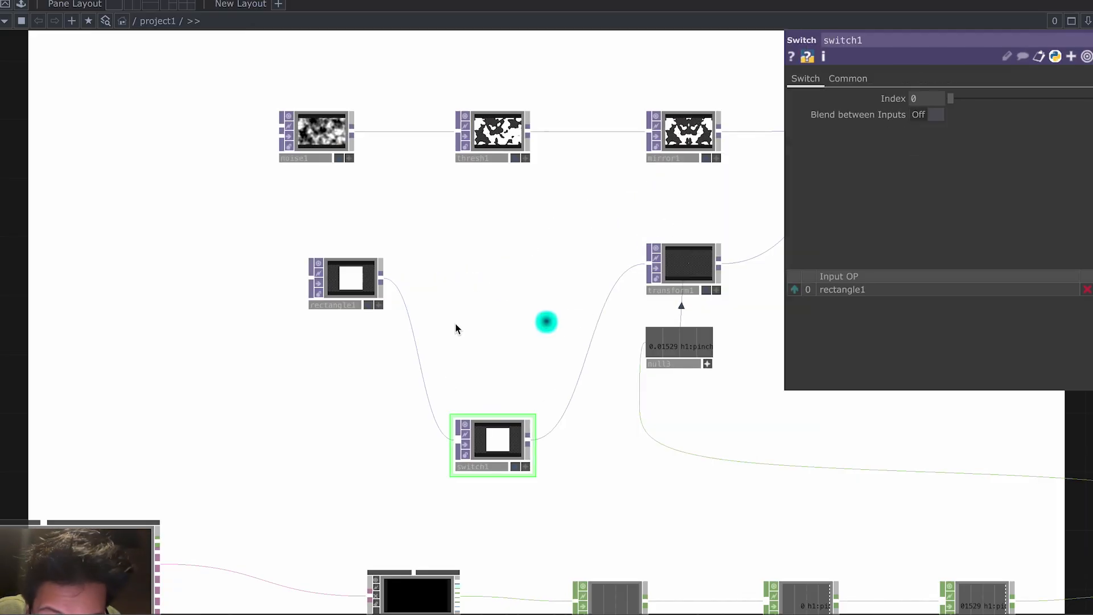
left_click_drag(487, 434, 505, 274)
scroll(465, 340, "up", 5)
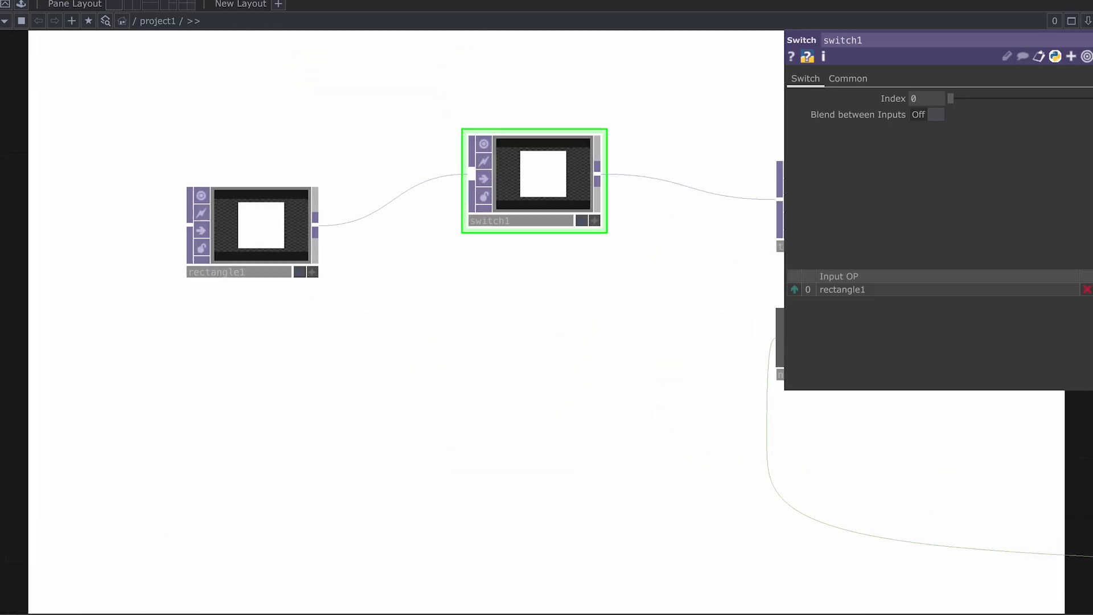
left_click_drag(437, 419, 438, 309)
scroll(367, 289, "down", 1)
Step: Add a Circle TOP below rectangle1 and wire it into switch1
key("Tab")
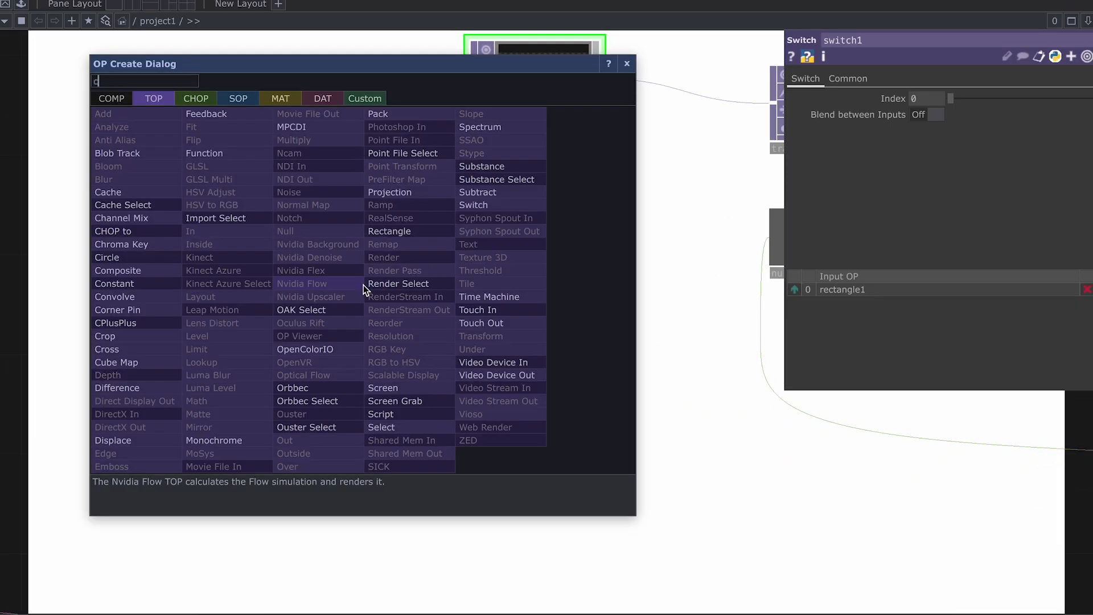
left_click(147, 255)
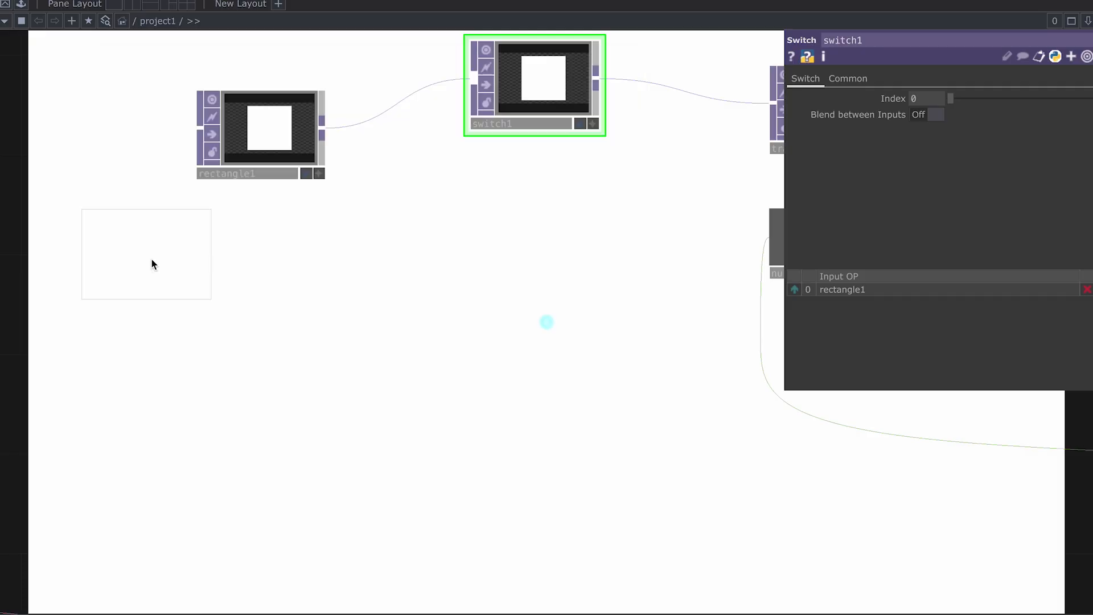
left_click(246, 278)
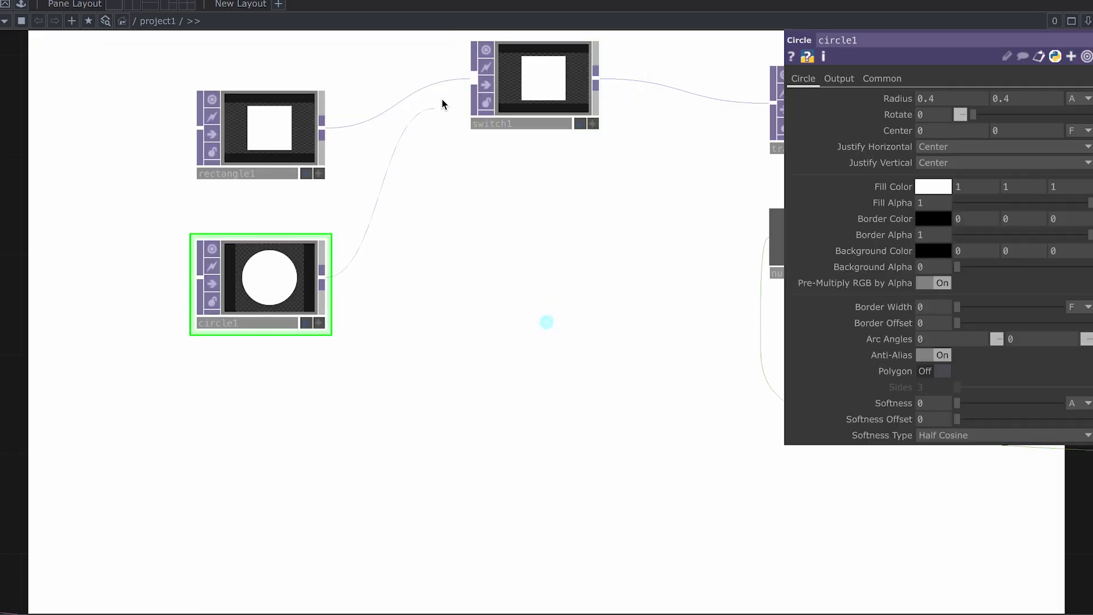
left_click(473, 85)
left_click(545, 84)
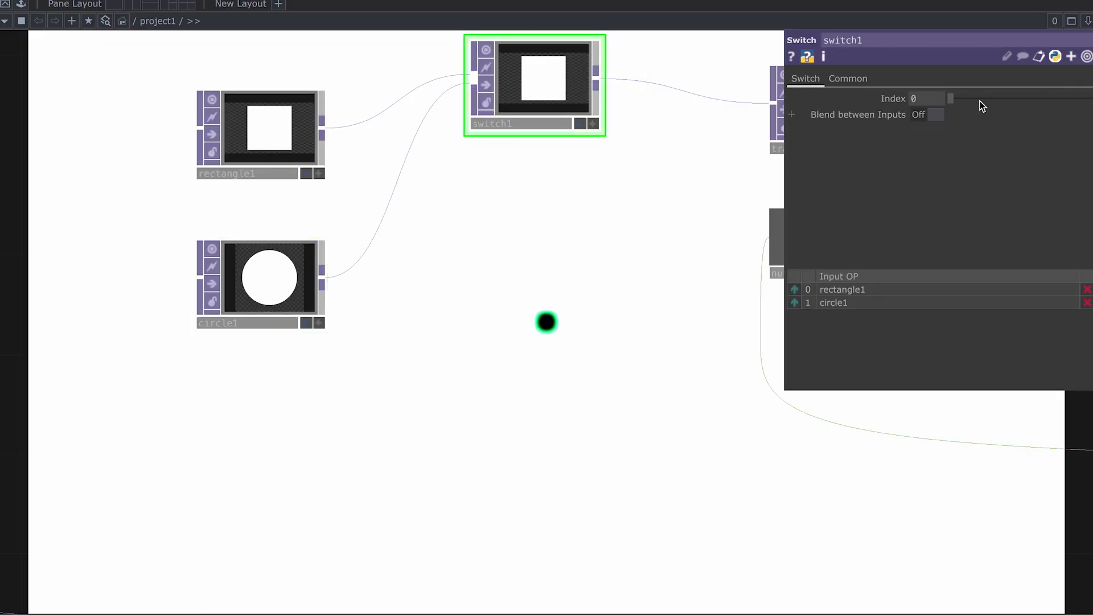
Step: Set switch1's Index to 1 to pass the circle
mouse_move(959, 97)
left_mouse_down()
mouse_move(973, 98)
mouse_move(943, 101)
left_mouse_up()
type("1")
key("Return")
scroll(549, 379, "down", 3)
mouse_move(588, 365)
left_mouse_down()
mouse_move(366, 403)
mouse_move(427, 381)
mouse_move(580, 381)
left_mouse_up()
Step: Give circle1 Parent Panel Size output resolution and 32-bit float (RGBA) pixel format
left_click(378, 343)
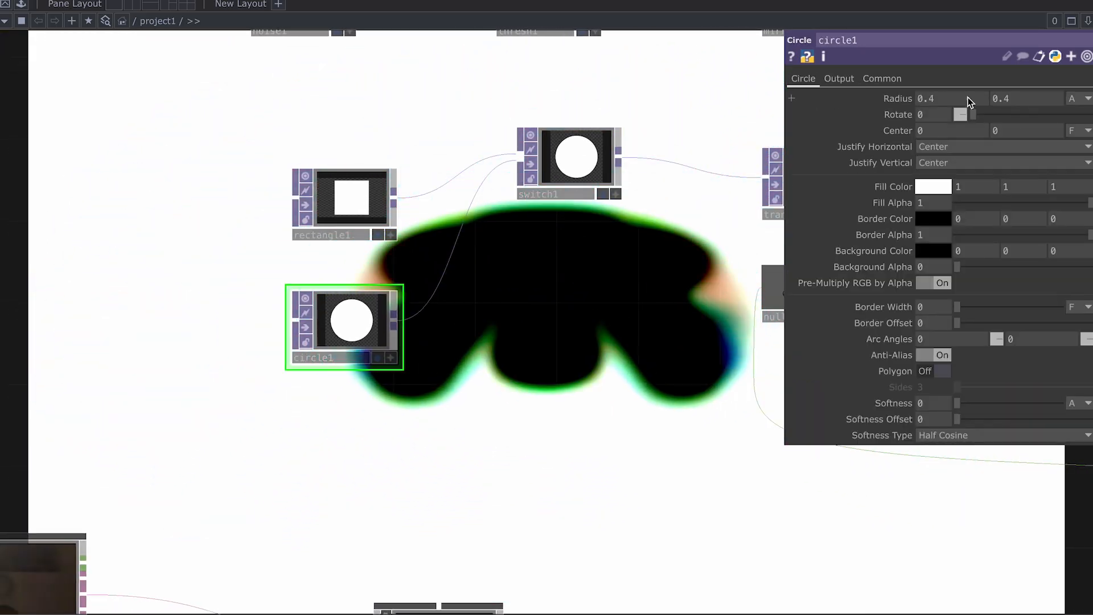
left_click(882, 79)
left_click(960, 100)
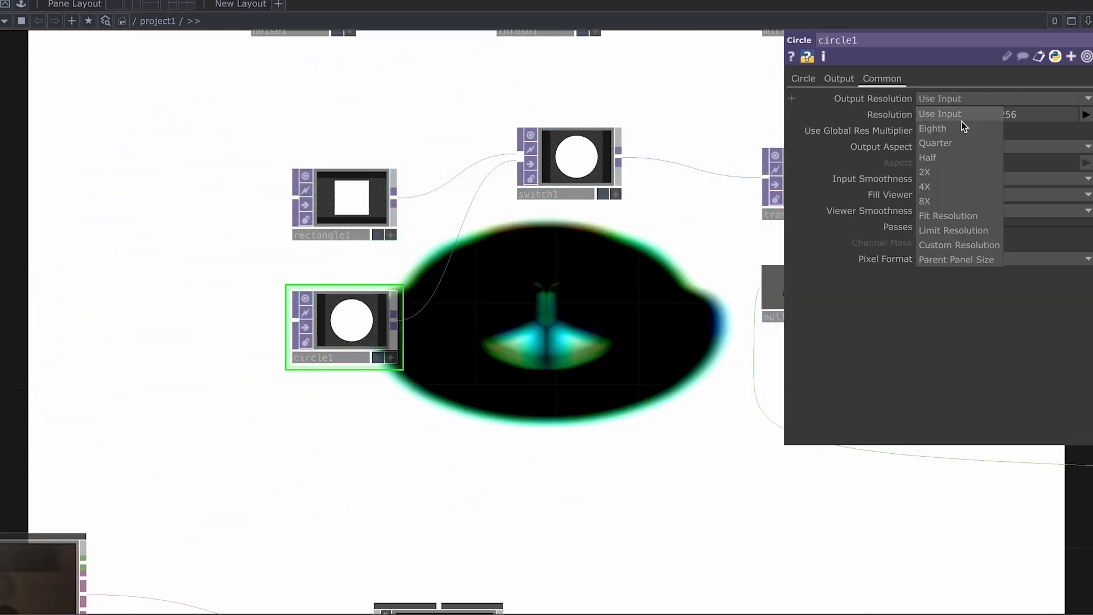
left_click(969, 261)
left_click(1019, 259)
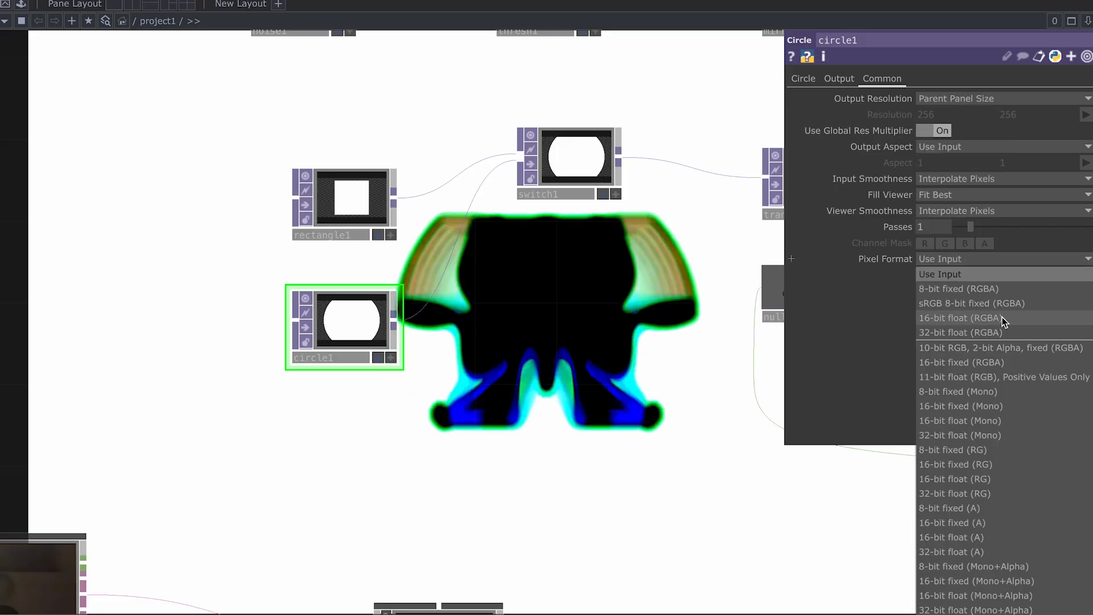
left_click(968, 332)
scroll(578, 408, "down", 2)
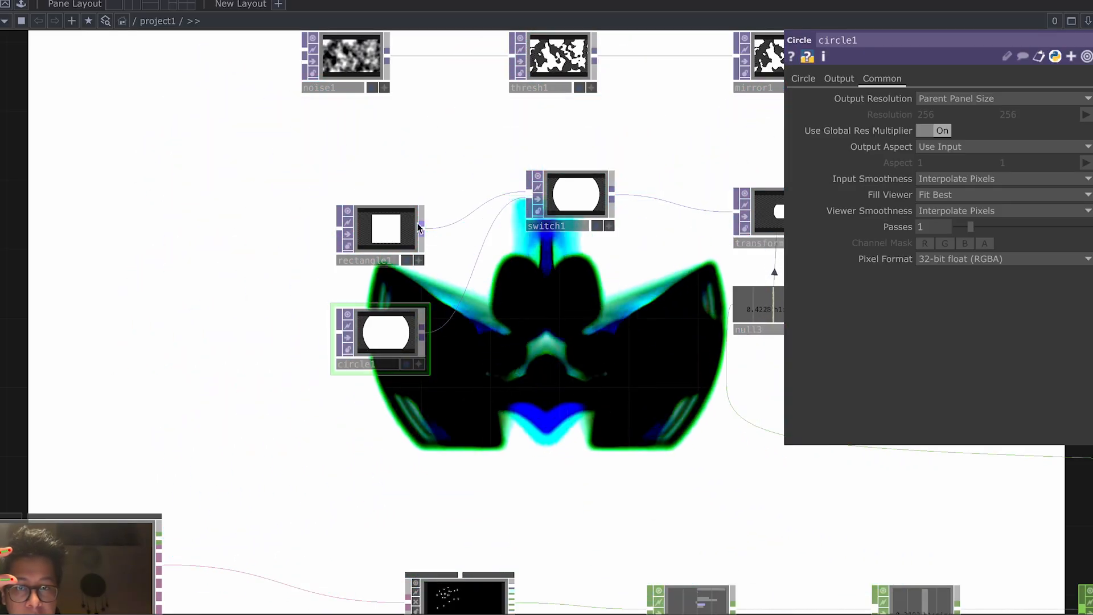
Step: Set circle1's Radius to 0.2 by 0.2
left_click(398, 236)
left_click(387, 341)
left_click(804, 78)
type("2")
left_click(1027, 94)
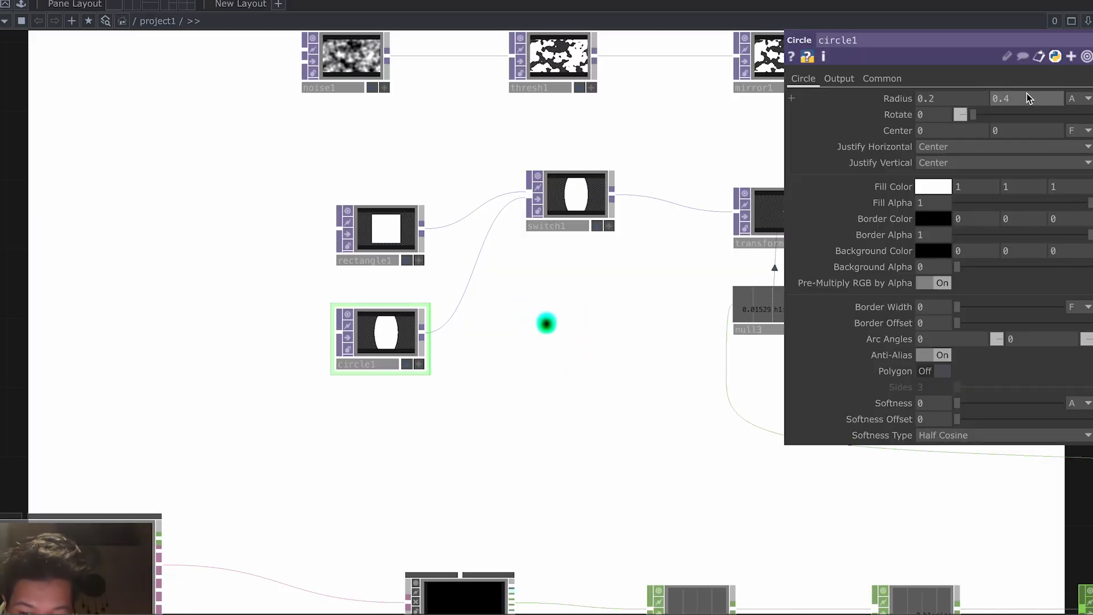
type("0.2")
key("Return")
left_click_drag(585, 363, 511, 251)
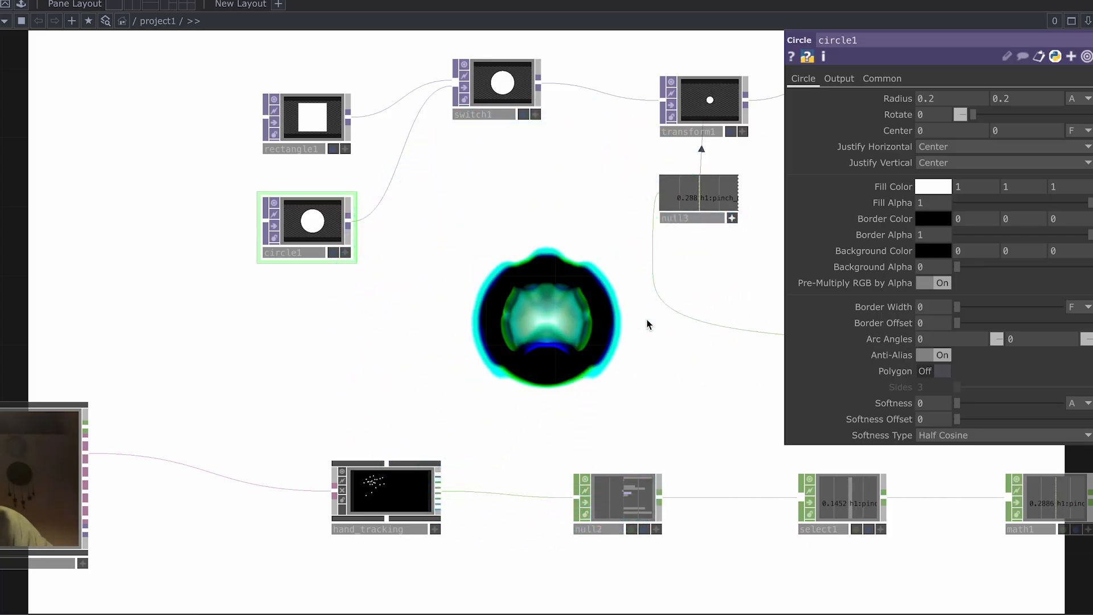
scroll(647, 323, "down", 1)
left_click_drag(672, 373, 361, 350)
scroll(359, 348, "down", 2)
left_click_drag(666, 242, 295, 322)
scroll(445, 315, "down", 2)
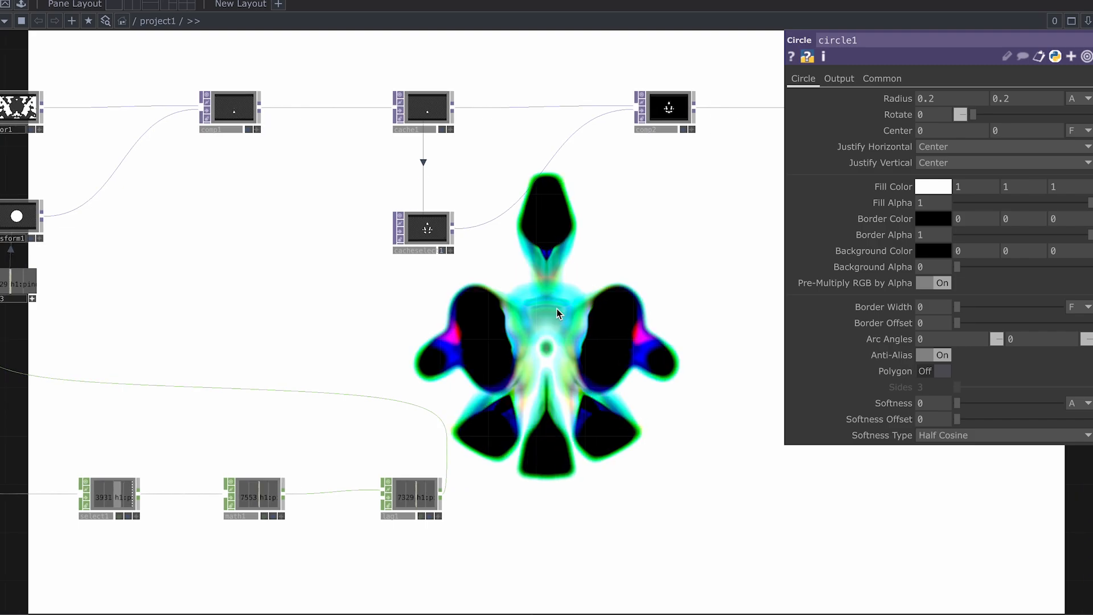
scroll(558, 311, "down", 2)
scroll(632, 253, "down", 2)
left_click_drag(632, 254, 551, 255)
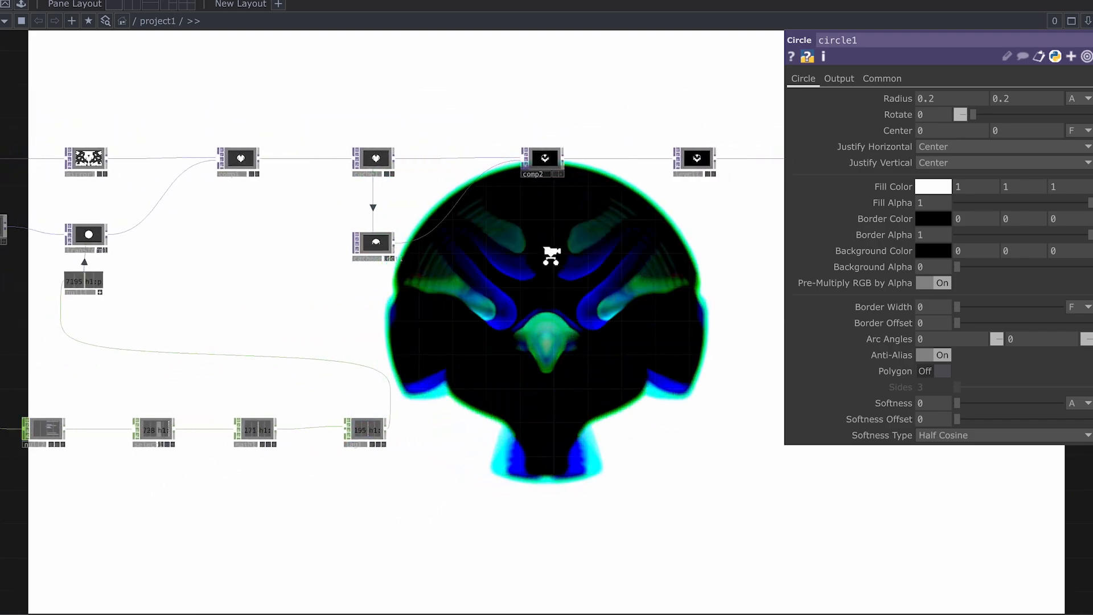
scroll(551, 256, "down", 2)
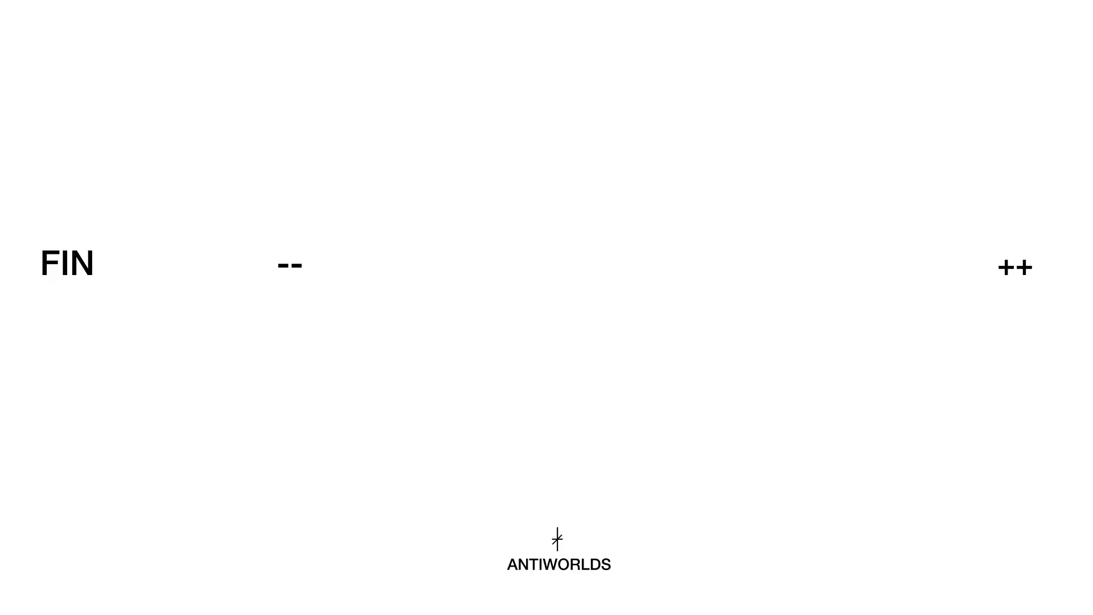